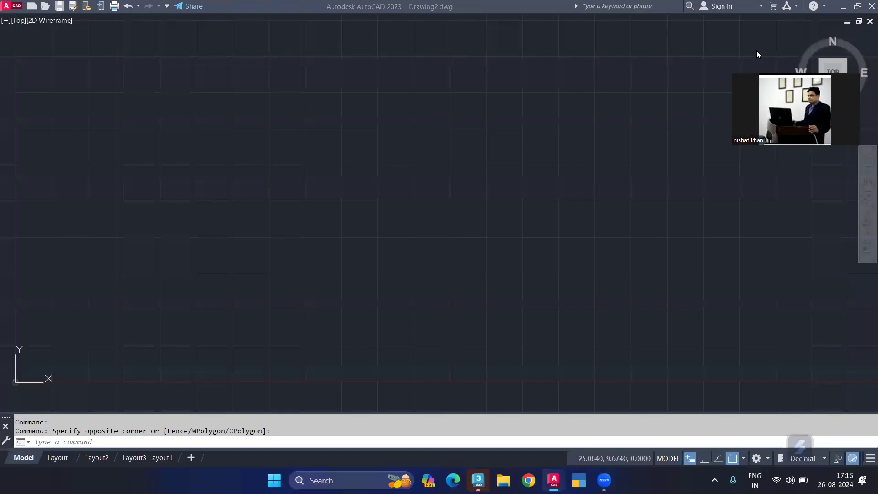
Set the drawing's length units to Engineering (feet and inches).
{"action": "left_click", "coordinate": [326, 235]}
{"action": "left_click", "coordinate": [378, 135]}
{"action": "key", "text": "Return"}
{"action": "key", "text": "Down"}
{"action": "key", "text": "Return"}
{"action": "key", "text": "Return"}
{"action": "key", "text": "Return"}
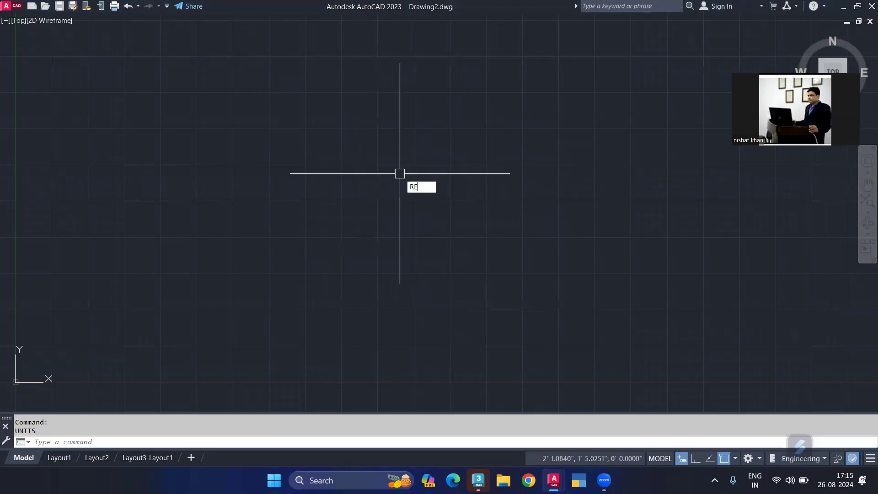
Begin a rectangle with its first corner placed and a 10-unit width entered.
{"action": "type", "text": "rec"}
{"action": "key", "text": "Return"}
{"action": "left_click", "coordinate": [301, 298]}
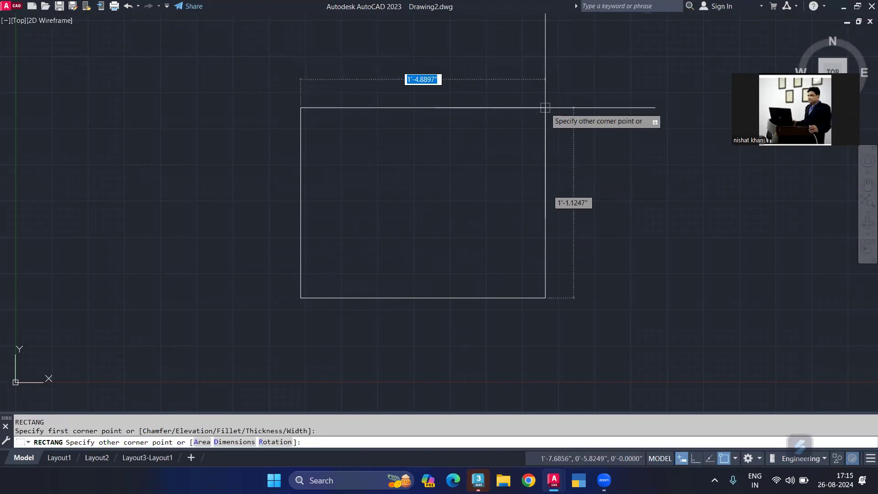
{"action": "type", "text": "@10"}
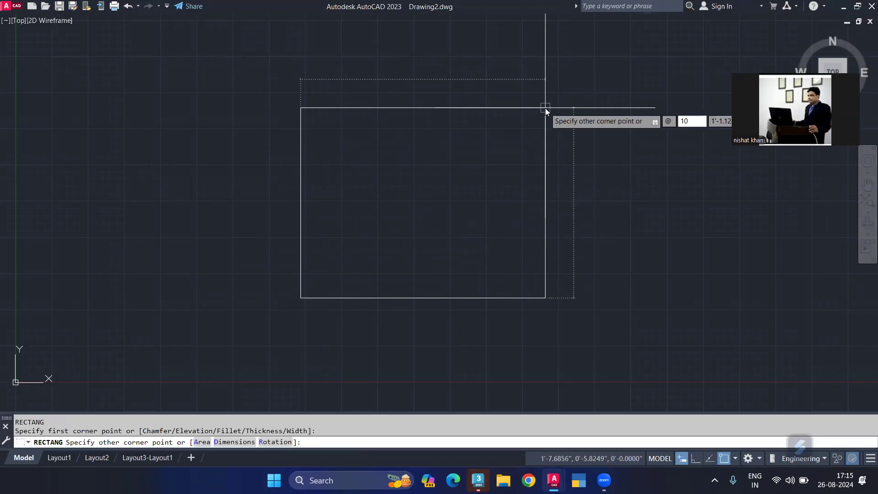
{"action": "key", "text": "Tab"}
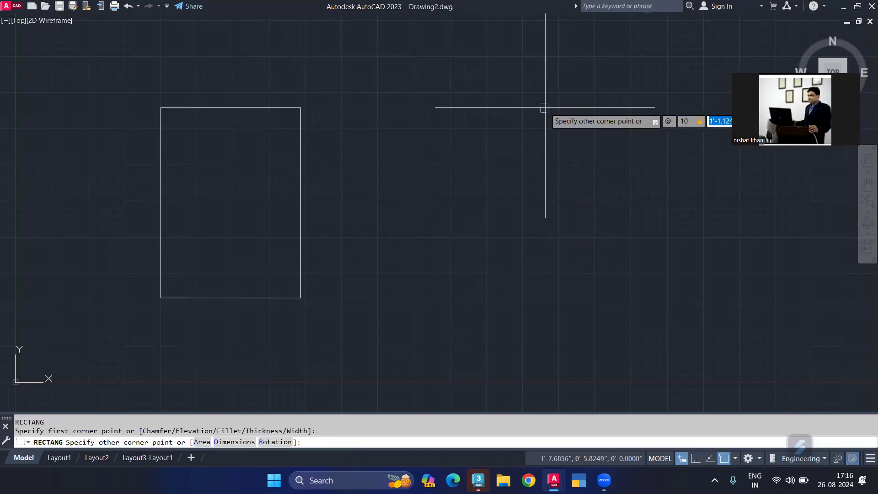
Retry the rectangle with the Dimensions option and a 120 length, then abandon it.
{"action": "key", "text": "Escape"}
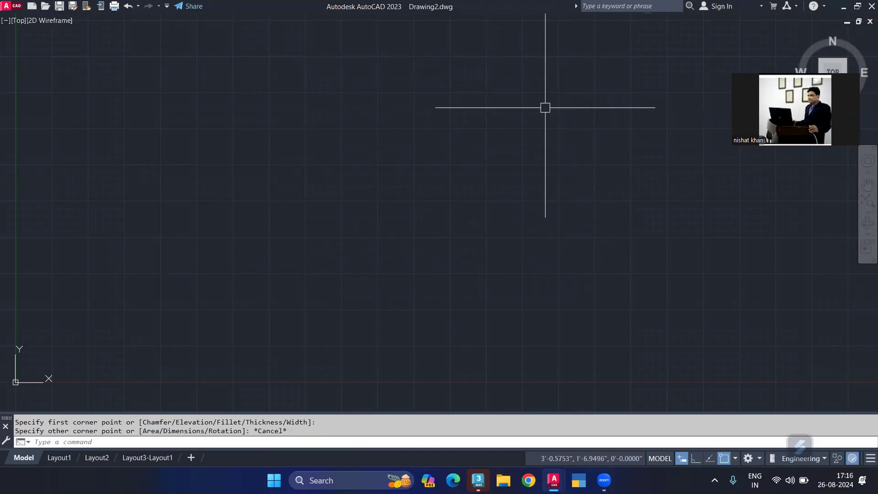
{"action": "key", "text": "Return"}
{"action": "left_click", "coordinate": [357, 294]}
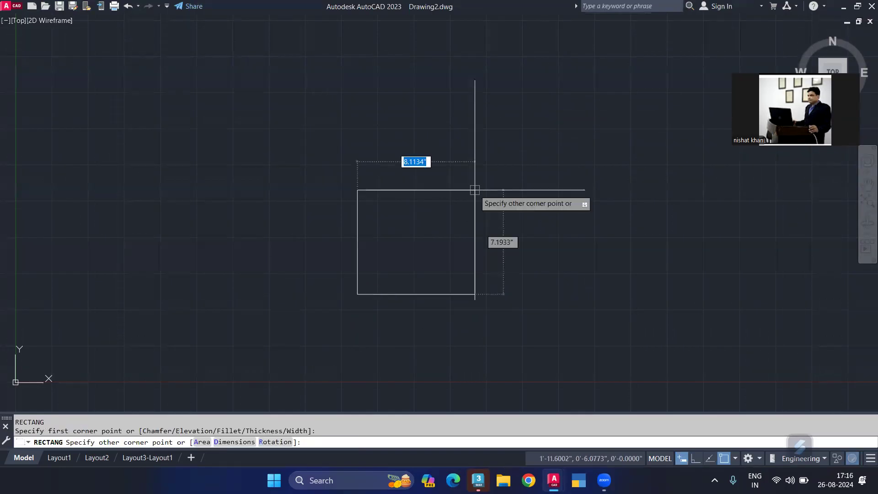
{"action": "type", "text": "D"}
{"action": "key", "text": "Return"}
{"action": "type", "text": "120"}
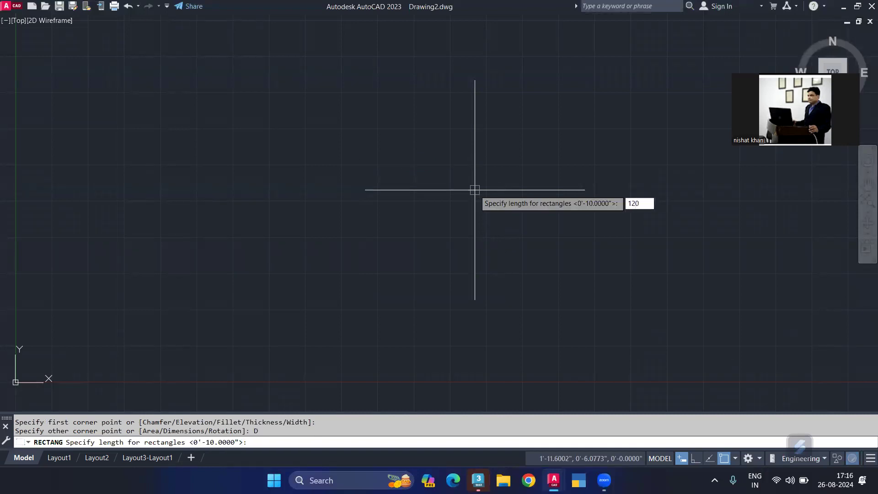
{"action": "key", "text": "Return"}
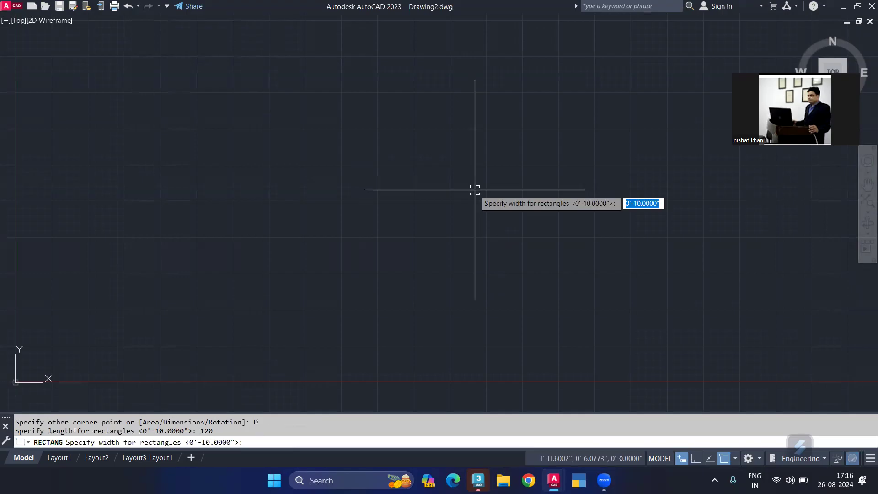
{"action": "type", "text": "12."}
{"action": "key", "text": "Return"}
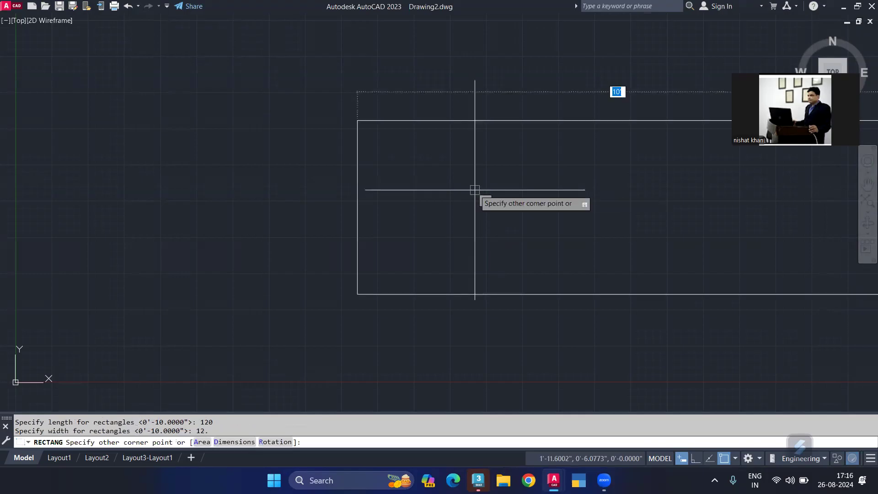
{"action": "scroll", "coordinate": [508, 191], "scroll_direction": "down", "scroll_amount": 2}
{"action": "key", "text": "Escape"}
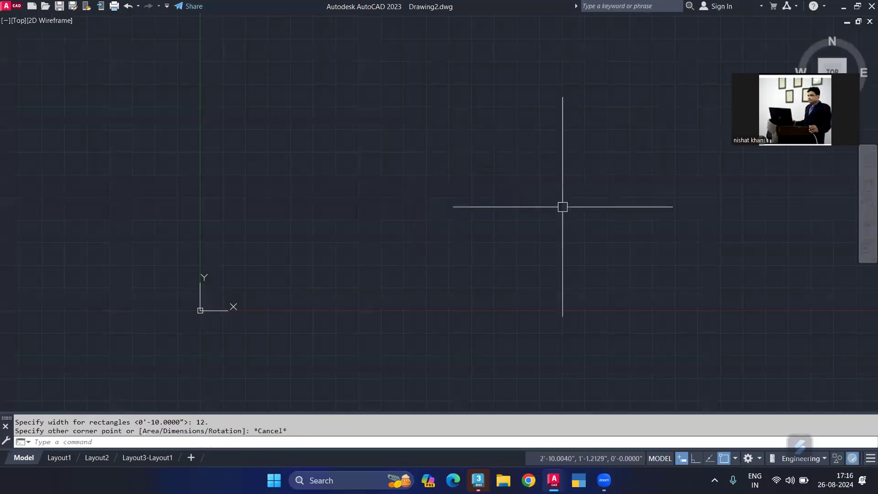
Draw a 10-foot by 12-foot rectangle just right of the origin.
{"action": "type", "text": "rec"}
{"action": "key", "text": "Return"}
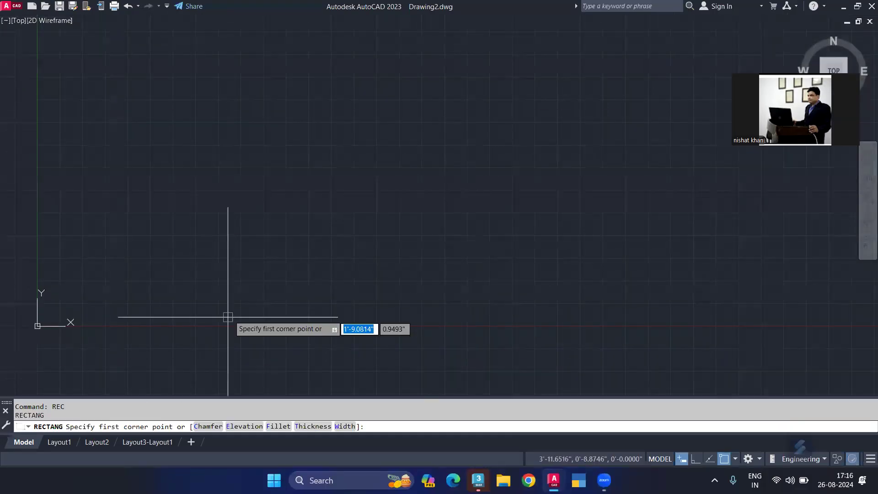
{"action": "left_click", "coordinate": [283, 272]}
{"action": "type", "text": "d"}
{"action": "key", "text": "Return"}
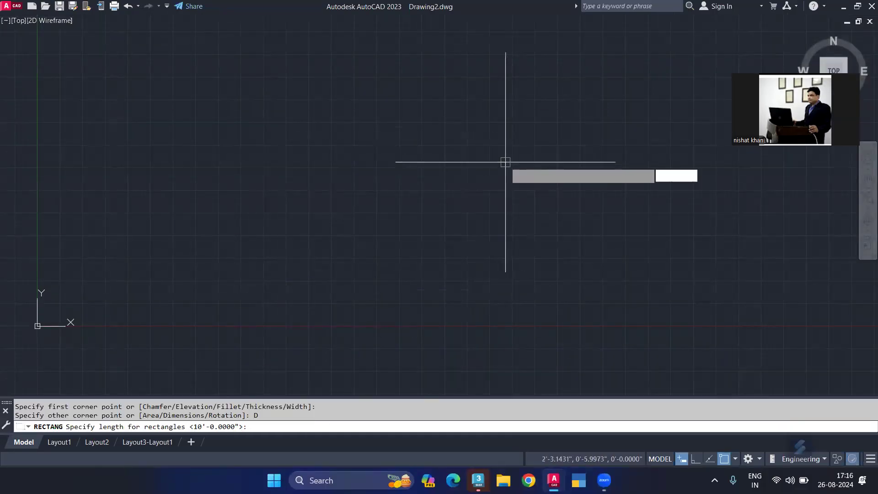
{"action": "key", "text": "Return"}
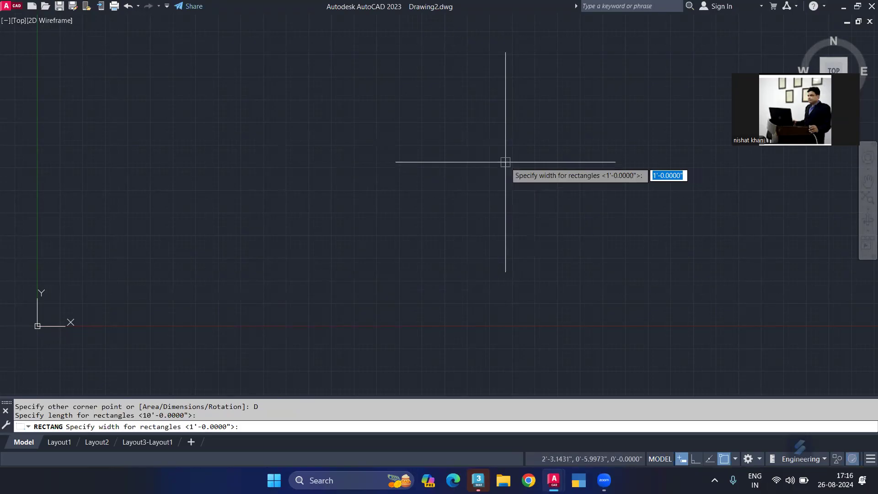
{"action": "type", "text": "12'"}
{"action": "key", "text": "Return"}
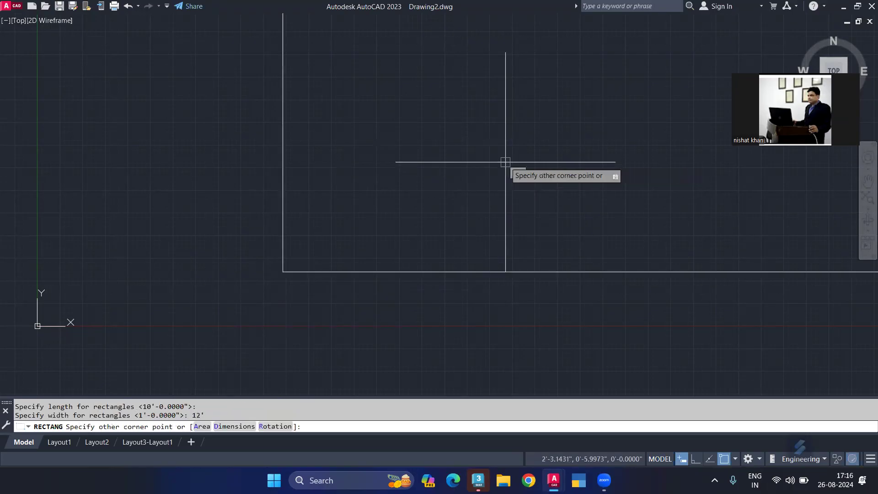
{"action": "left_click", "coordinate": [506, 162]}
Bring the new rectangle into view and select it.
{"action": "scroll", "coordinate": [506, 162], "scroll_direction": "down", "scroll_amount": 3}
{"action": "scroll", "coordinate": [516, 143], "scroll_direction": "down", "scroll_amount": 3}
{"action": "middle_click_drag", "start_coordinate": [516, 143], "coordinate": [497, 190]}
{"action": "scroll", "coordinate": [515, 135], "scroll_direction": "up", "scroll_amount": 2}
{"action": "scroll", "coordinate": [515, 136], "scroll_direction": "up", "scroll_amount": 2}
{"action": "left_click", "coordinate": [509, 122]}
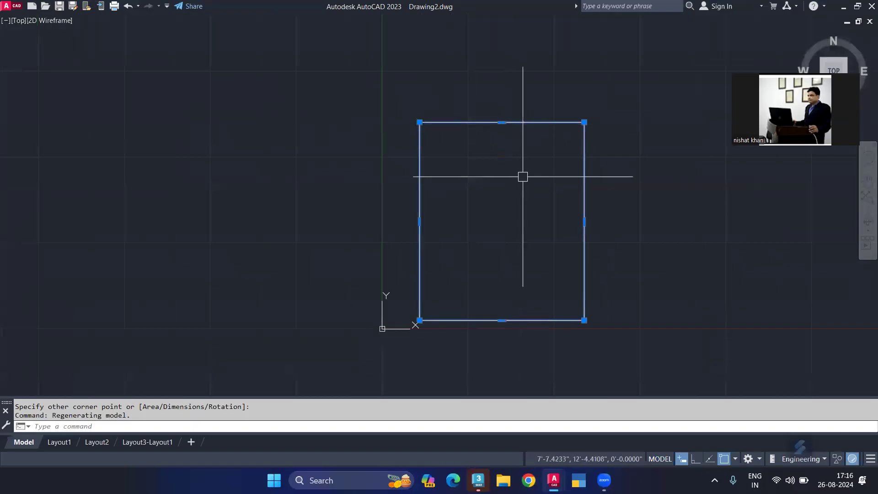
{"action": "type", "text": "O"}
Offset the 10-by-12-foot rectangle 9 inches outward to form a double wall outline.
{"action": "key", "text": "Return"}
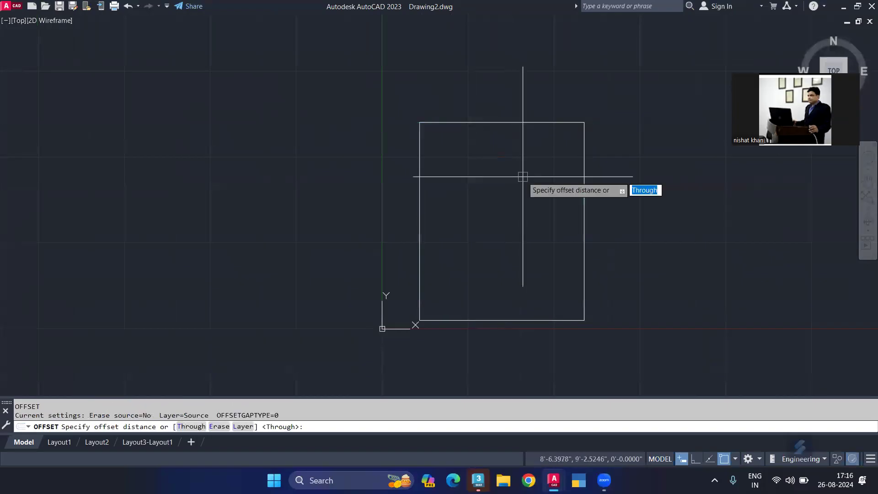
{"action": "type", "text": "9"}
{"action": "key", "text": "Return"}
{"action": "left_click", "coordinate": [522, 179]}
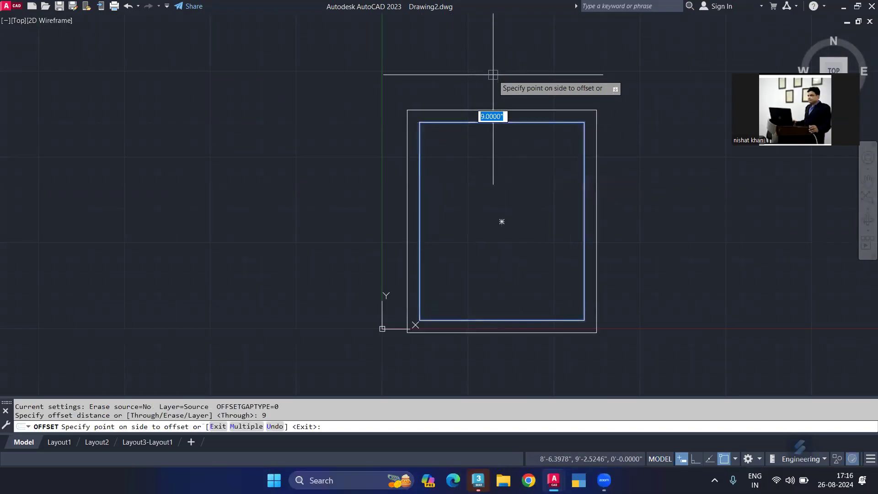
{"action": "left_click", "coordinate": [493, 75]}
{"action": "key", "text": "Return"}
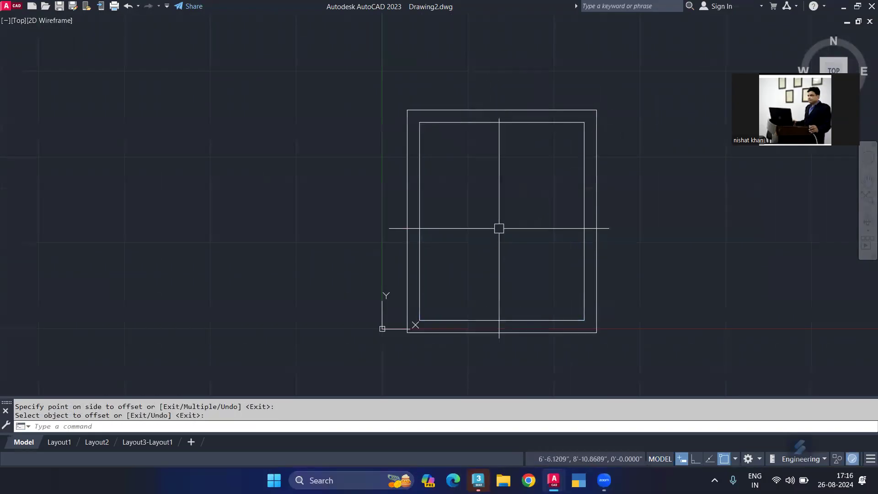
{"action": "middle_click_drag", "start_coordinate": [499, 228], "coordinate": [491, 213]}
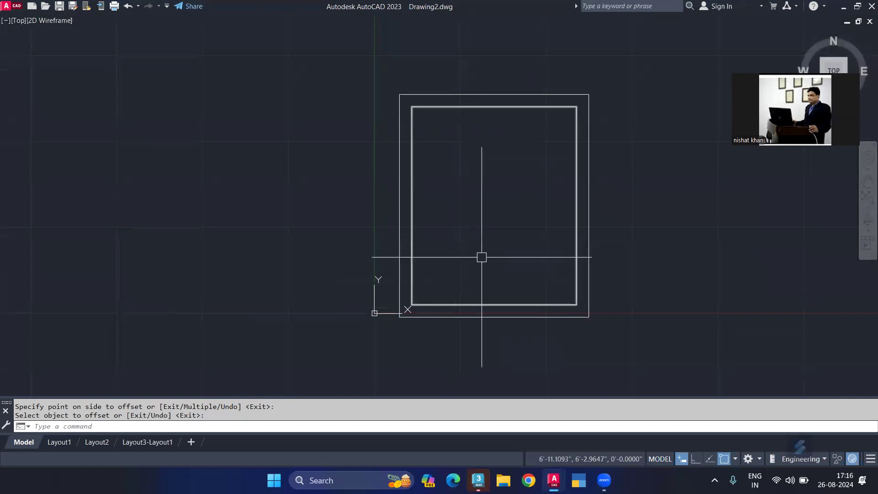
{"action": "scroll", "coordinate": [432, 283], "scroll_direction": "up", "scroll_amount": 4}
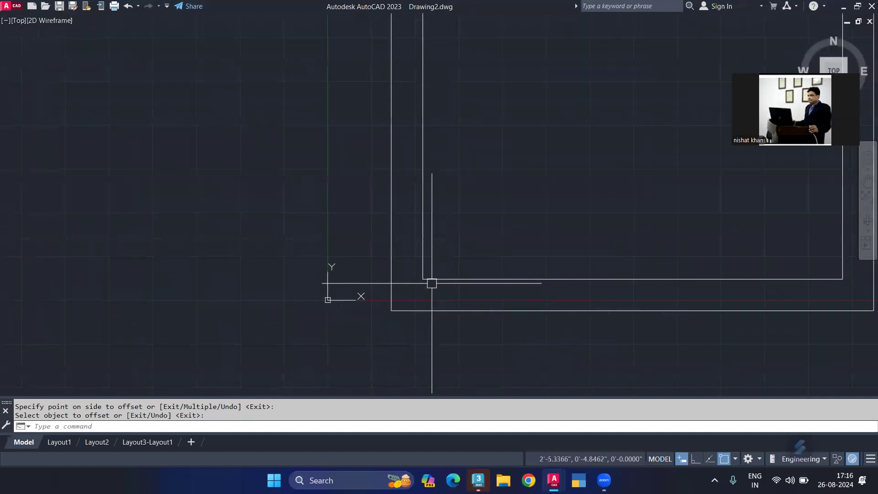
Explode the inner rectangle into separate lines.
{"action": "key", "text": "Return"}
{"action": "left_click", "coordinate": [446, 280]}
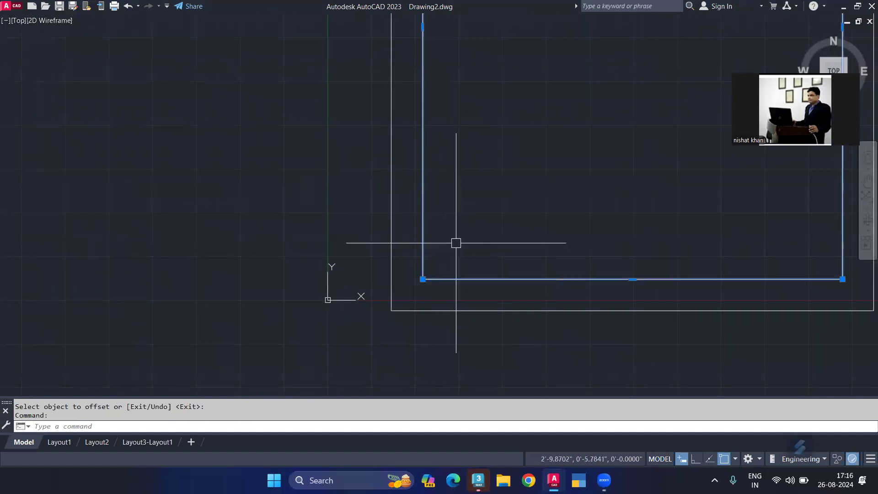
{"action": "type", "text": "x"}
{"action": "key", "text": "Return"}
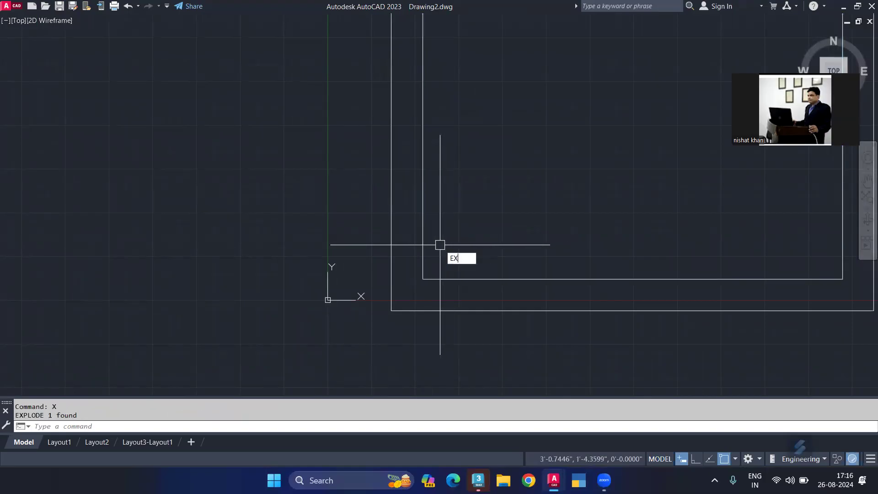
{"action": "key", "text": "Return"}
{"action": "middle_click_drag", "start_coordinate": [553, 250], "coordinate": [398, 246]}
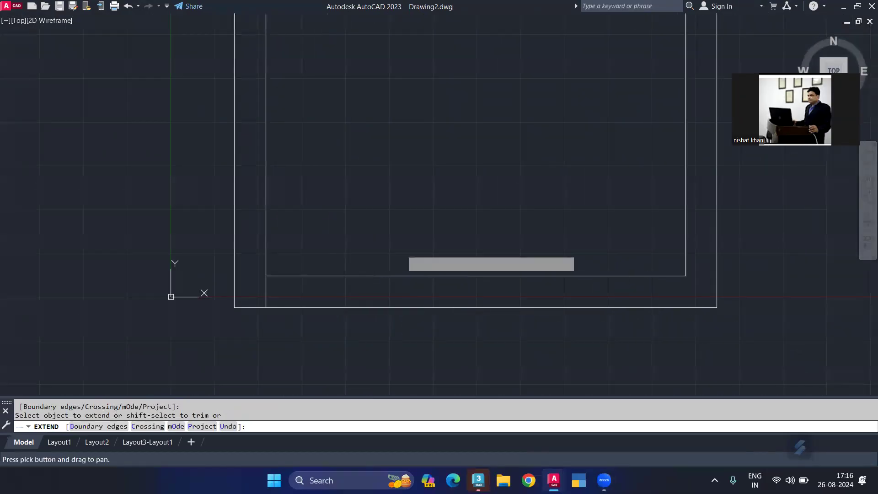
{"action": "scroll", "coordinate": [494, 223], "scroll_direction": "down", "scroll_amount": 4}
{"action": "middle_click_drag", "start_coordinate": [492, 222], "coordinate": [502, 295]}
{"action": "scroll", "coordinate": [429, 115], "scroll_direction": "up", "scroll_amount": 2}
{"action": "middle_click_drag", "start_coordinate": [425, 218], "coordinate": [429, 166]}
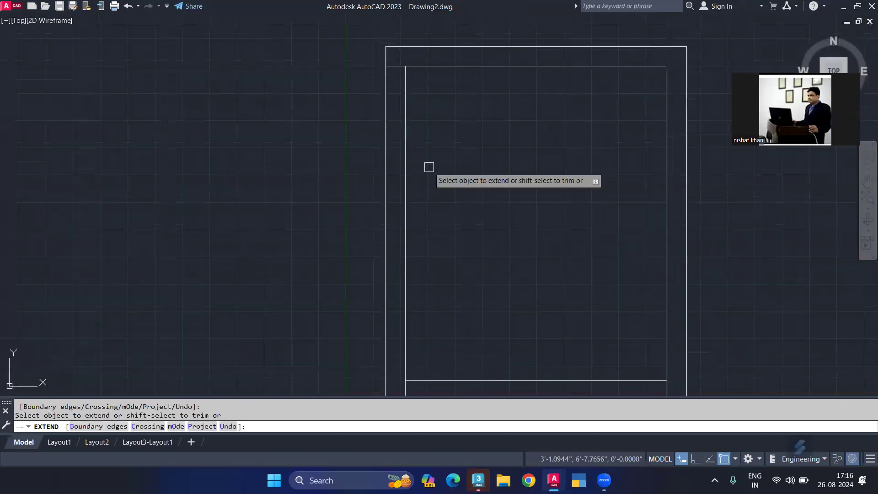
{"action": "key", "text": "Escape"}
Erase the inner rectangle's left and bottom lines.
{"action": "left_click", "coordinate": [406, 211]}
{"action": "middle_click_drag", "start_coordinate": [457, 331], "coordinate": [456, 264]}
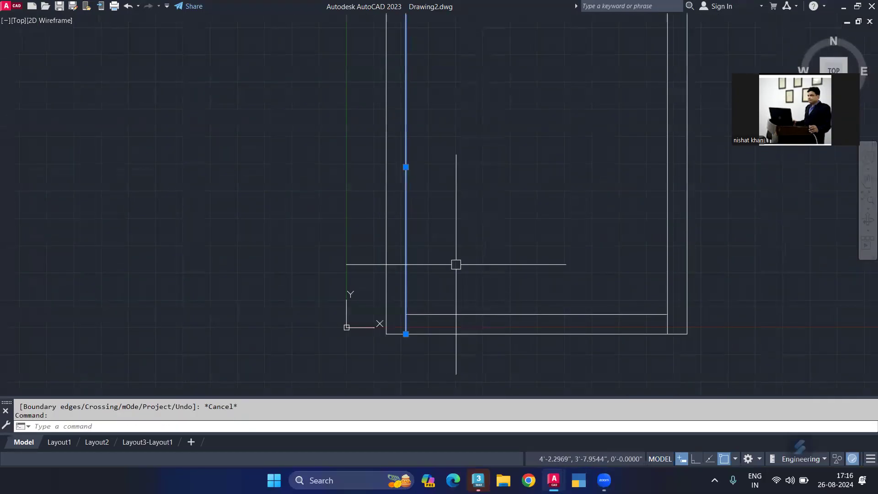
{"action": "left_click", "coordinate": [470, 315]}
{"action": "key", "text": "Delete"}
{"action": "scroll", "coordinate": [461, 302], "scroll_direction": "down", "scroll_amount": 4}
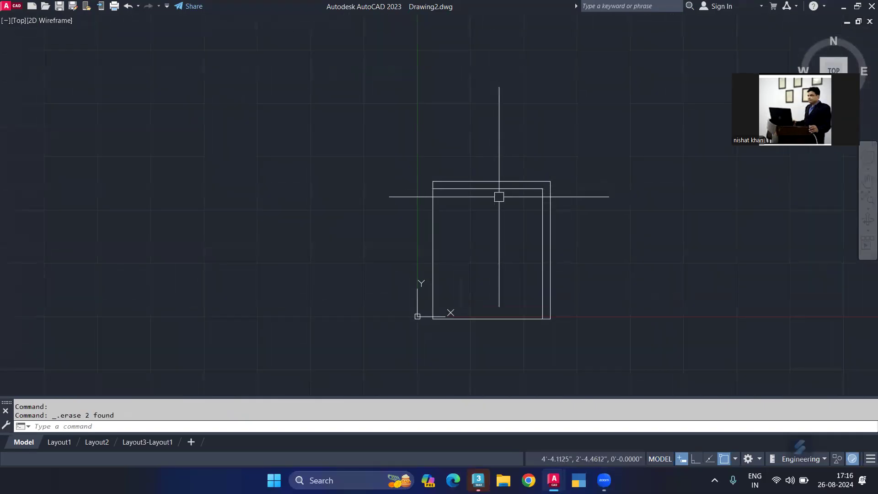
{"action": "scroll", "coordinate": [502, 194], "scroll_direction": "up", "scroll_amount": 4}
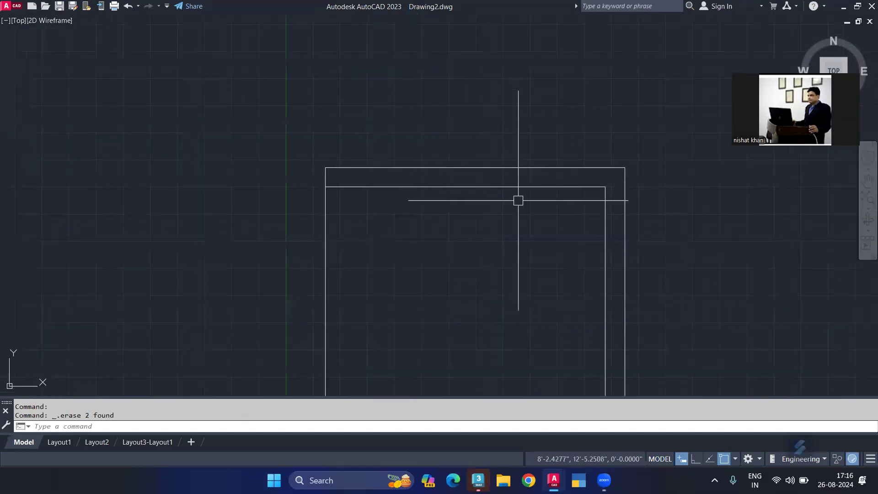
{"action": "scroll", "coordinate": [512, 189], "scroll_direction": "down", "scroll_amount": 2}
Select the remaining inner top and right lines for joining.
{"action": "left_click", "coordinate": [511, 189]}
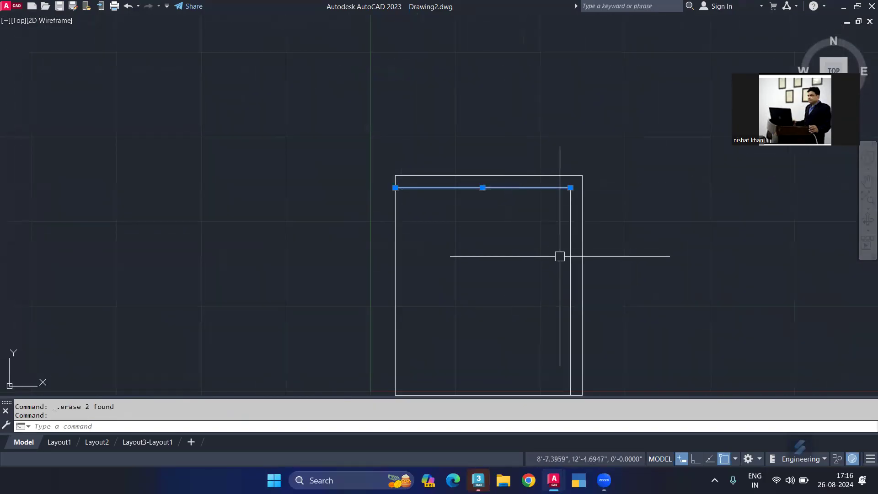
{"action": "left_click", "coordinate": [568, 273]}
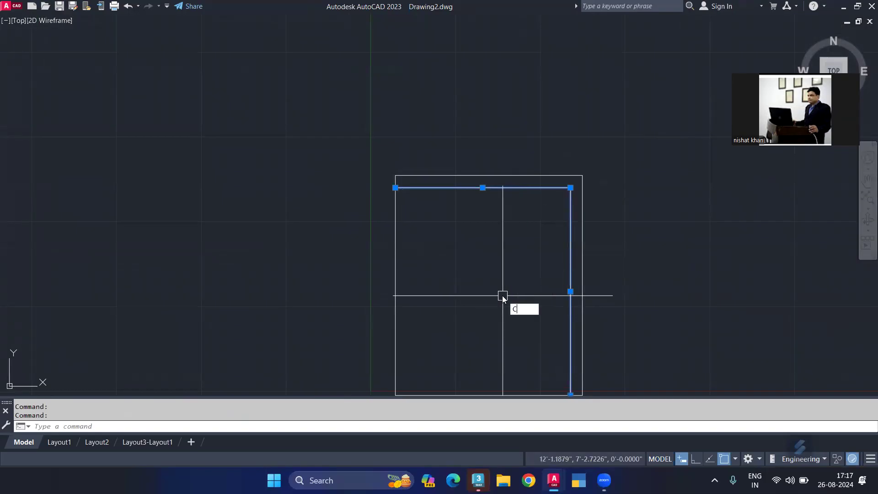
{"action": "key", "text": "Return"}
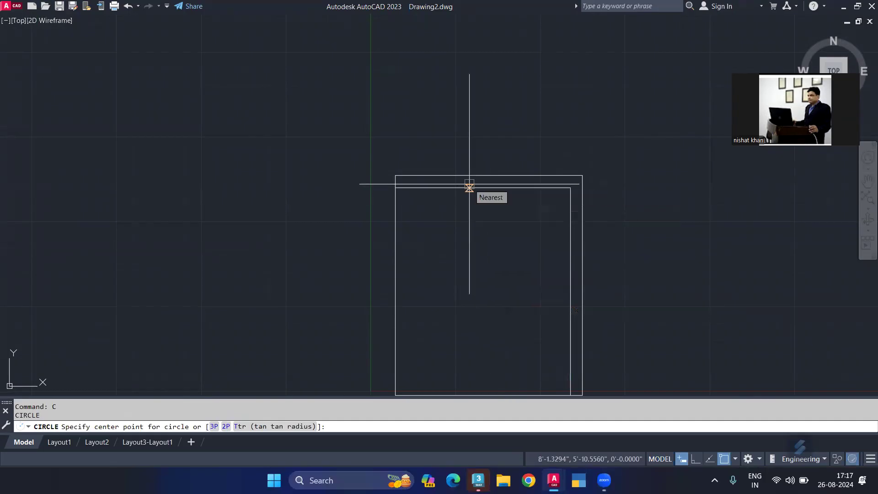
{"action": "key", "text": "Escape"}
{"action": "left_click", "coordinate": [469, 187]}
{"action": "left_click", "coordinate": [571, 261]}
Join the top and right lines into one polyline and copy the outline to the right.
{"action": "key", "text": "Return"}
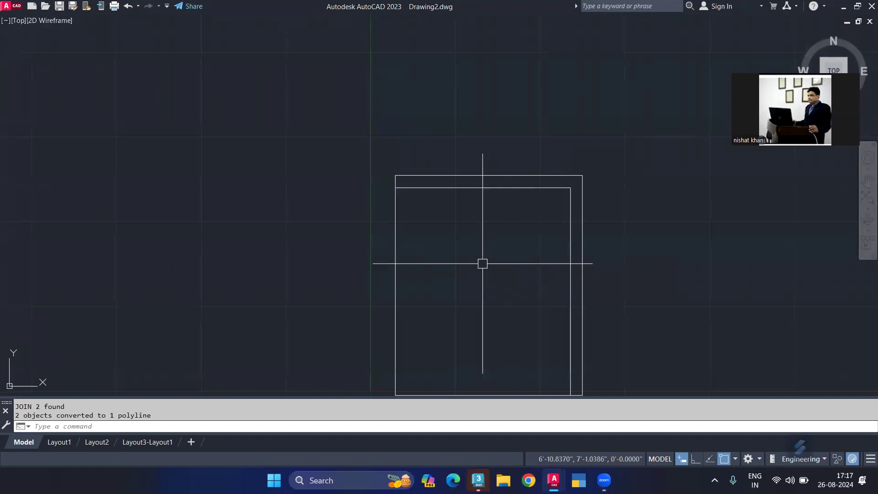
{"action": "type", "text": "co"}
{"action": "key", "text": "Return"}
{"action": "left_click", "coordinate": [433, 274]}
{"action": "left_click", "coordinate": [716, 273]}
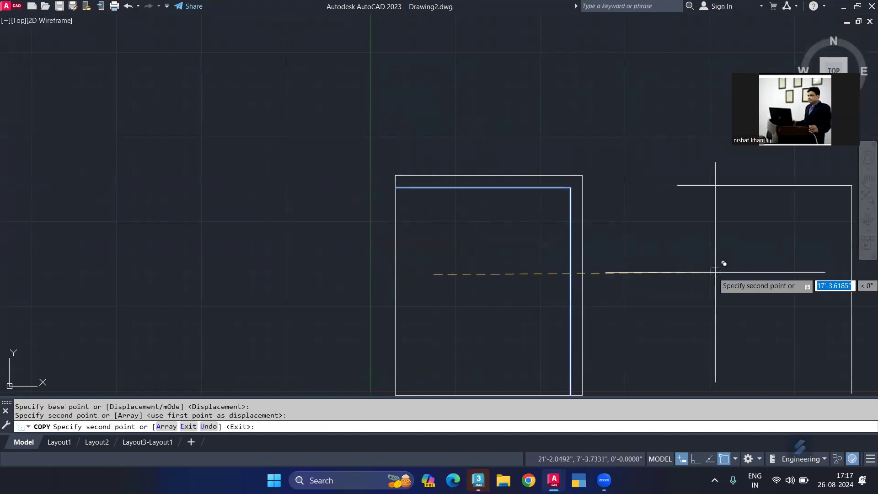
{"action": "key", "text": "Return"}
{"action": "scroll", "coordinate": [334, 132], "scroll_direction": "down", "scroll_amount": 2}
{"action": "scroll", "coordinate": [421, 158], "scroll_direction": "up", "scroll_amount": 2}
{"action": "scroll", "coordinate": [425, 163], "scroll_direction": "up", "scroll_amount": 2}
Draw a divider line from the top edge's midpoint to the inner wall edge.
{"action": "type", "text": "l"}
{"action": "key", "text": "Return"}
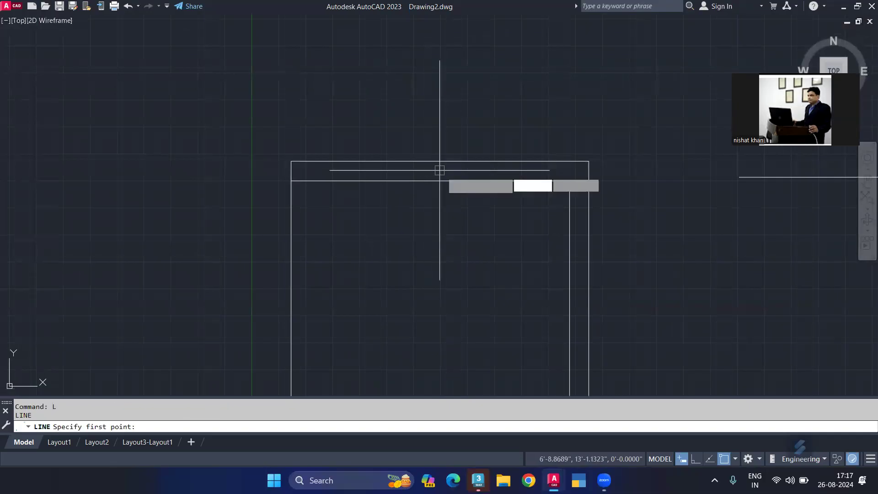
{"action": "left_click", "coordinate": [429, 181]}
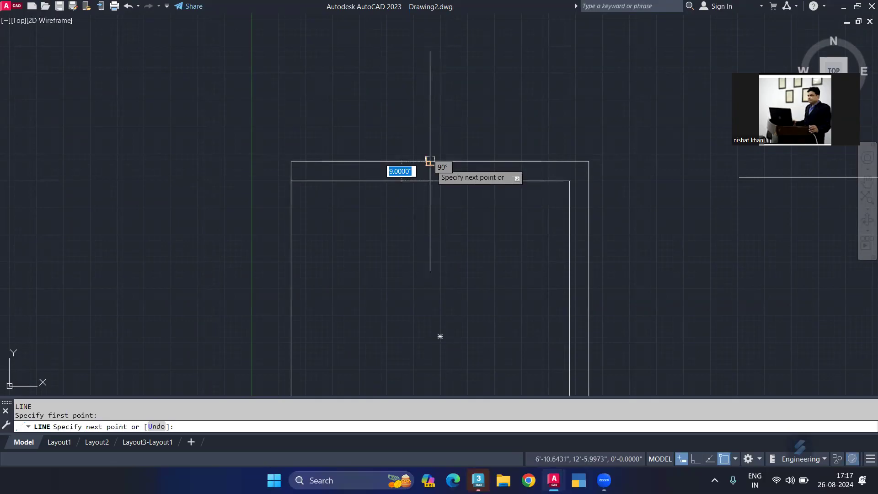
{"action": "scroll", "coordinate": [429, 162], "scroll_direction": "up", "scroll_amount": 2}
{"action": "scroll", "coordinate": [428, 160], "scroll_direction": "up", "scroll_amount": 1}
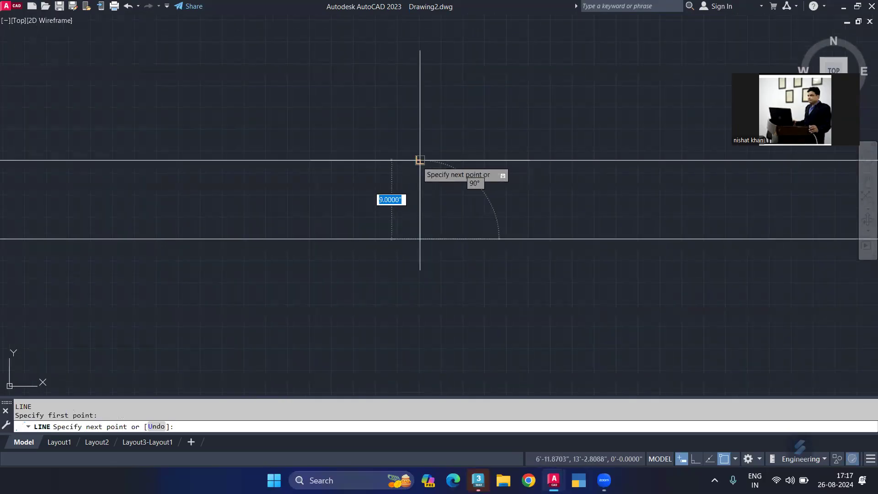
{"action": "left_click", "coordinate": [419, 160]}
{"action": "key", "text": "Return"}
{"action": "scroll", "coordinate": [426, 196], "scroll_direction": "down", "scroll_amount": 1}
{"action": "left_click", "coordinate": [423, 197]}
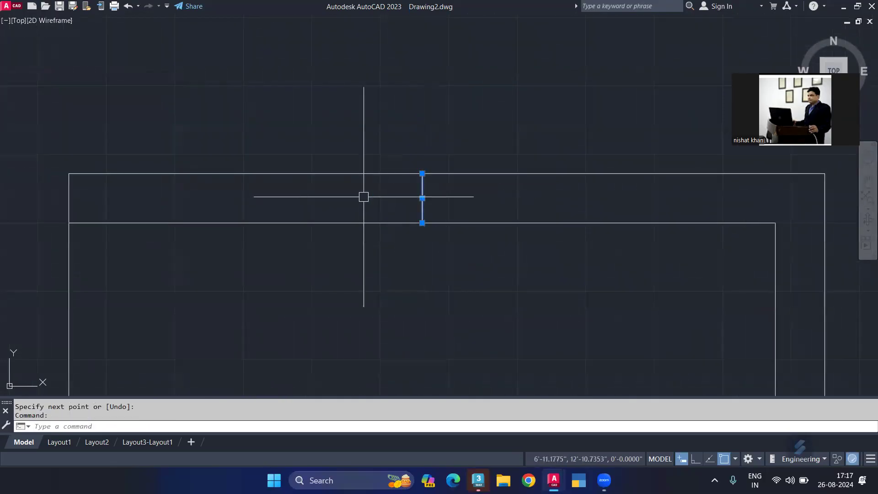
{"action": "type", "text": "O"}
Offset the divider 2.5 units and delete the middle divider line.
{"action": "key", "text": "Return"}
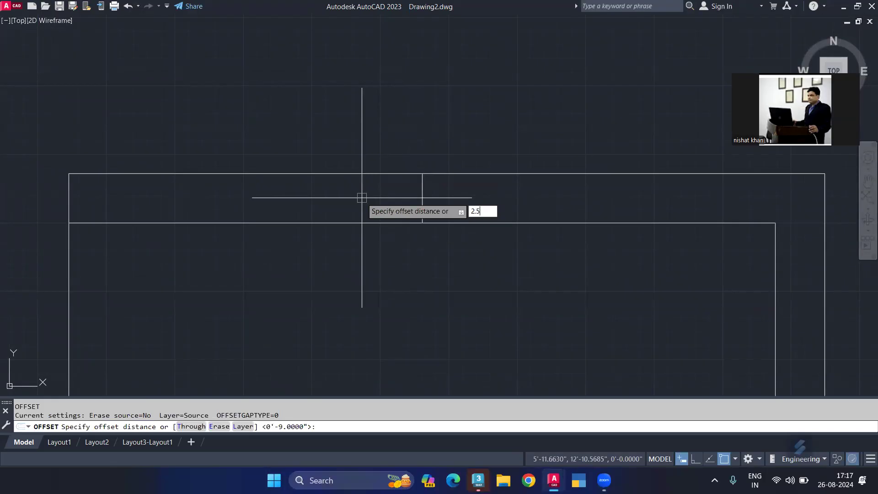
{"action": "key", "text": "Return"}
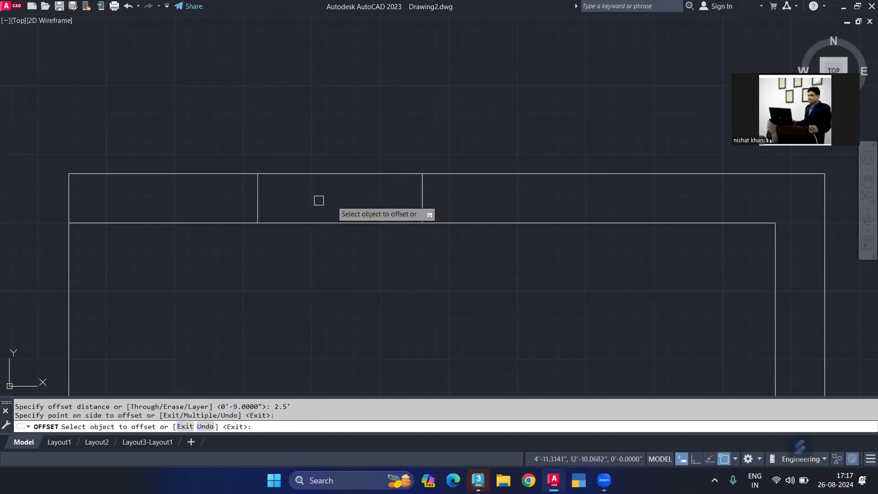
{"action": "left_click", "coordinate": [421, 200]}
{"action": "key", "text": "Escape"}
{"action": "left_click", "coordinate": [422, 199]}
{"action": "key", "text": "Delete"}
{"action": "scroll", "coordinate": [447, 169], "scroll_direction": "down", "scroll_amount": 3}
{"action": "scroll", "coordinate": [447, 168], "scroll_direction": "down", "scroll_amount": 2}
{"action": "middle_click_drag", "start_coordinate": [446, 169], "coordinate": [452, 180]}
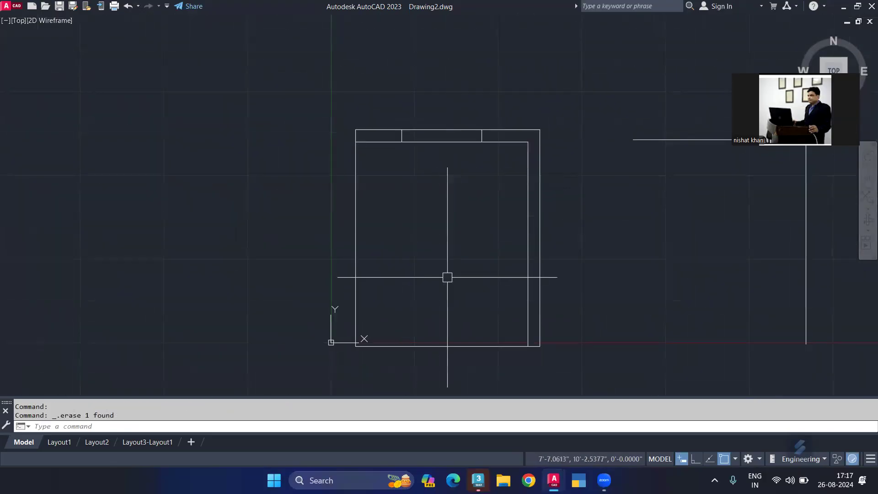
{"action": "scroll", "coordinate": [457, 253], "scroll_direction": "down", "scroll_amount": 2}
{"action": "middle_click_drag", "start_coordinate": [465, 240], "coordinate": [433, 239]}
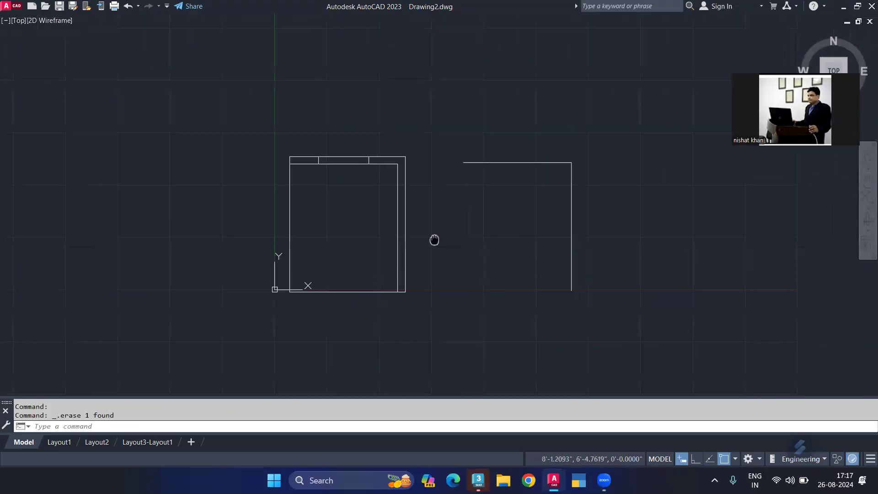
{"action": "scroll", "coordinate": [551, 267], "scroll_direction": "up", "scroll_amount": 2}
{"action": "left_click", "coordinate": [557, 274]}
{"action": "left_click", "coordinate": [557, 306]}
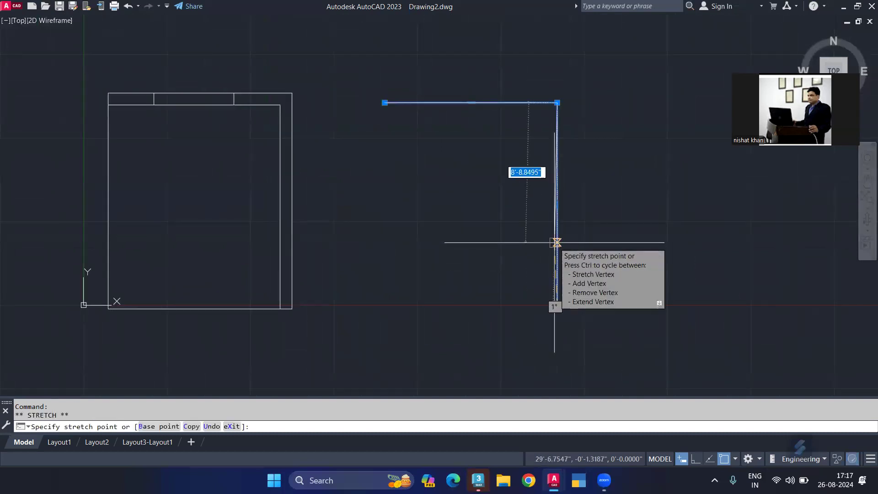
{"action": "type", "text": "24"}
{"action": "key", "text": "Return"}
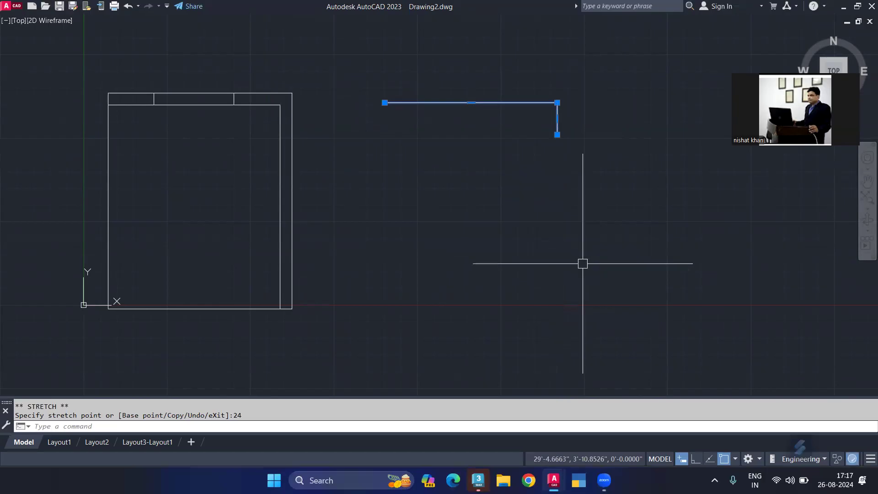
{"action": "key", "text": "ctrl+z"}
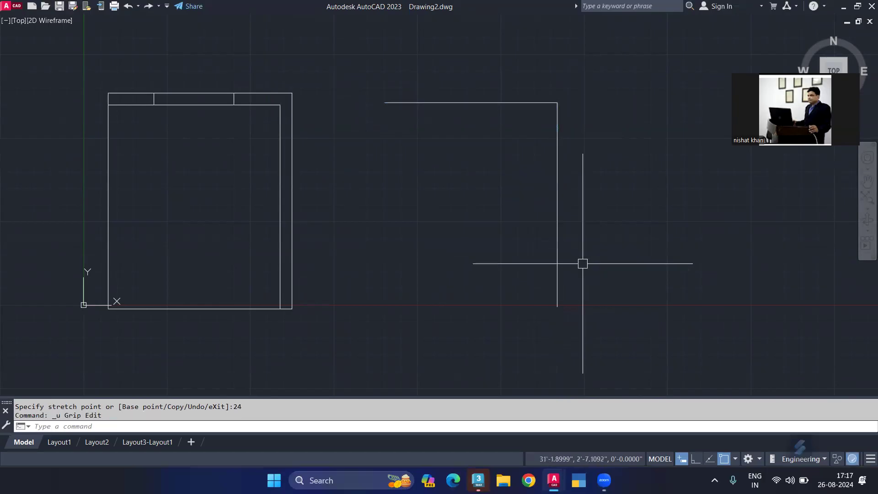
{"action": "left_click", "coordinate": [557, 241]}
{"action": "left_click", "coordinate": [557, 306]}
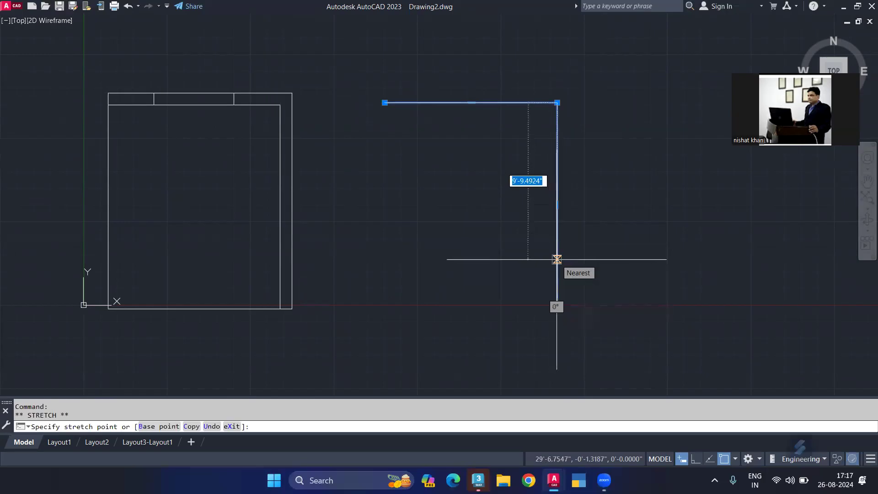
{"action": "type", "text": "24"}
{"action": "key", "text": "Return"}
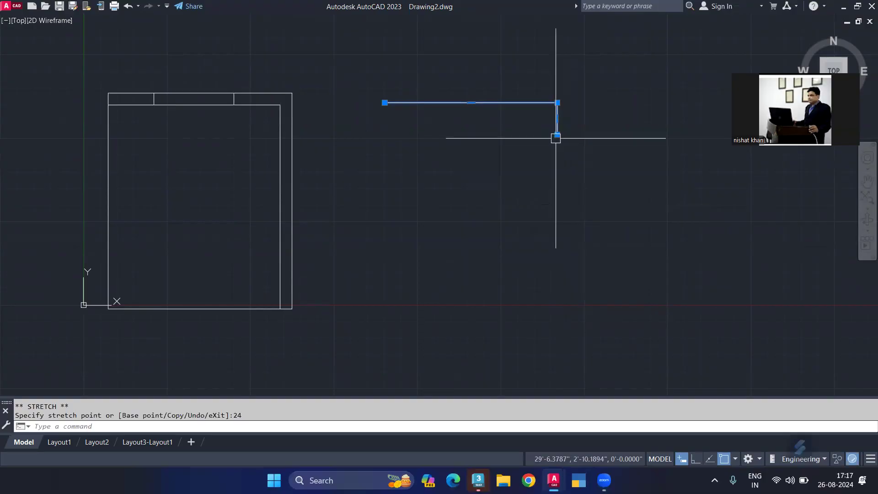
{"action": "mouse_move", "coordinate": [557, 134]}
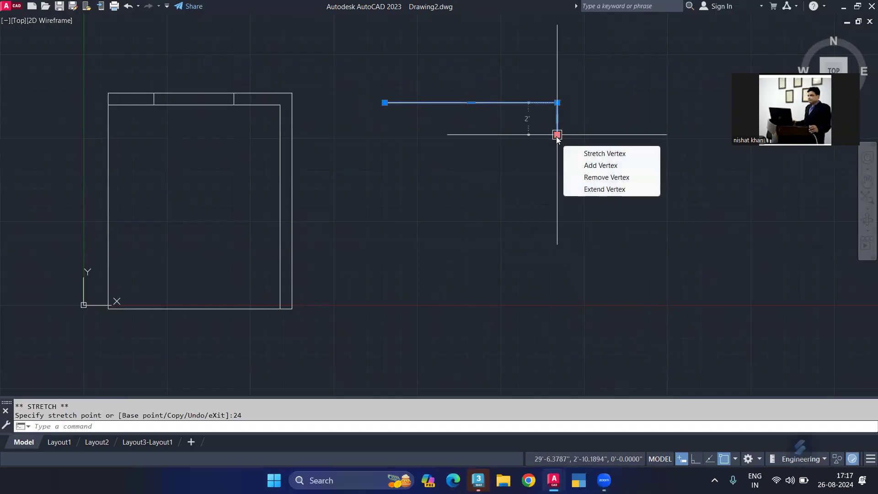
{"action": "left_click", "coordinate": [557, 135]}
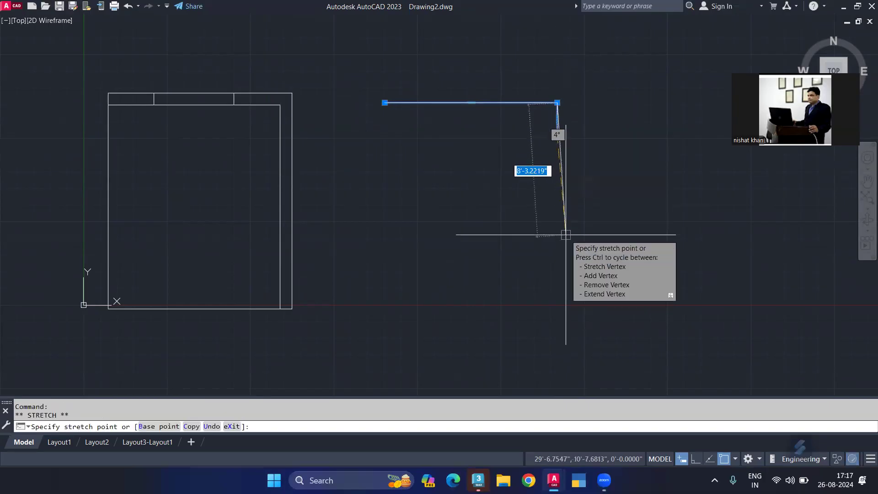
{"action": "key", "text": "ctrl"}
{"action": "key", "text": "Escape"}
{"action": "key", "text": "ctrl+z"}
{"action": "key", "text": "ctrl+z"}
Draw a horizontal line along the copied outline's baseline.
{"action": "type", "text": "l"}
{"action": "key", "text": "Return"}
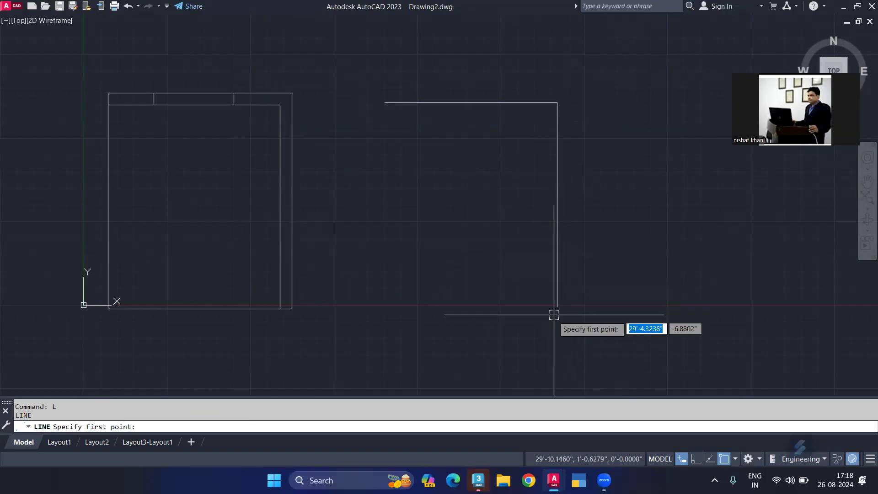
{"action": "left_click", "coordinate": [551, 308]}
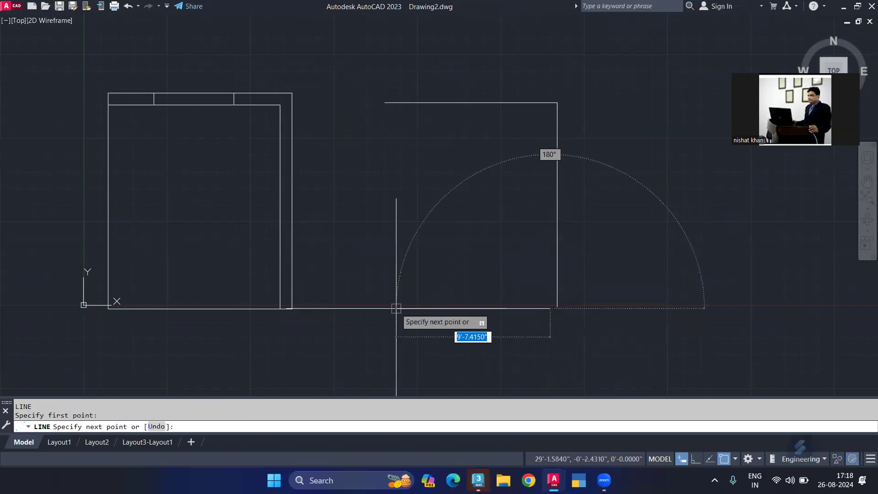
{"action": "left_click", "coordinate": [397, 308]}
{"action": "key", "text": "Return"}
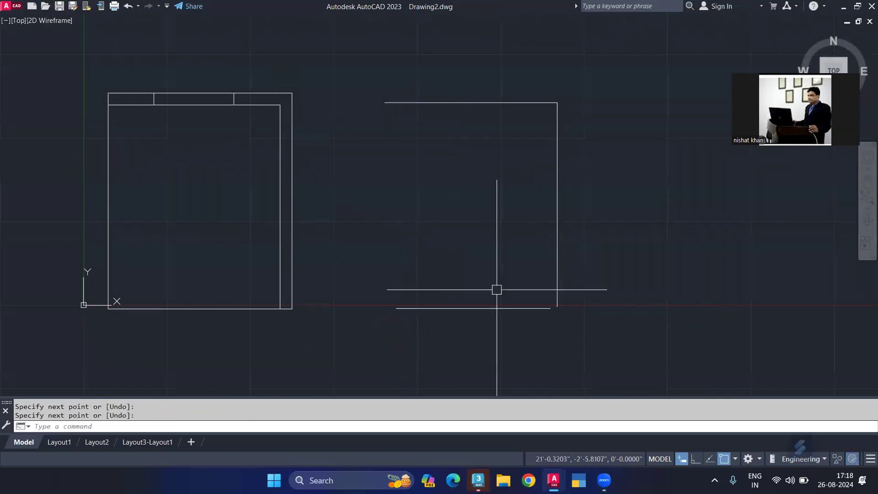
{"action": "scroll", "coordinate": [496, 289], "scroll_direction": "up", "scroll_amount": 5}
{"action": "key", "text": "Return"}
Start moving the bottom line, cancel, and turn on Ortho.
{"action": "left_click", "coordinate": [590, 363]}
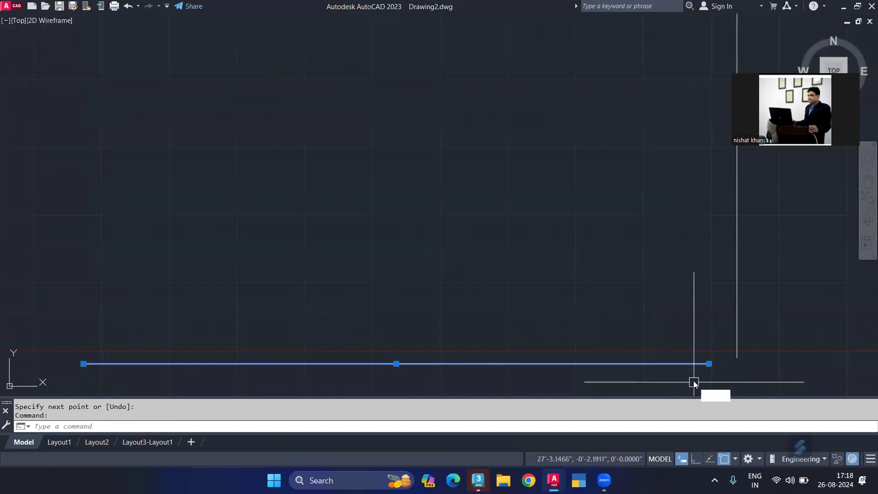
{"action": "type", "text": "m"}
{"action": "key", "text": "Return"}
{"action": "left_click", "coordinate": [709, 364]}
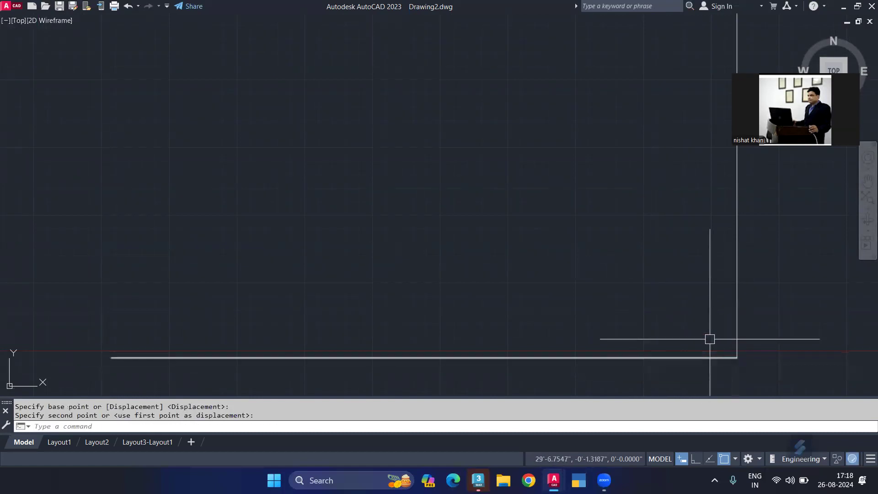
{"action": "key", "text": "Escape"}
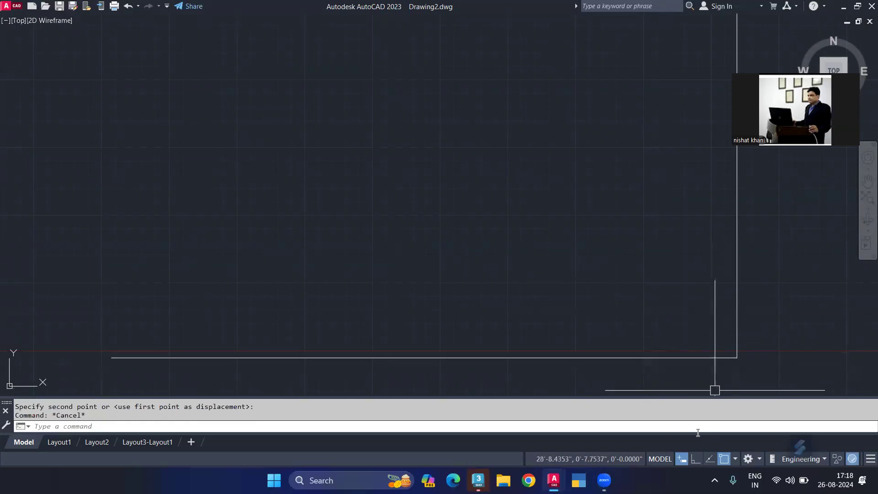
{"action": "key", "text": "F8"}
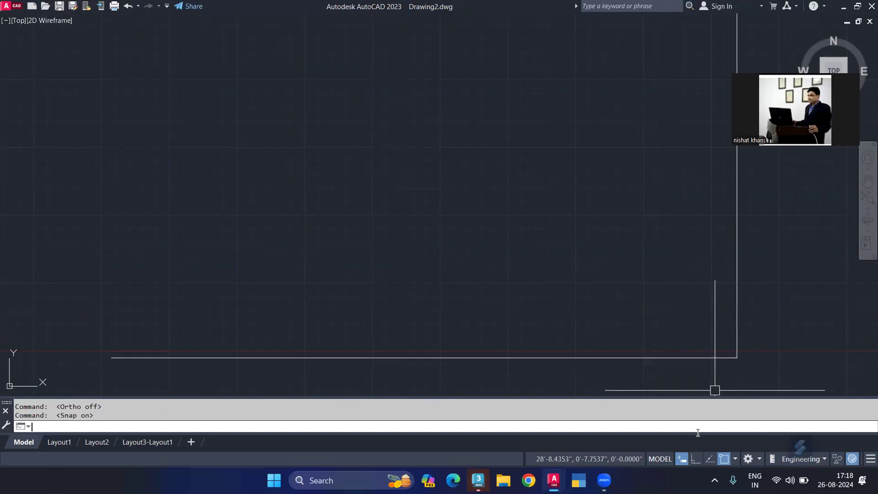
Move the bottom line 24 units straight up as a guide.
{"action": "left_click", "coordinate": [667, 357]}
{"action": "type", "text": "m"}
{"action": "key", "text": "Return"}
{"action": "left_click", "coordinate": [566, 311]}
{"action": "key", "text": "F8"}
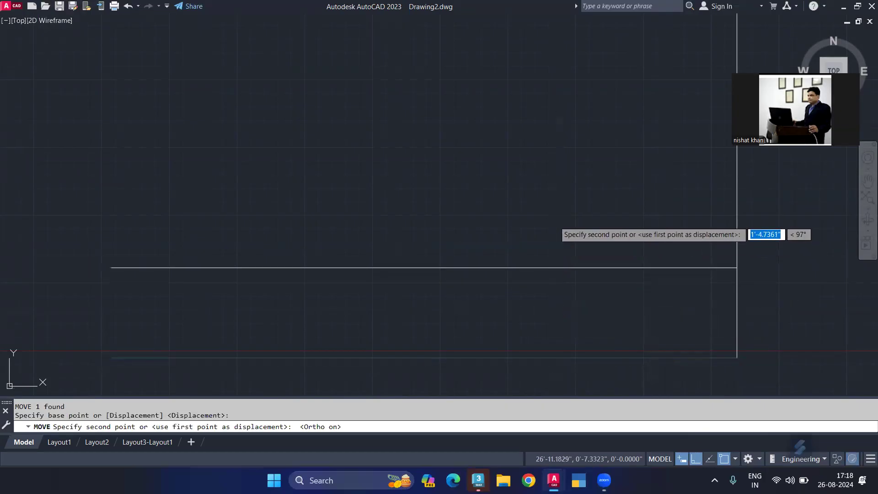
{"action": "type", "text": "24"}
{"action": "key", "text": "Return"}
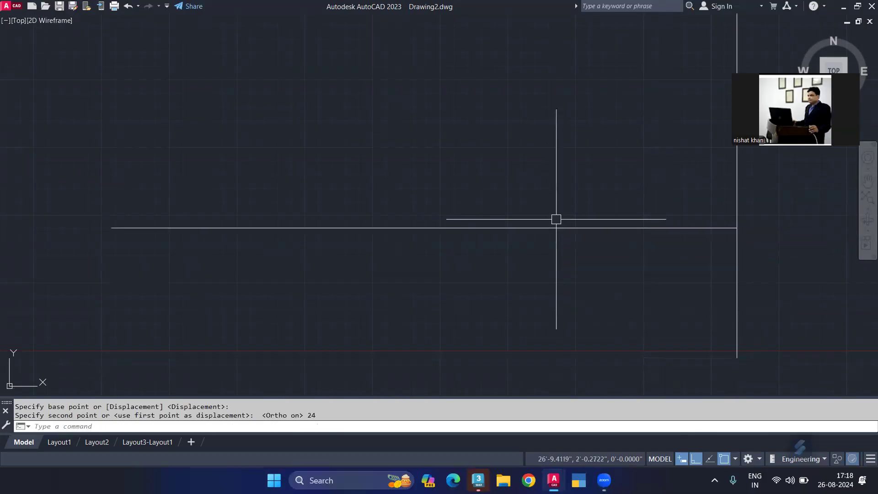
{"action": "key", "text": "Escape"}
Trim the copied outline's vertical side at the guide line, then remove the guide.
{"action": "type", "text": "tr"}
{"action": "key", "text": "Return"}
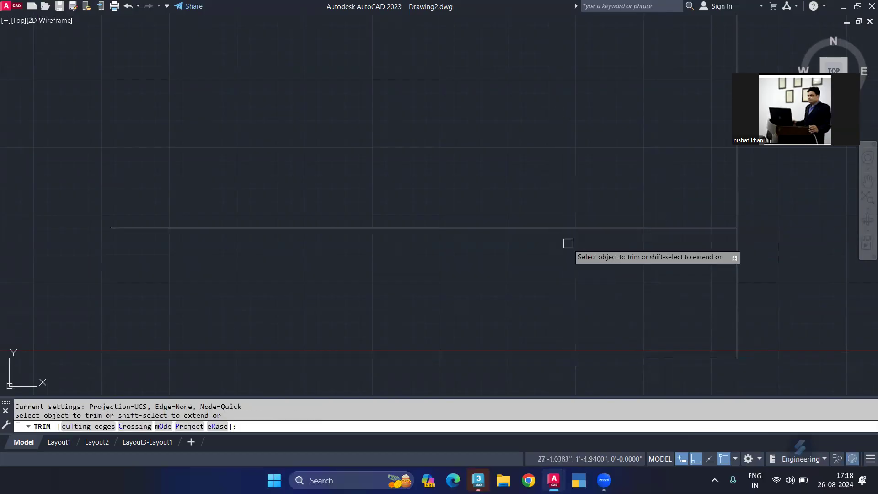
{"action": "left_click_drag", "start_coordinate": [558, 206], "coordinate": [752, 279]}
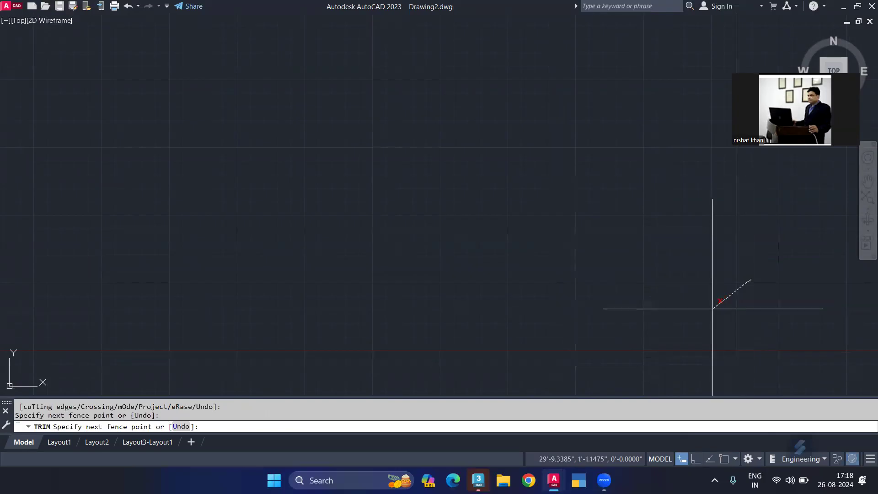
{"action": "key", "text": "Return"}
{"action": "key", "text": "ctrl+z"}
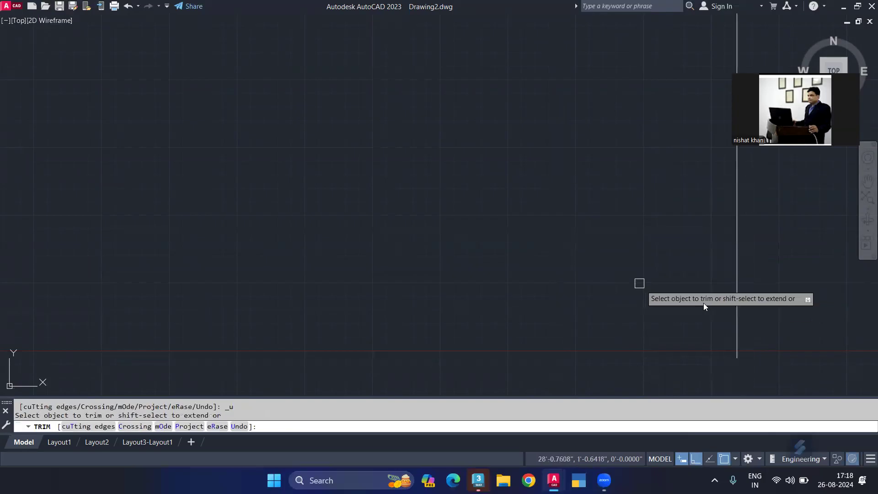
{"action": "key", "text": "ctrl+z"}
{"action": "left_click", "coordinate": [737, 299]}
{"action": "left_click", "coordinate": [657, 229]}
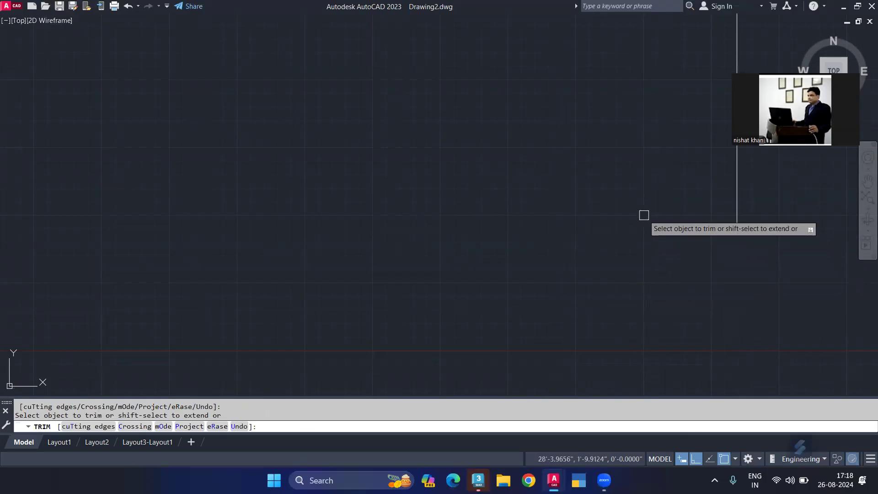
{"action": "key", "text": "Escape"}
{"action": "scroll", "coordinate": [586, 179], "scroll_direction": "down", "scroll_amount": 3}
{"action": "middle_click_drag", "start_coordinate": [586, 179], "coordinate": [583, 221]}
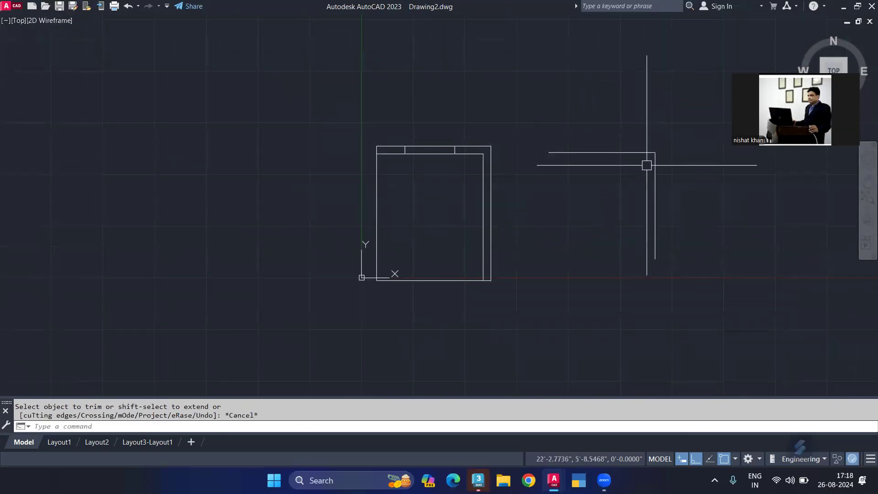
Draw a 34-unit vertical line.
{"action": "middle_click_drag", "start_coordinate": [689, 216], "coordinate": [449, 256]}
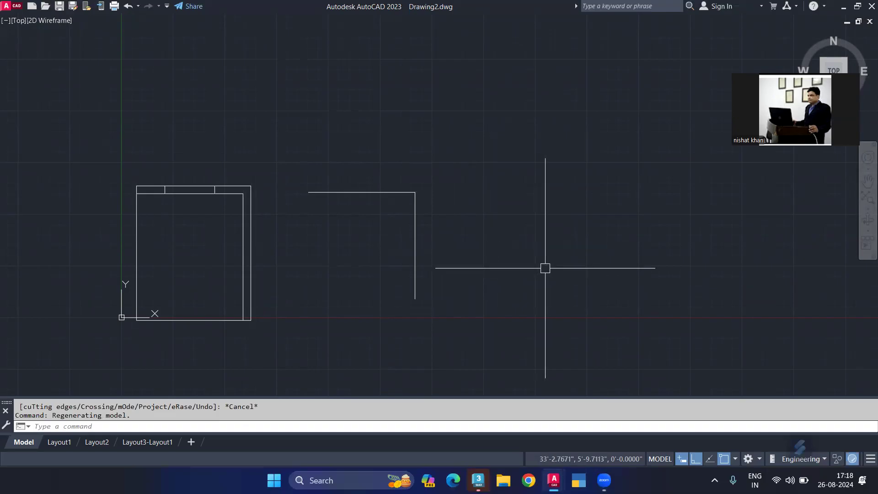
{"action": "type", "text": "l"}
{"action": "key", "text": "Return"}
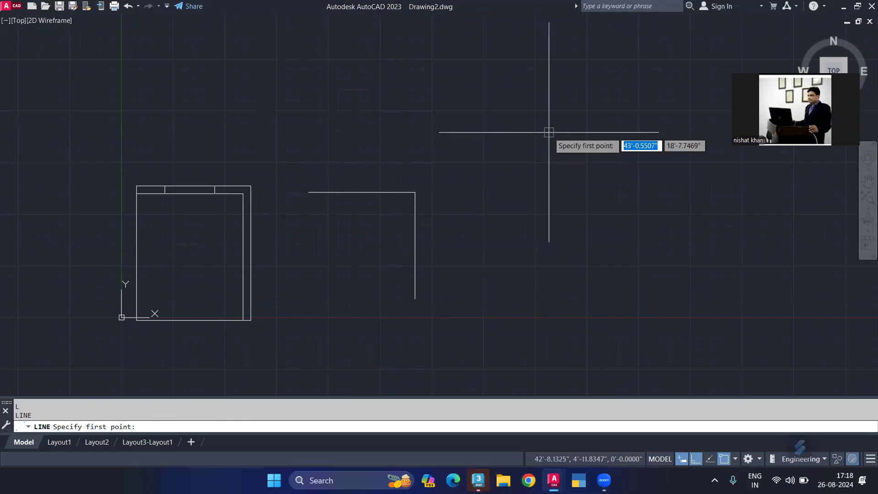
{"action": "left_click", "coordinate": [549, 132]}
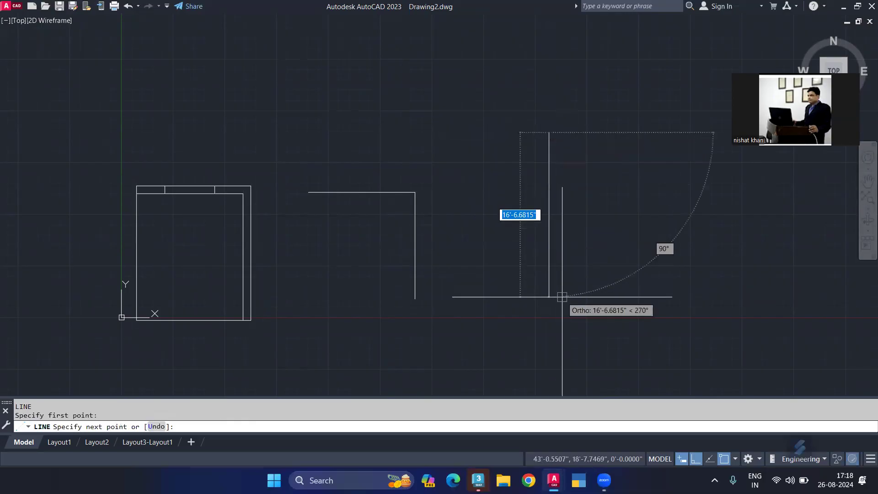
{"action": "type", "text": "34"}
{"action": "key", "text": "Return"}
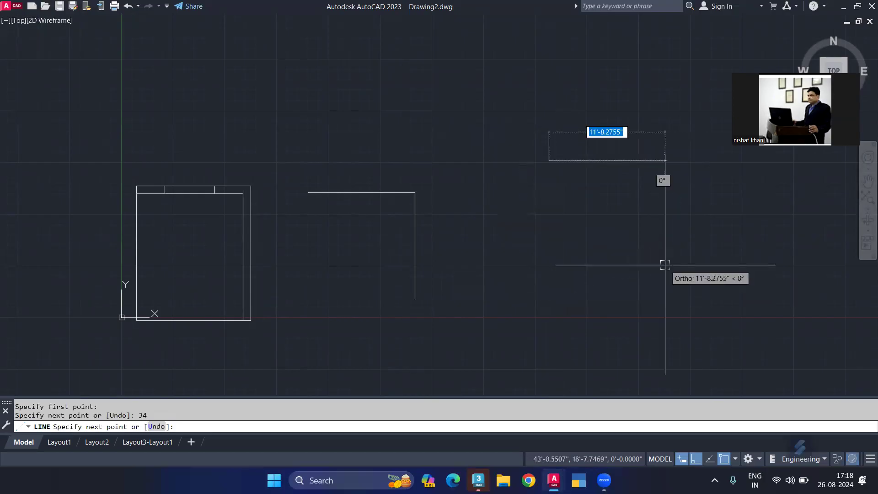
{"action": "key", "text": "Escape"}
From the vertical line's top, draw a 26-unit horizontal segment and 2-unit downward stub.
{"action": "scroll", "coordinate": [542, 131], "scroll_direction": "up", "scroll_amount": 6}
{"action": "scroll", "coordinate": [543, 132], "scroll_direction": "up", "scroll_amount": 4}
{"action": "middle_click_drag", "start_coordinate": [638, 162], "coordinate": [438, 169]}
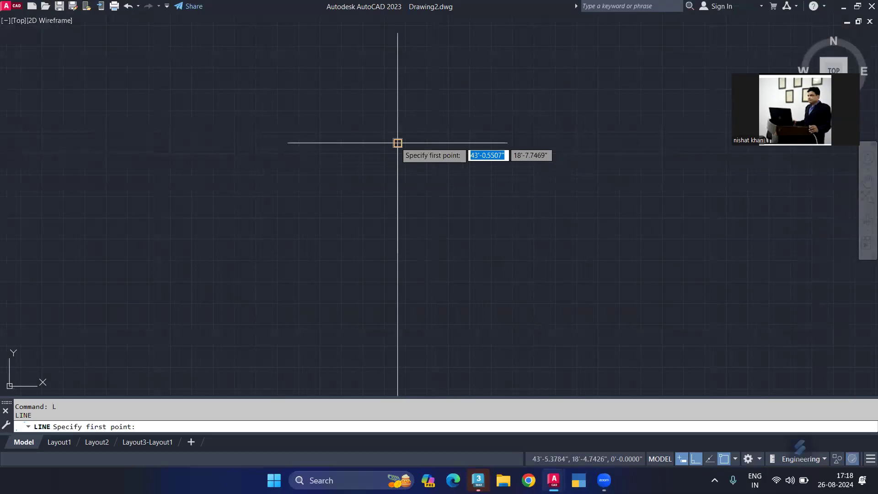
{"action": "left_click", "coordinate": [398, 142]}
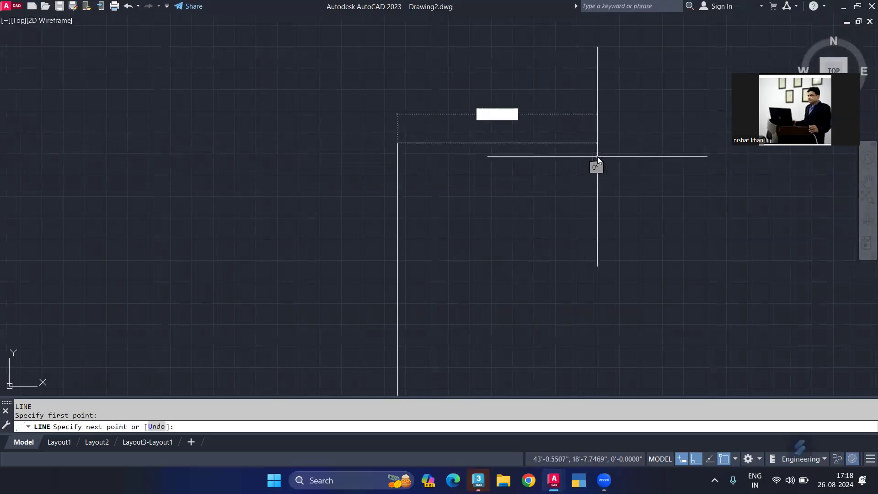
{"action": "type", "text": "24"}
{"action": "key", "text": "BackSpace"}
{"action": "type", "text": "6"}
{"action": "key", "text": "Return"}
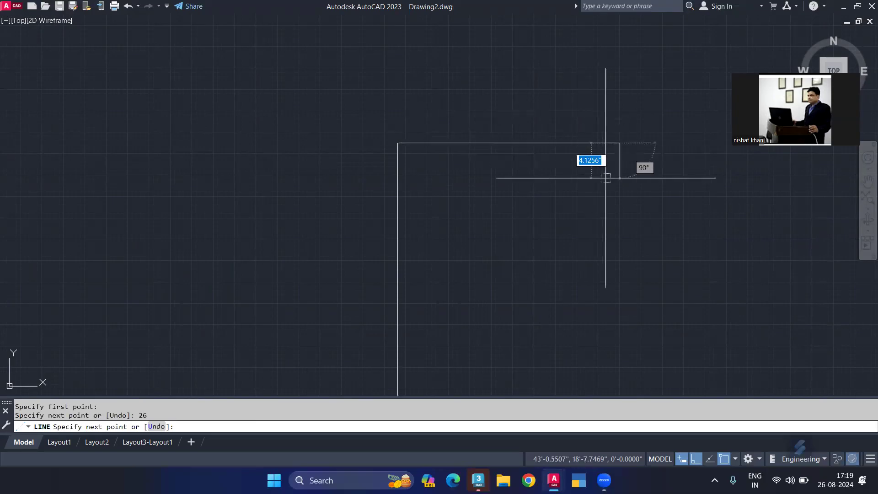
{"action": "type", "text": "2"}
{"action": "key", "text": "Return"}
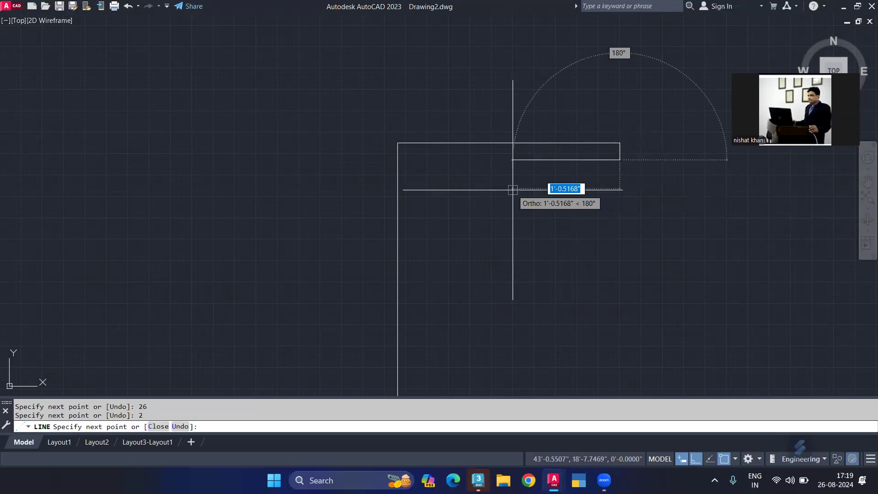
{"action": "key", "text": "Escape"}
Offset the long vertical line 1 unit to the right.
{"action": "left_click", "coordinate": [397, 280]}
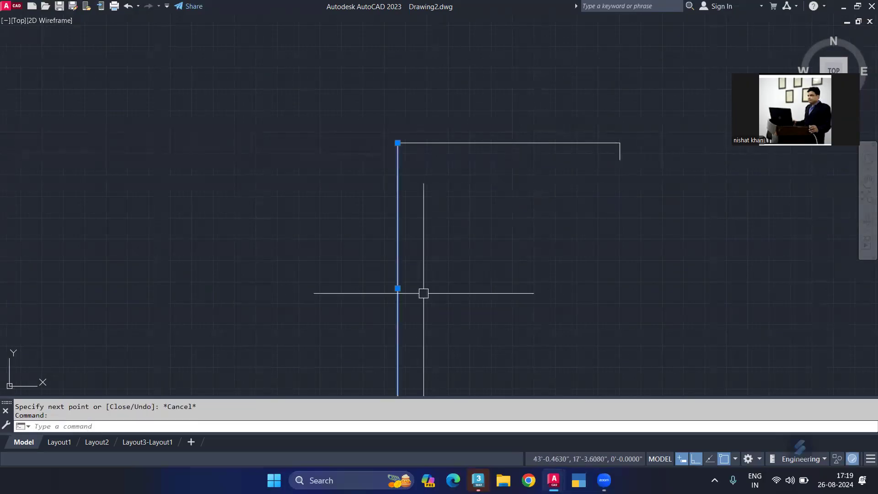
{"action": "type", "text": "o"}
{"action": "key", "text": "Return"}
{"action": "key", "text": "Return"}
{"action": "left_click", "coordinate": [398, 300]}
{"action": "left_click", "coordinate": [447, 308]}
{"action": "key", "text": "Escape"}
Draw a 23-unit horizontal line rightward from the bottom of the new vertical line.
{"action": "scroll", "coordinate": [444, 278], "scroll_direction": "up", "scroll_amount": 1}
{"action": "scroll", "coordinate": [432, 331], "scroll_direction": "up", "scroll_amount": 2}
{"action": "middle_click_drag", "start_coordinate": [432, 331], "coordinate": [413, 288]}
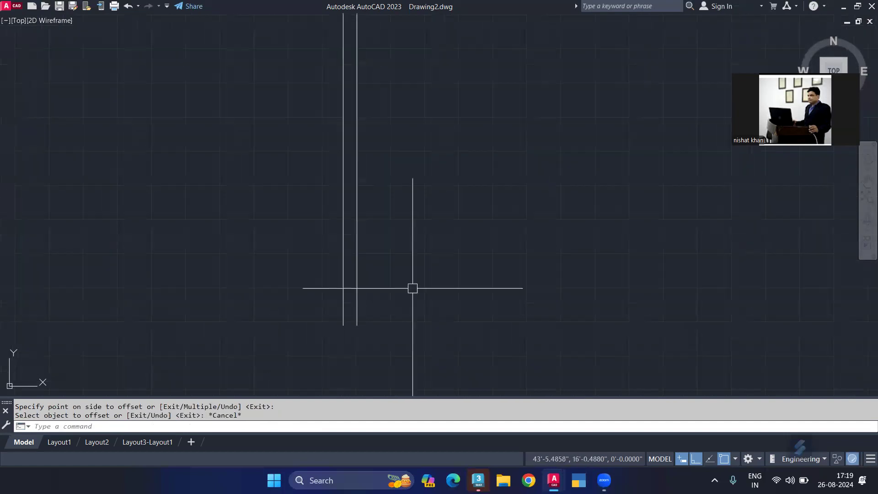
{"action": "key", "text": "Return"}
{"action": "left_click", "coordinate": [357, 325]}
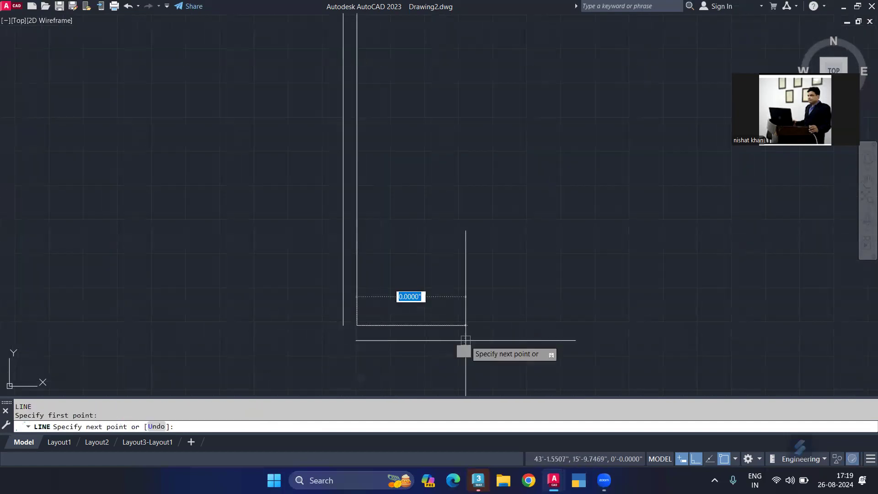
{"action": "type", "text": "23"}
{"action": "key", "text": "Return"}
{"action": "key", "text": "Escape"}
Begin offsetting the new bottom horizontal line with distance 6.
{"action": "left_click", "coordinate": [582, 326]}
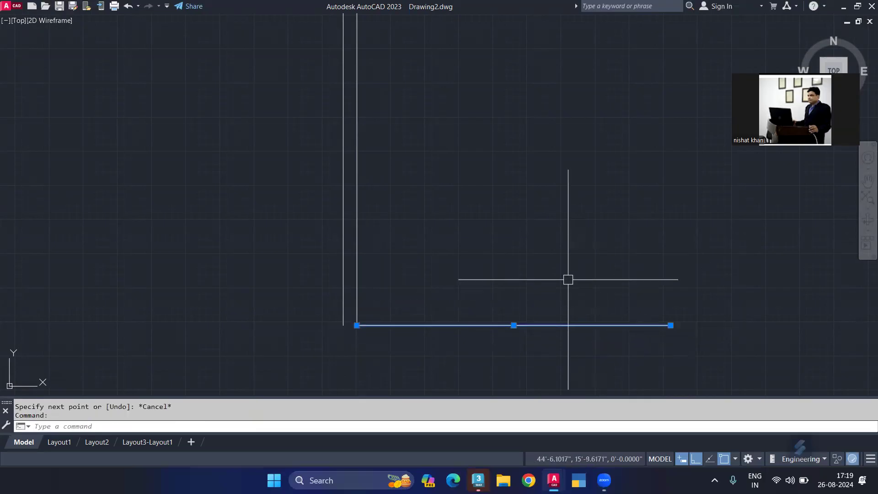
{"action": "type", "text": "o"}
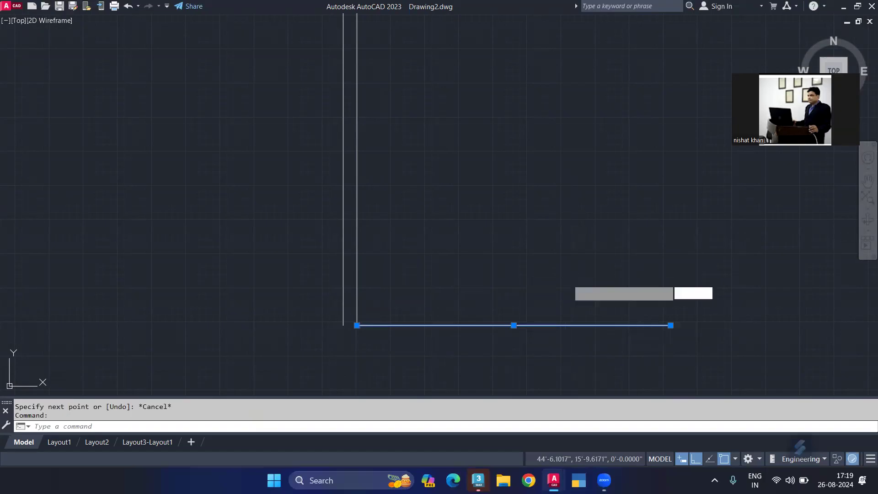
{"action": "key", "text": "Return"}
{"action": "type", "text": "6"}
{"action": "key", "text": "Return"}
{"action": "left_click", "coordinate": [567, 325]}
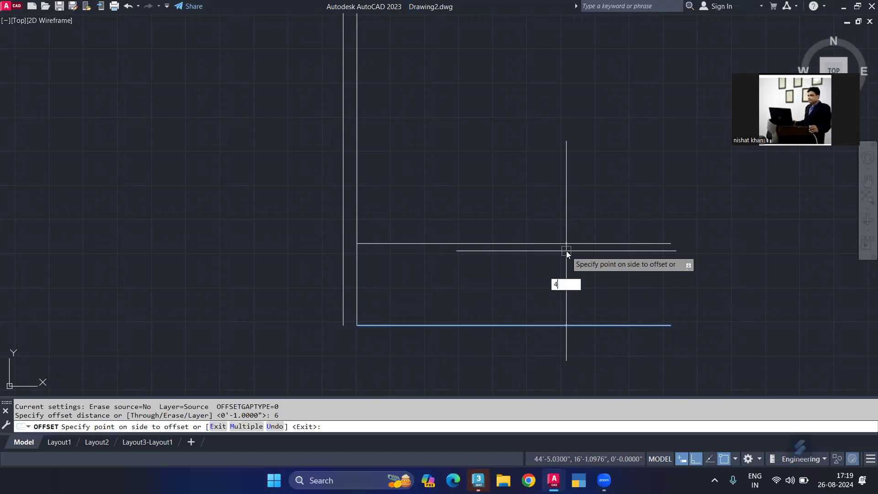
Place offset copies of the bottom line 4 units up, then 1 unit above that.
{"action": "key", "text": "Return"}
{"action": "key", "text": "Escape"}
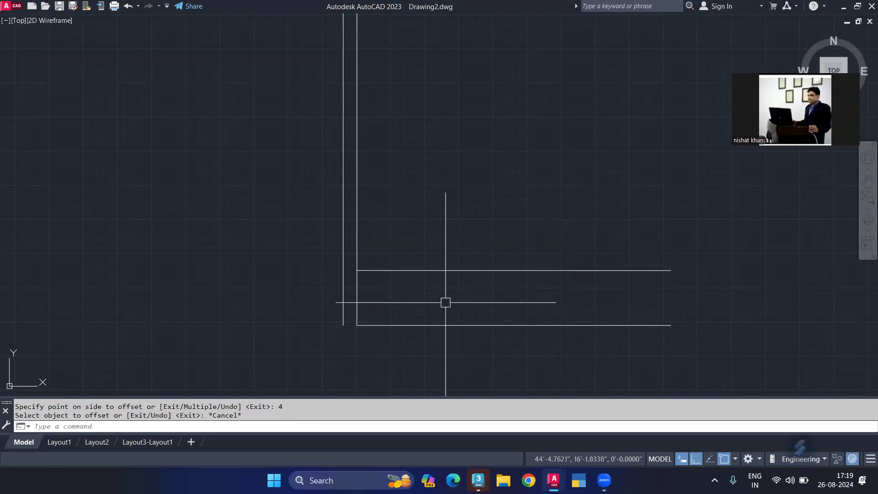
{"action": "left_click", "coordinate": [410, 271]}
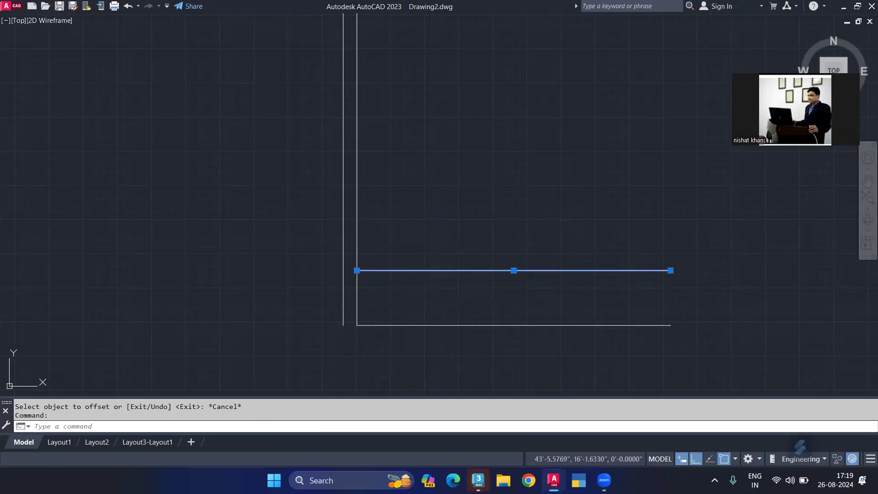
{"action": "key", "text": "Return"}
{"action": "key", "text": "Return"}
{"action": "left_click", "coordinate": [421, 270]}
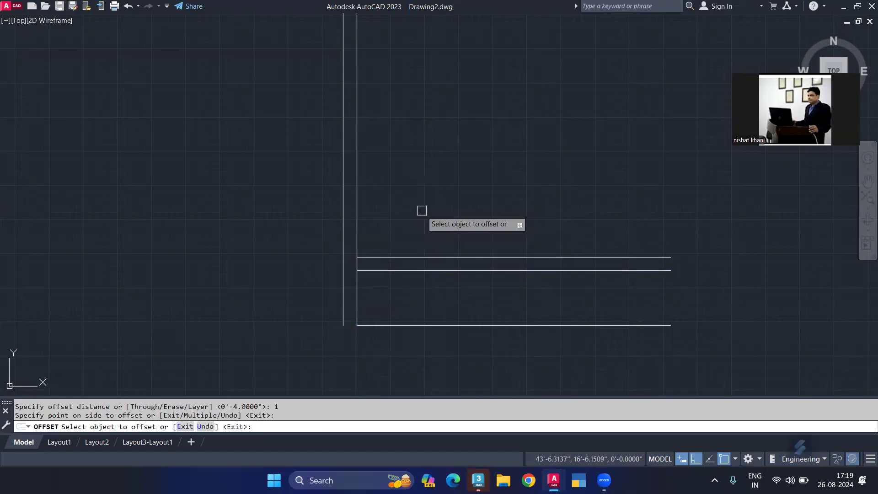
{"action": "key", "text": "Escape"}
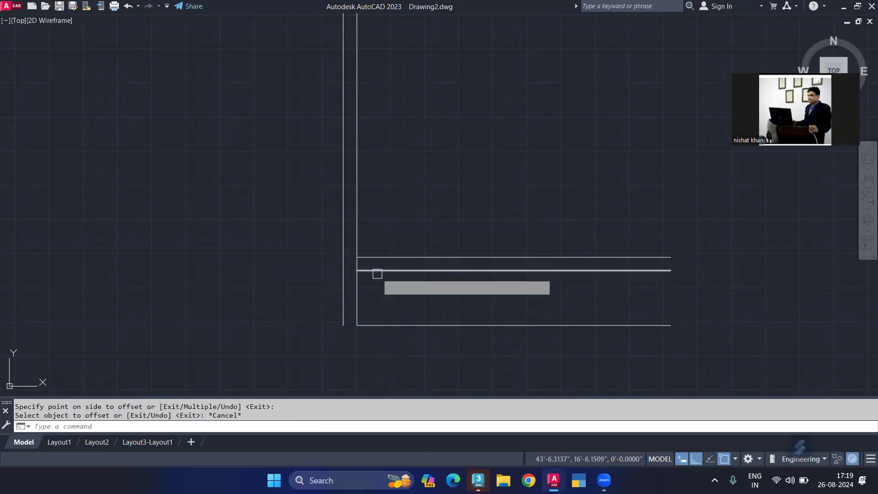
Extend the lower new horizontal line left to meet the outer vertical wall line.
{"action": "key", "text": "Return"}
{"action": "key", "text": "Escape"}
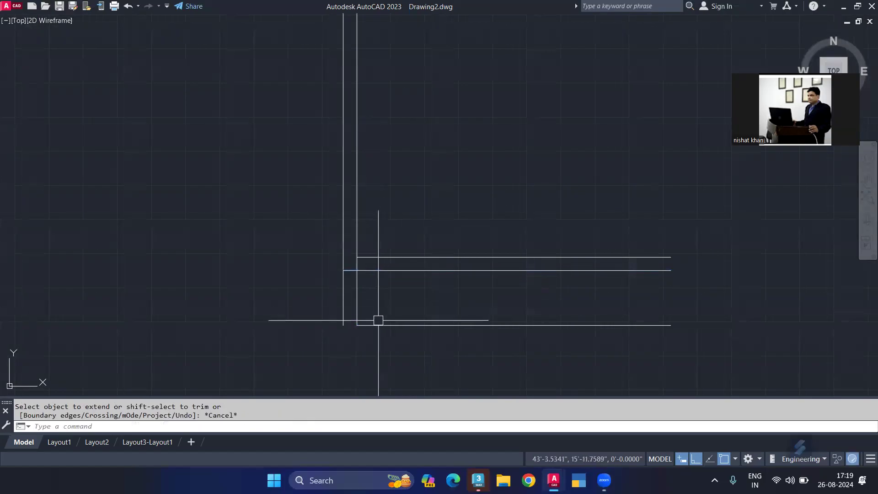
{"action": "key", "text": "Return"}
{"action": "left_click", "coordinate": [371, 327]}
{"action": "key", "text": "Escape"}
{"action": "middle_click_drag", "start_coordinate": [560, 296], "coordinate": [471, 280]}
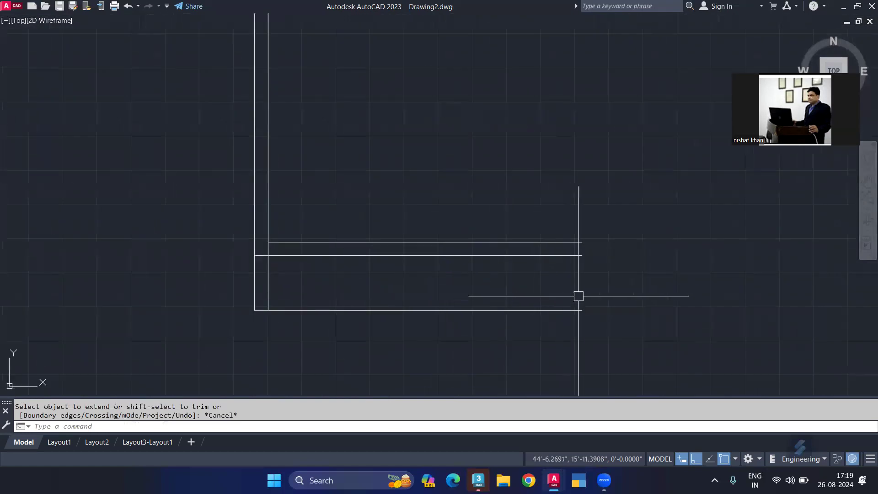
{"action": "type", "text": "L"}
{"action": "key", "text": "Return"}
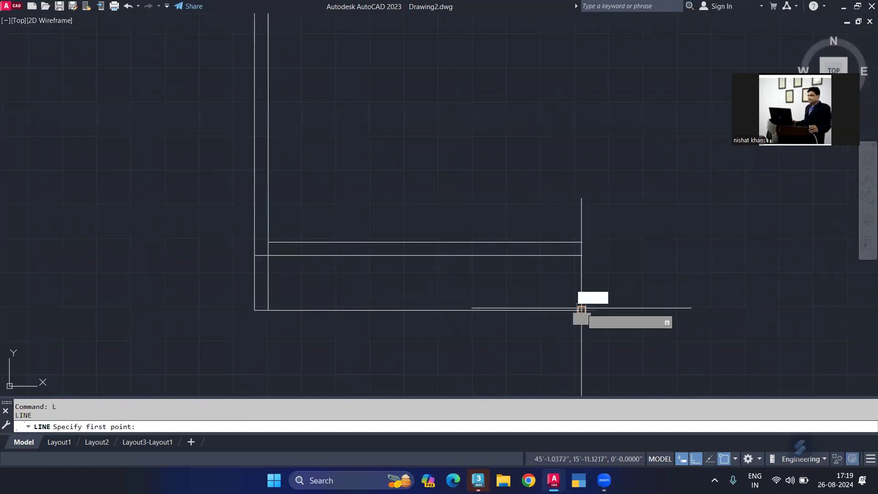
Cap the lower arm's right end with a vertical line and trim the stray vertical pieces.
{"action": "left_click", "coordinate": [582, 310]}
{"action": "left_click", "coordinate": [581, 256]}
{"action": "key", "text": "Return"}
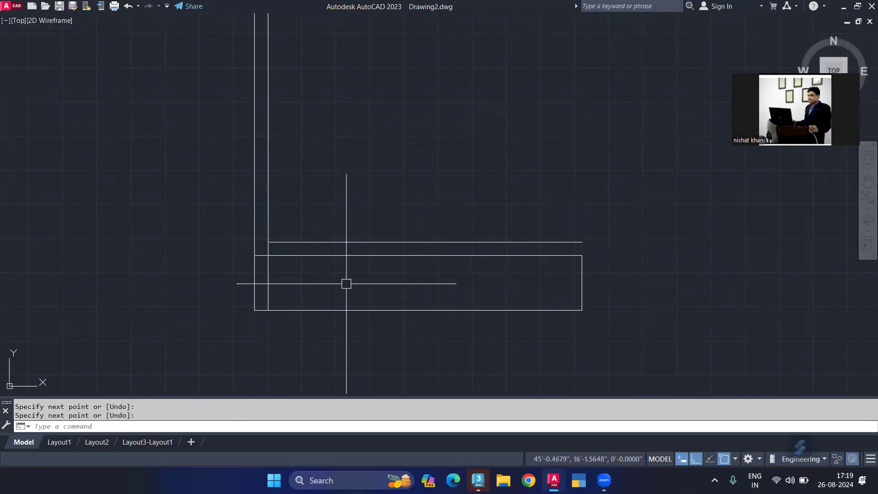
{"action": "type", "text": "Tr"}
{"action": "key", "text": "Return"}
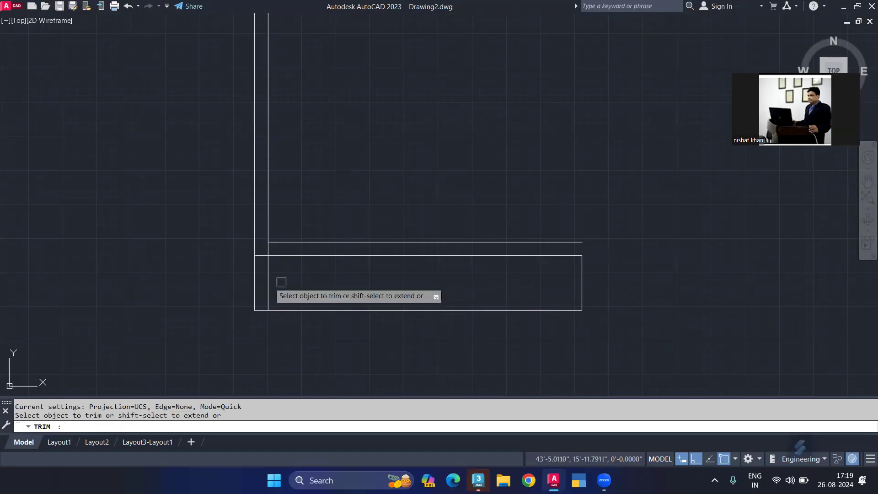
{"action": "scroll", "coordinate": [266, 259], "scroll_direction": "up", "scroll_amount": 4}
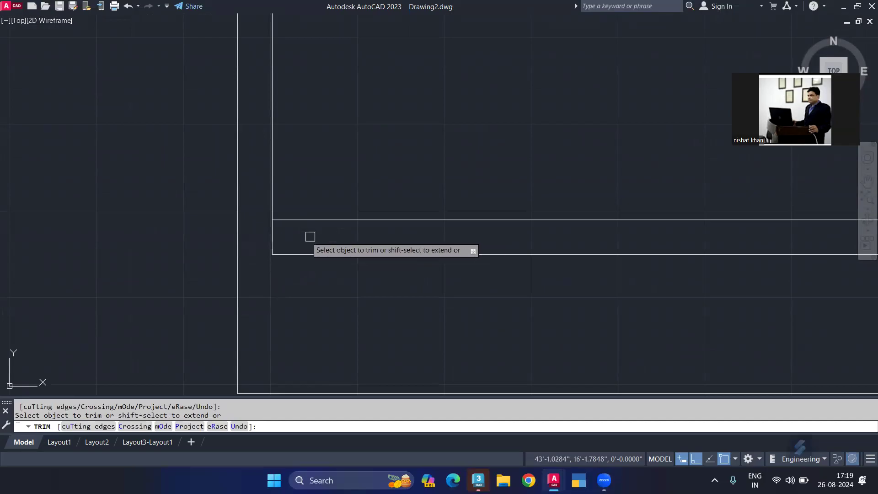
{"action": "left_click", "coordinate": [277, 238]}
{"action": "middle_click_drag", "start_coordinate": [325, 279], "coordinate": [219, 248]}
{"action": "scroll", "coordinate": [498, 205], "scroll_direction": "down", "scroll_amount": 4}
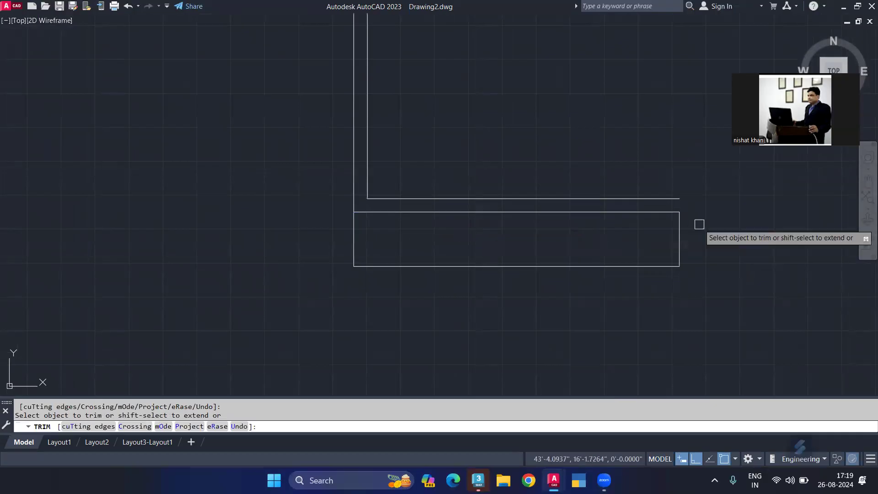
{"action": "left_click", "coordinate": [683, 227]}
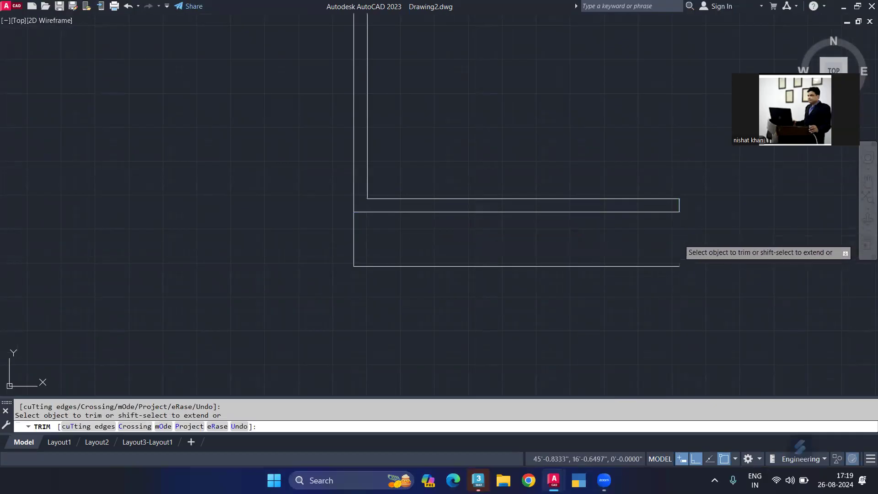
{"action": "scroll", "coordinate": [384, 256], "scroll_direction": "down", "scroll_amount": 3}
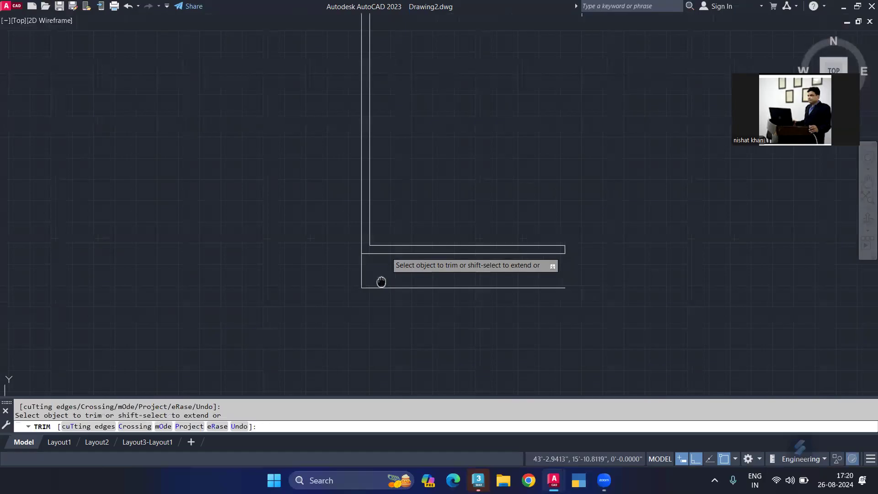
{"action": "key", "text": "Escape"}
Trim away the short left vertical segment and the leftover bottom line.
{"action": "left_click", "coordinate": [374, 291]}
{"action": "left_click", "coordinate": [334, 326]}
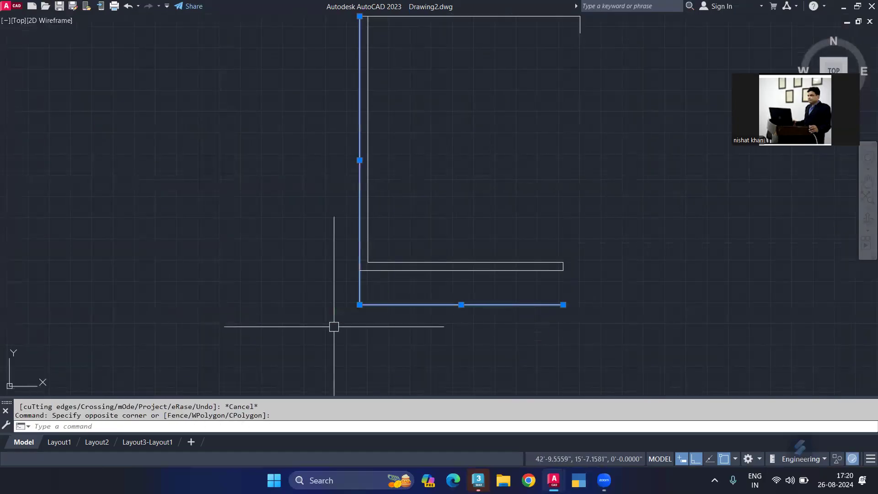
{"action": "key", "text": "Escape"}
{"action": "type", "text": "tr"}
{"action": "key", "text": "Return"}
{"action": "left_click", "coordinate": [360, 289]}
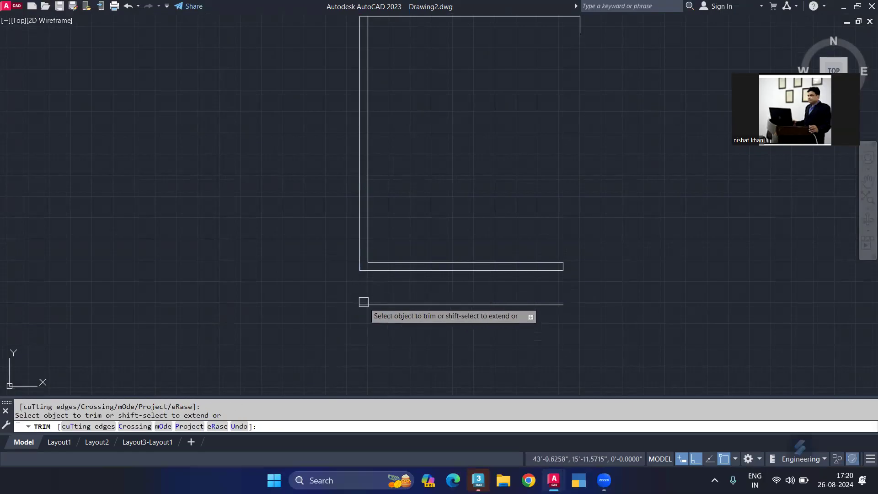
{"action": "left_click", "coordinate": [368, 309]}
{"action": "key", "text": "Return"}
{"action": "key", "text": "Escape"}
{"action": "scroll", "coordinate": [437, 254], "scroll_direction": "down", "scroll_amount": 4}
{"action": "middle_click_drag", "start_coordinate": [437, 253], "coordinate": [418, 314]}
{"action": "scroll", "coordinate": [463, 204], "scroll_direction": "up", "scroll_amount": 5}
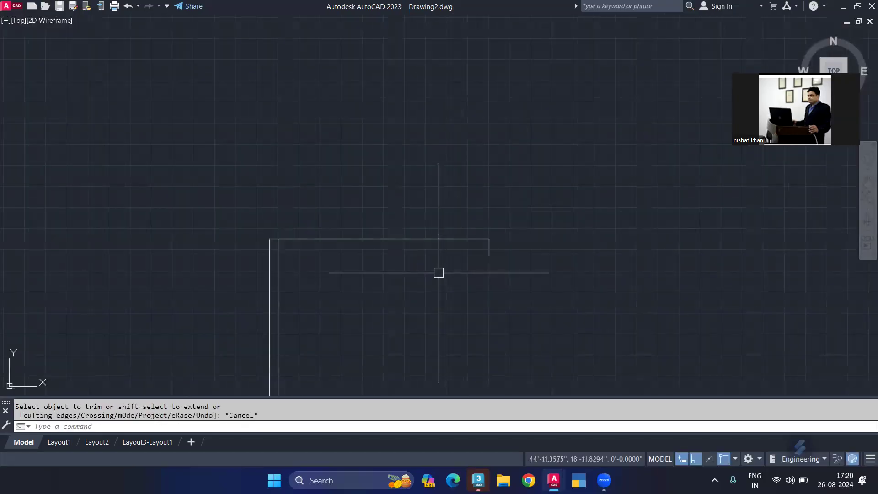
Draw the inner top line from the stub's end back to the inner vertical line.
{"action": "type", "text": "l"}
{"action": "key", "text": "Return"}
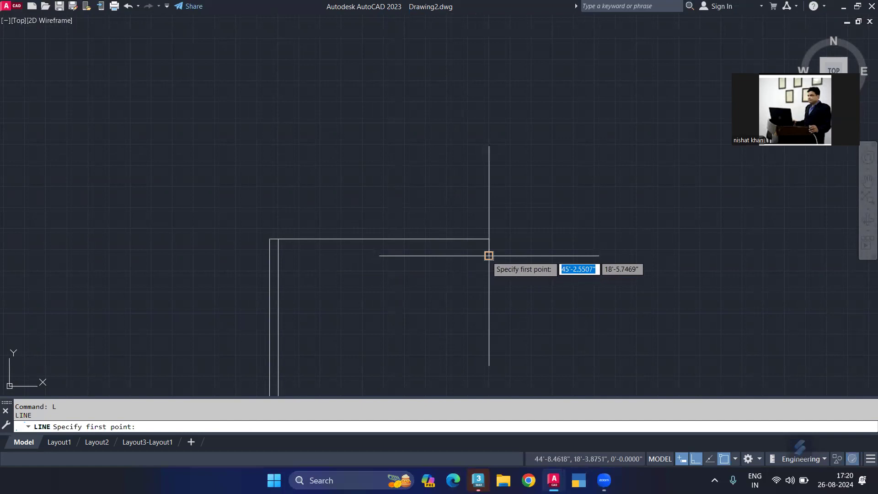
{"action": "left_click", "coordinate": [488, 255]}
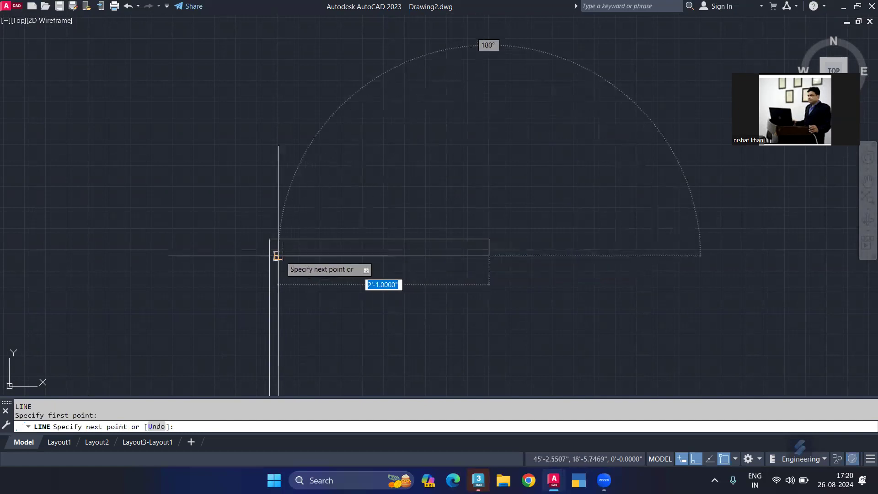
{"action": "key", "text": "Return"}
{"action": "scroll", "coordinate": [281, 246], "scroll_direction": "up", "scroll_amount": 5}
{"action": "type", "text": "tr"}
{"action": "key", "text": "Return"}
{"action": "left_click_drag", "start_coordinate": [281, 247], "coordinate": [289, 251]}
{"action": "key", "text": "Escape"}
{"action": "scroll", "coordinate": [320, 265], "scroll_direction": "down", "scroll_amount": 2}
{"action": "scroll", "coordinate": [392, 276], "scroll_direction": "down", "scroll_amount": 1}
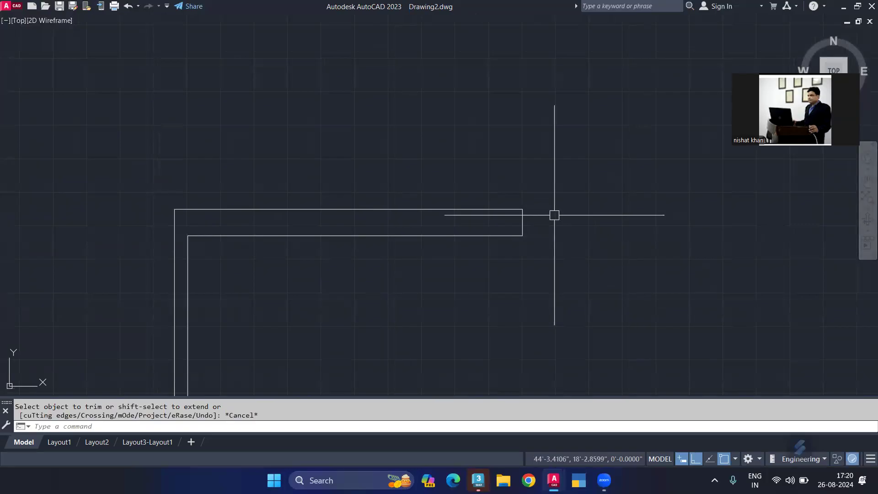
{"action": "type", "text": "F"}
Fillet both right-end corners of the top arm with radius 1.
{"action": "key", "text": "Return"}
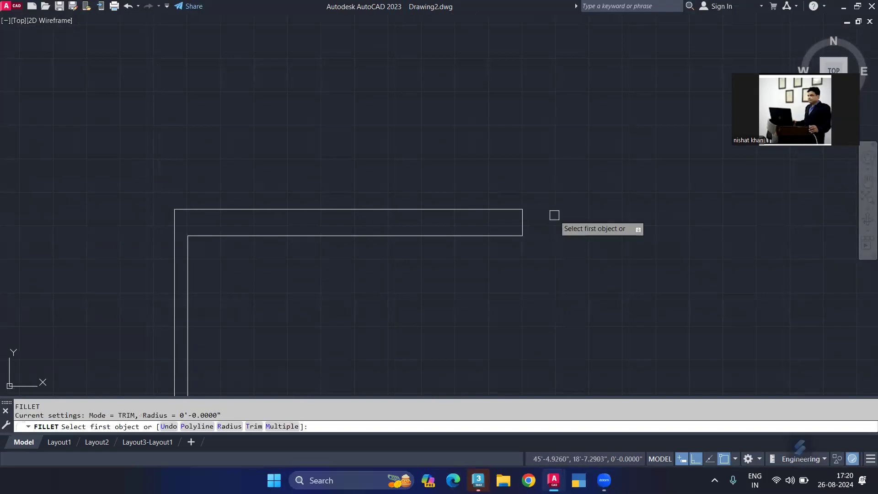
{"action": "type", "text": "r"}
{"action": "key", "text": "Return"}
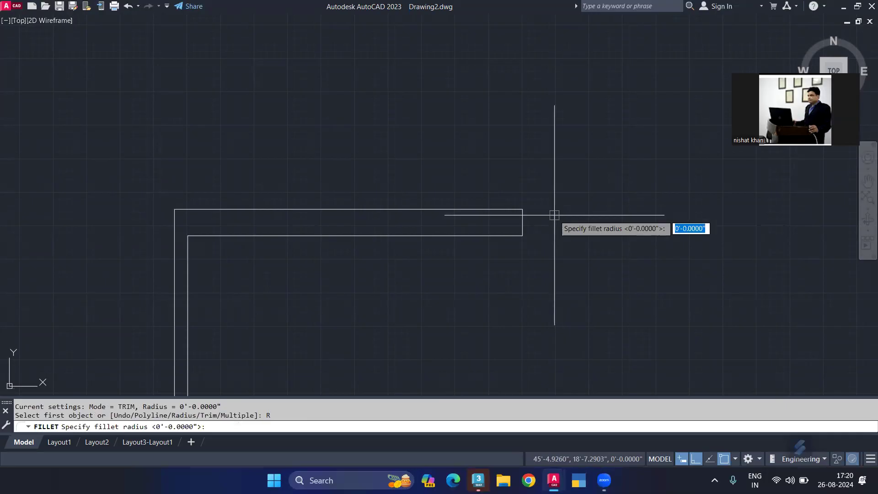
{"action": "type", "text": "1"}
{"action": "key", "text": "Return"}
{"action": "scroll", "coordinate": [529, 222], "scroll_direction": "up", "scroll_amount": 4}
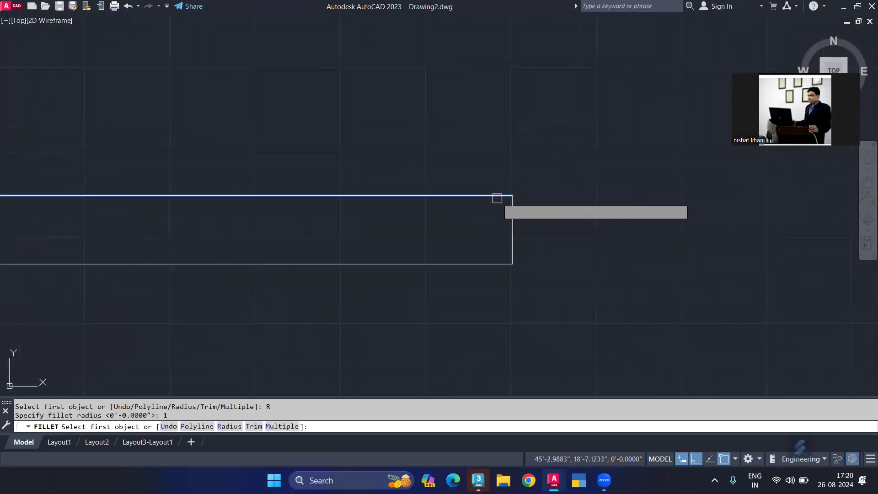
{"action": "left_click", "coordinate": [497, 198]}
{"action": "left_click", "coordinate": [511, 224]}
{"action": "key", "text": "Return"}
{"action": "left_click", "coordinate": [511, 251]}
{"action": "left_click", "coordinate": [484, 260]}
{"action": "key", "text": "Escape"}
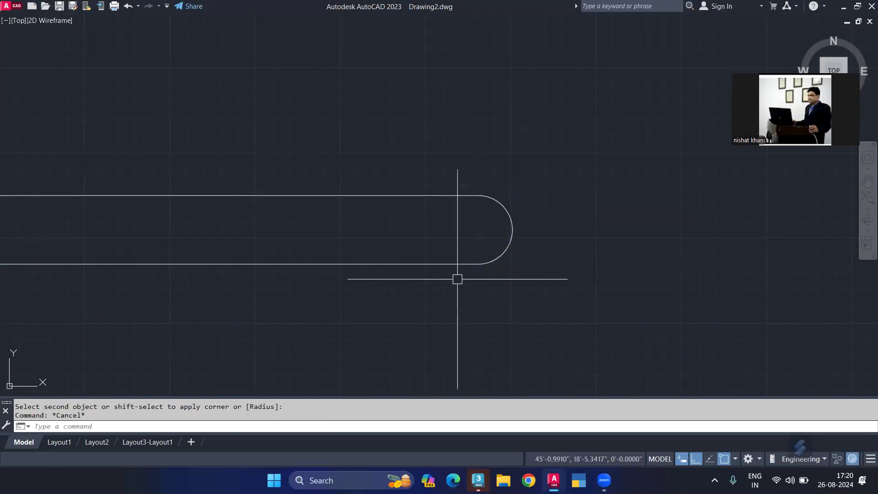
{"action": "scroll", "coordinate": [457, 279], "scroll_direction": "down", "scroll_amount": 3}
{"action": "scroll", "coordinate": [455, 247], "scroll_direction": "down", "scroll_amount": 3}
Window-select the whole C-shaped outline and join it into one polyline.
{"action": "left_click", "coordinate": [480, 215]}
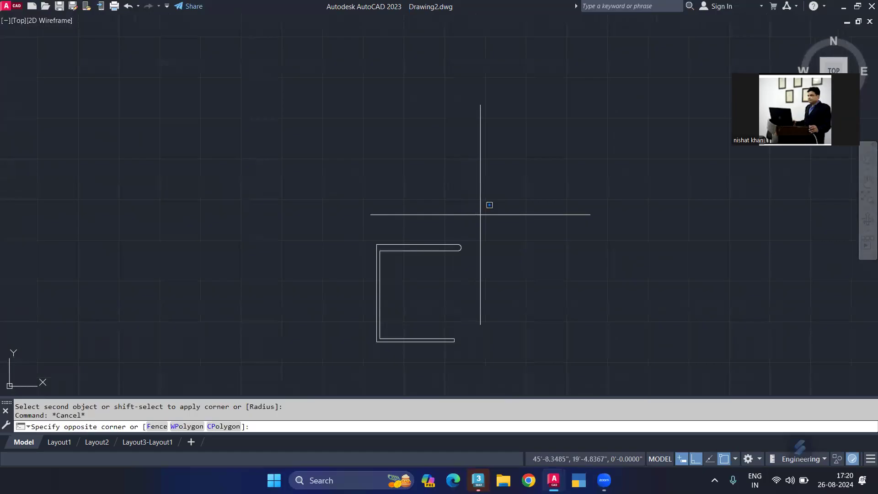
{"action": "left_click", "coordinate": [371, 336]}
{"action": "key", "text": "Return"}
{"action": "left_click", "coordinate": [374, 342]}
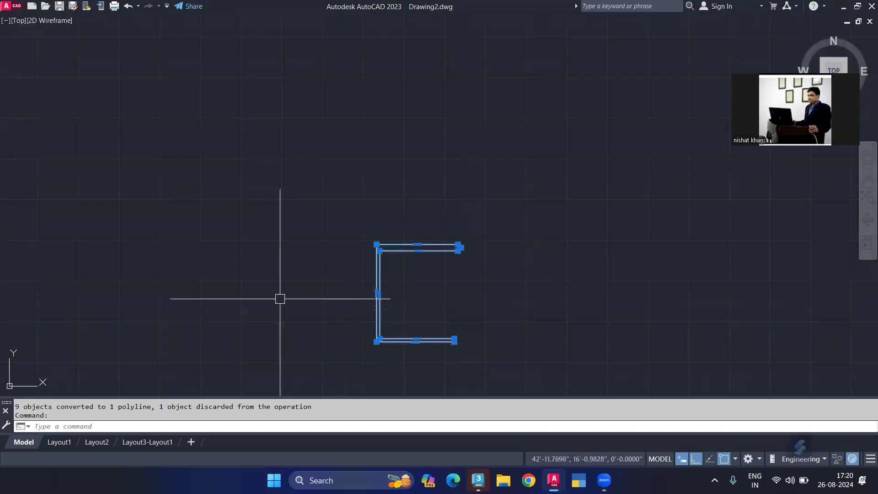
{"action": "key", "text": "Escape"}
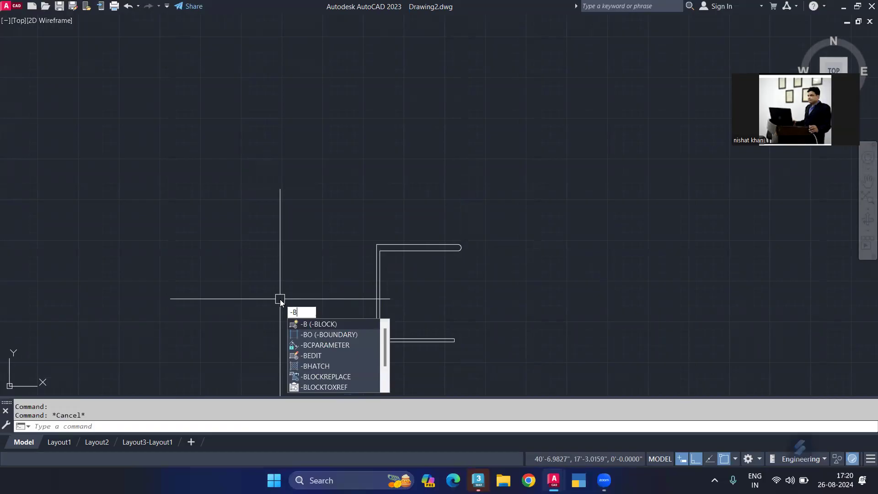
Cancel the stray block prompt and switch the view to SW isometric.
{"action": "key", "text": "Return"}
{"action": "type", "text": "SW"}
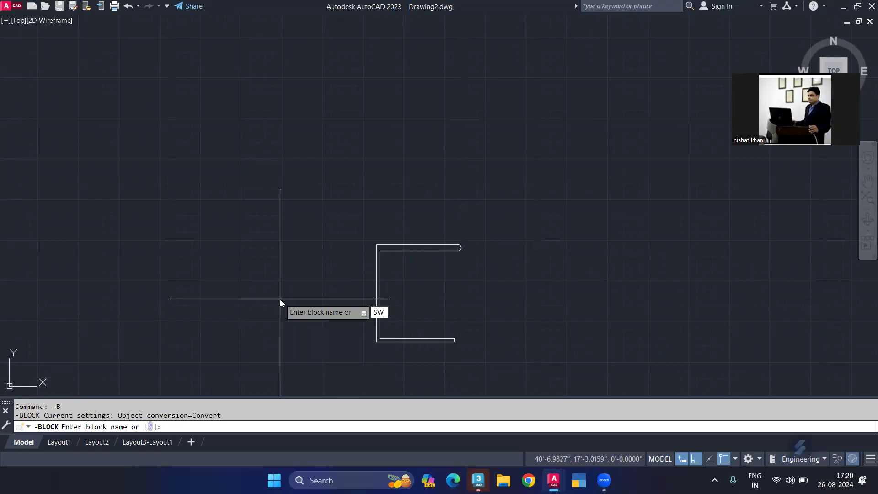
{"action": "key", "text": "Escape"}
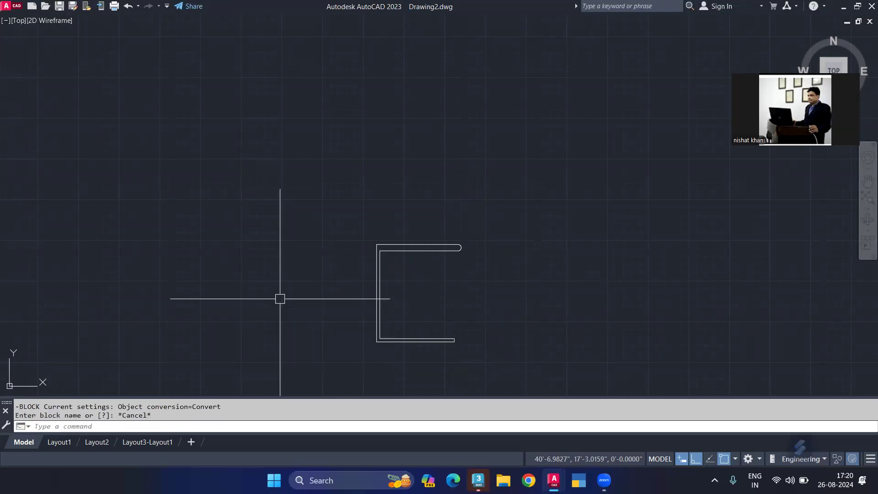
{"action": "key", "text": "Return"}
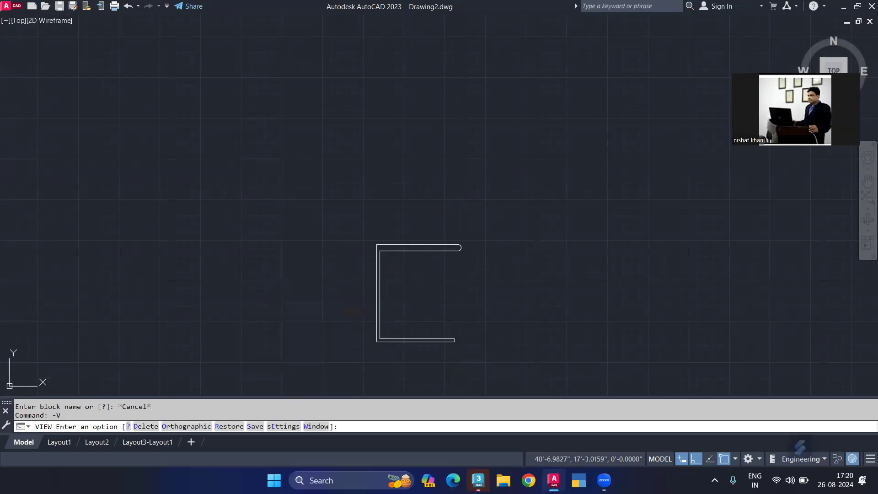
{"action": "type", "text": "SW"}
{"action": "key", "text": "Return"}
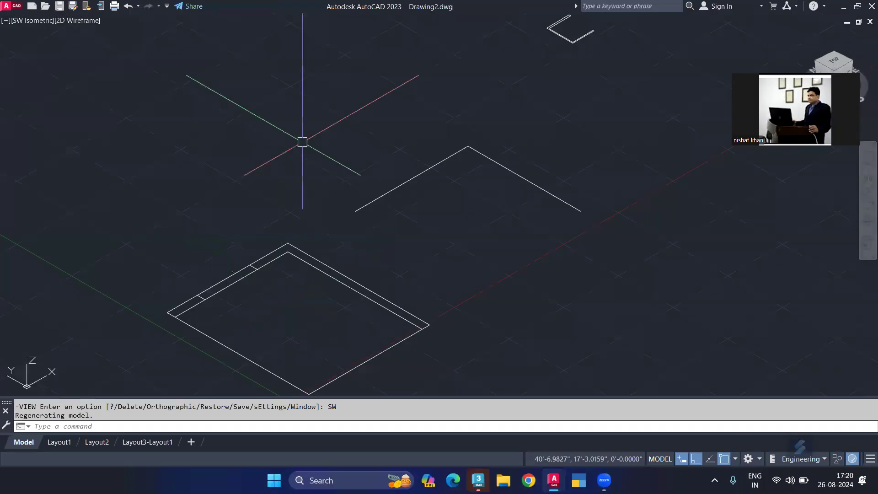
Try a flat 90° rotation of the C-shaped profile, then undo it.
{"action": "scroll", "coordinate": [398, 259], "scroll_direction": "down", "scroll_amount": 2}
{"action": "scroll", "coordinate": [480, 165], "scroll_direction": "up", "scroll_amount": 3}
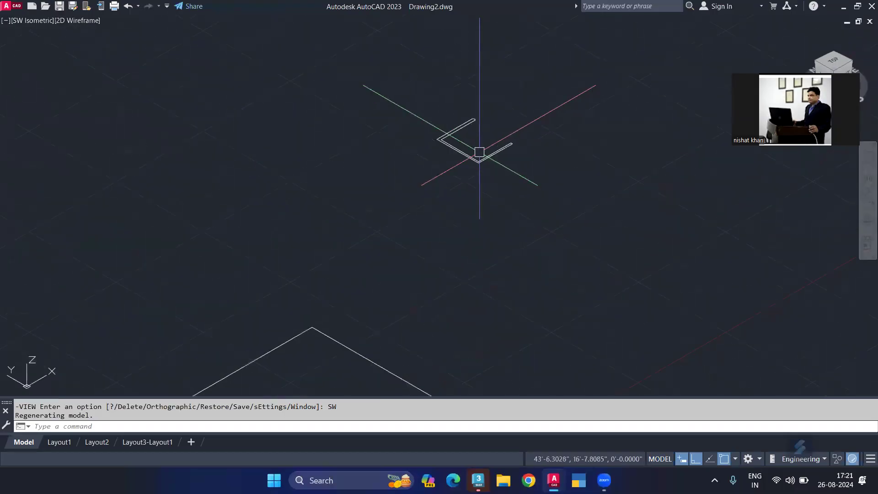
{"action": "scroll", "coordinate": [471, 169], "scroll_direction": "up", "scroll_amount": 3}
{"action": "left_click", "coordinate": [464, 174]}
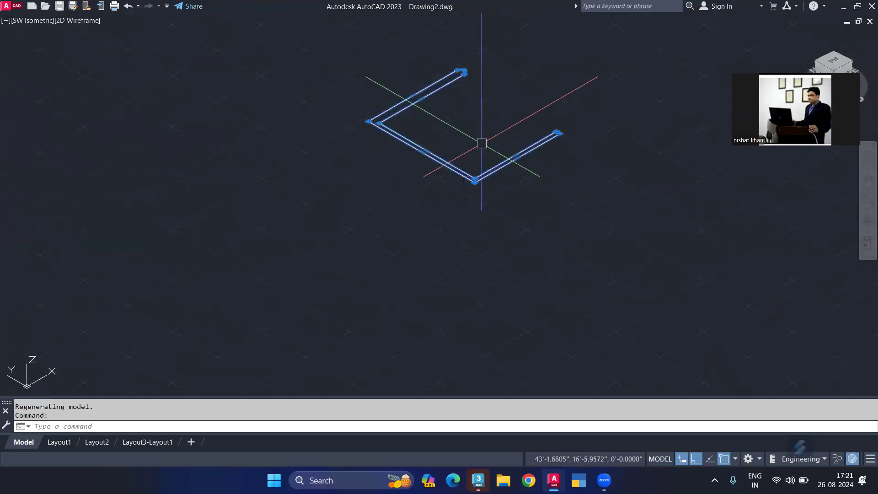
{"action": "type", "text": "RO"}
{"action": "key", "text": "Return"}
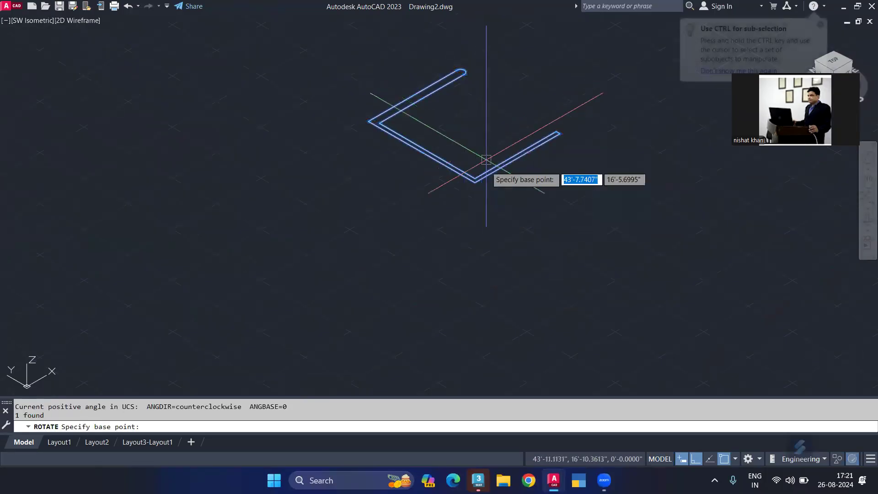
{"action": "left_click", "coordinate": [475, 182]}
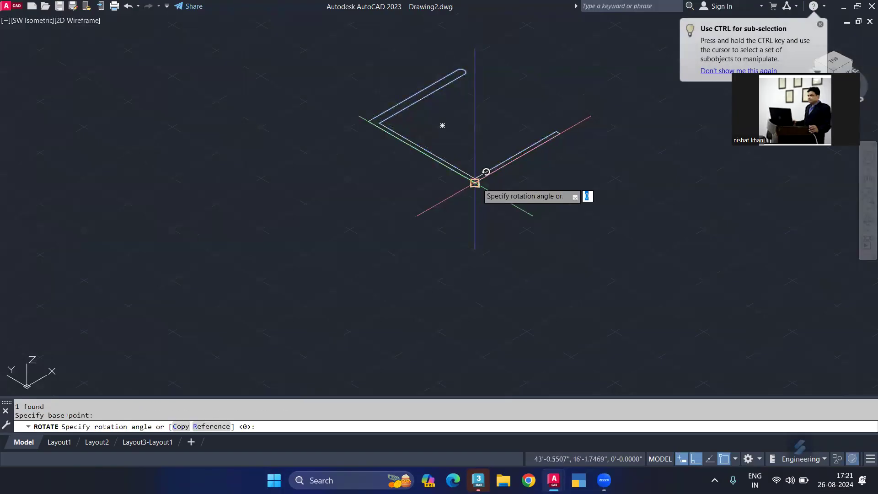
{"action": "type", "text": "90"}
{"action": "key", "text": "Return"}
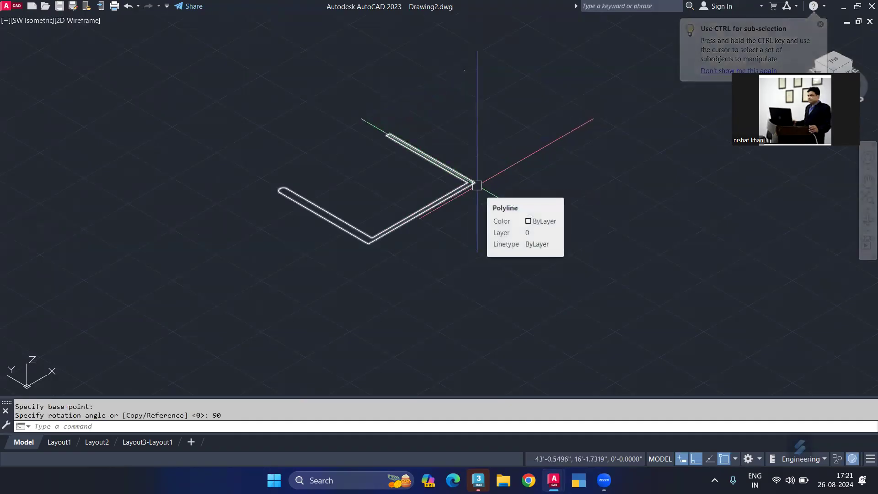
{"action": "key", "text": "ctrl+z"}
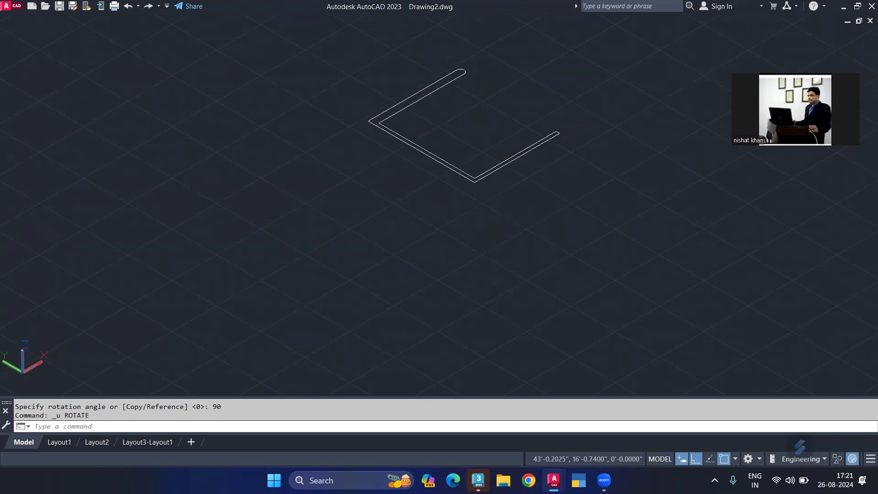
Tilt the C-shaped profile 90° in 3D so it stands upright.
{"action": "left_click", "coordinate": [475, 183]}
{"action": "key", "text": "Return"}
{"action": "left_click", "coordinate": [448, 106]}
{"action": "type", "text": "90"}
{"action": "key", "text": "Return"}
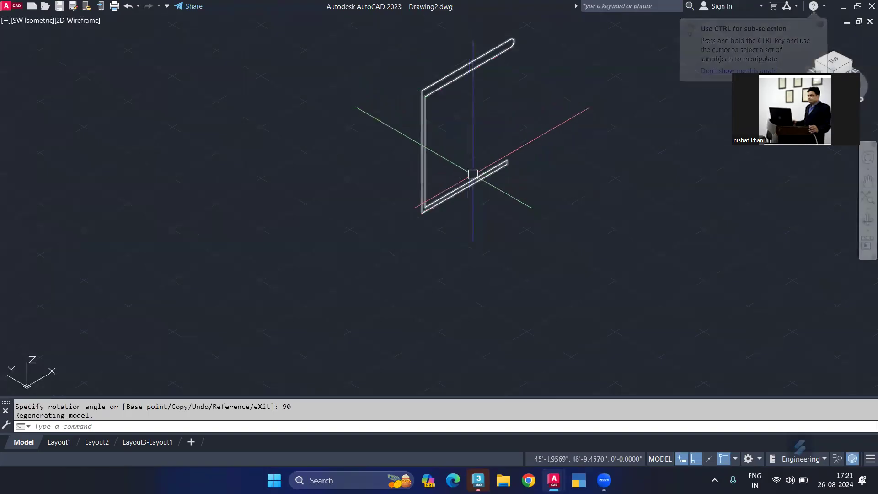
Move the upright profile from its lower corner to the end of the long path line.
{"action": "left_click", "coordinate": [473, 175]}
{"action": "type", "text": "m"}
{"action": "key", "text": "Return"}
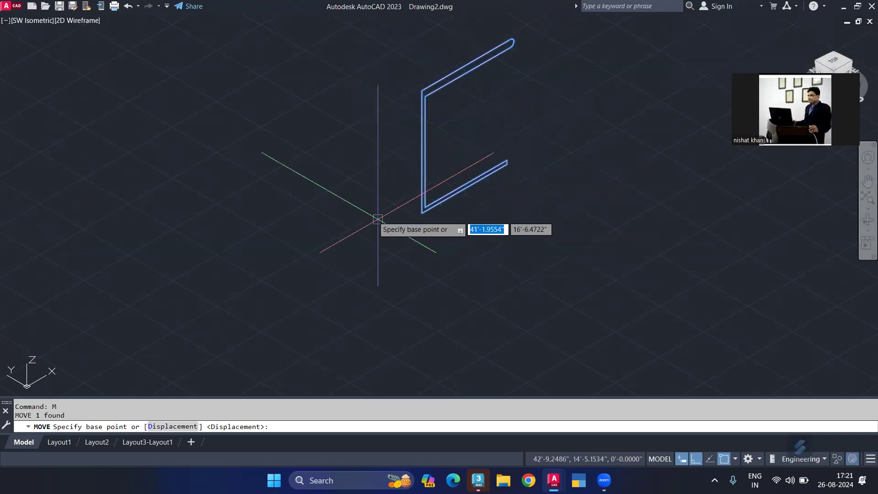
{"action": "left_click", "coordinate": [422, 213]}
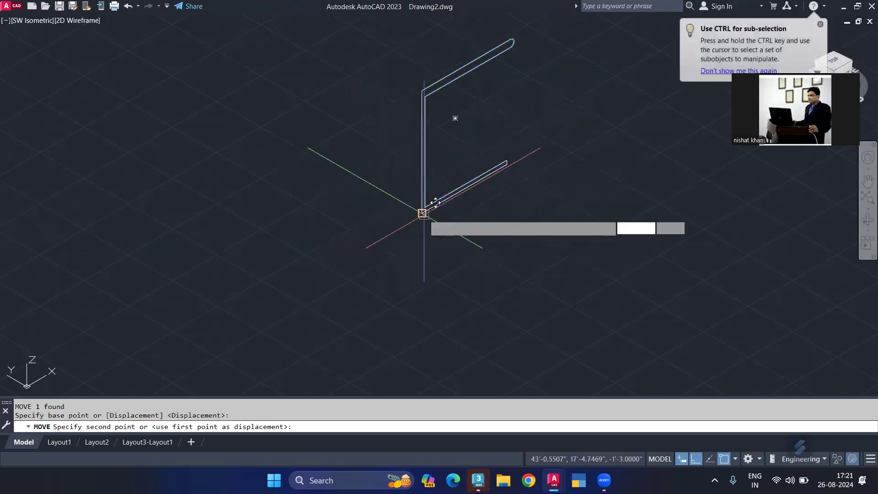
{"action": "scroll", "coordinate": [427, 202], "scroll_direction": "down", "scroll_amount": 5}
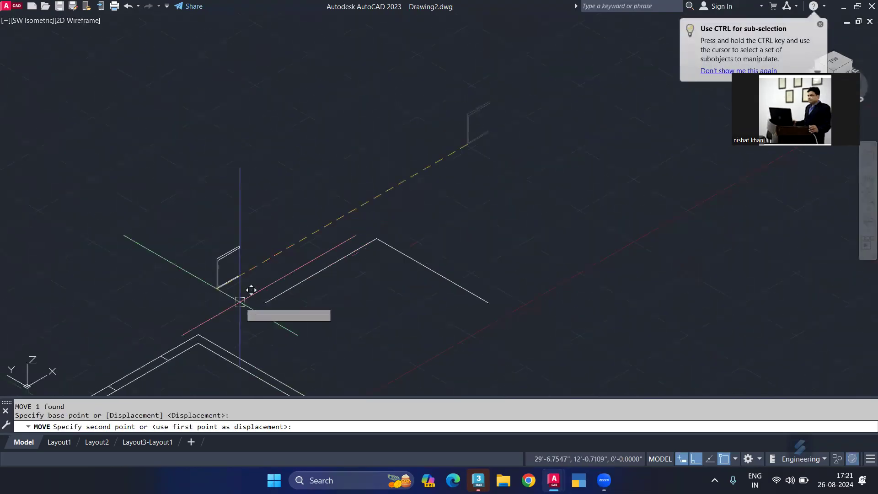
{"action": "scroll", "coordinate": [264, 302], "scroll_direction": "up", "scroll_amount": 3}
{"action": "scroll", "coordinate": [264, 303], "scroll_direction": "up", "scroll_amount": 2}
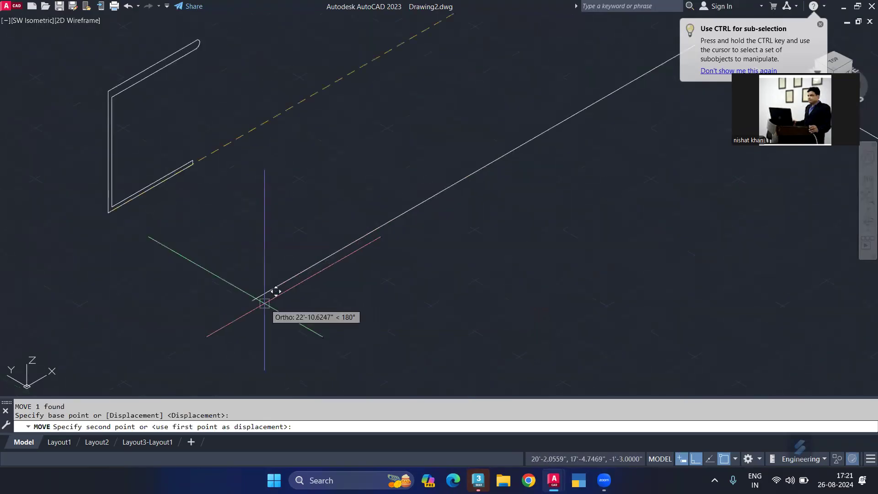
{"action": "left_click", "coordinate": [254, 300]}
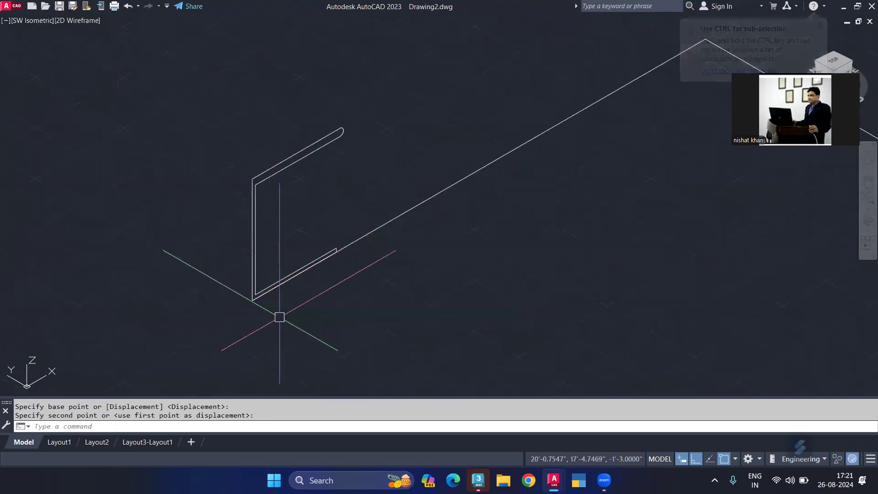
Rotate the profile 90° about its bottom corner so it runs along the path.
{"action": "left_click", "coordinate": [259, 286]}
{"action": "key", "text": "Return"}
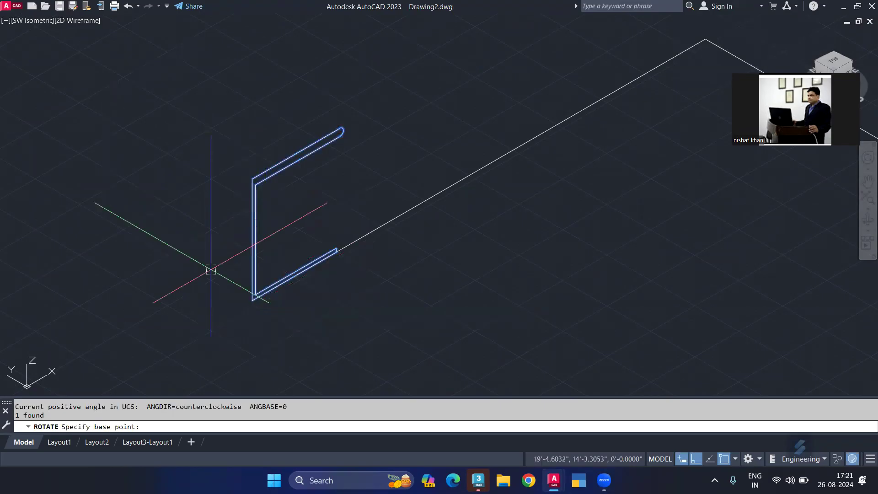
{"action": "left_click", "coordinate": [252, 301]}
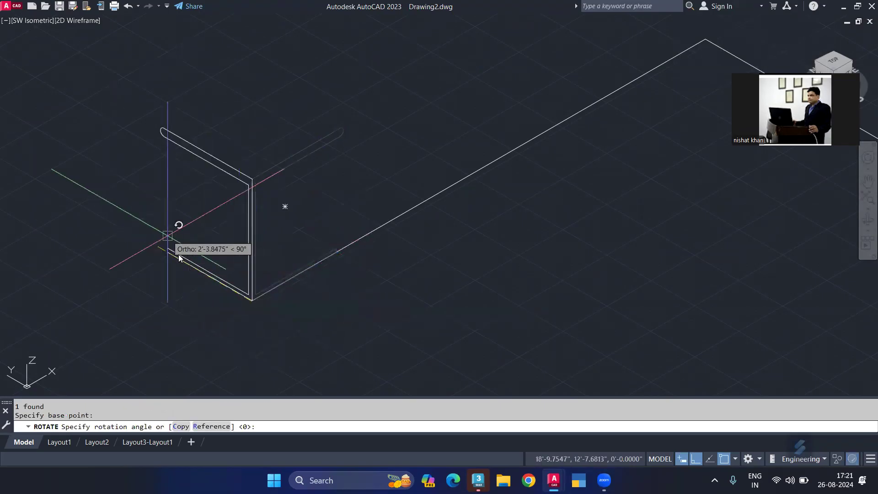
{"action": "left_click", "coordinate": [445, 389]}
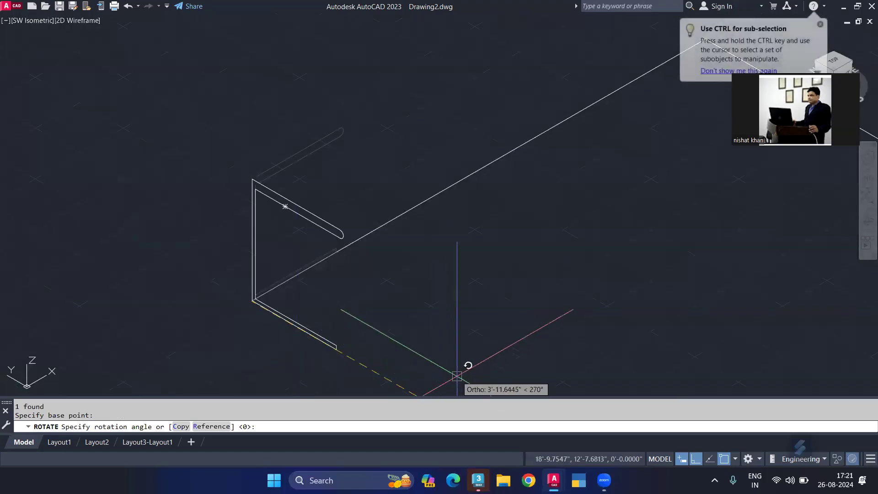
{"action": "key", "text": "Return"}
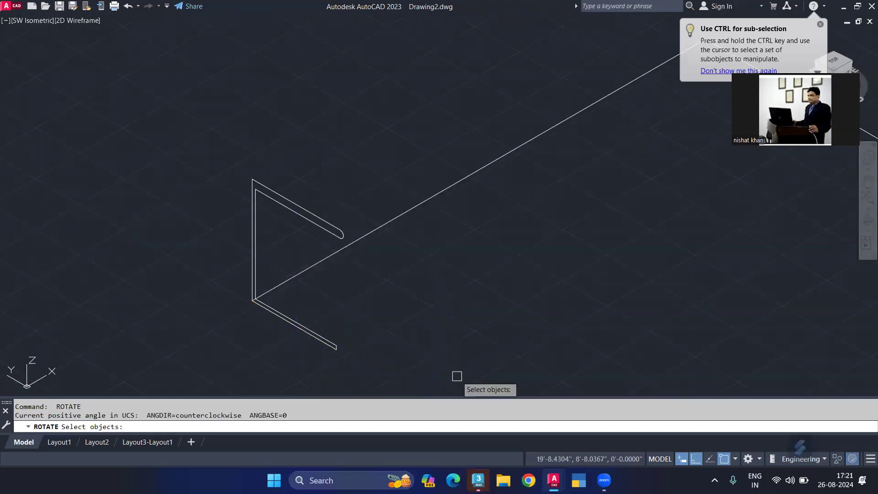
{"action": "middle_click_drag", "start_coordinate": [435, 278], "coordinate": [441, 245]}
{"action": "key", "text": "Escape"}
Sweep the C-shaped profile along the long path line to form the L-shaped shelf solid.
{"action": "left_click", "coordinate": [284, 167]}
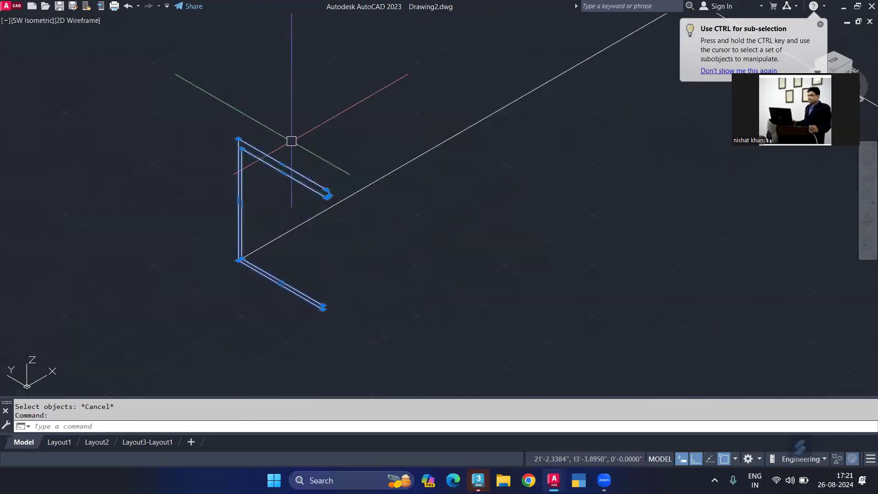
{"action": "type", "text": "sweep"}
{"action": "key", "text": "Return"}
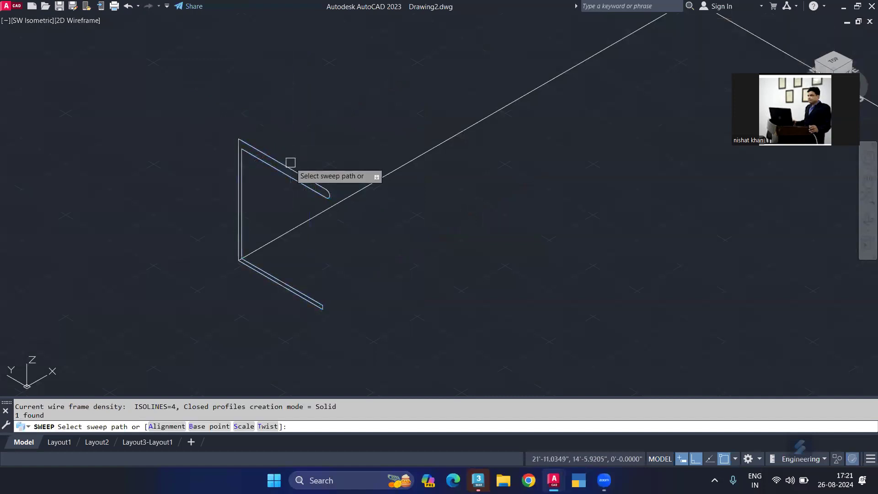
{"action": "left_click", "coordinate": [361, 190]}
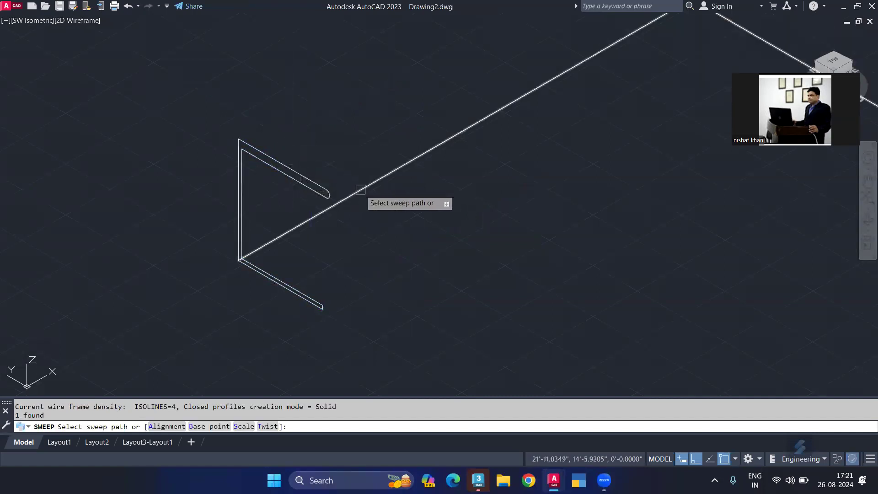
{"action": "scroll", "coordinate": [360, 190], "scroll_direction": "down", "scroll_amount": 2}
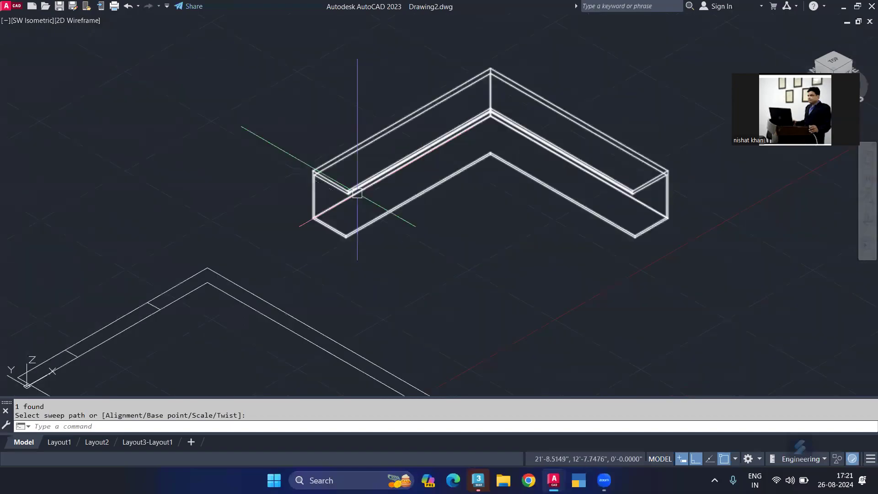
{"action": "middle_click_drag", "start_coordinate": [458, 264], "coordinate": [427, 268]}
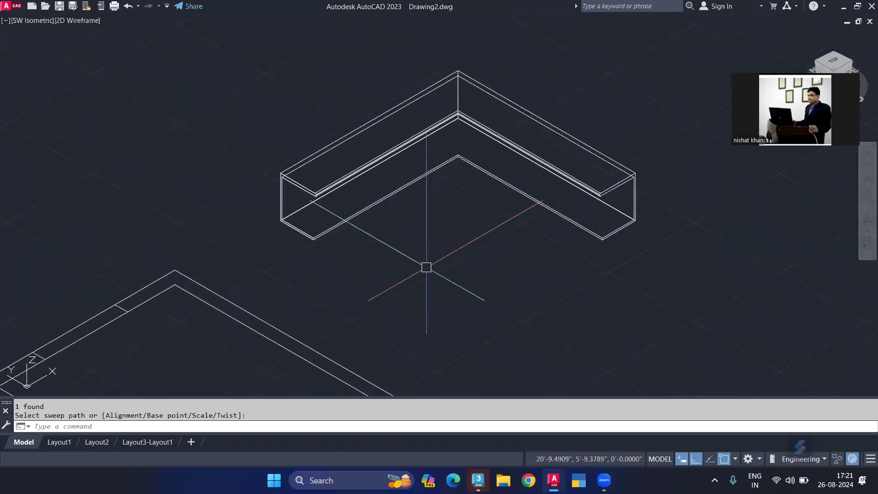
{"action": "key", "text": "Escape"}
{"action": "type", "text": "SHAD"}
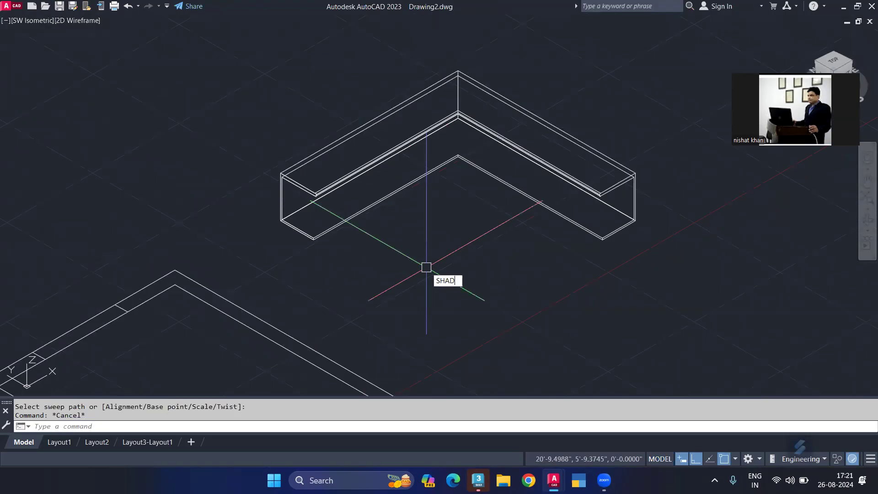
Shade the model and bring the flat room outline into view.
{"action": "type", "text": "E"}
{"action": "key", "text": "Return"}
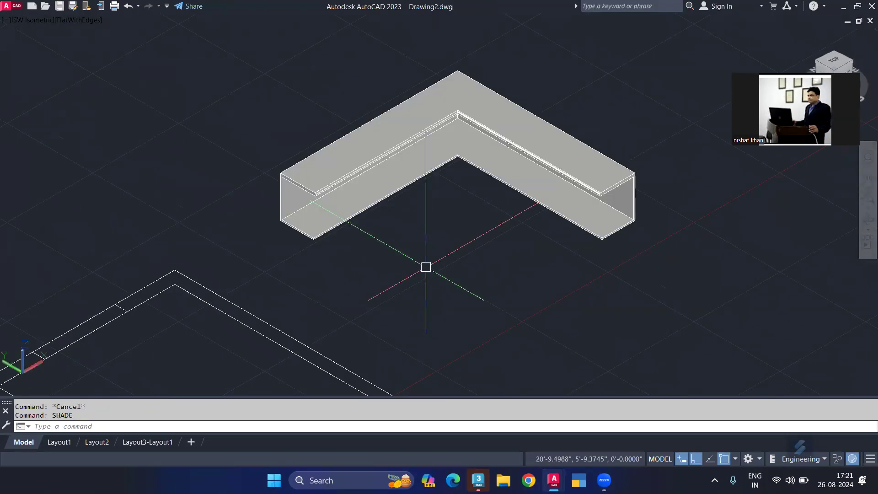
{"action": "middle_click_drag", "start_coordinate": [405, 286], "coordinate": [508, 173]}
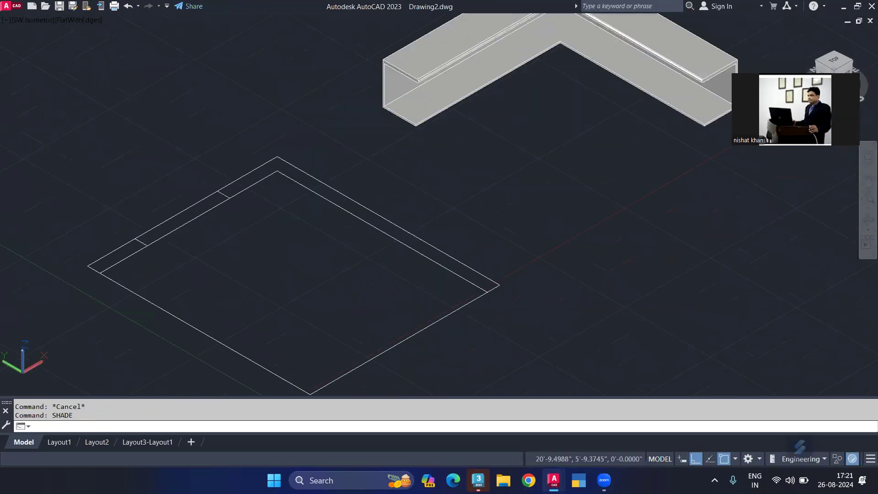
{"action": "scroll", "coordinate": [228, 209], "scroll_direction": "up", "scroll_amount": 2}
Offset the room outline 24 inches inward.
{"action": "left_click", "coordinate": [243, 237]}
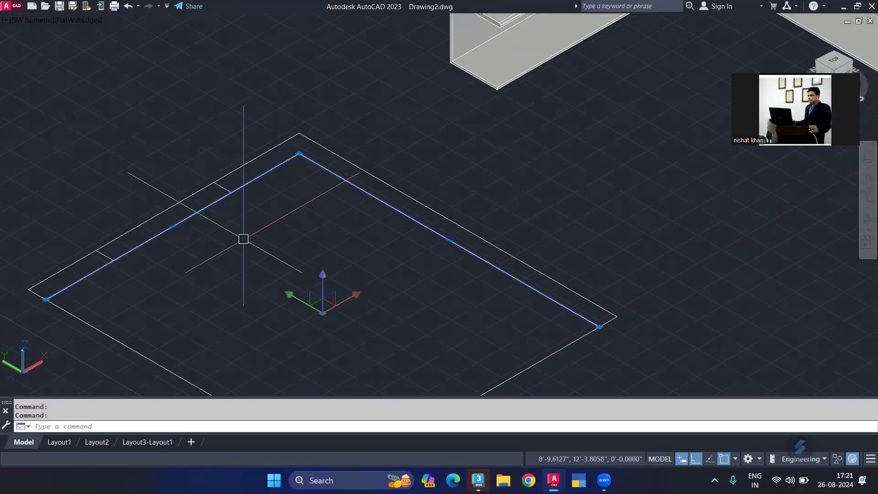
{"action": "type", "text": "o"}
{"action": "key", "text": "Return"}
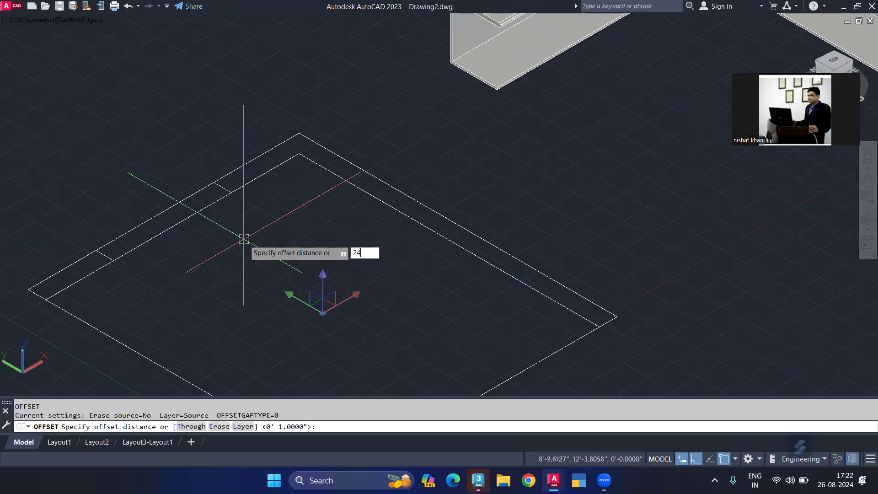
{"action": "key", "text": "Return"}
{"action": "left_click", "coordinate": [224, 197]}
{"action": "left_click", "coordinate": [255, 278]}
{"action": "key", "text": "Escape"}
{"action": "middle_click_drag", "start_coordinate": [271, 294], "coordinate": [280, 281]}
Press-pull the L-shaped strip between the outlines up 4 inches into a floor slab.
{"action": "type", "text": "PRE"}
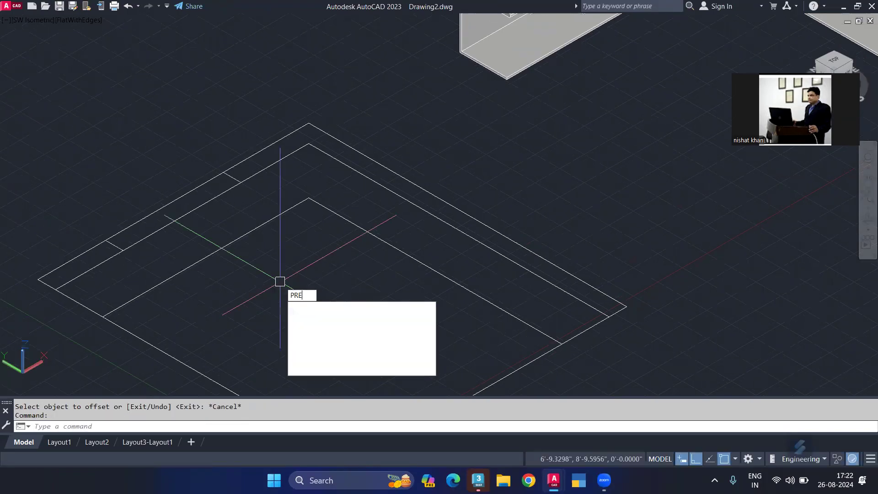
{"action": "key", "text": "Return"}
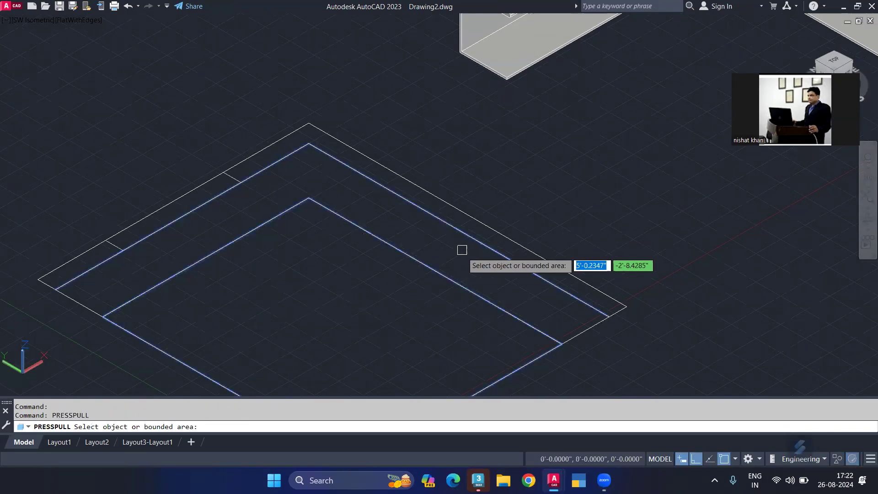
{"action": "left_click", "coordinate": [463, 252]}
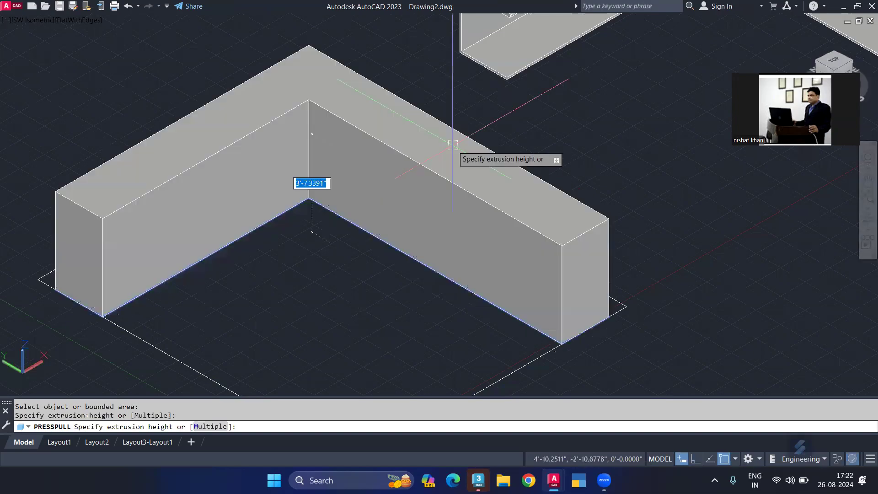
{"action": "type", "text": "4"}
{"action": "key", "text": "Return"}
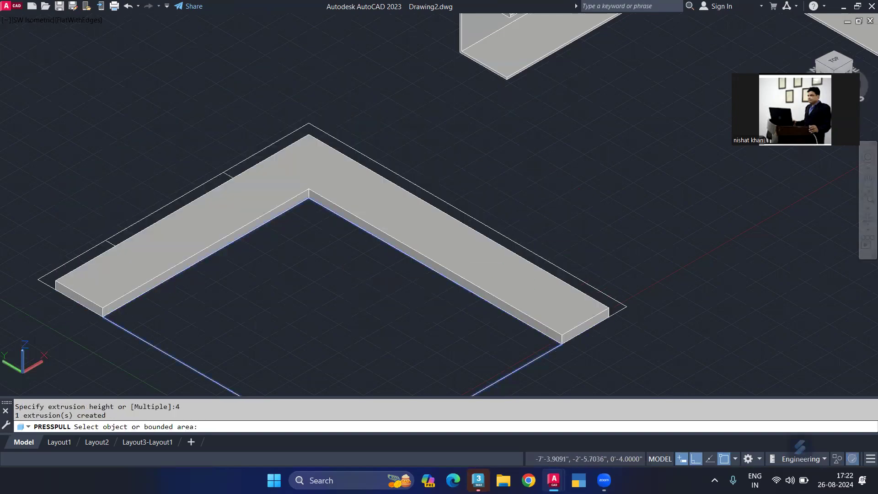
{"action": "middle_click_drag", "start_coordinate": [331, 283], "coordinate": [382, 265]}
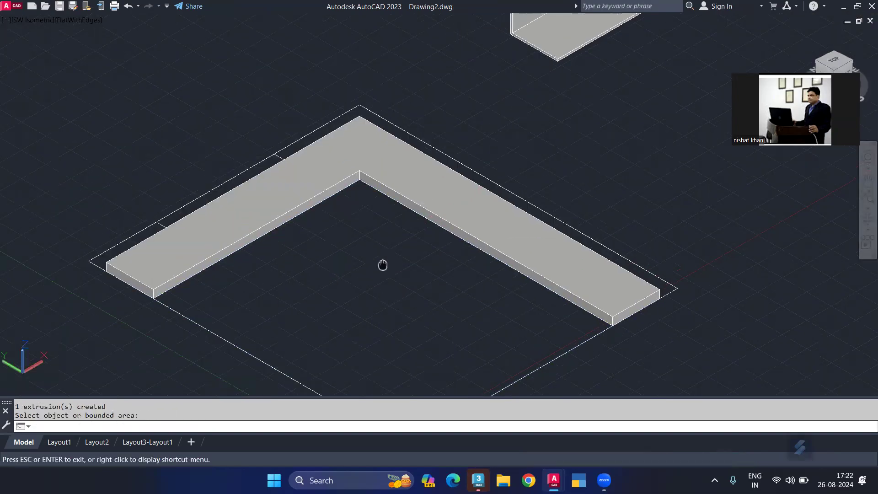
{"action": "key", "text": "Escape"}
Press-pull the back wall faces and the left-end wall up to 11 feet.
{"action": "scroll", "coordinate": [382, 265], "scroll_direction": "up", "scroll_amount": 2}
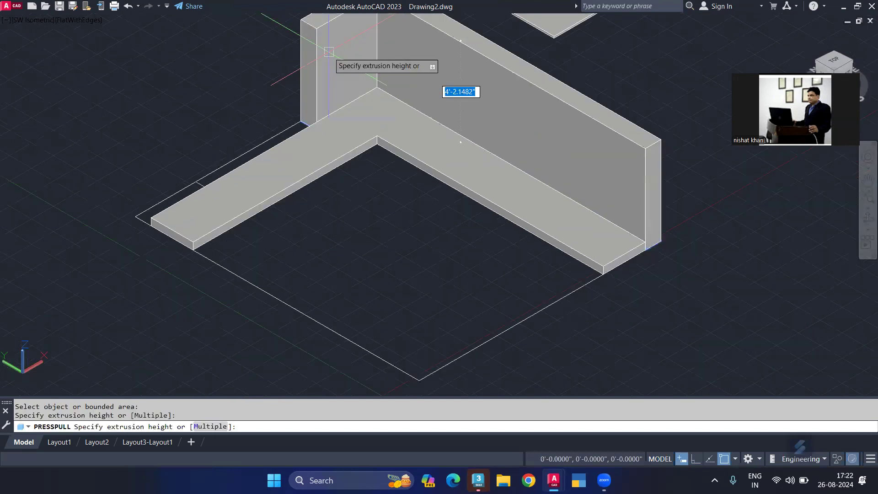
{"action": "middle_click_drag", "start_coordinate": [329, 52], "coordinate": [320, 93]}
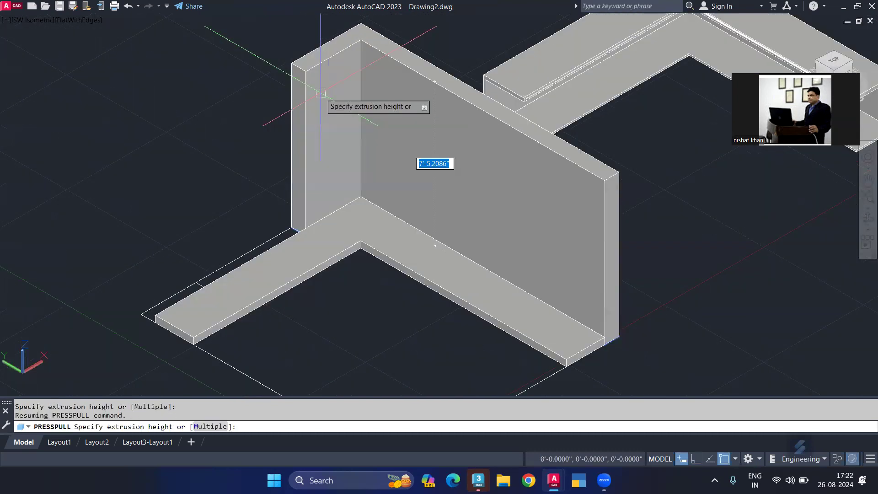
{"action": "key", "text": "Return"}
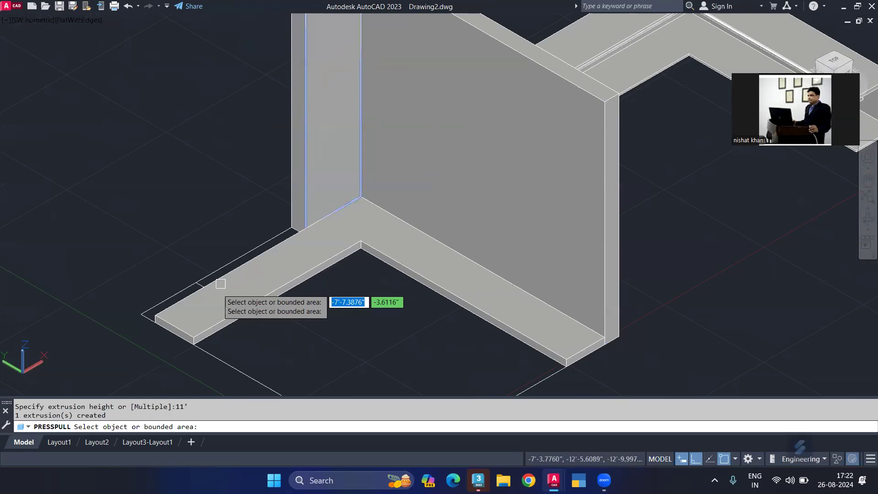
{"action": "scroll", "coordinate": [201, 302], "scroll_direction": "up", "scroll_amount": 2}
{"action": "scroll", "coordinate": [169, 306], "scroll_direction": "up", "scroll_amount": 2}
{"action": "left_click", "coordinate": [172, 298]}
{"action": "type", "text": "11'"}
{"action": "key", "text": "Return"}
{"action": "middle_click_drag", "start_coordinate": [422, 314], "coordinate": [412, 346]}
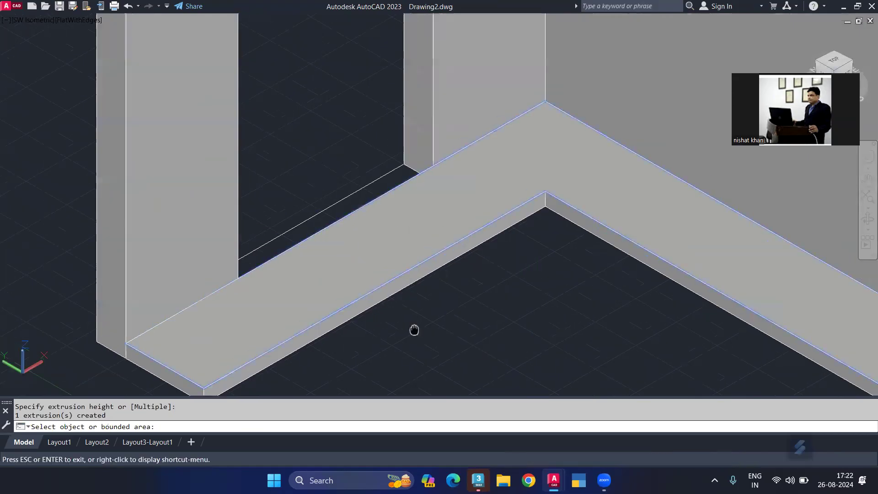
{"action": "left_click", "coordinate": [355, 208]}
{"action": "scroll", "coordinate": [485, 204], "scroll_direction": "down", "scroll_amount": 4}
Press-pull the thin strip under the left-arm gap up 4 feet as a low wall.
{"action": "key", "text": "Escape"}
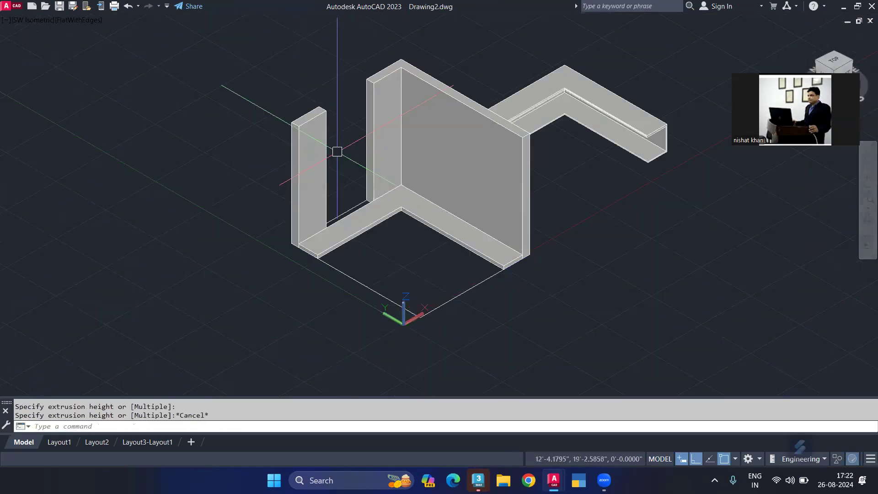
{"action": "scroll", "coordinate": [337, 150], "scroll_direction": "up", "scroll_amount": 2}
{"action": "scroll", "coordinate": [339, 151], "scroll_direction": "up", "scroll_amount": 4}
{"action": "key", "text": "Return"}
{"action": "scroll", "coordinate": [366, 236], "scroll_direction": "down", "scroll_amount": 2}
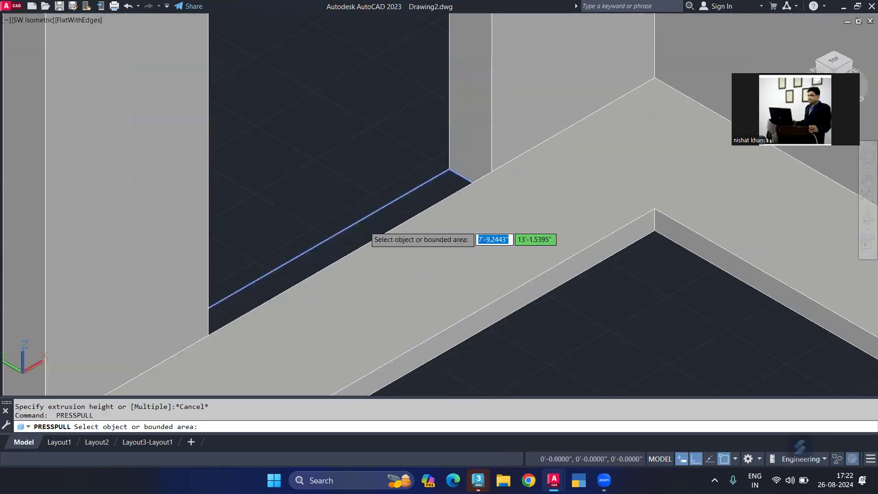
{"action": "left_click", "coordinate": [366, 236]}
{"action": "scroll", "coordinate": [329, 192], "scroll_direction": "up", "scroll_amount": 2}
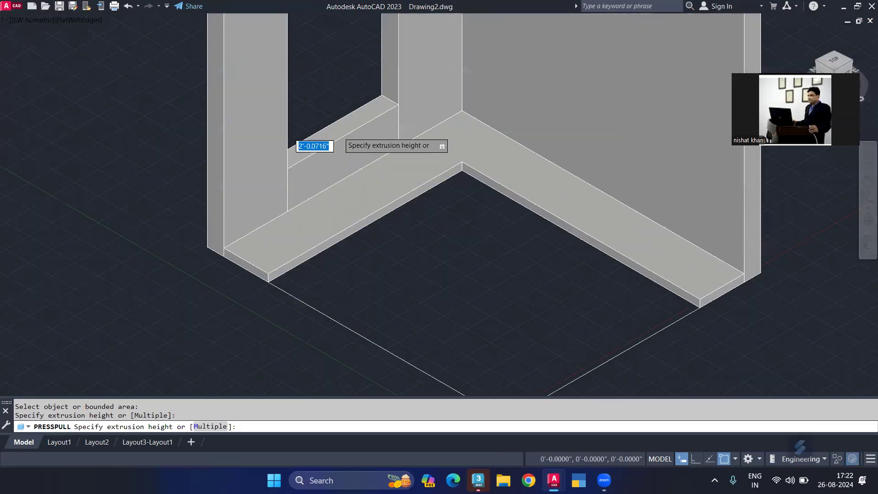
{"action": "type", "text": "'"}
{"action": "key", "text": "Return"}
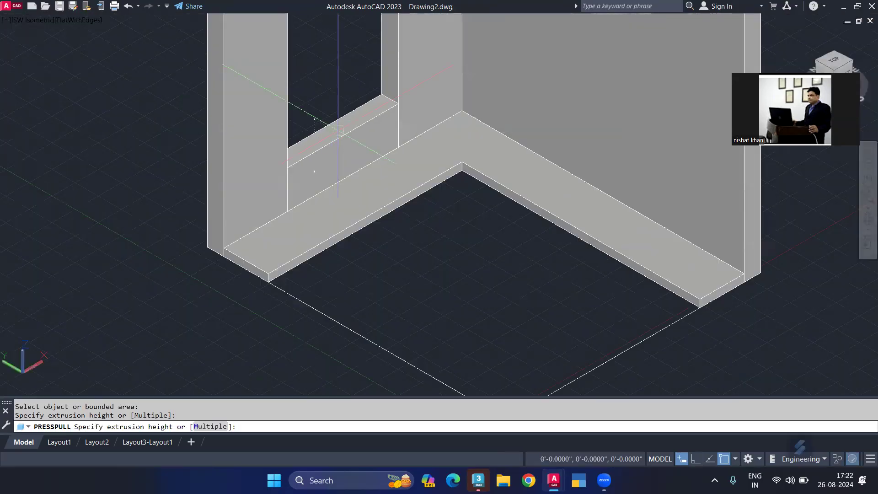
{"action": "scroll", "coordinate": [338, 130], "scroll_direction": "down", "scroll_amount": 3}
{"action": "mouse_move", "coordinate": [286, 124]}
{"action": "middle_mouse_down", "text": "shift"}
{"action": "mouse_move", "coordinate": [303, 188]}
{"action": "mouse_move", "coordinate": [288, 269]}
{"action": "mouse_move", "coordinate": [307, 277]}
{"action": "mouse_move", "coordinate": [293, 291]}
{"action": "mouse_move", "coordinate": [205, 203]}
{"action": "middle_mouse_up", "text": "shift"}
{"action": "scroll", "coordinate": [309, 170], "scroll_direction": "up", "scroll_amount": 3}
{"action": "key", "text": "Escape"}
Union the three wall pieces into one solid.
{"action": "type", "text": "UN"}
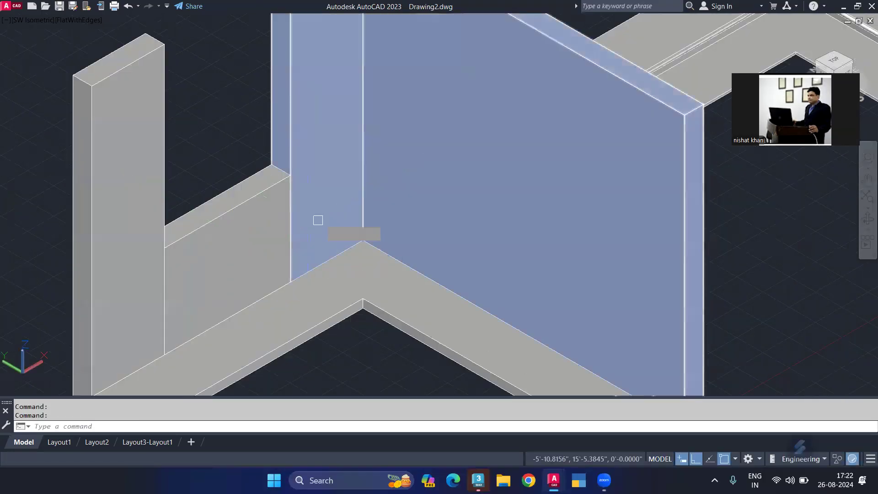
{"action": "key", "text": "Return"}
{"action": "left_click", "coordinate": [297, 226]}
{"action": "left_click", "coordinate": [249, 249]}
{"action": "left_click", "coordinate": [150, 263]}
{"action": "key", "text": "Return"}
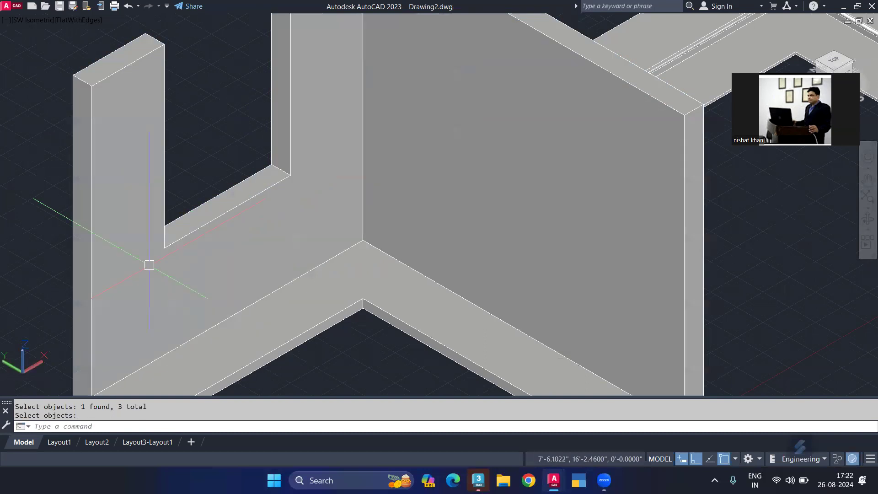
{"action": "scroll", "coordinate": [149, 265], "scroll_direction": "down", "scroll_amount": 4}
{"action": "scroll", "coordinate": [176, 255], "scroll_direction": "down", "scroll_amount": 1}
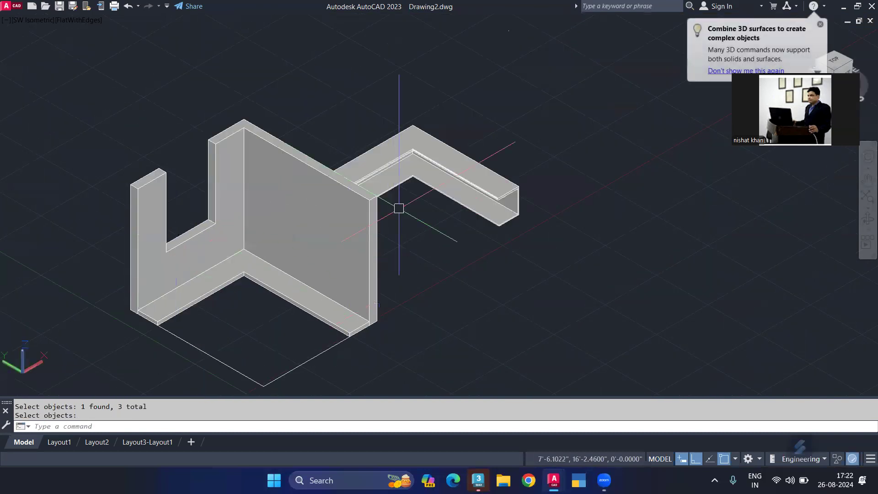
{"action": "scroll", "coordinate": [399, 208], "scroll_direction": "up", "scroll_amount": 2}
{"action": "key", "text": "Return"}
{"action": "left_click", "coordinate": [453, 165]}
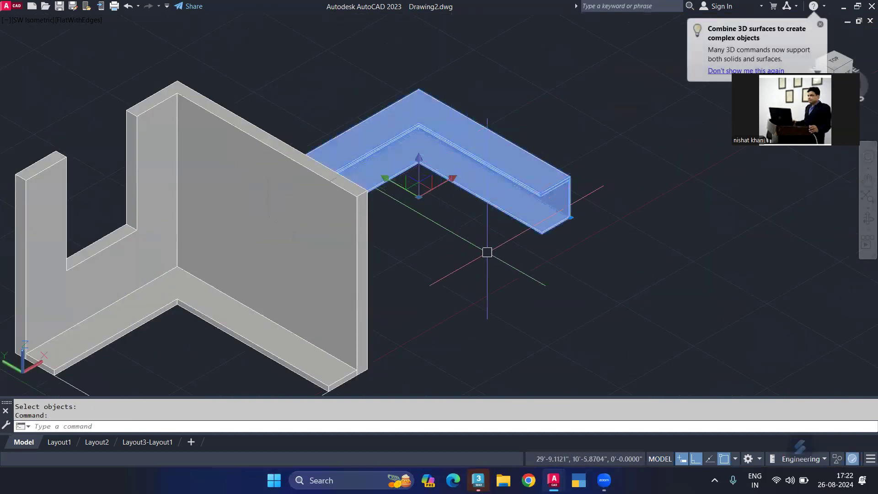
{"action": "type", "text": "M"}
Move the L-shaped shelf channel by its corner into the walls' inner corner.
{"action": "key", "text": "Return"}
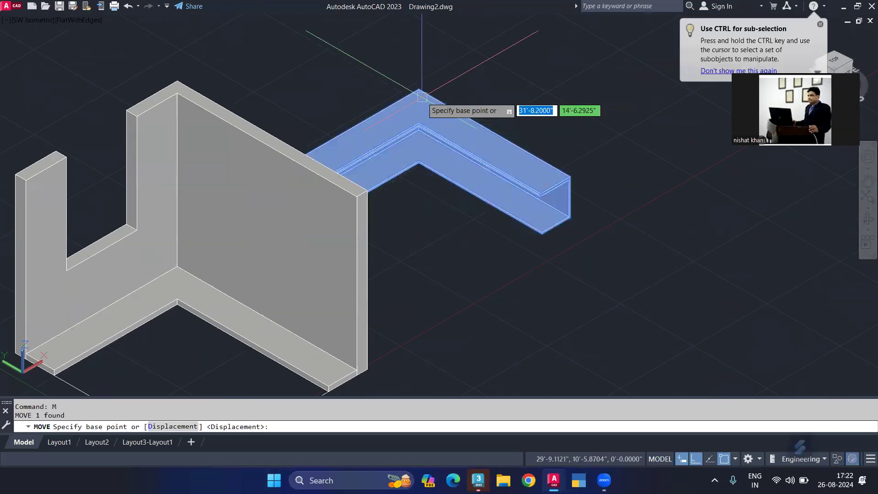
{"action": "middle_click_drag", "start_coordinate": [419, 92], "coordinate": [253, 252], "text": "shift"}
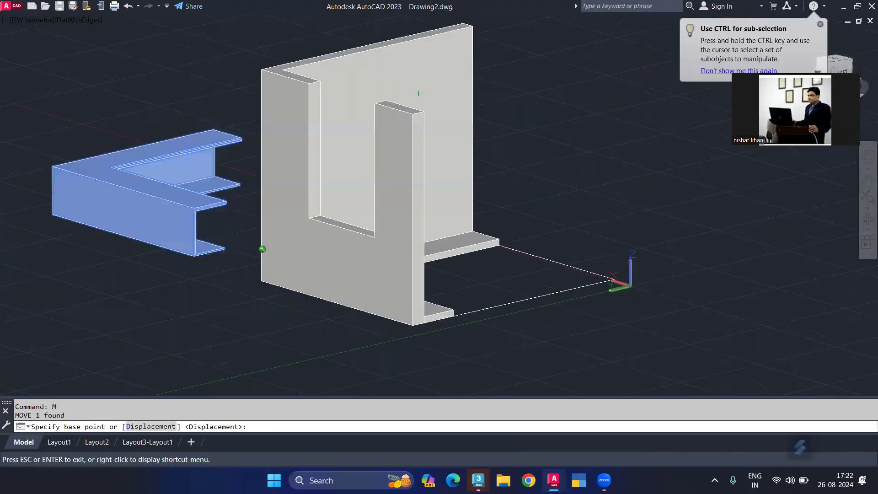
{"action": "scroll", "coordinate": [253, 253], "scroll_direction": "up", "scroll_amount": 3}
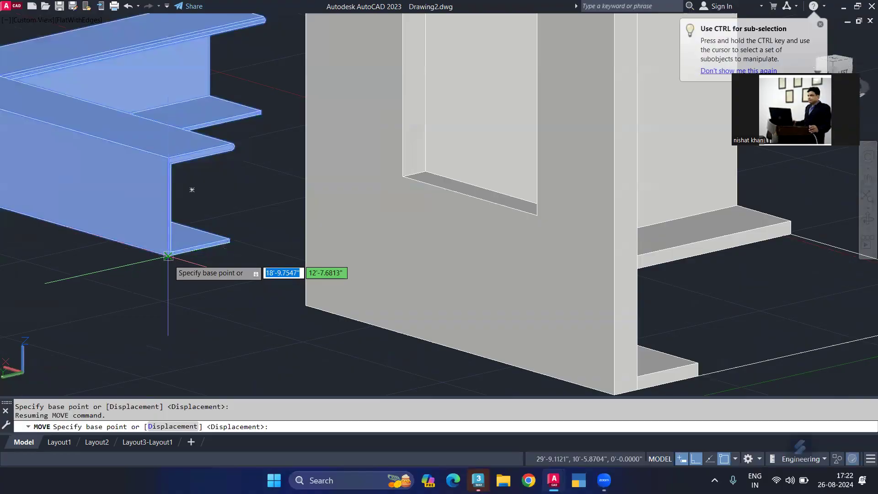
{"action": "scroll", "coordinate": [174, 256], "scroll_direction": "up", "scroll_amount": 1}
{"action": "scroll", "coordinate": [177, 255], "scroll_direction": "up", "scroll_amount": 1}
{"action": "left_click", "coordinate": [177, 255]}
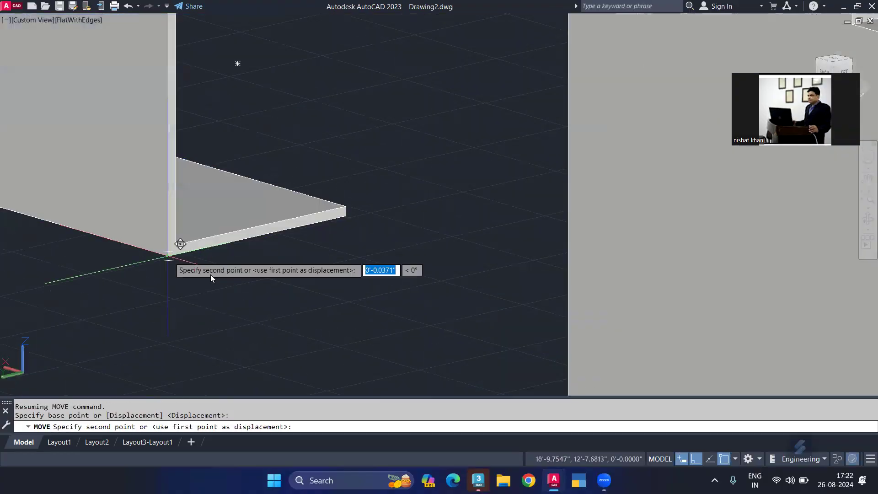
{"action": "scroll", "coordinate": [219, 270], "scroll_direction": "down", "scroll_amount": 4}
{"action": "scroll", "coordinate": [477, 321], "scroll_direction": "up", "scroll_amount": 2}
{"action": "scroll", "coordinate": [488, 321], "scroll_direction": "up", "scroll_amount": 2}
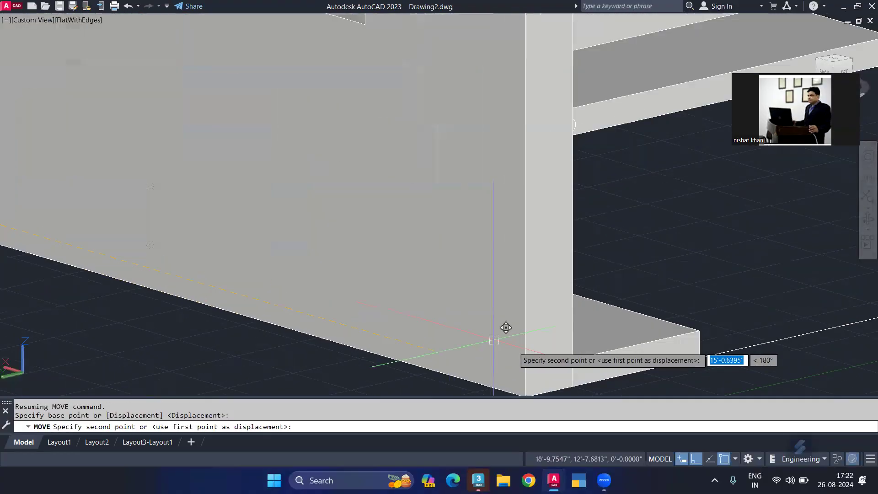
{"action": "left_click", "coordinate": [585, 347]}
{"action": "mouse_move", "coordinate": [604, 313]}
{"action": "middle_mouse_down", "text": "shift"}
{"action": "mouse_move", "coordinate": [433, 317]}
{"action": "mouse_move", "coordinate": [494, 310]}
{"action": "mouse_move", "coordinate": [506, 325]}
{"action": "mouse_move", "coordinate": [480, 314]}
{"action": "mouse_move", "coordinate": [498, 323]}
{"action": "mouse_move", "coordinate": [464, 355]}
{"action": "middle_mouse_up", "text": "shift"}
{"action": "scroll", "coordinate": [433, 317], "scroll_direction": "down", "scroll_amount": 5}
Draw a 6-inch-thick box slab between two opposite floor corners beneath the room.
{"action": "middle_click_drag", "start_coordinate": [423, 302], "coordinate": [405, 225], "text": "shift"}
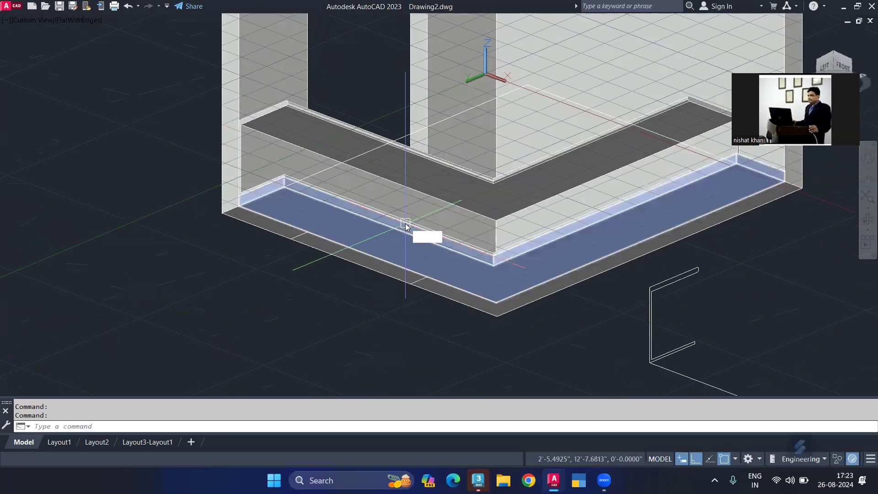
{"action": "type", "text": "BOX"}
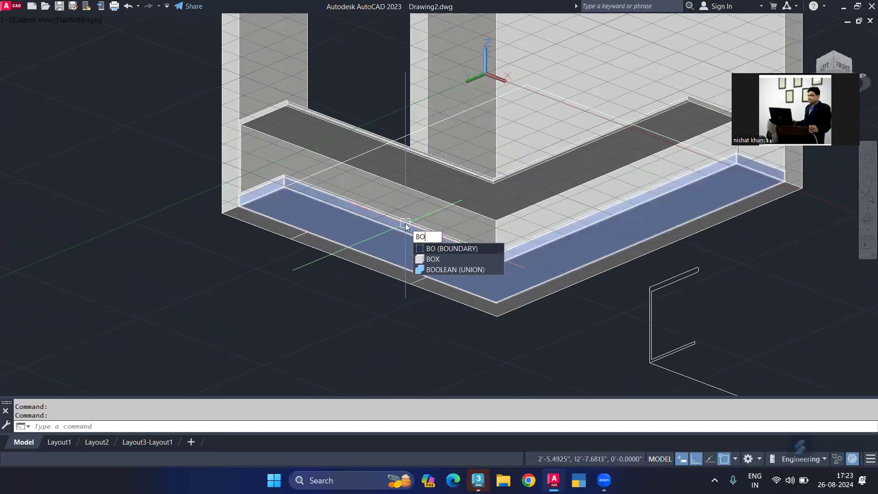
{"action": "key", "text": "Return"}
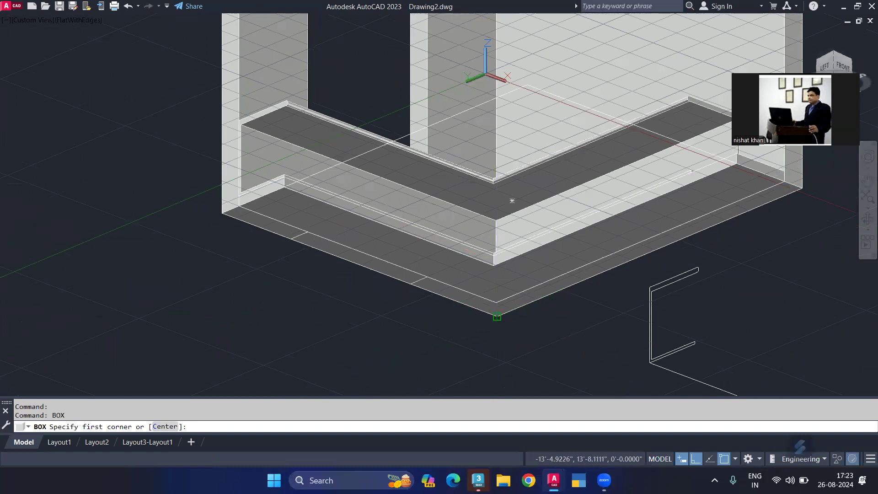
{"action": "left_click", "coordinate": [496, 316]}
{"action": "left_click", "coordinate": [527, 86]}
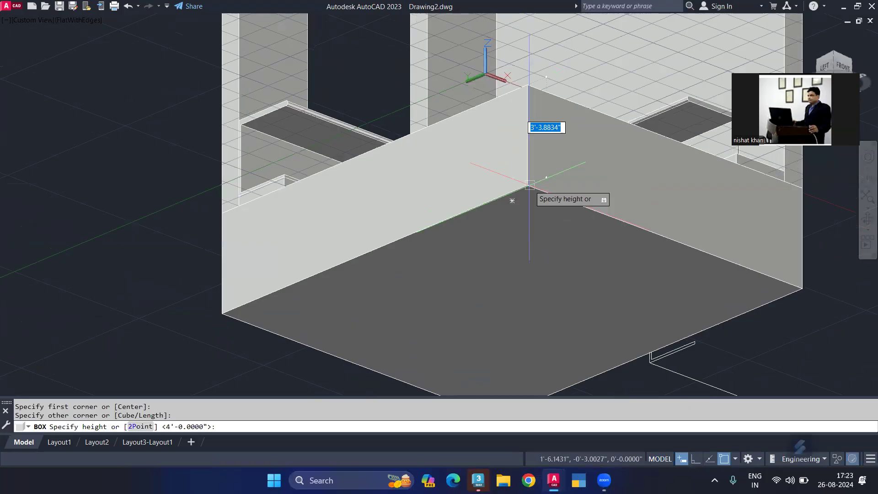
{"action": "type", "text": "6"}
{"action": "key", "text": "Return"}
{"action": "mouse_move", "coordinate": [470, 157]}
{"action": "middle_mouse_down", "text": "shift"}
{"action": "mouse_move", "coordinate": [443, 229]}
{"action": "mouse_move", "coordinate": [461, 236]}
{"action": "middle_mouse_up", "text": "shift"}
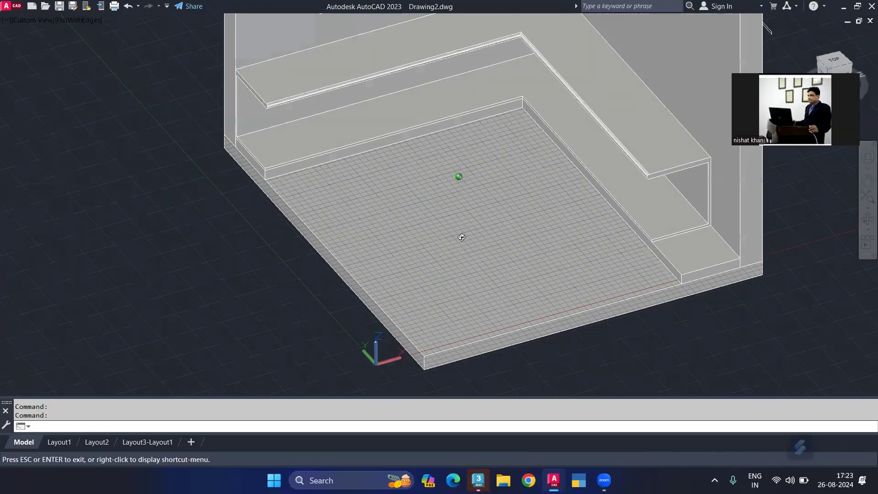
{"action": "mouse_move", "coordinate": [459, 176]}
{"action": "middle_mouse_down", "text": "shift"}
{"action": "mouse_move", "coordinate": [456, 255]}
{"action": "mouse_move", "coordinate": [410, 249]}
{"action": "mouse_move", "coordinate": [367, 284]}
{"action": "middle_mouse_up", "text": "shift"}
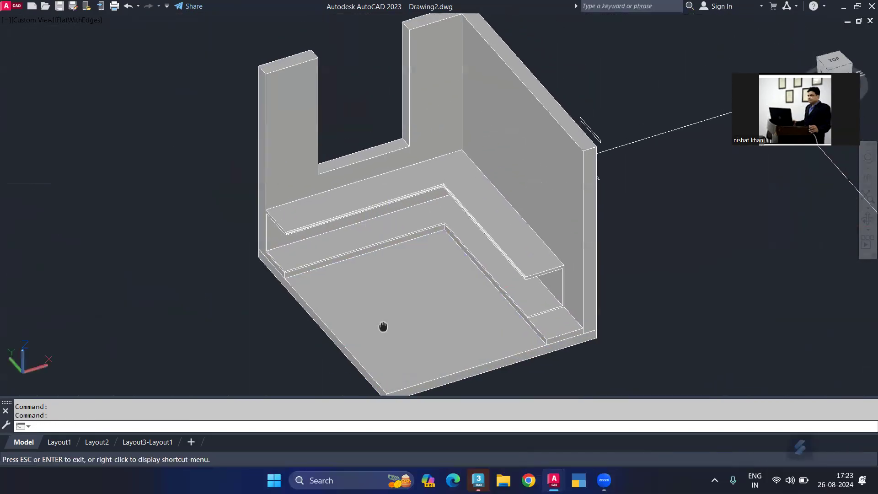
{"action": "middle_click_drag", "start_coordinate": [382, 327], "coordinate": [332, 393]}
{"action": "scroll", "coordinate": [294, 237], "scroll_direction": "up", "scroll_amount": 3}
{"action": "mouse_move", "coordinate": [293, 237]}
{"action": "middle_mouse_down", "text": "shift"}
{"action": "mouse_move", "coordinate": [294, 212]}
{"action": "mouse_move", "coordinate": [319, 169]}
{"action": "mouse_move", "coordinate": [338, 230]}
{"action": "middle_mouse_up", "text": "shift"}
{"action": "scroll", "coordinate": [330, 183], "scroll_direction": "up", "scroll_amount": 3}
{"action": "type", "text": "PRESS"}
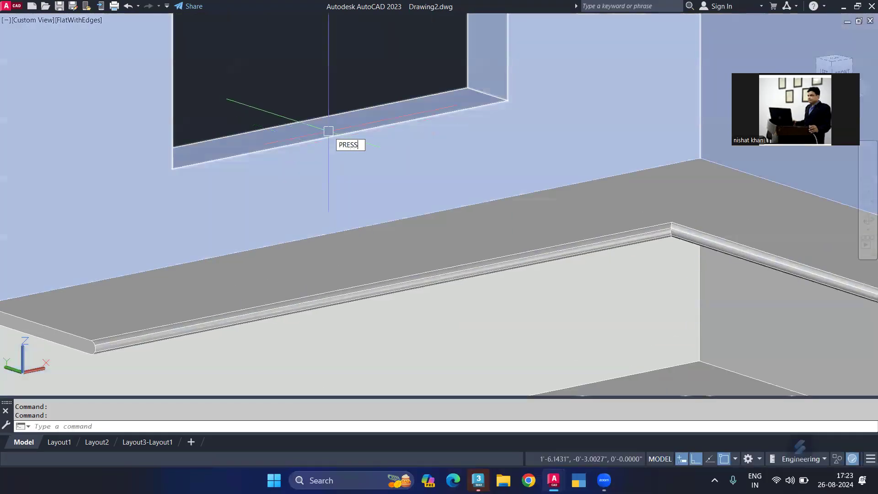
Press-pull the sill face and the ledge face under the window opening upward, the ledge by 6.
{"action": "key", "text": "Return"}
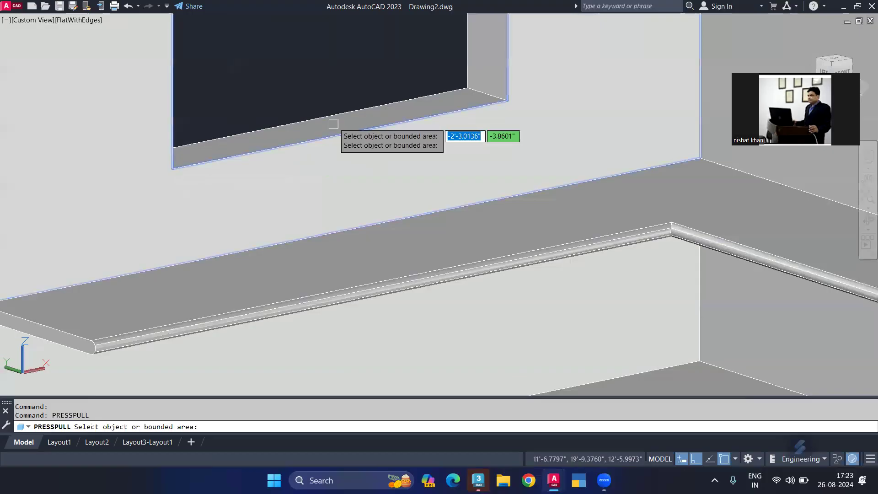
{"action": "left_click", "coordinate": [333, 121]}
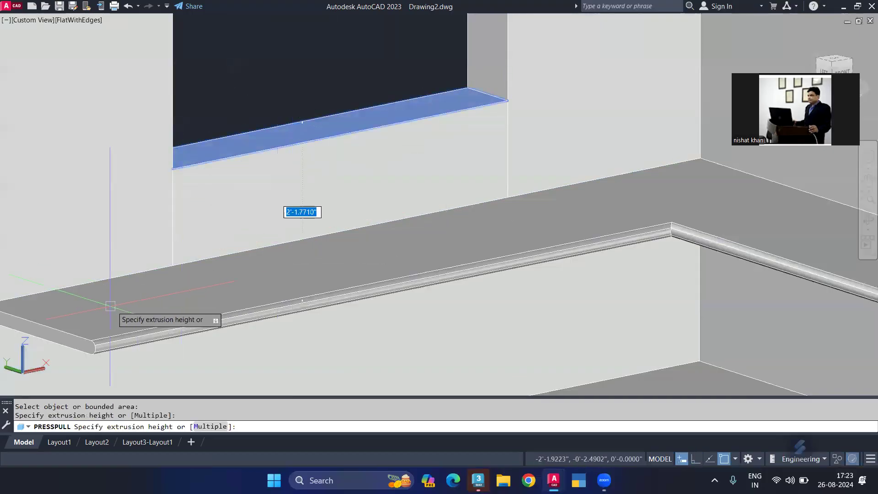
{"action": "middle_click_drag", "start_coordinate": [112, 306], "coordinate": [420, 265]}
{"action": "left_click", "coordinate": [292, 261]}
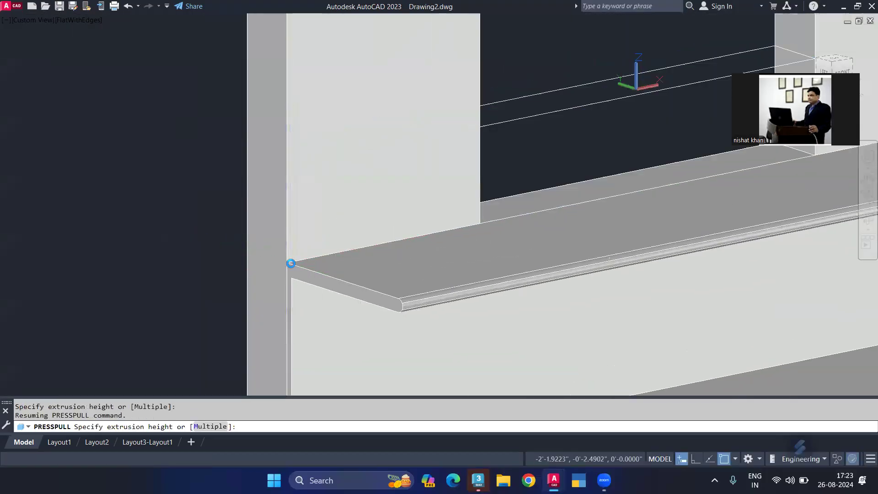
{"action": "left_click", "coordinate": [539, 196]}
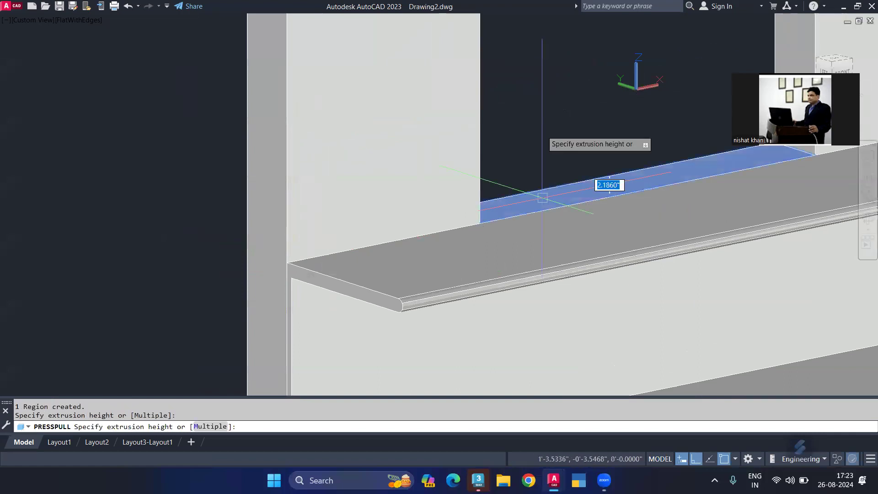
{"action": "mouse_move", "coordinate": [542, 125]}
{"action": "middle_mouse_down"}
{"action": "mouse_move", "coordinate": [391, 217]}
{"action": "mouse_move", "coordinate": [390, 188]}
{"action": "middle_mouse_up"}
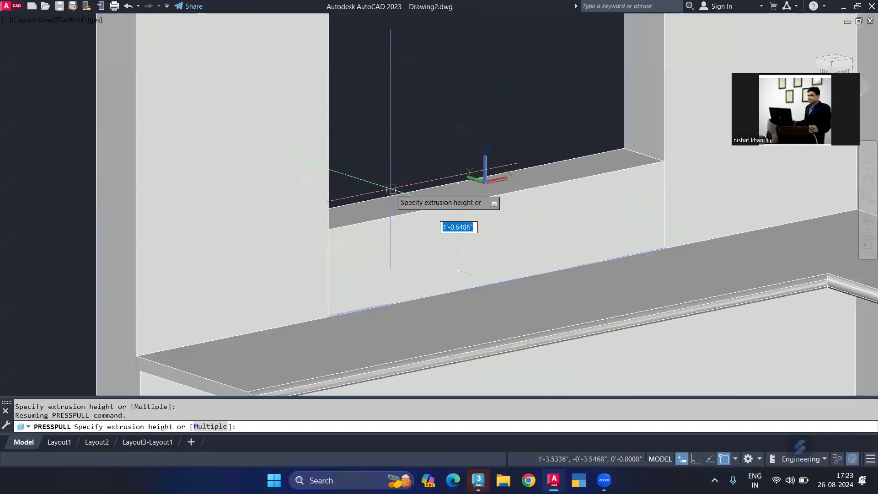
{"action": "left_click", "coordinate": [390, 189]}
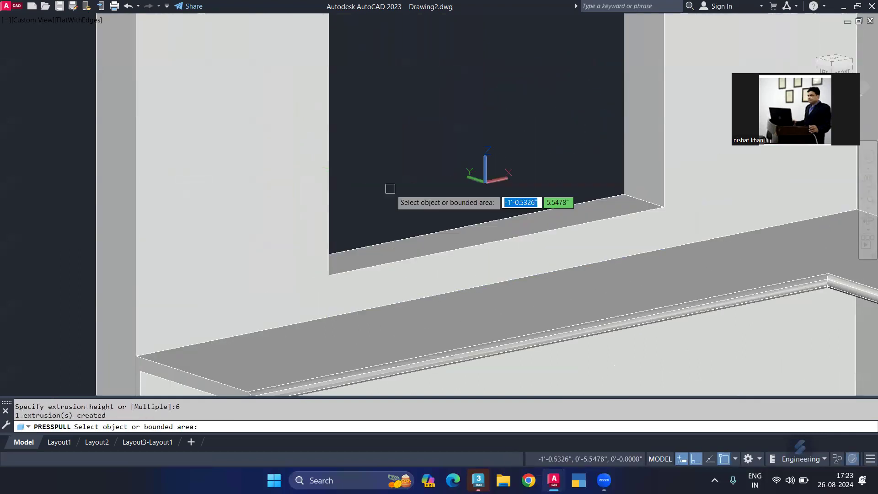
{"action": "scroll", "coordinate": [388, 196], "scroll_direction": "down", "scroll_amount": 3}
{"action": "scroll", "coordinate": [377, 211], "scroll_direction": "down", "scroll_amount": 3}
{"action": "key", "text": "Escape"}
Orbit, pan and zoom out to view the whole room.
{"action": "mouse_move", "coordinate": [382, 225]}
{"action": "middle_mouse_down", "text": "shift"}
{"action": "mouse_move", "coordinate": [411, 247]}
{"action": "mouse_move", "coordinate": [468, 220]}
{"action": "mouse_move", "coordinate": [381, 241]}
{"action": "middle_mouse_up", "text": "shift"}
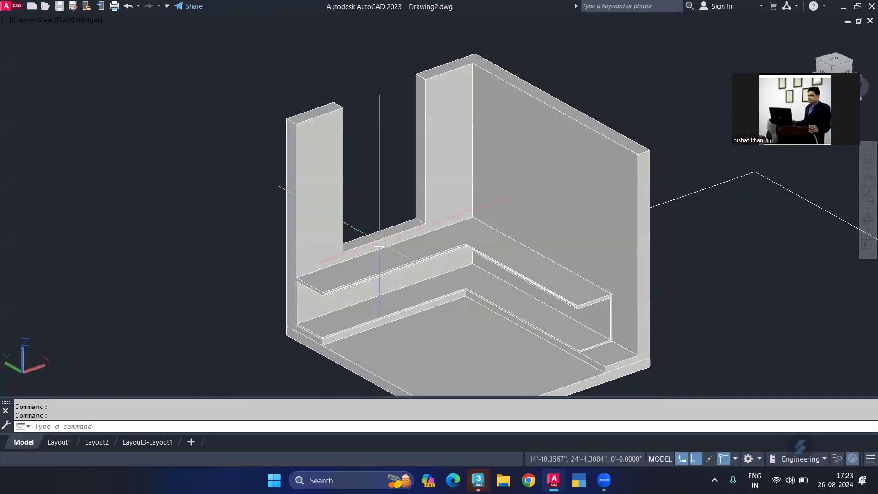
{"action": "scroll", "coordinate": [379, 235], "scroll_direction": "up", "scroll_amount": 5}
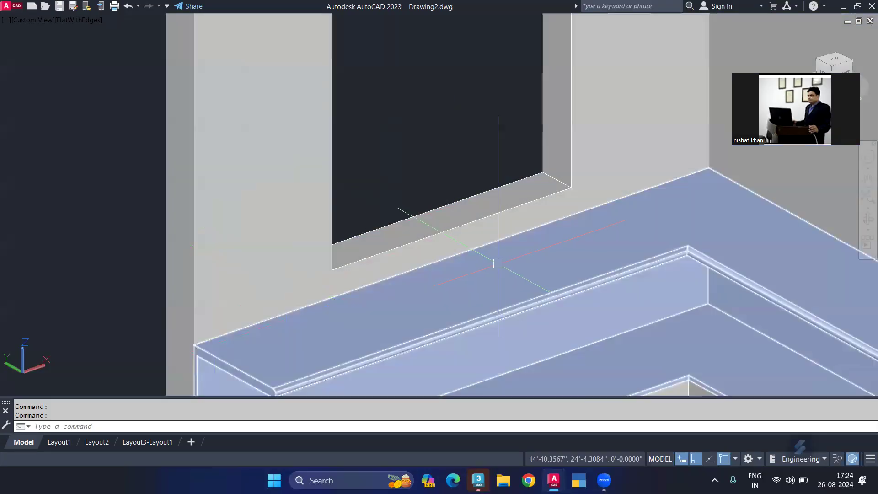
{"action": "middle_click_drag", "start_coordinate": [498, 261], "coordinate": [463, 186]}
{"action": "scroll", "coordinate": [463, 185], "scroll_direction": "down", "scroll_amount": 5}
{"action": "middle_click_drag", "start_coordinate": [511, 300], "coordinate": [387, 272]}
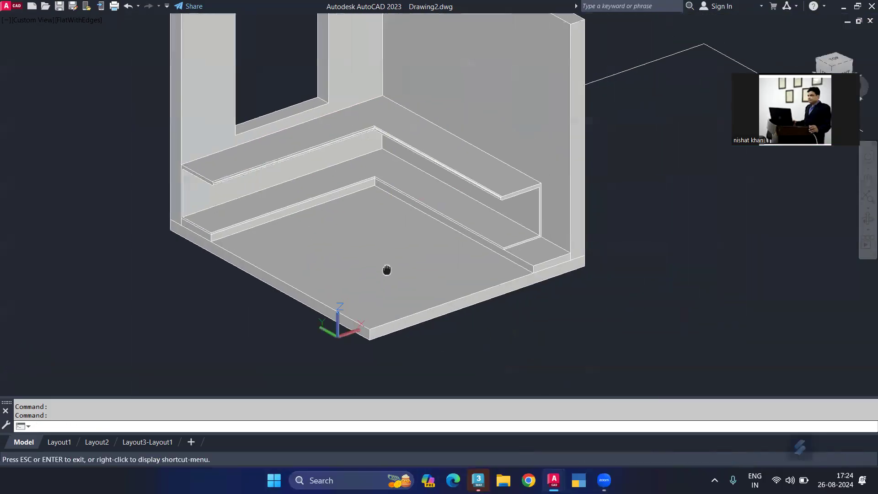
{"action": "type", "text": "PLAN"}
Switch to the World top plan view in 2D Wireframe visual style.
{"action": "key", "text": "Return"}
{"action": "key", "text": "Return"}
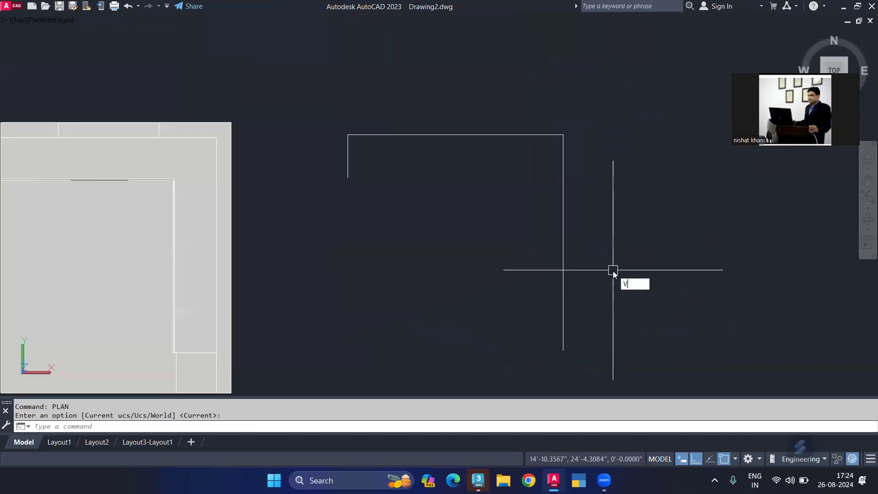
{"action": "type", "text": "s"}
{"action": "key", "text": "Return"}
{"action": "type", "text": "2"}
{"action": "key", "text": "Return"}
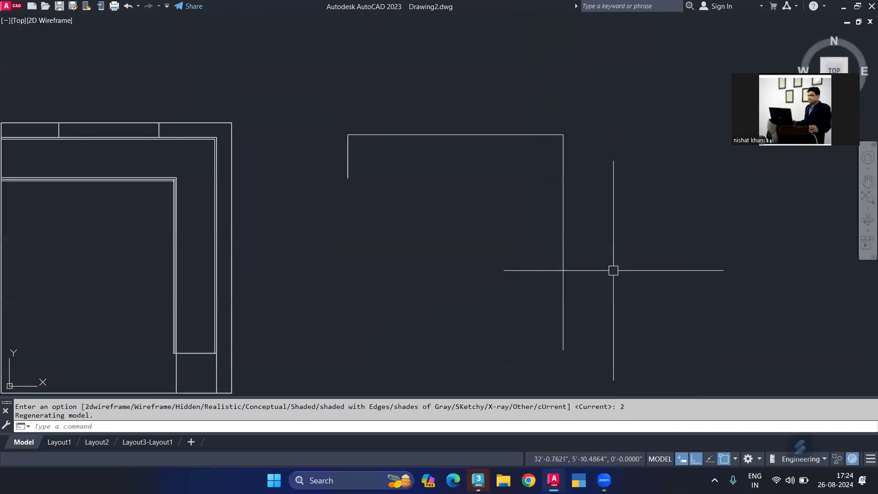
Start a rectangle sized by dimensions beside the room, then cancel the unfinished attempt.
{"action": "middle_click_drag", "start_coordinate": [642, 331], "coordinate": [433, 333]}
{"action": "type", "text": "rec"}
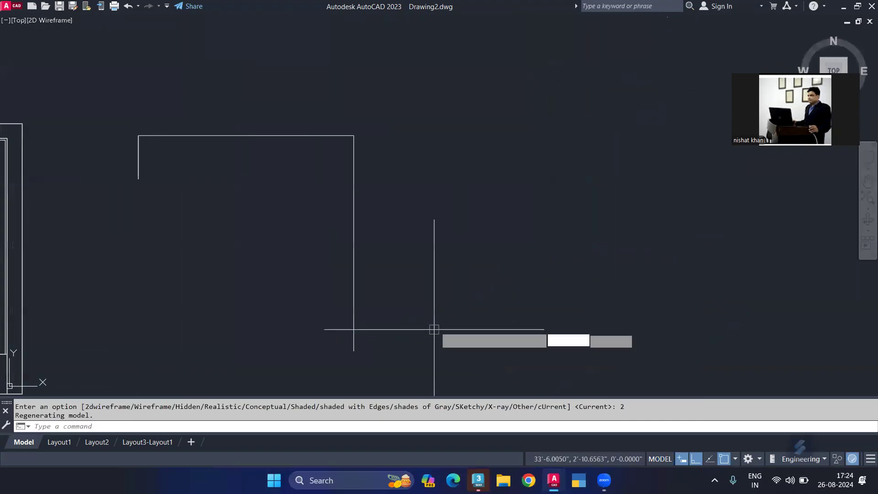
{"action": "key", "text": "Return"}
{"action": "left_click", "coordinate": [435, 326]}
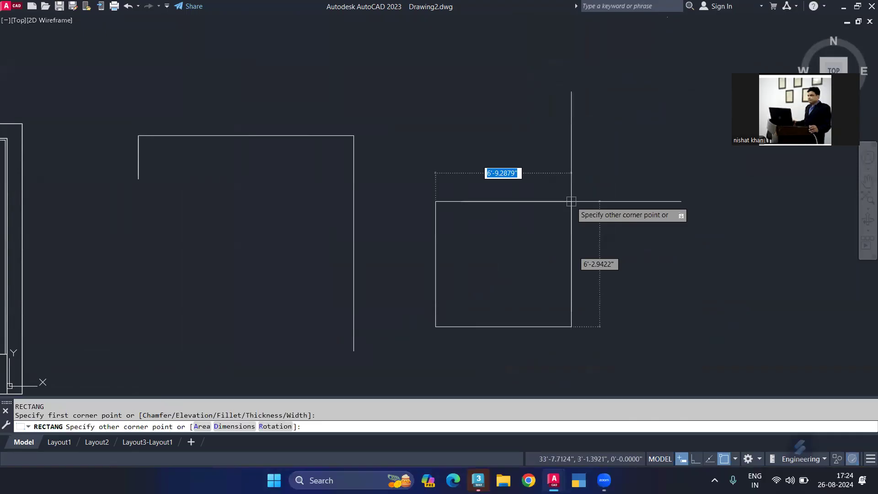
{"action": "type", "text": "d"}
{"action": "key", "text": "Return"}
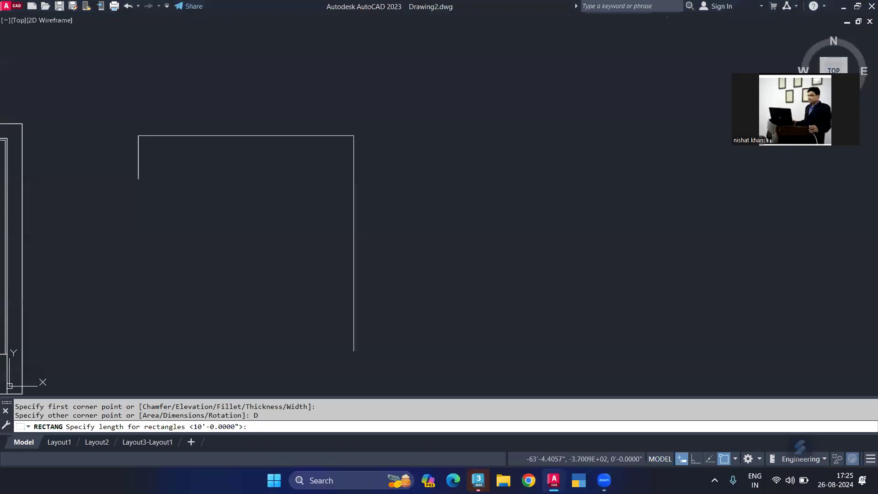
{"action": "scroll", "coordinate": [460, 265], "scroll_direction": "down", "scroll_amount": 3}
{"action": "left_click", "coordinate": [462, 267]}
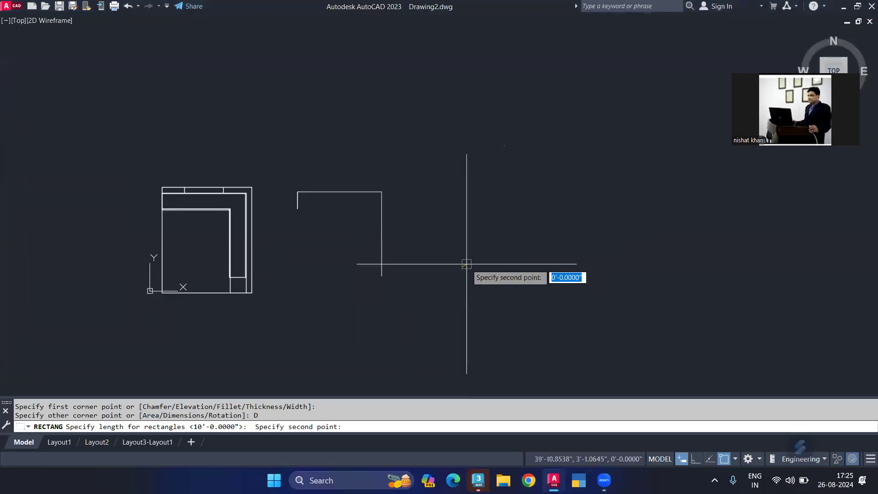
{"action": "key", "text": "Escape"}
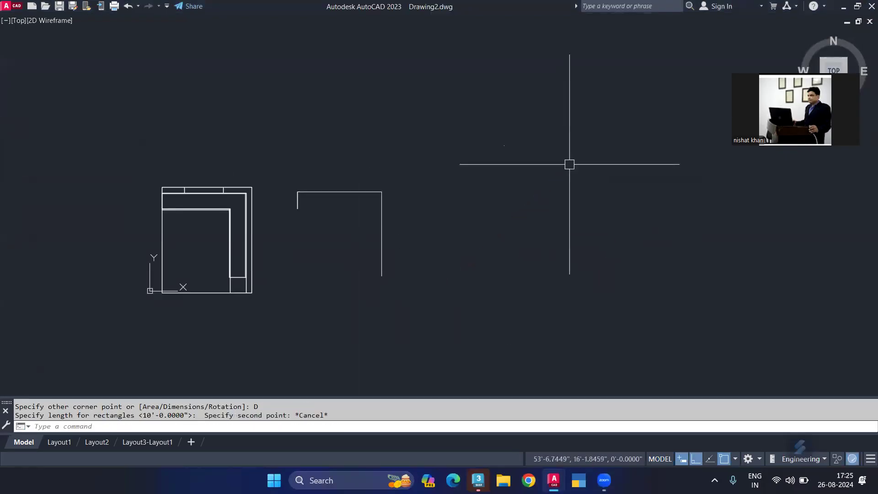
Draw a 5' by 4' rectangle beside the room.
{"action": "key", "text": "Return"}
{"action": "left_click", "coordinate": [534, 239]}
{"action": "type", "text": "d"}
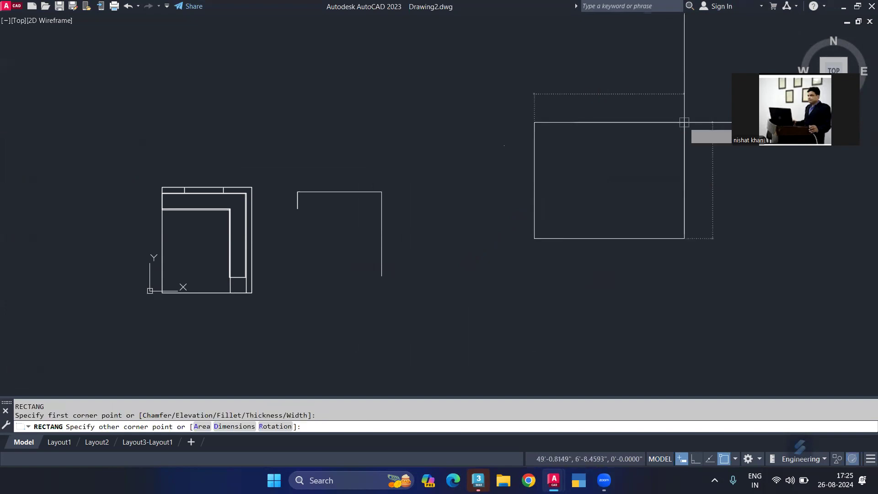
{"action": "key", "text": "Return"}
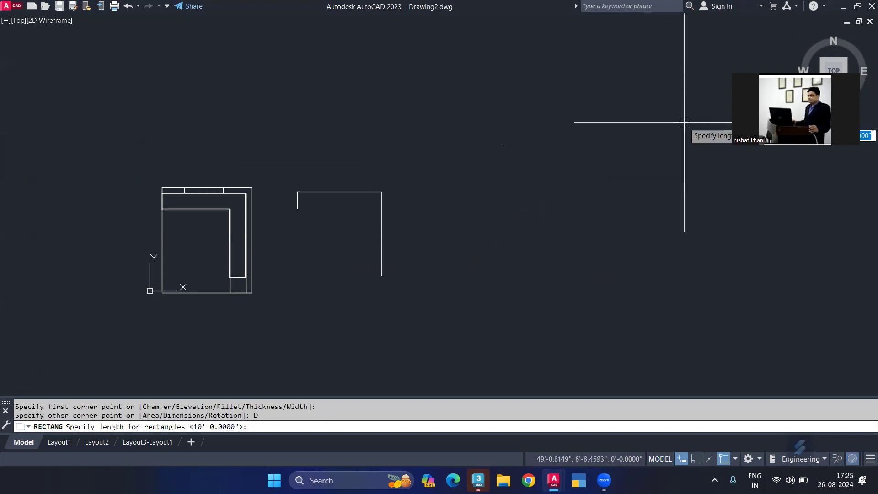
{"action": "type", "text": "5'"}
{"action": "key", "text": "Return"}
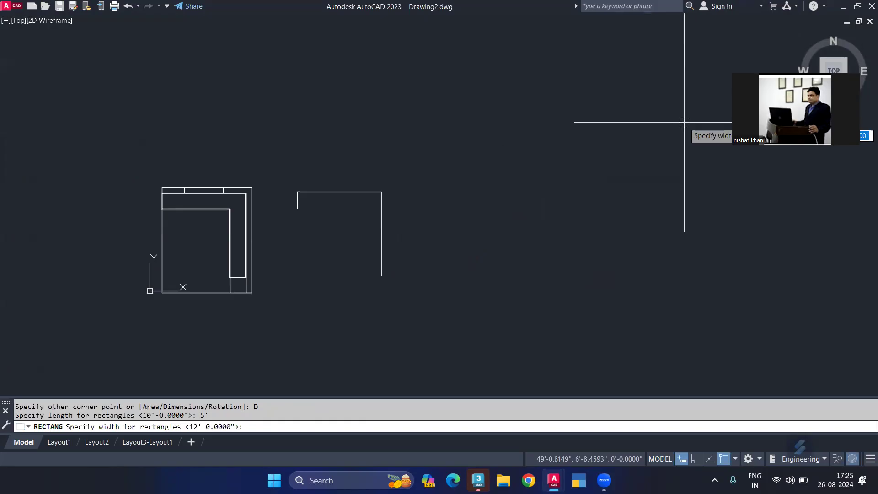
{"action": "type", "text": "4'"}
{"action": "key", "text": "Return"}
{"action": "left_click", "coordinate": [543, 265]}
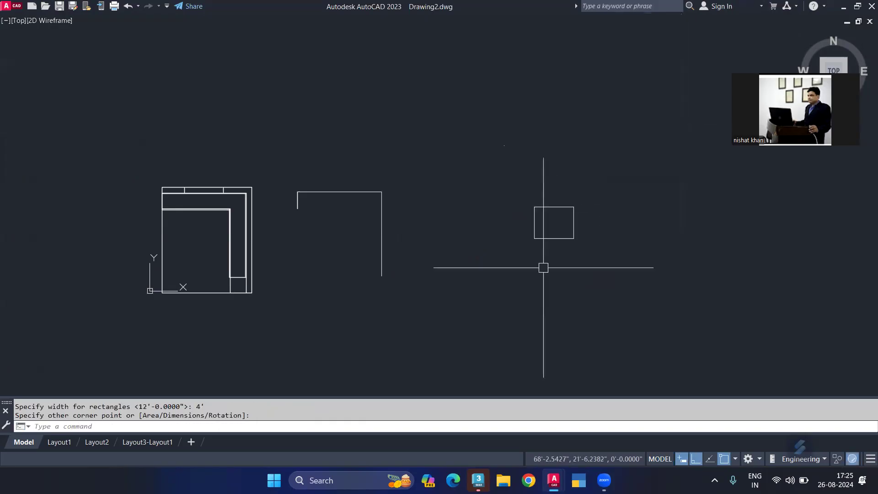
{"action": "scroll", "coordinate": [542, 207], "scroll_direction": "up", "scroll_amount": 5}
Offset the rectangle 3 inches inward and explode the inner copy into lines.
{"action": "left_click", "coordinate": [546, 178]}
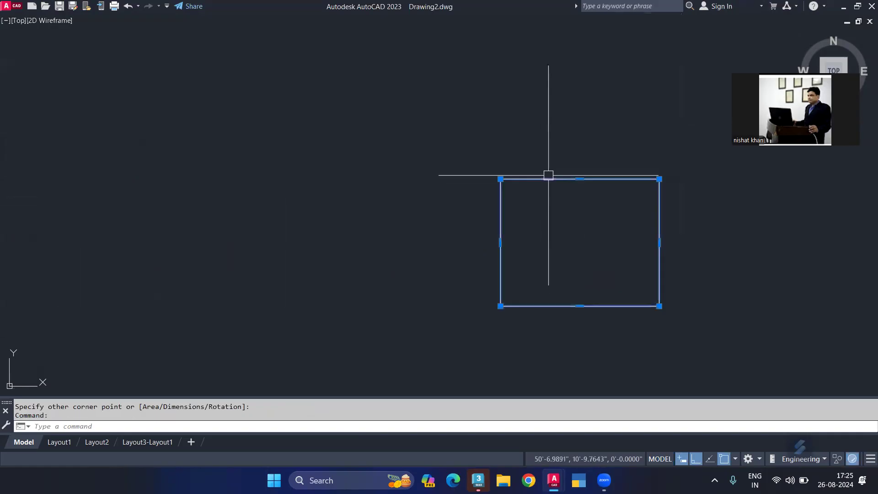
{"action": "type", "text": "O"}
{"action": "key", "text": "Return"}
{"action": "type", "text": "3"}
{"action": "key", "text": "Return"}
{"action": "left_click", "coordinate": [500, 225]}
{"action": "left_click", "coordinate": [542, 244]}
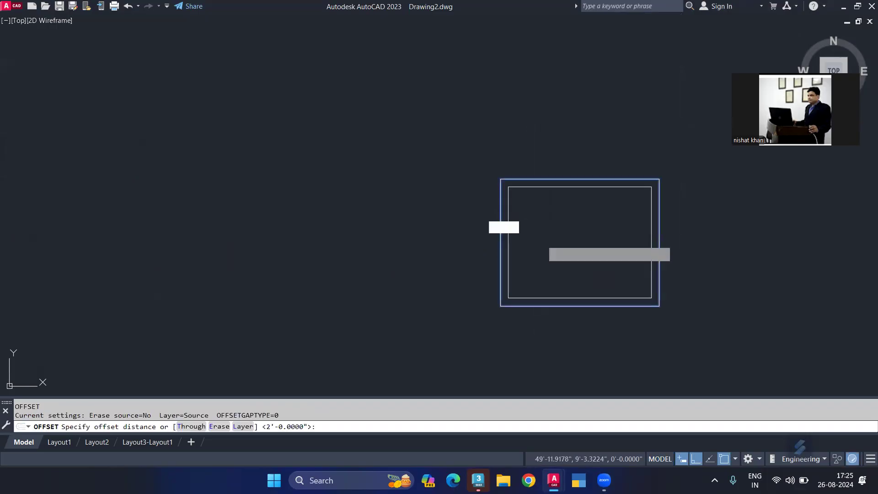
{"action": "key", "text": "Escape"}
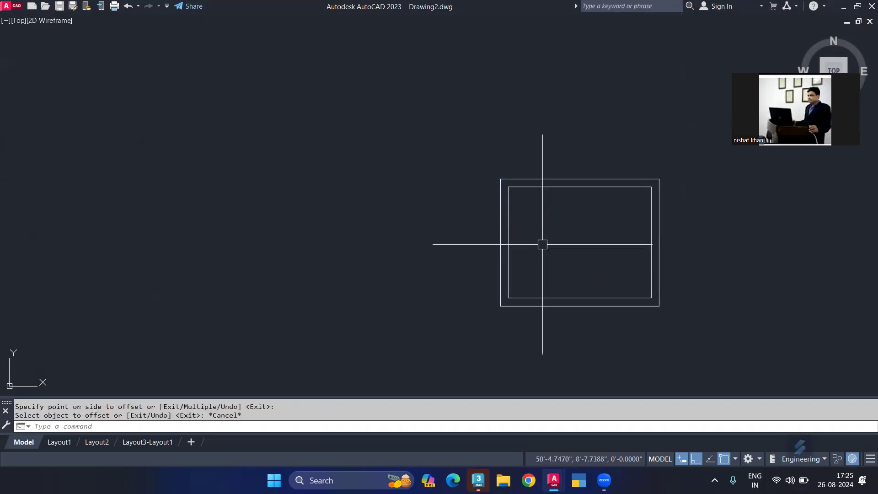
{"action": "left_click", "coordinate": [568, 189]}
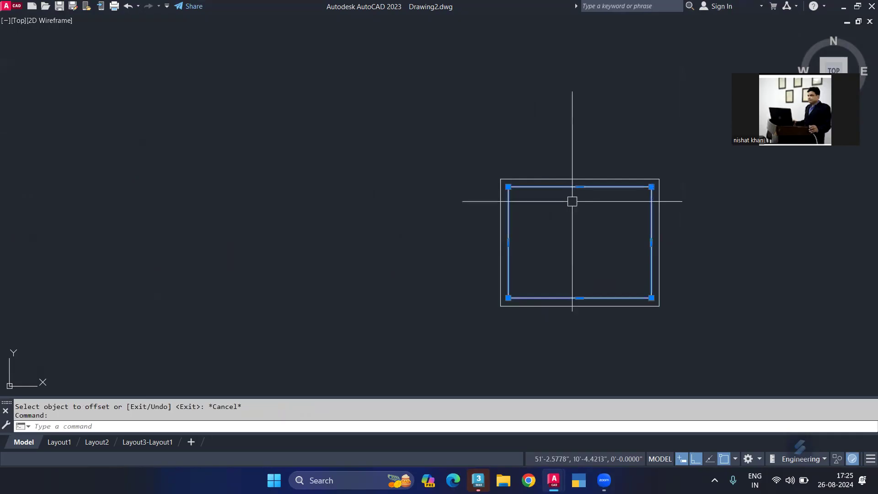
{"action": "type", "text": "X"}
{"action": "key", "text": "Return"}
Divide the inner rectangle's top edge into 3 equal parts.
{"action": "left_click", "coordinate": [577, 187]}
{"action": "type", "text": "D"}
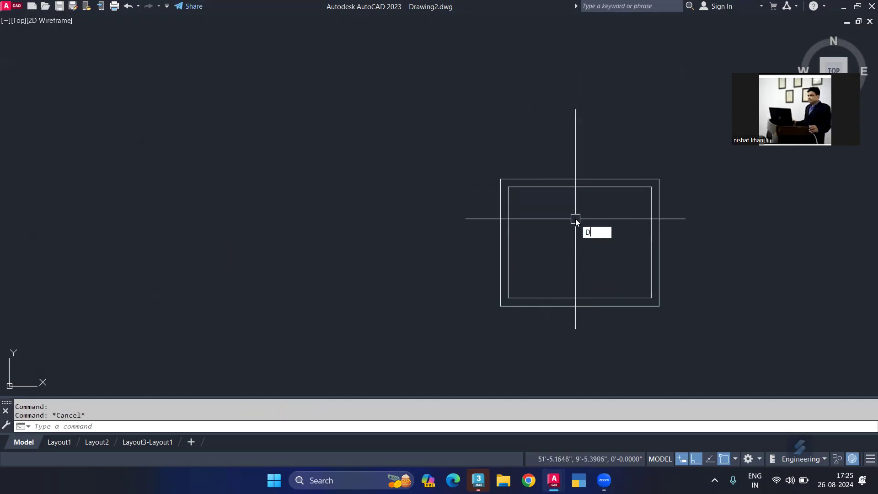
{"action": "type", "text": "IC"}
{"action": "key", "text": "BackSpace"}
{"action": "type", "text": "V"}
{"action": "key", "text": "Return"}
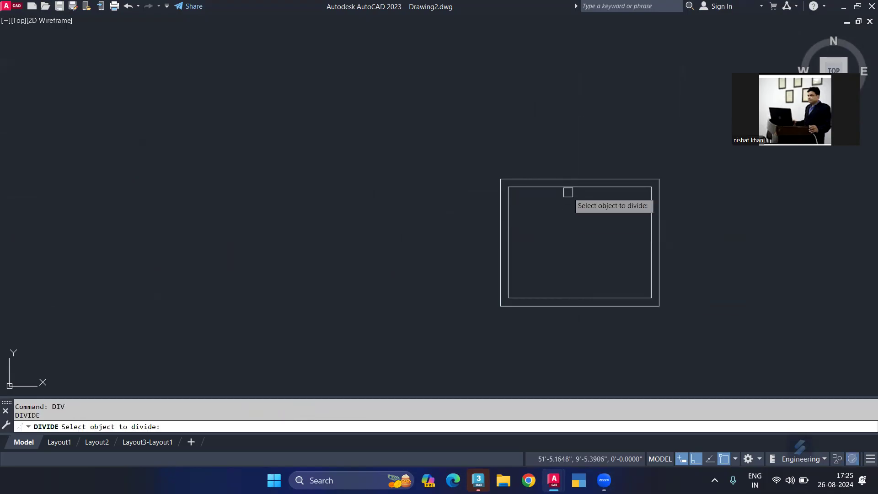
{"action": "left_click", "coordinate": [569, 187]}
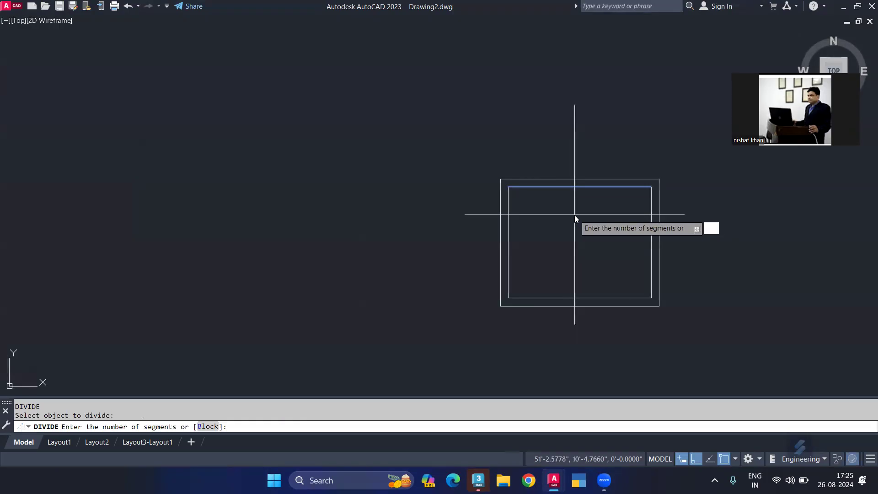
{"action": "type", "text": "3"}
{"action": "key", "text": "Return"}
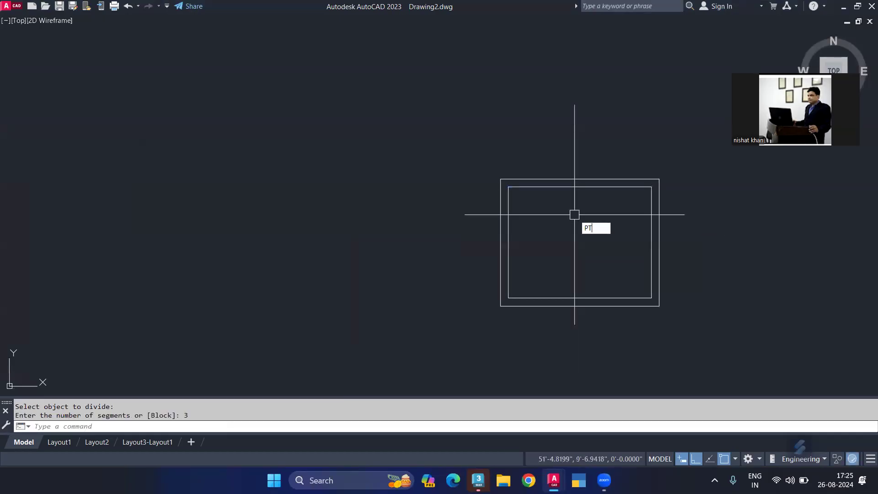
Set the point style to circled crosses so the division points show.
{"action": "type", "text": "YPE"}
{"action": "key", "text": "Return"}
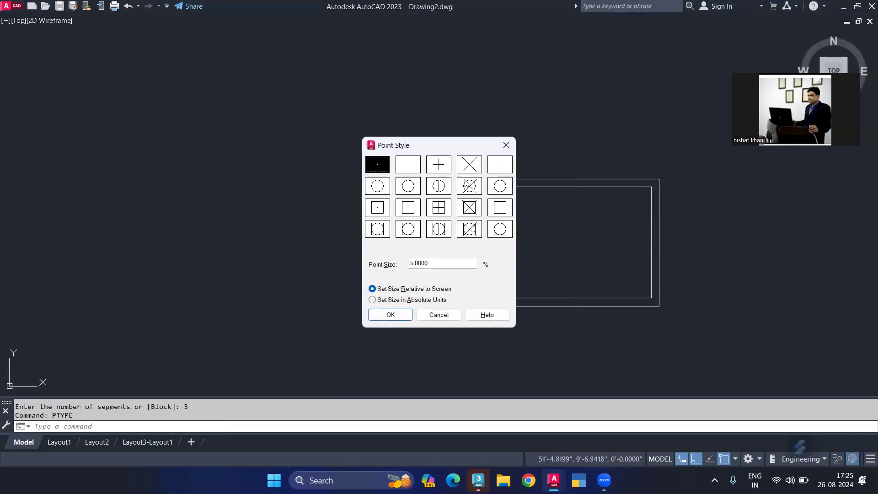
{"action": "left_click", "coordinate": [399, 317]}
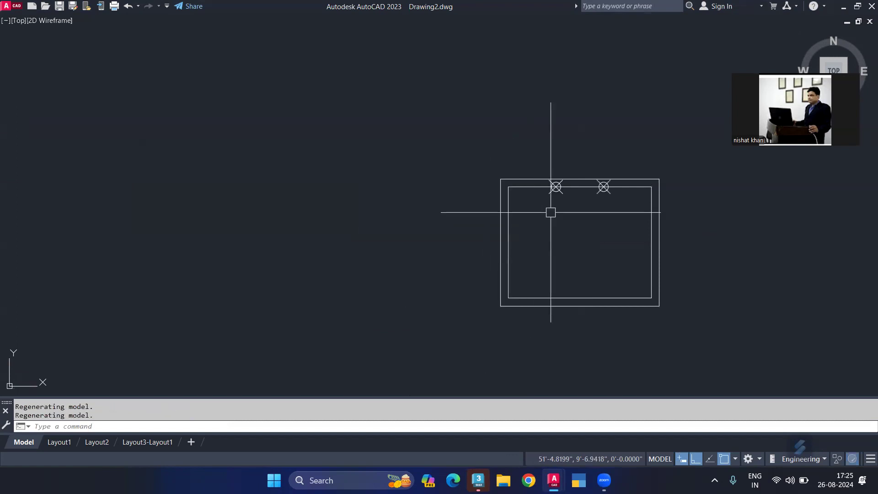
Draw a vertical centre line from the first division point down to the frame's bottom inner edge.
{"action": "type", "text": "l"}
{"action": "key", "text": "Return"}
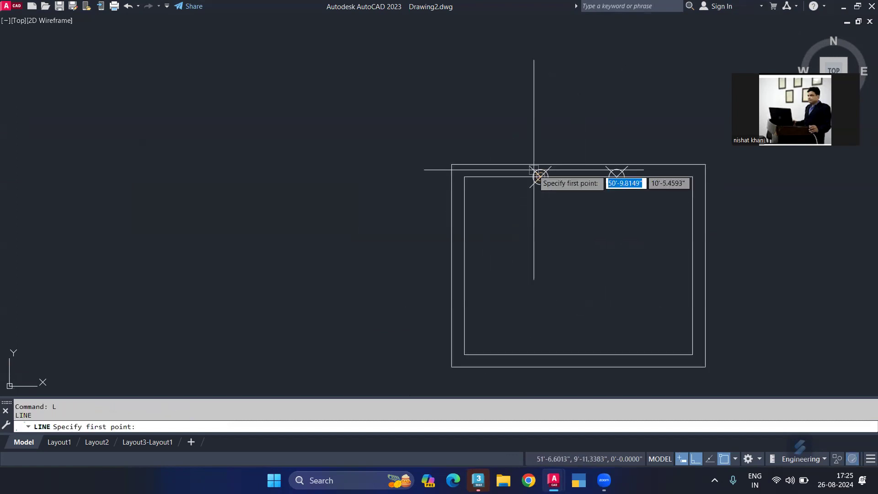
{"action": "left_click", "coordinate": [541, 177]}
{"action": "left_click", "coordinate": [540, 354]}
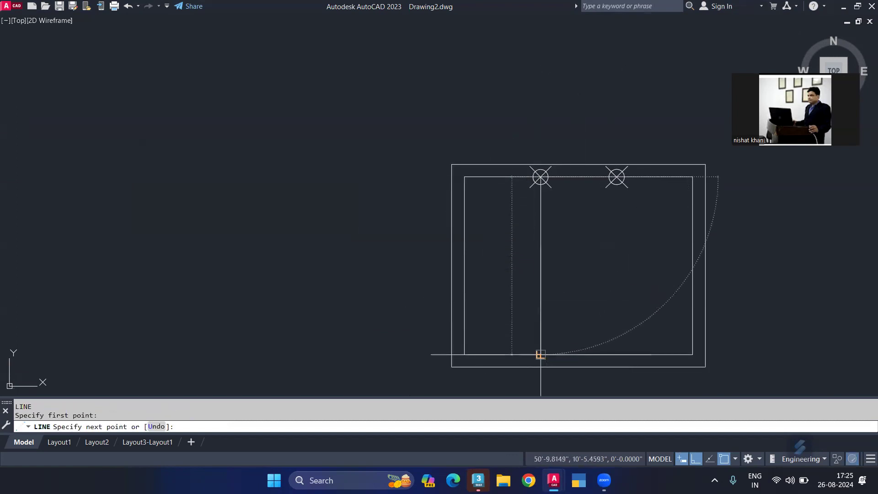
{"action": "key", "text": "Escape"}
Offset the centre line 1 unit to each side, then erase the original.
{"action": "scroll", "coordinate": [567, 164], "scroll_direction": "up", "scroll_amount": 4}
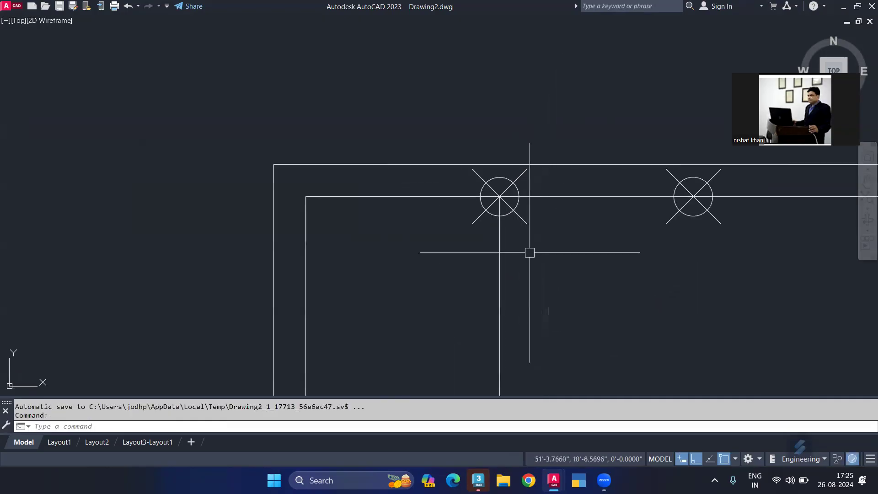
{"action": "type", "text": "O"}
{"action": "key", "text": "Return"}
{"action": "type", "text": "1"}
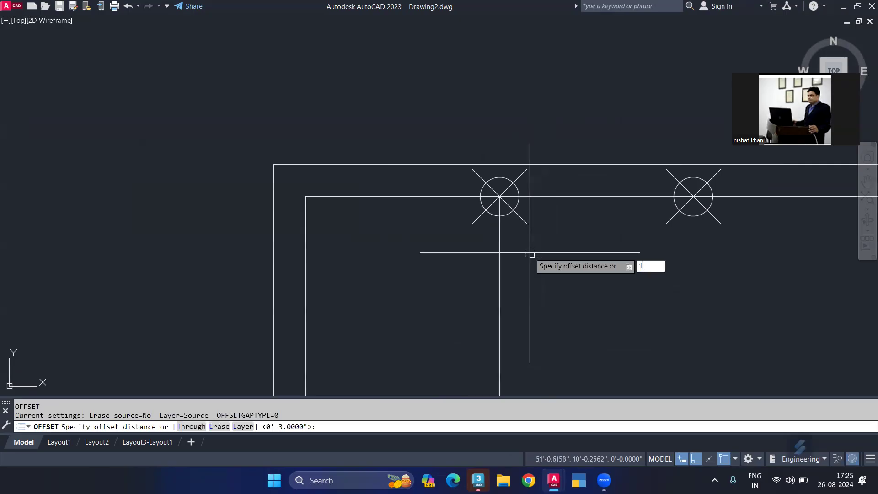
{"action": "key", "text": "Return"}
{"action": "left_click", "coordinate": [500, 270]}
{"action": "left_click", "coordinate": [458, 296]}
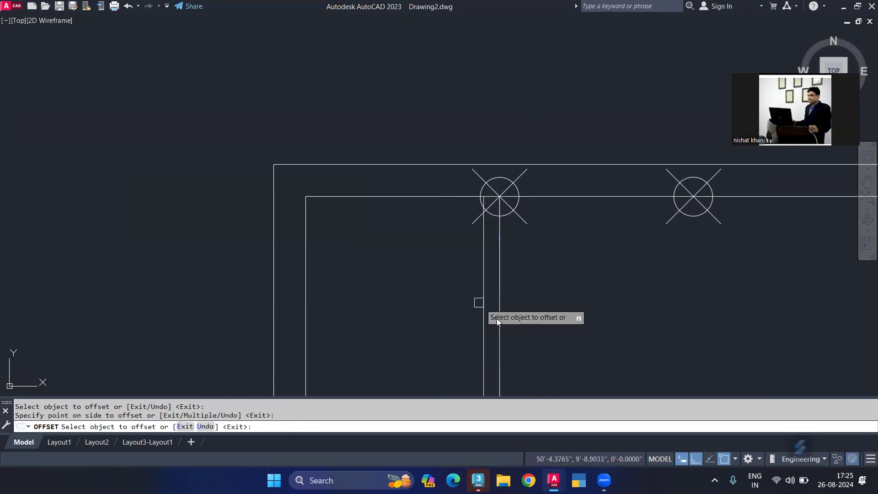
{"action": "left_click", "coordinate": [500, 326]}
{"action": "left_click", "coordinate": [539, 329]}
{"action": "key", "text": "Return"}
{"action": "left_click", "coordinate": [499, 288]}
{"action": "key", "text": "Delete"}
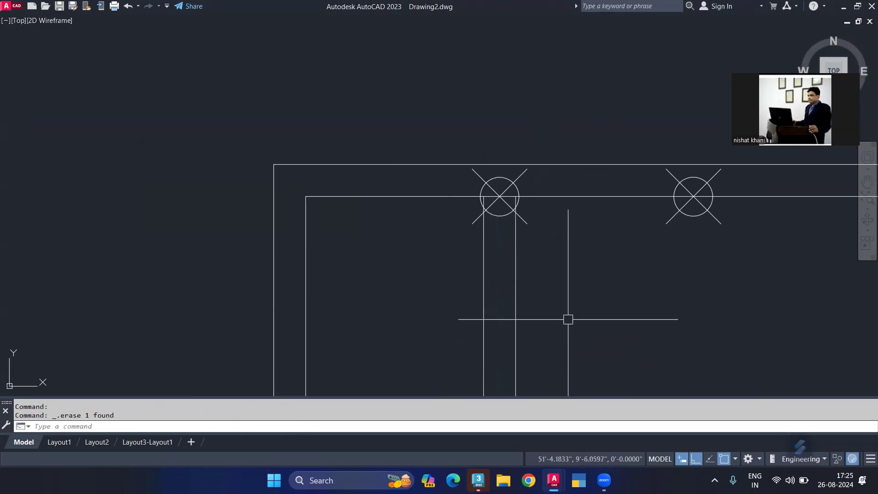
Copy the two column lines from the left circle centre to the right circle centre.
{"action": "type", "text": "co"}
{"action": "key", "text": "Return"}
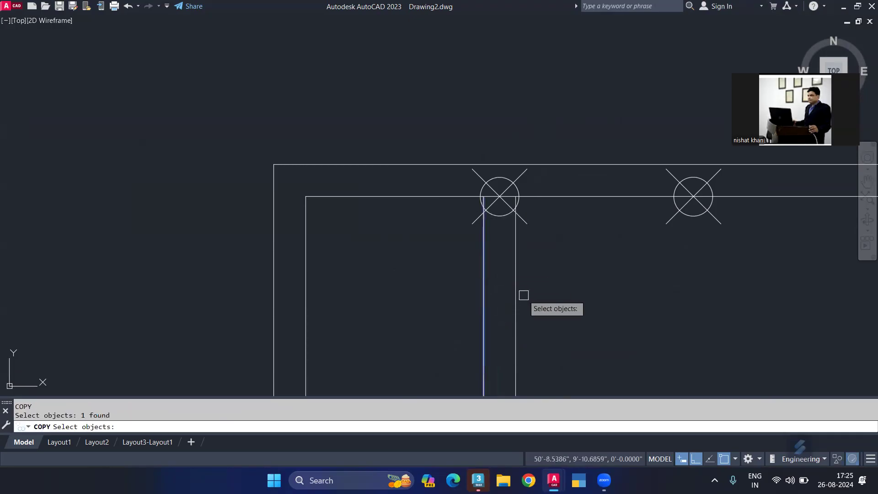
{"action": "key", "text": "Return"}
{"action": "left_click", "coordinate": [500, 197]}
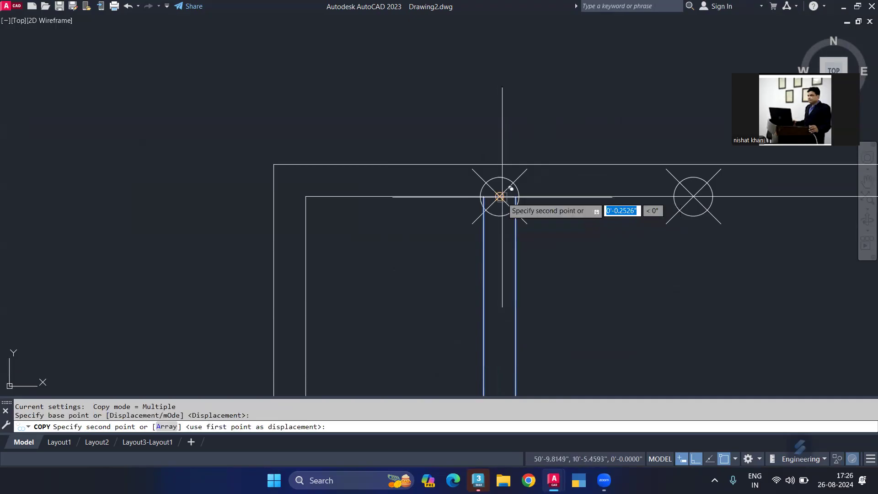
{"action": "left_click", "coordinate": [694, 197]}
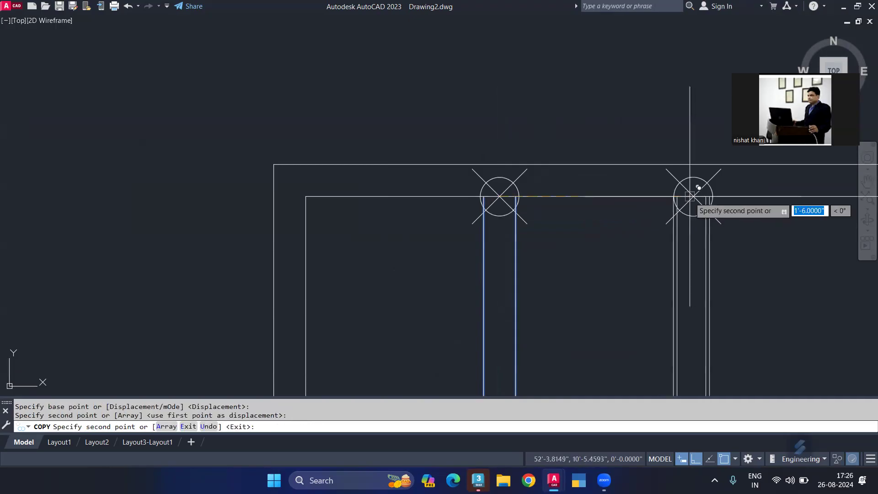
{"action": "key", "text": "Return"}
Fence-trim the top and bottom frame edges between each pair of column lines.
{"action": "key", "text": "Return"}
{"action": "left_click", "coordinate": [701, 192]}
{"action": "left_click", "coordinate": [515, 179]}
{"action": "scroll", "coordinate": [554, 184], "scroll_direction": "down", "scroll_amount": 4}
{"action": "type", "text": "tr"}
{"action": "key", "text": "Return"}
{"action": "scroll", "coordinate": [545, 183], "scroll_direction": "up", "scroll_amount": 4}
{"action": "left_click_drag", "start_coordinate": [500, 178], "coordinate": [609, 184]}
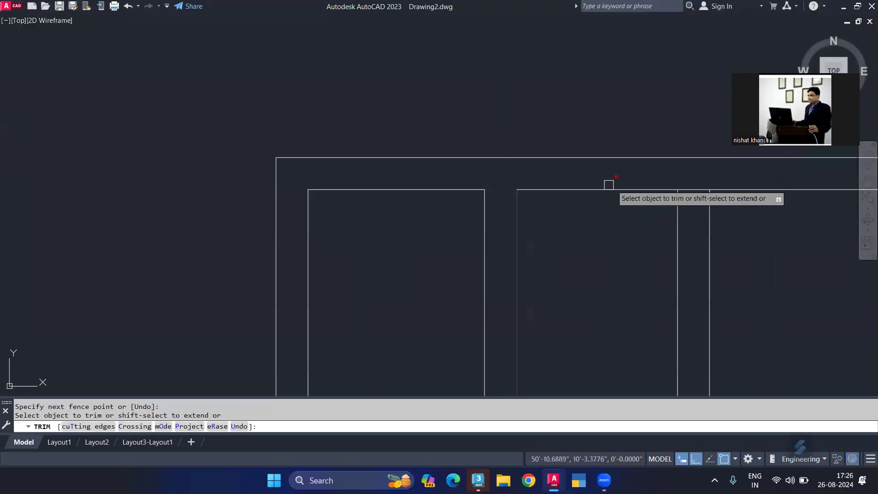
{"action": "left_click_drag", "start_coordinate": [685, 186], "coordinate": [688, 196]}
{"action": "scroll", "coordinate": [678, 171], "scroll_direction": "down", "scroll_amount": 4}
{"action": "scroll", "coordinate": [668, 308], "scroll_direction": "up", "scroll_amount": 2}
{"action": "scroll", "coordinate": [686, 345], "scroll_direction": "up", "scroll_amount": 2}
{"action": "left_click_drag", "start_coordinate": [577, 362], "coordinate": [682, 359]}
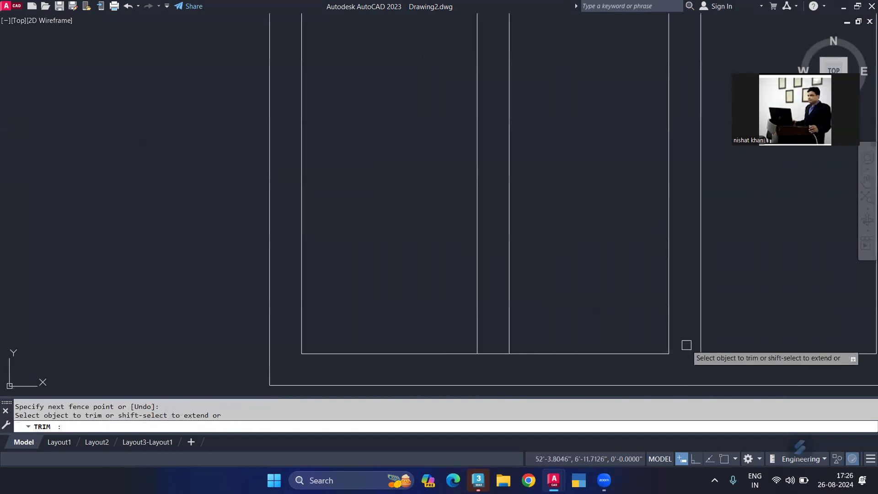
{"action": "left_click_drag", "start_coordinate": [477, 366], "coordinate": [490, 353]}
{"action": "scroll", "coordinate": [487, 311], "scroll_direction": "down", "scroll_amount": 8}
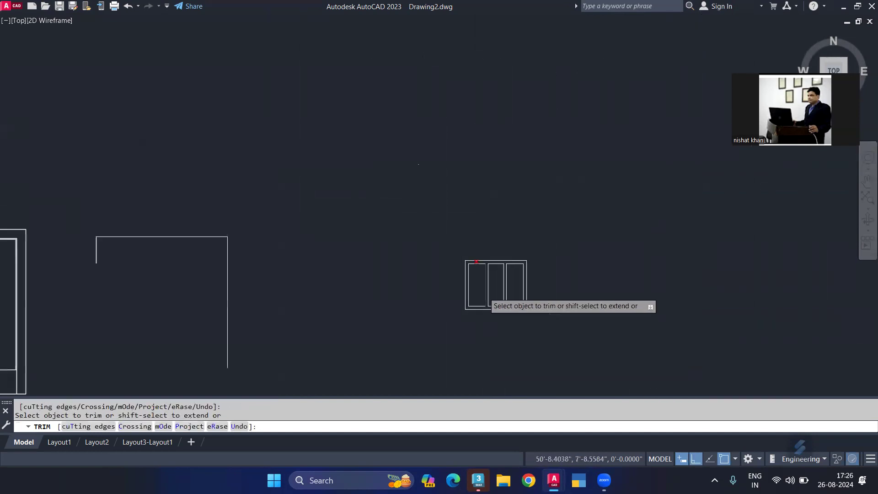
{"action": "key", "text": "Return"}
Join the whole window frame's lines into closed panel polylines.
{"action": "left_click", "coordinate": [423, 211]}
{"action": "left_click", "coordinate": [589, 347]}
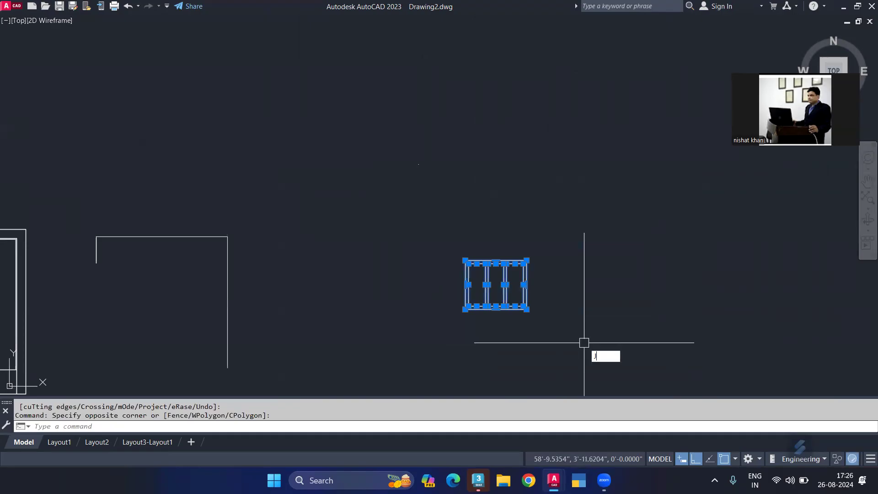
{"action": "key", "text": "Return"}
Switch to the southwest isometric view with -VIEW SW.
{"action": "type", "text": "IEW"}
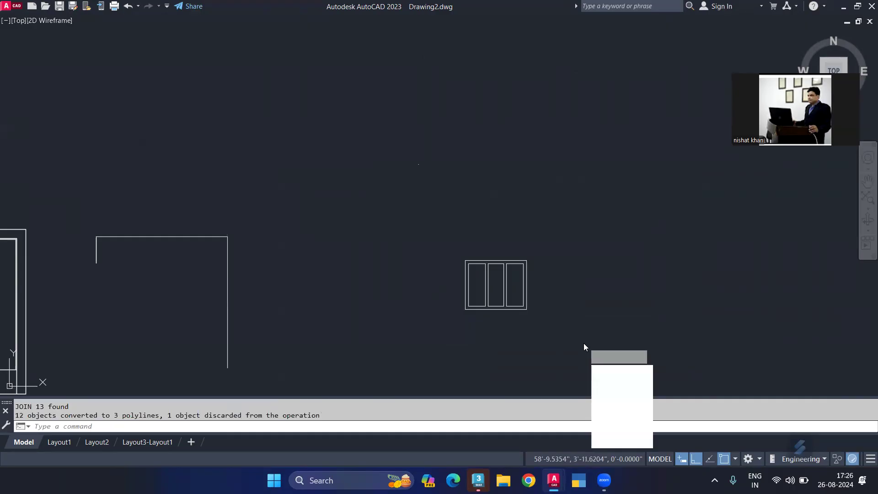
{"action": "key", "text": "Return"}
{"action": "type", "text": "SW"}
{"action": "key", "text": "Return"}
{"action": "scroll", "coordinate": [618, 167], "scroll_direction": "up", "scroll_amount": 5}
{"action": "scroll", "coordinate": [566, 221], "scroll_direction": "down", "scroll_amount": 1}
{"action": "scroll", "coordinate": [543, 210], "scroll_direction": "up", "scroll_amount": 1}
Presspull the window frame area to 3 units thick.
{"action": "type", "text": "PRESSPULL"}
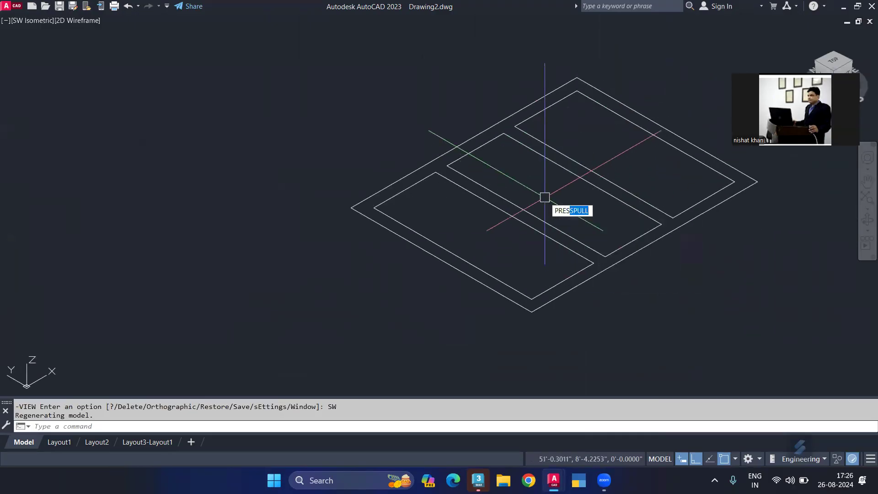
{"action": "key", "text": "Return"}
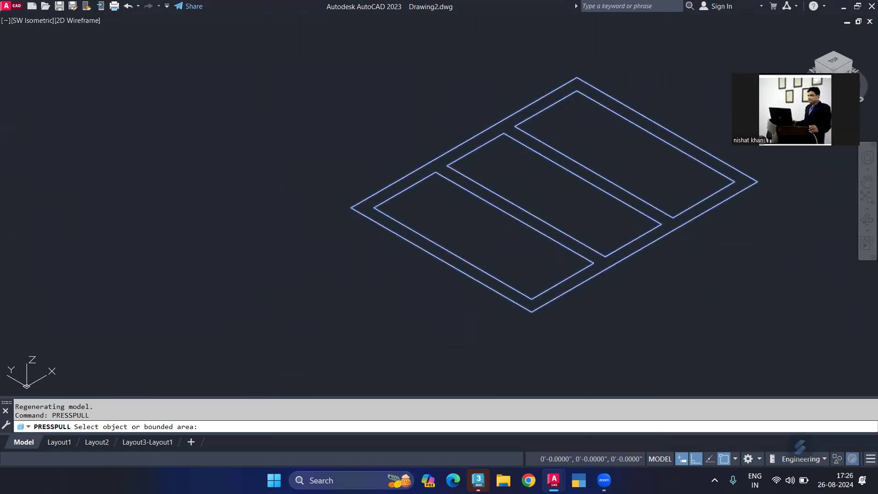
{"action": "left_click", "coordinate": [603, 183]}
{"action": "type", "text": "3"}
{"action": "key", "text": "Return"}
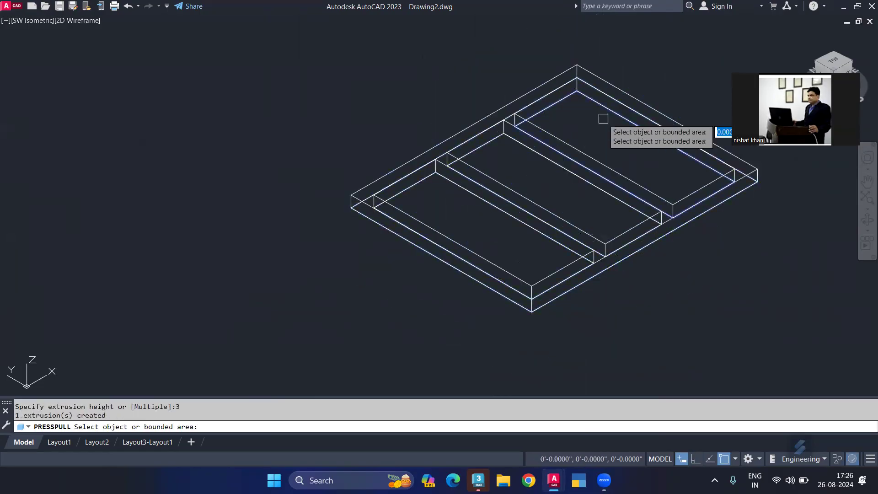
Presspull the middle, left and right inner panel areas 0.25 high.
{"action": "left_click", "coordinate": [576, 198]}
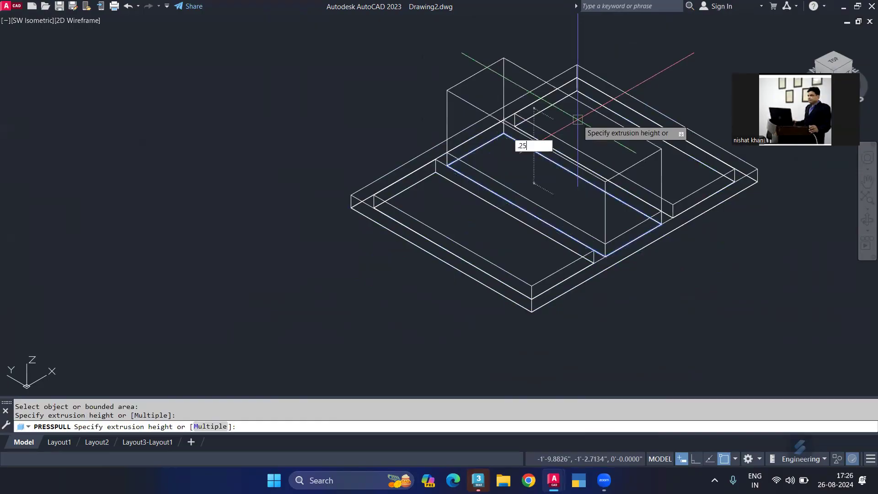
{"action": "key", "text": "Return"}
{"action": "left_click", "coordinate": [508, 239]}
{"action": "left_click", "coordinate": [556, 172]}
{"action": "left_click", "coordinate": [670, 160]}
{"action": "left_click", "coordinate": [693, 119]}
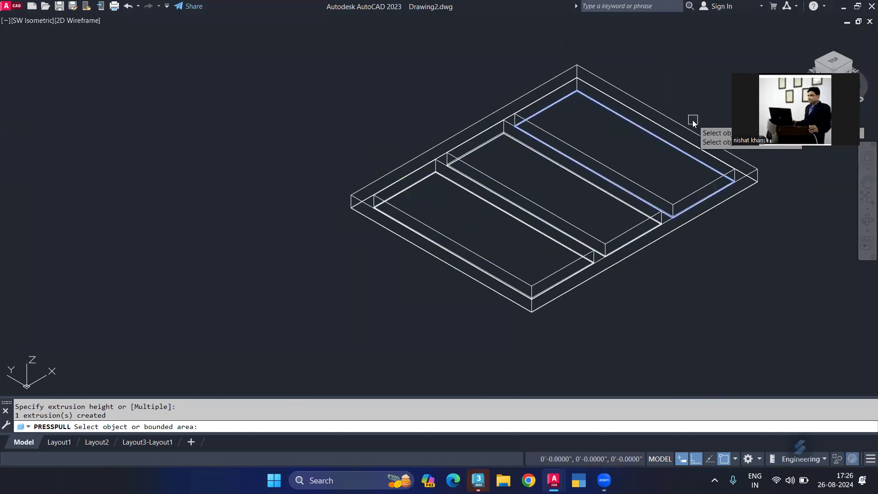
{"action": "key", "text": "Return"}
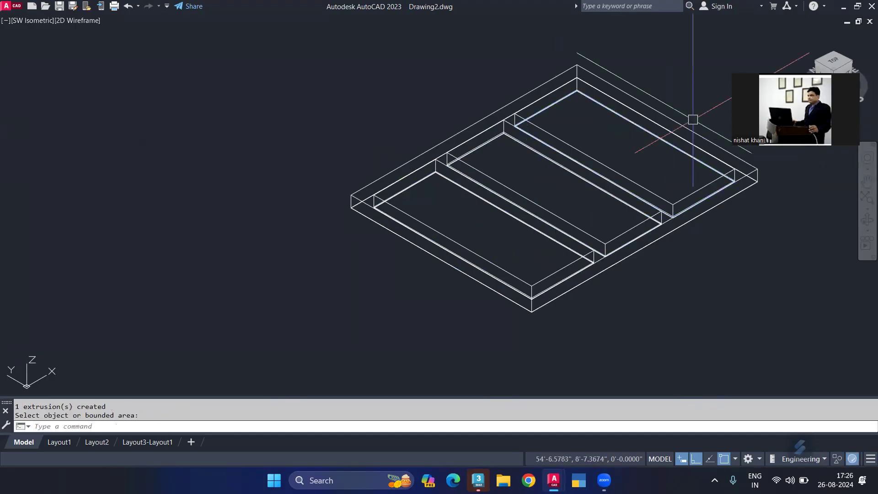
Shade the model and select the middle, left and right panel solids.
{"action": "type", "text": "shade"}
{"action": "key", "text": "Return"}
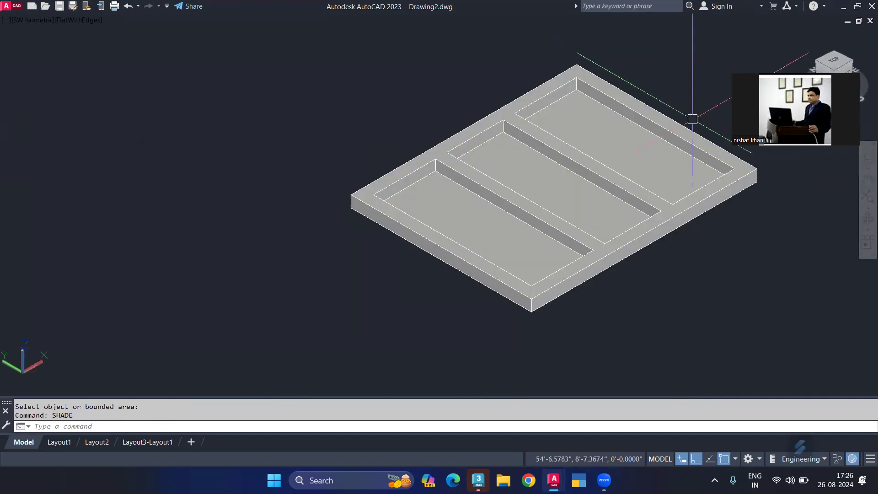
{"action": "left_click", "coordinate": [636, 146]}
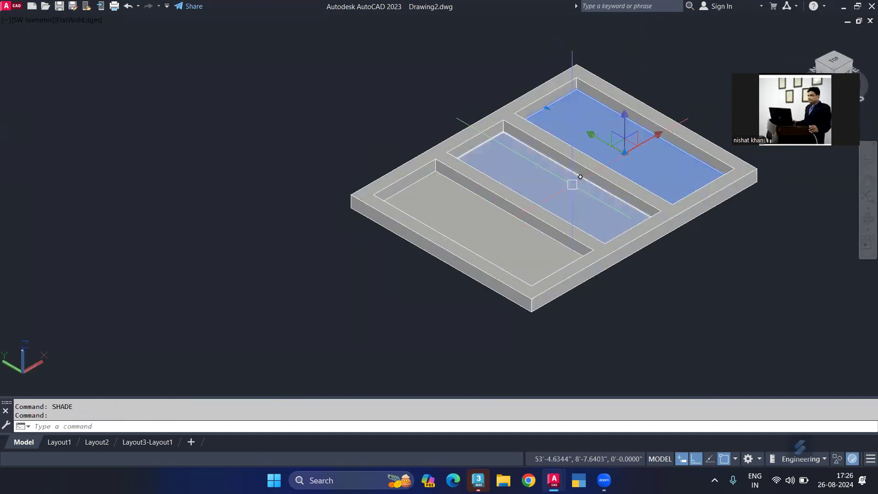
{"action": "key", "text": "Escape"}
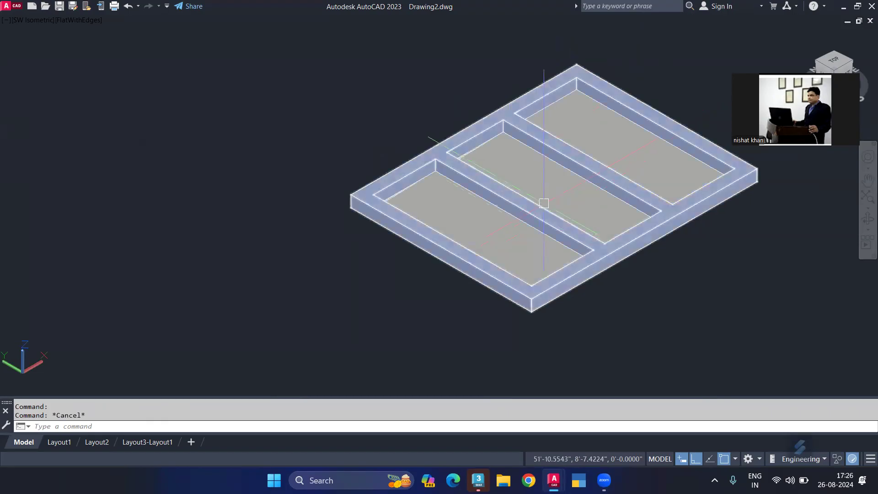
{"action": "left_click", "coordinate": [572, 198]}
{"action": "left_click", "coordinate": [517, 245]}
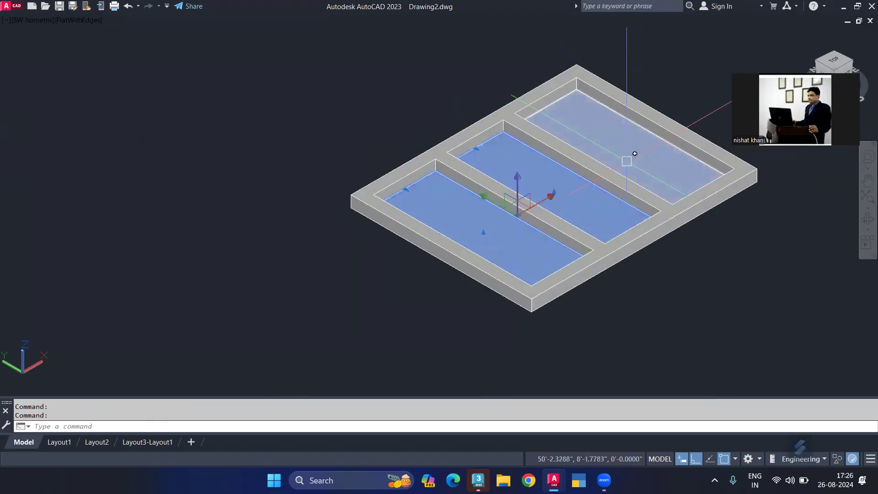
{"action": "left_click", "coordinate": [622, 156]}
{"action": "scroll", "coordinate": [581, 83], "scroll_direction": "up", "scroll_amount": 3}
{"action": "scroll", "coordinate": [581, 82], "scroll_direction": "up", "scroll_amount": 4}
{"action": "scroll", "coordinate": [559, 172], "scroll_direction": "down", "scroll_amount": 2}
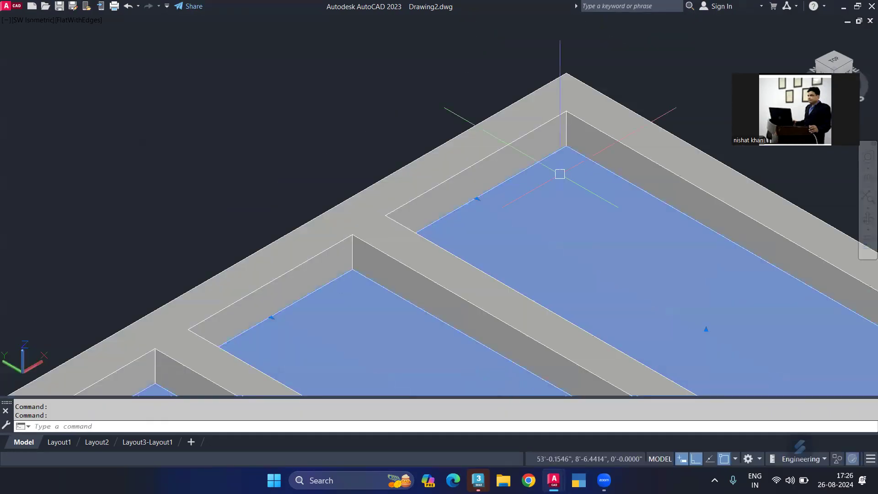
Raise the three panels 2 units, then crossing-select the whole window.
{"action": "type", "text": "m"}
{"action": "key", "text": "Return"}
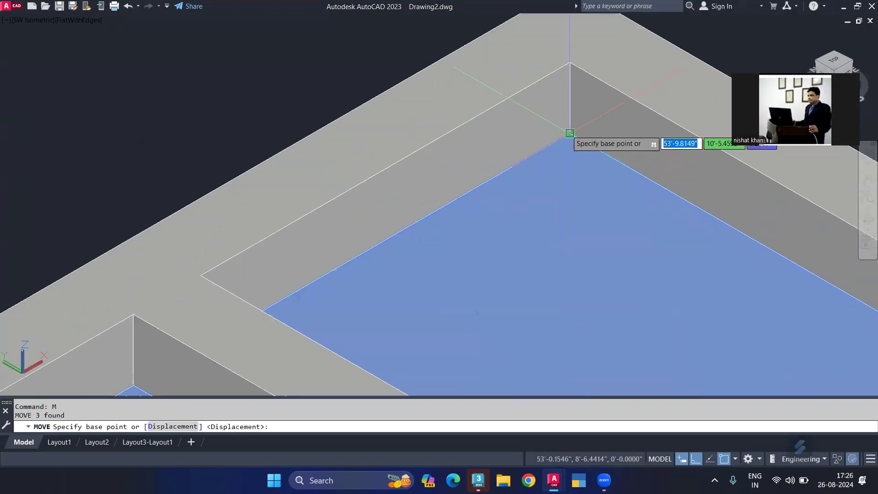
{"action": "left_click", "coordinate": [567, 141]}
{"action": "scroll", "coordinate": [578, 43], "scroll_direction": "down", "scroll_amount": 5}
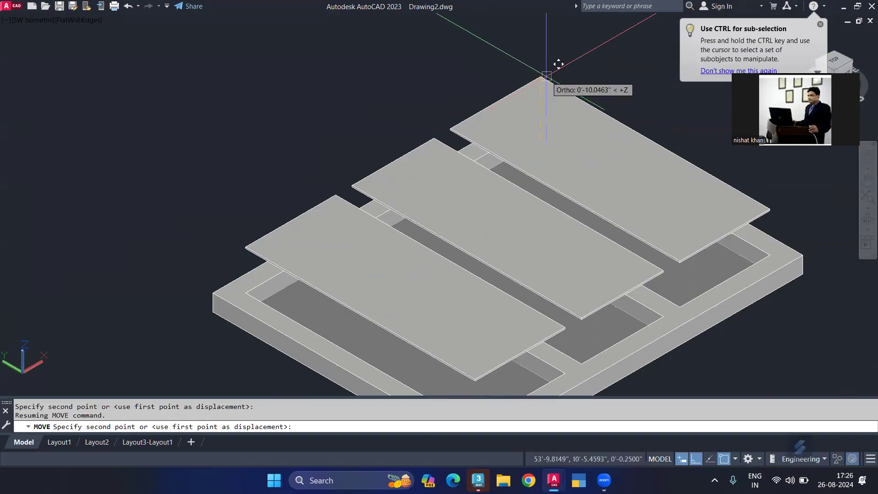
{"action": "type", "text": "2"}
{"action": "key", "text": "Return"}
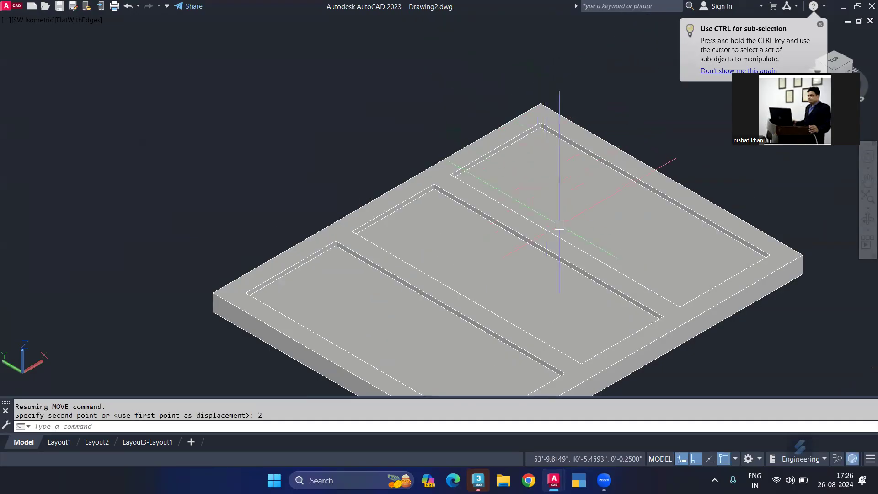
{"action": "scroll", "coordinate": [541, 203], "scroll_direction": "down", "scroll_amount": 4}
{"action": "left_click", "coordinate": [626, 150]}
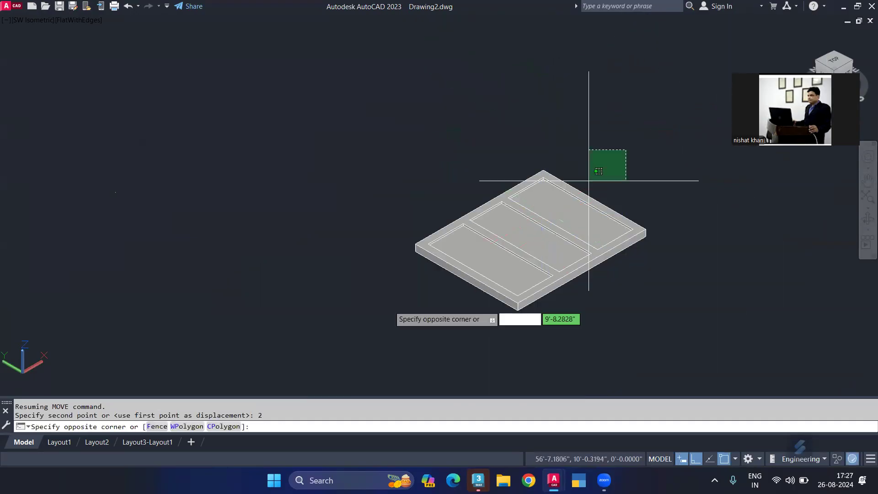
{"action": "left_click", "coordinate": [385, 308]}
Group the frame and panels, then rotate the window 90 degrees to stand upright.
{"action": "type", "text": "g"}
{"action": "key", "text": "Return"}
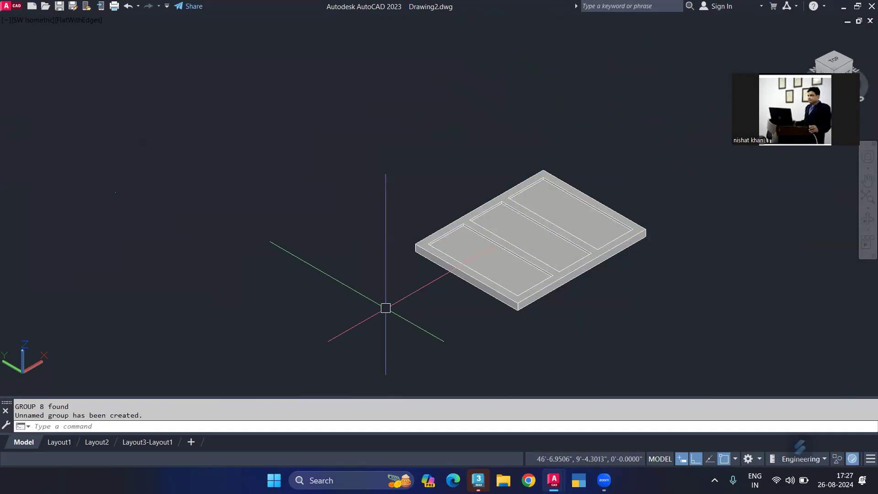
{"action": "left_click", "coordinate": [509, 241]}
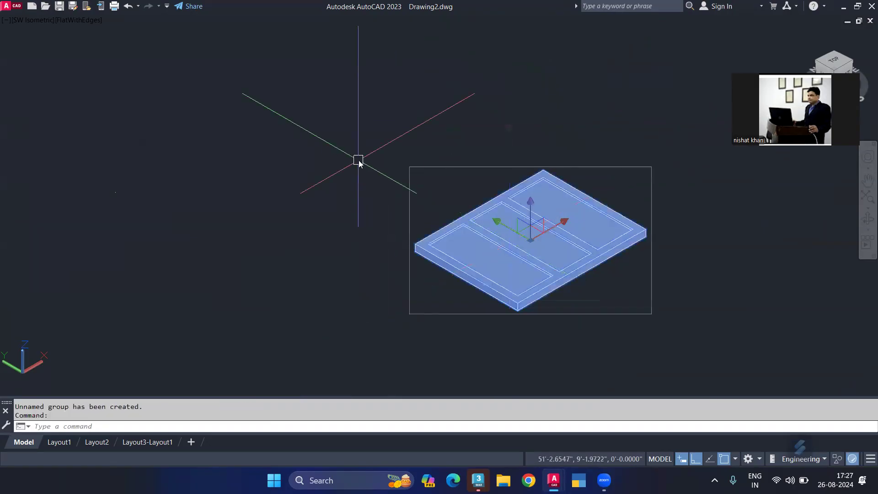
{"action": "type", "text": "3DR"}
{"action": "key", "text": "Return"}
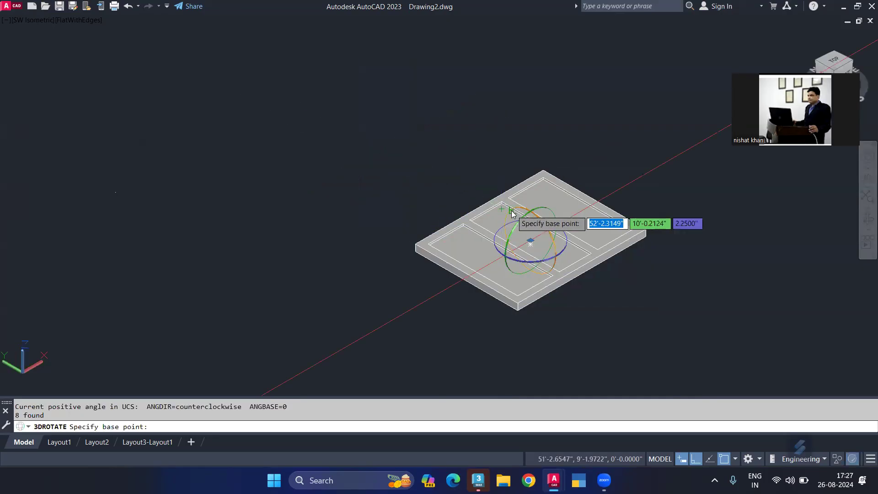
{"action": "left_click", "coordinate": [511, 210]}
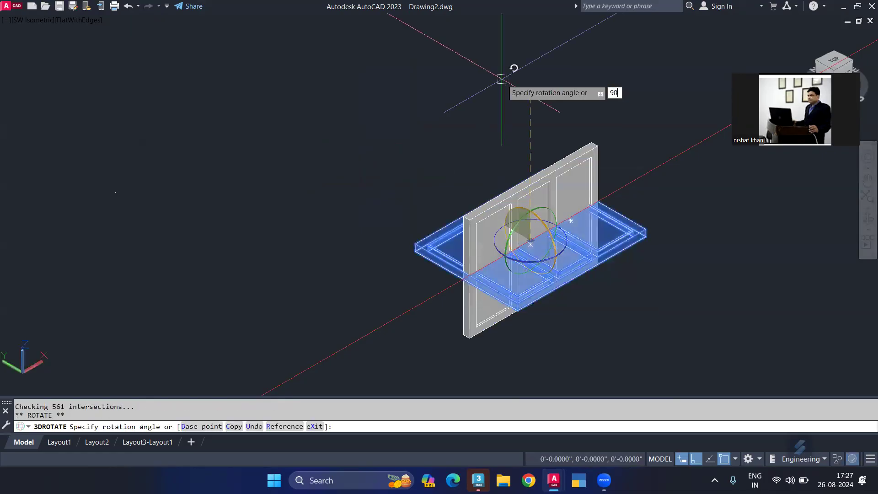
{"action": "key", "text": "Return"}
{"action": "key", "text": "Escape"}
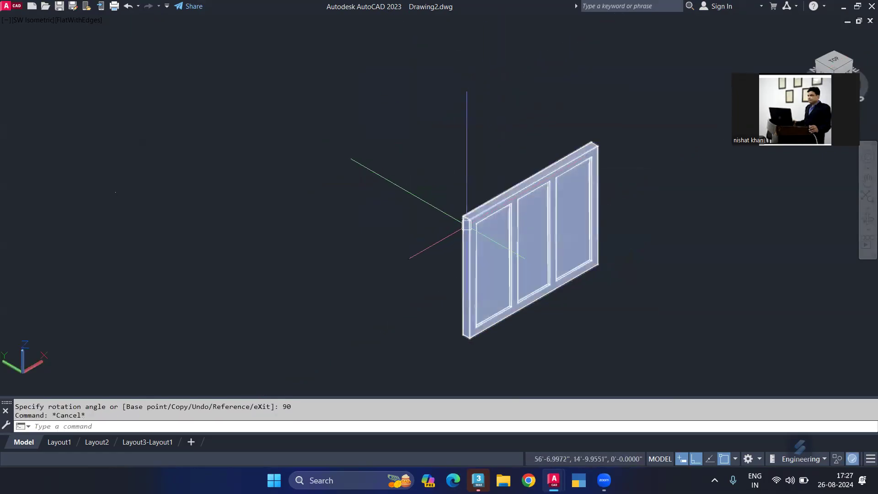
Move the upright window over to the room and place it against the wall.
{"action": "type", "text": "m"}
{"action": "key", "text": "Return"}
{"action": "scroll", "coordinate": [464, 333], "scroll_direction": "up", "scroll_amount": 2}
{"action": "left_click", "coordinate": [465, 334]}
{"action": "scroll", "coordinate": [465, 333], "scroll_direction": "down", "scroll_amount": 5}
{"action": "scroll", "coordinate": [454, 316], "scroll_direction": "down", "scroll_amount": 1}
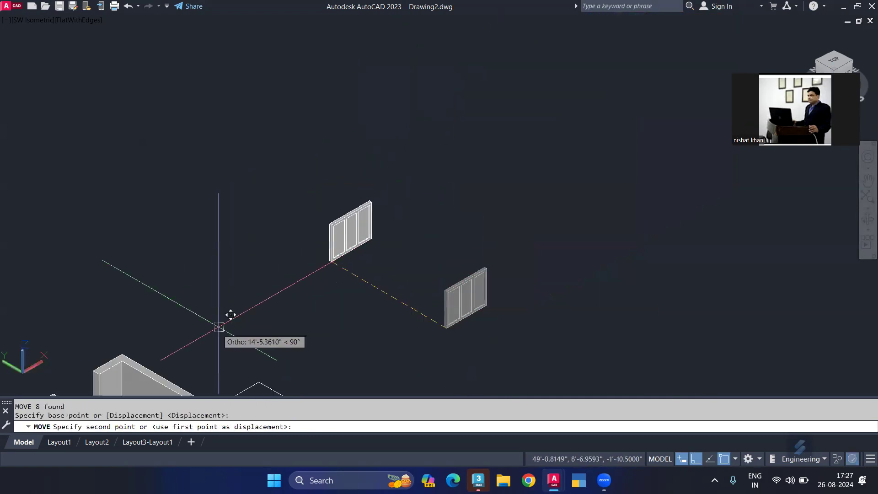
{"action": "middle_click_drag", "start_coordinate": [230, 314], "coordinate": [452, 172]}
{"action": "scroll", "coordinate": [363, 268], "scroll_direction": "up", "scroll_amount": 1}
{"action": "scroll", "coordinate": [298, 275], "scroll_direction": "up", "scroll_amount": 2}
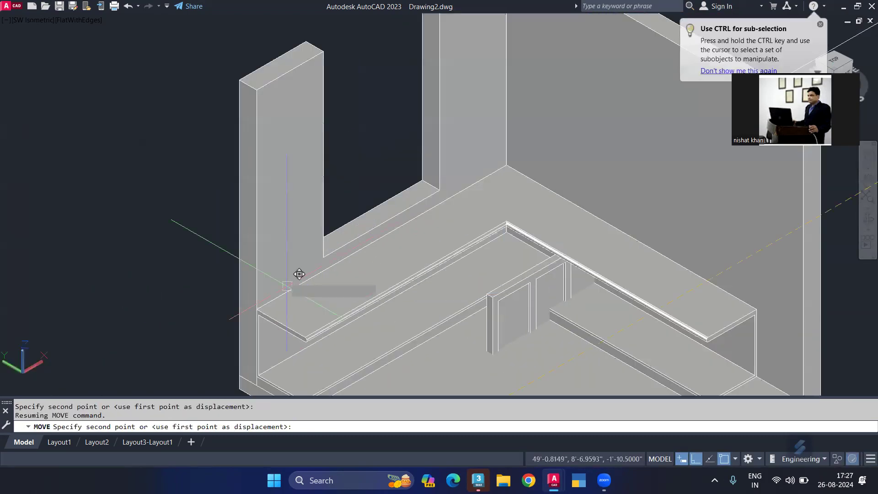
{"action": "scroll", "coordinate": [324, 249], "scroll_direction": "up", "scroll_amount": 2}
{"action": "scroll", "coordinate": [361, 239], "scroll_direction": "up", "scroll_amount": 2}
{"action": "scroll", "coordinate": [370, 237], "scroll_direction": "down", "scroll_amount": 1}
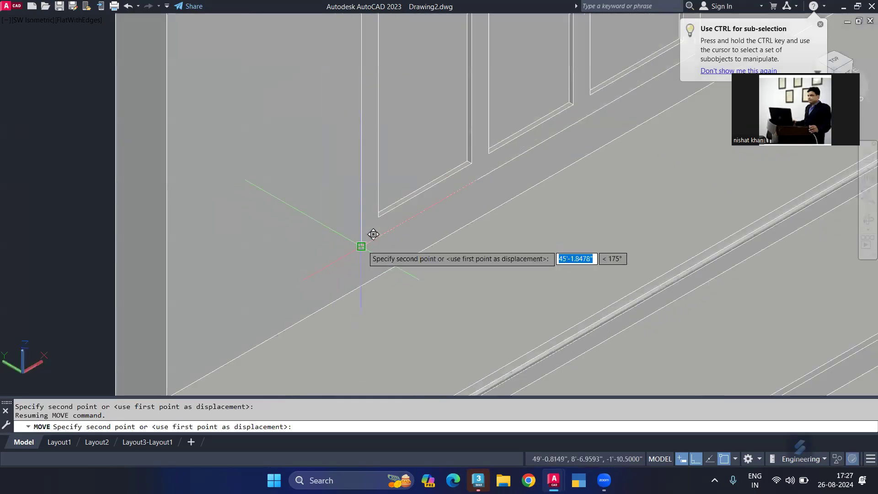
{"action": "scroll", "coordinate": [373, 235], "scroll_direction": "down", "scroll_amount": 1}
{"action": "left_click", "coordinate": [364, 243]}
{"action": "scroll", "coordinate": [348, 224], "scroll_direction": "down", "scroll_amount": 2}
{"action": "scroll", "coordinate": [333, 202], "scroll_direction": "down", "scroll_amount": 2}
{"action": "middle_click_drag", "start_coordinate": [223, 172], "coordinate": [435, 145], "text": "shift"}
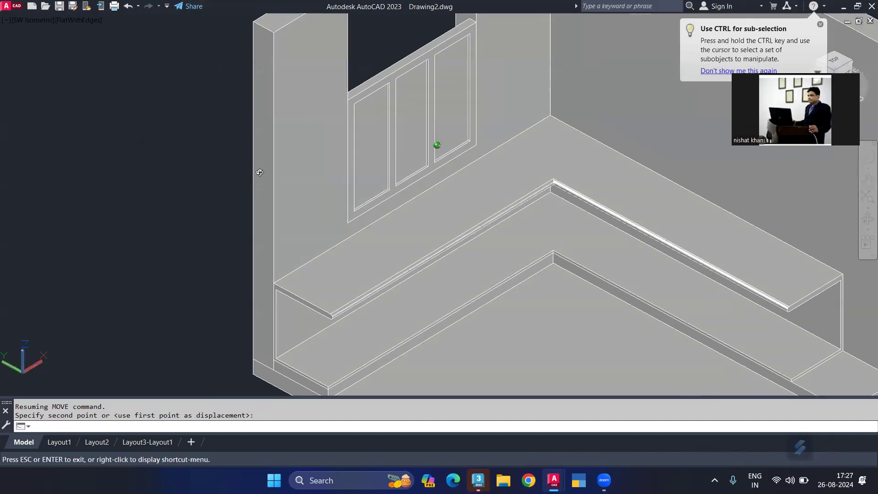
{"action": "scroll", "coordinate": [435, 145], "scroll_direction": "up", "scroll_amount": 2}
{"action": "scroll", "coordinate": [503, 158], "scroll_direction": "up", "scroll_amount": 3}
Move the window 6 inches from its corner base point.
{"action": "left_click", "coordinate": [508, 160]}
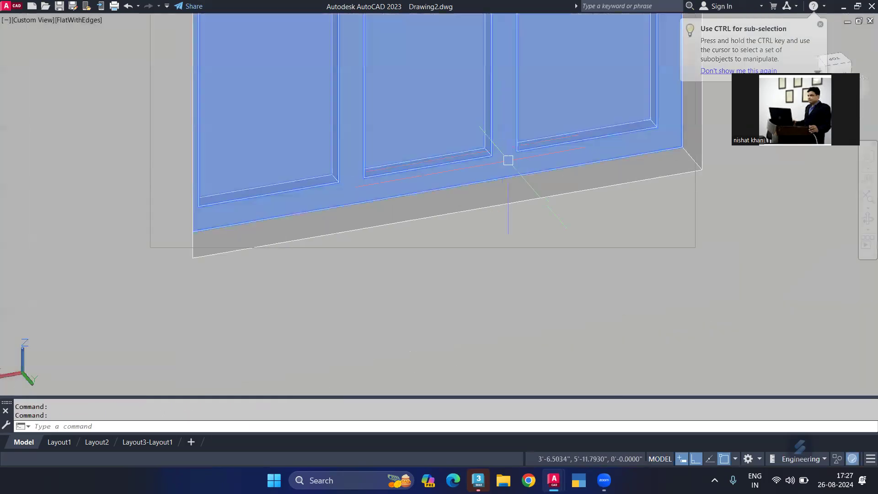
{"action": "type", "text": "M"}
{"action": "key", "text": "Return"}
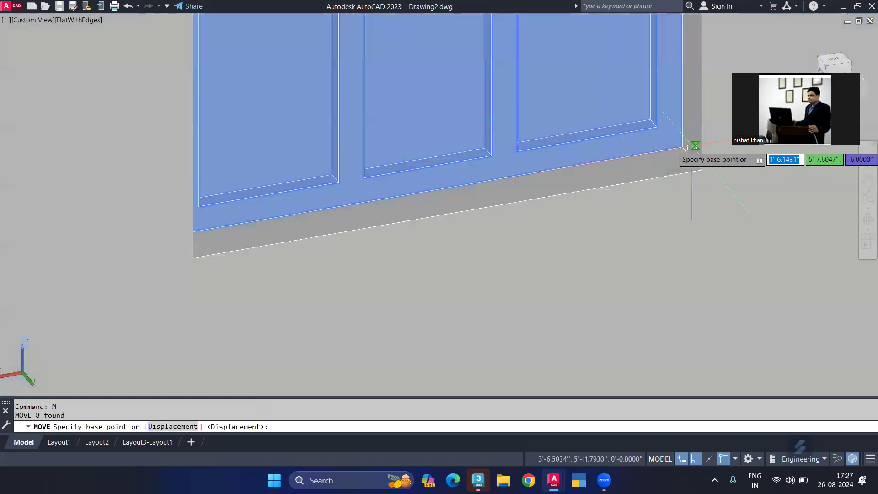
{"action": "left_click", "coordinate": [682, 147]}
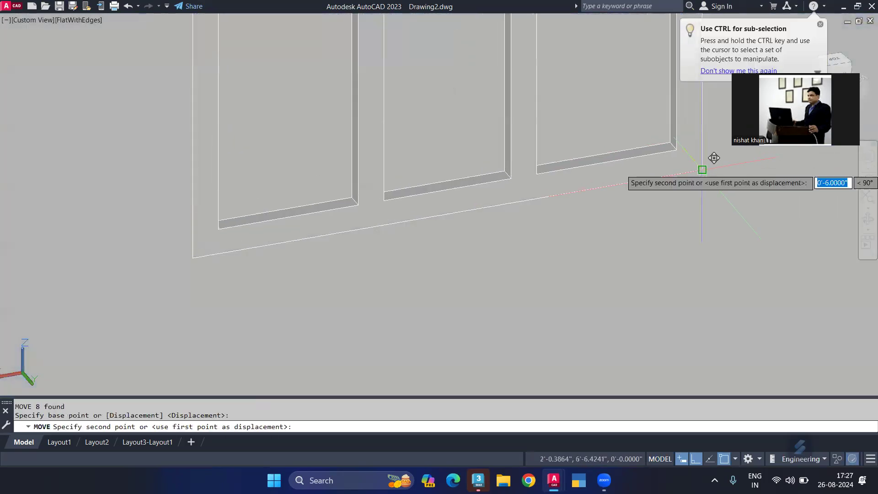
{"action": "type", "text": "6"}
{"action": "key", "text": "Return"}
{"action": "scroll", "coordinate": [701, 168], "scroll_direction": "down", "scroll_amount": 3}
{"action": "middle_click_drag", "start_coordinate": [607, 121], "coordinate": [545, 207]}
Push the window 3 units along the gizmo's Y axis into the wall opening.
{"action": "left_click", "coordinate": [552, 207]}
{"action": "left_click", "coordinate": [538, 210]}
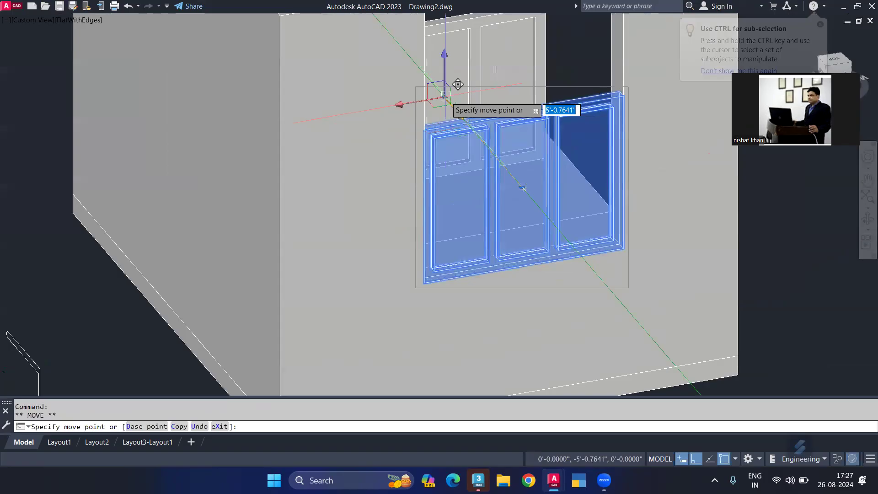
{"action": "type", "text": "3"}
{"action": "key", "text": "Return"}
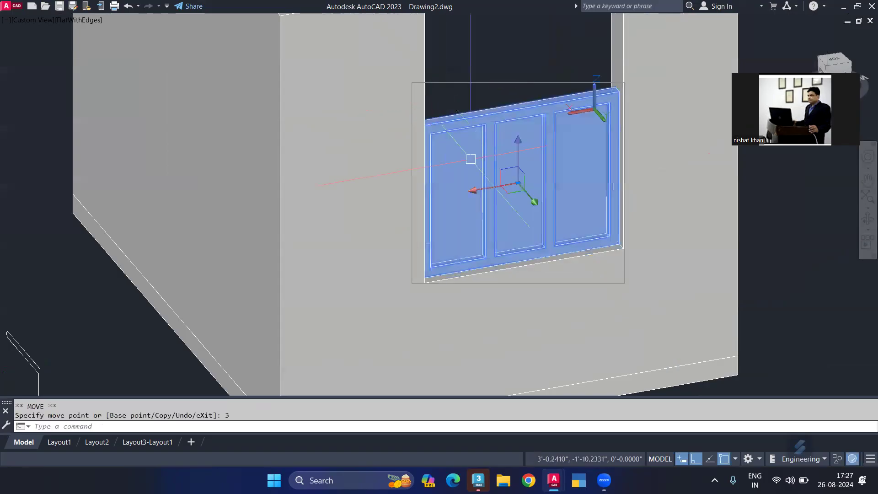
{"action": "key", "text": "Escape"}
{"action": "scroll", "coordinate": [567, 237], "scroll_direction": "down", "scroll_amount": 5}
{"action": "mouse_move", "coordinate": [540, 137]}
{"action": "middle_mouse_down", "text": "shift"}
{"action": "mouse_move", "coordinate": [460, 208]}
{"action": "mouse_move", "coordinate": [353, 210]}
{"action": "middle_mouse_up", "text": "shift"}
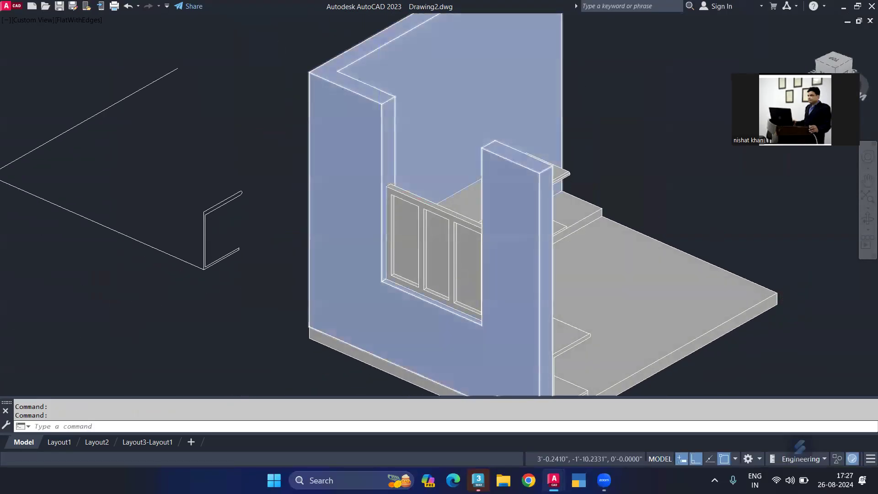
Cancel the stray line and pan the view down toward the window top.
{"action": "scroll", "coordinate": [398, 207], "scroll_direction": "up", "scroll_amount": 5}
{"action": "scroll", "coordinate": [399, 207], "scroll_direction": "up", "scroll_amount": 3}
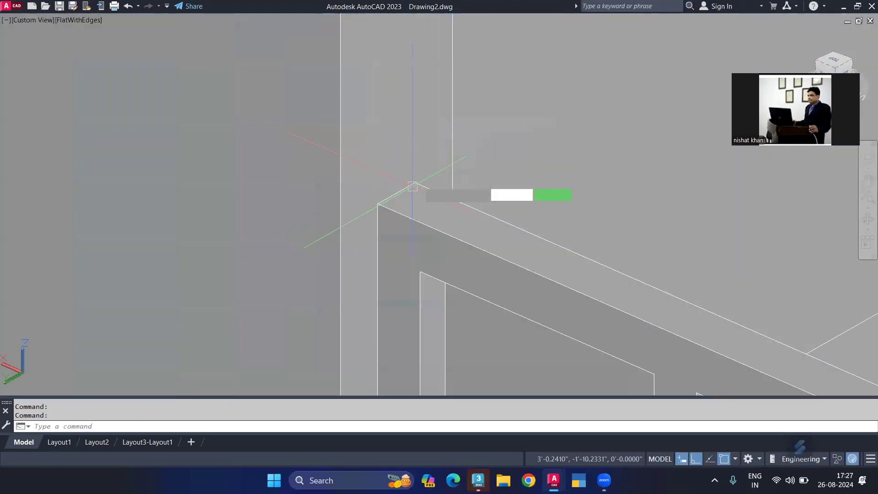
{"action": "key", "text": "Escape"}
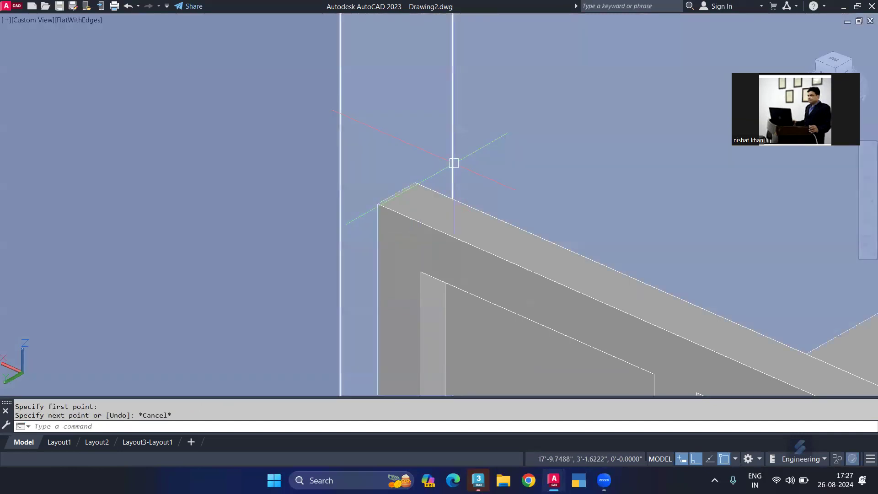
{"action": "middle_click_drag", "start_coordinate": [456, 170], "coordinate": [443, 306]}
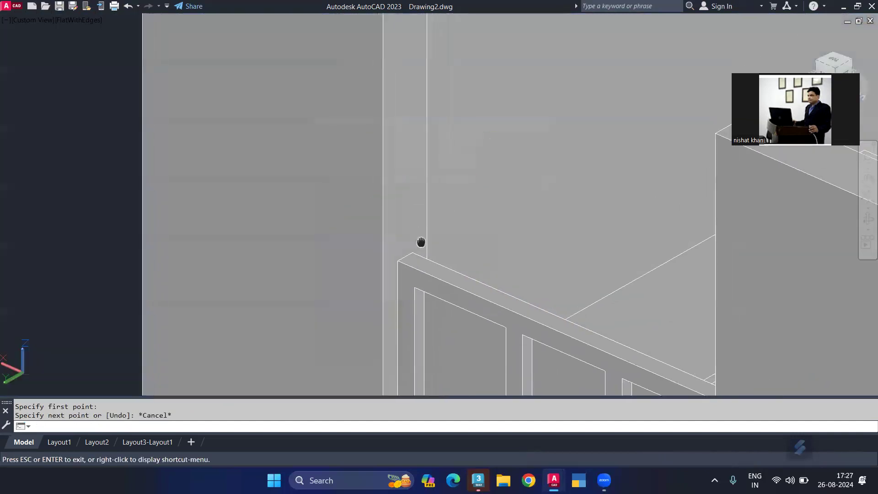
{"action": "scroll", "coordinate": [442, 306], "scroll_direction": "down", "scroll_amount": 5}
{"action": "scroll", "coordinate": [387, 170], "scroll_direction": "up", "scroll_amount": 2}
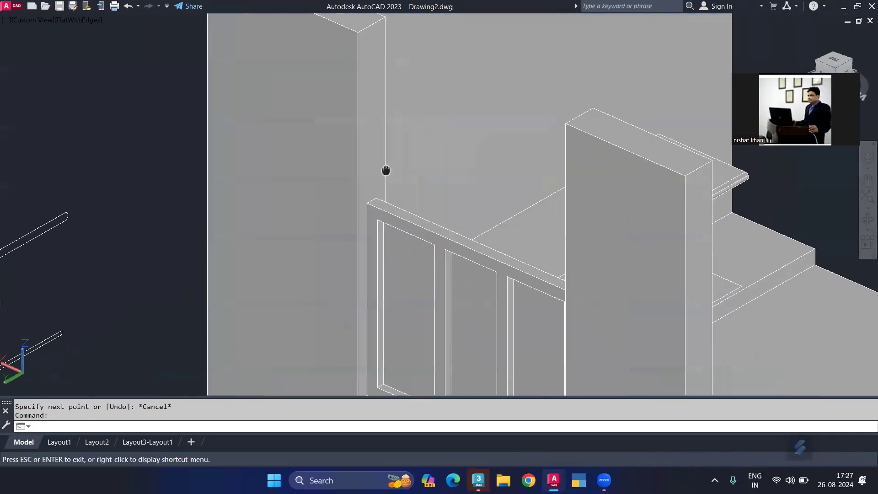
{"action": "scroll", "coordinate": [385, 168], "scroll_direction": "down", "scroll_amount": 1}
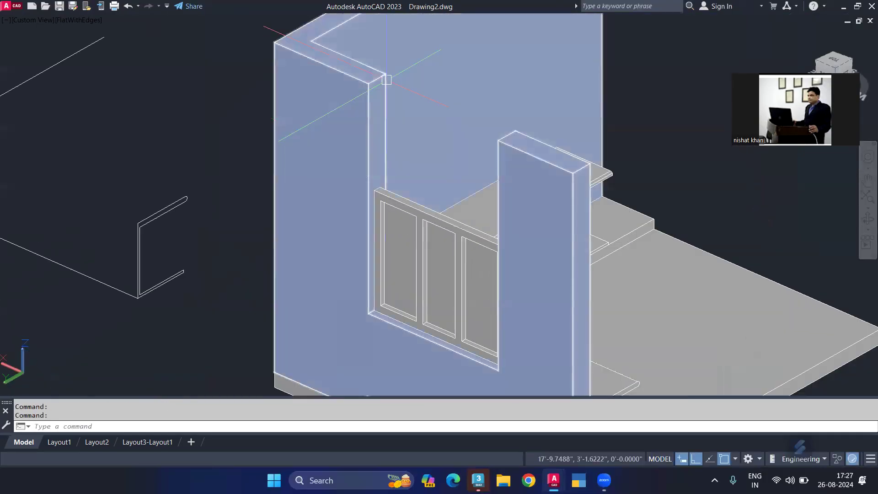
Draw a solid box from the wall corner to the column top.
{"action": "type", "text": "box"}
{"action": "key", "text": "Return"}
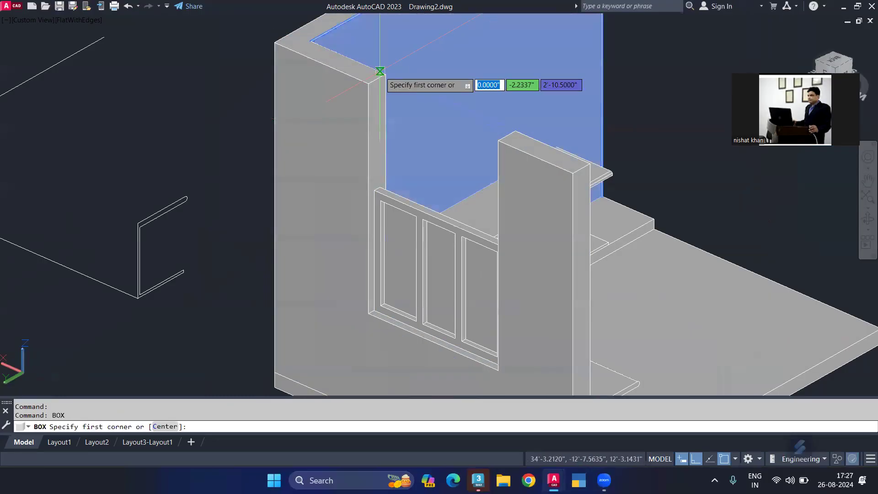
{"action": "left_click", "coordinate": [385, 74]}
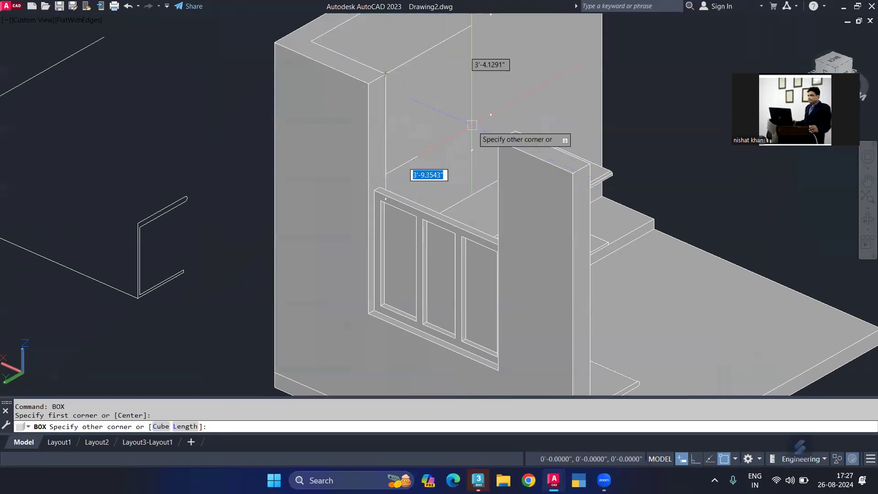
{"action": "left_click", "coordinate": [499, 140]}
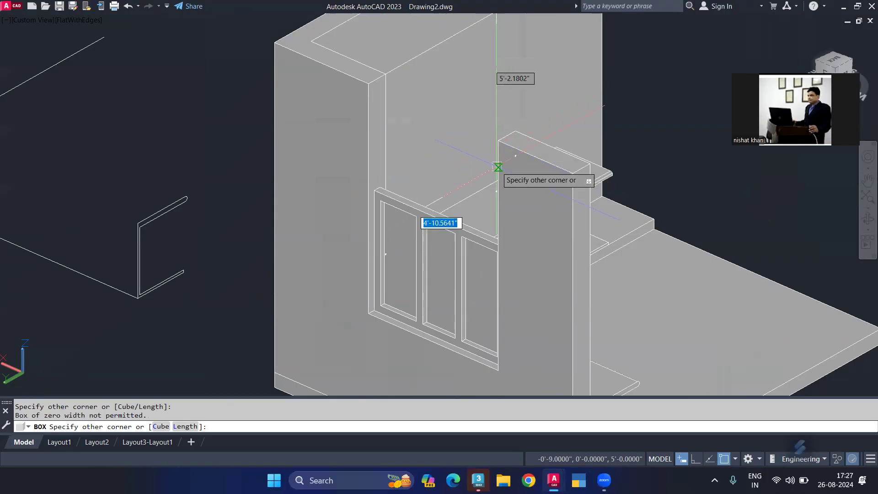
{"action": "scroll", "coordinate": [497, 162], "scroll_direction": "up", "scroll_amount": 2}
{"action": "scroll", "coordinate": [498, 141], "scroll_direction": "up", "scroll_amount": 1}
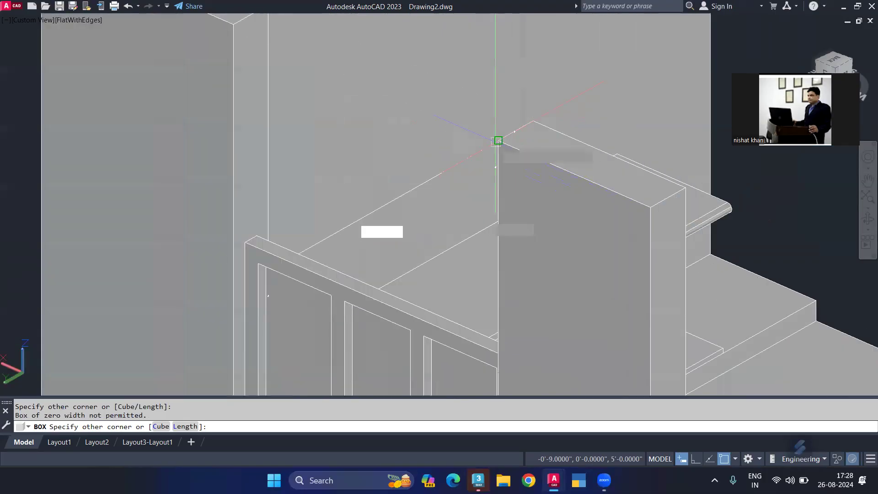
{"action": "left_click", "coordinate": [498, 191]}
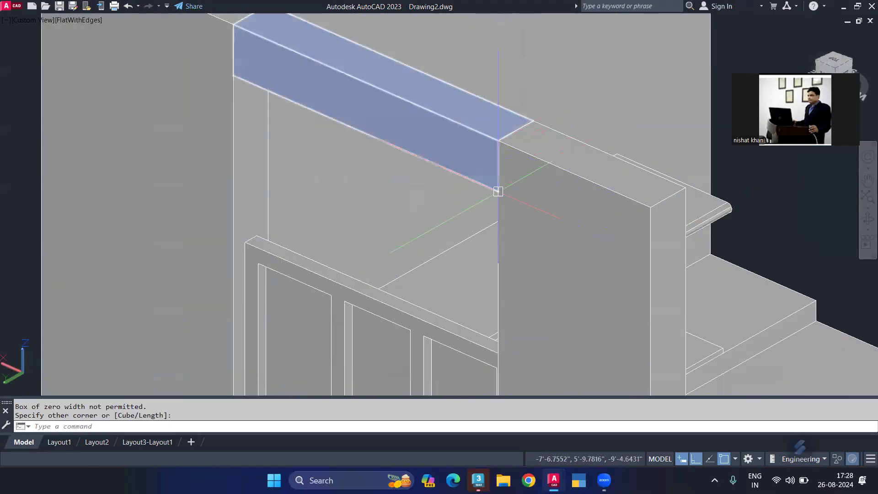
{"action": "key", "text": "Escape"}
Face the wall above the window and pick that gap for a PRESSPULL extrusion.
{"action": "mouse_move", "coordinate": [408, 231]}
{"action": "middle_mouse_down", "text": "shift"}
{"action": "mouse_move", "coordinate": [438, 124]}
{"action": "mouse_move", "coordinate": [498, 218]}
{"action": "mouse_move", "coordinate": [456, 126]}
{"action": "mouse_move", "coordinate": [505, 250]}
{"action": "mouse_move", "coordinate": [465, 129]}
{"action": "mouse_move", "coordinate": [463, 158]}
{"action": "middle_mouse_up", "text": "shift"}
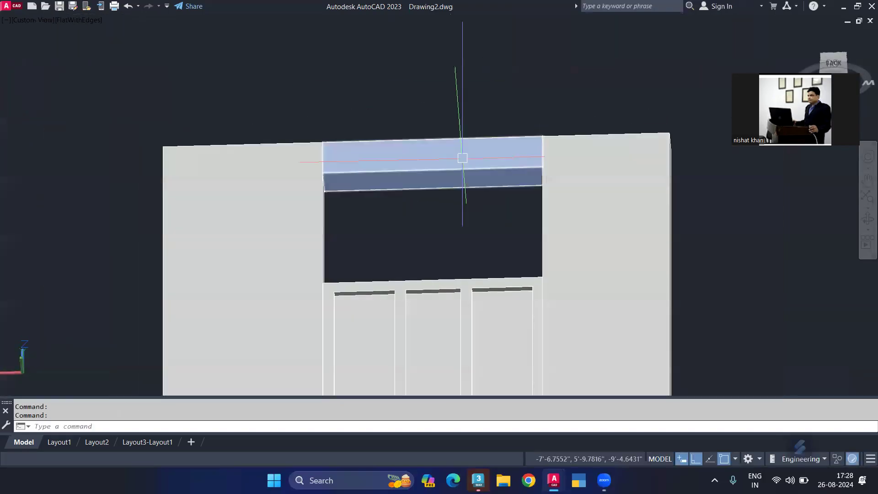
{"action": "type", "text": "pre"}
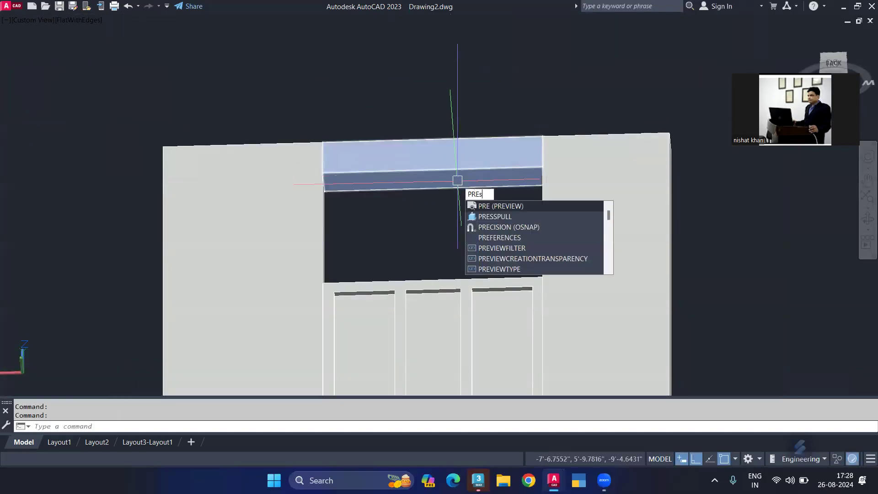
{"action": "type", "text": "ss"}
{"action": "key", "text": "Escape"}
{"action": "type", "text": "presspull"}
{"action": "key", "text": "Return"}
{"action": "scroll", "coordinate": [458, 180], "scroll_direction": "down", "scroll_amount": 1}
{"action": "scroll", "coordinate": [477, 190], "scroll_direction": "up", "scroll_amount": 2}
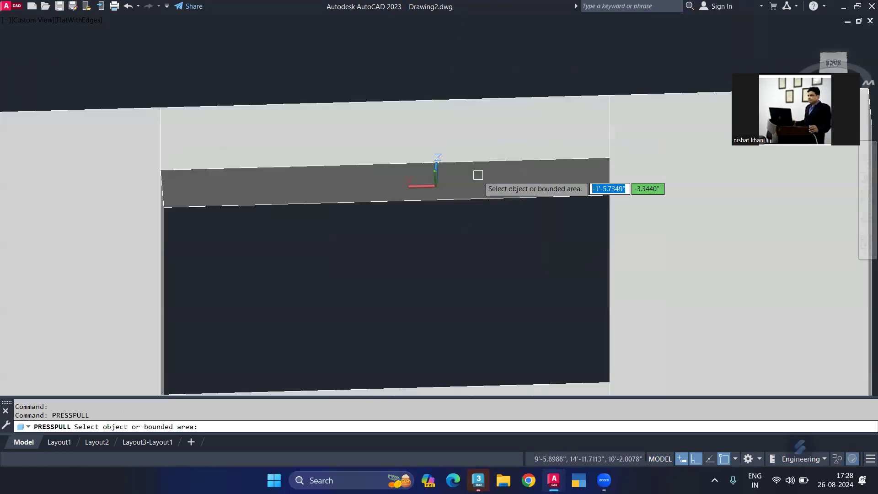
{"action": "left_click", "coordinate": [479, 178]}
{"action": "scroll", "coordinate": [479, 178], "scroll_direction": "down", "scroll_amount": 2}
{"action": "scroll", "coordinate": [499, 212], "scroll_direction": "up", "scroll_amount": 2}
Extrude the gap flush to the wall face, then begin a UNION of solids.
{"action": "scroll", "coordinate": [510, 234], "scroll_direction": "up", "scroll_amount": 5}
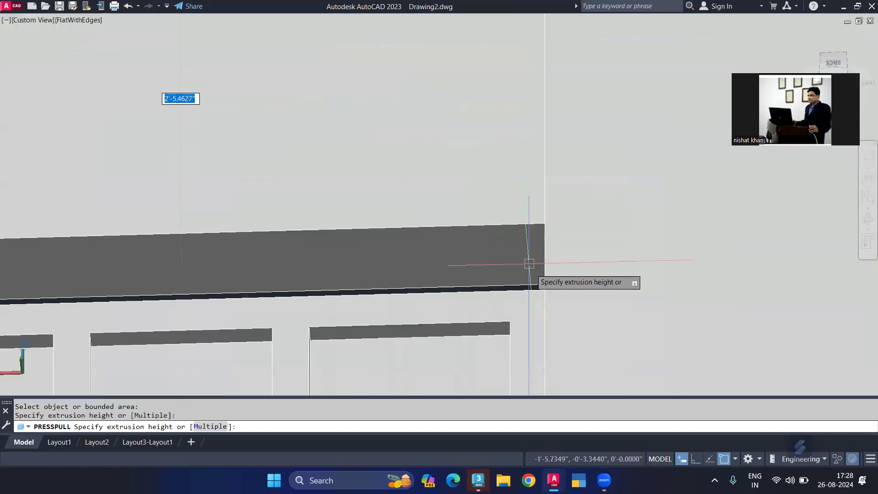
{"action": "left_click", "coordinate": [545, 290]}
{"action": "scroll", "coordinate": [406, 199], "scroll_direction": "down", "scroll_amount": 3}
{"action": "scroll", "coordinate": [403, 203], "scroll_direction": "down", "scroll_amount": 3}
{"action": "middle_click_drag", "start_coordinate": [416, 221], "coordinate": [444, 290], "text": "shift"}
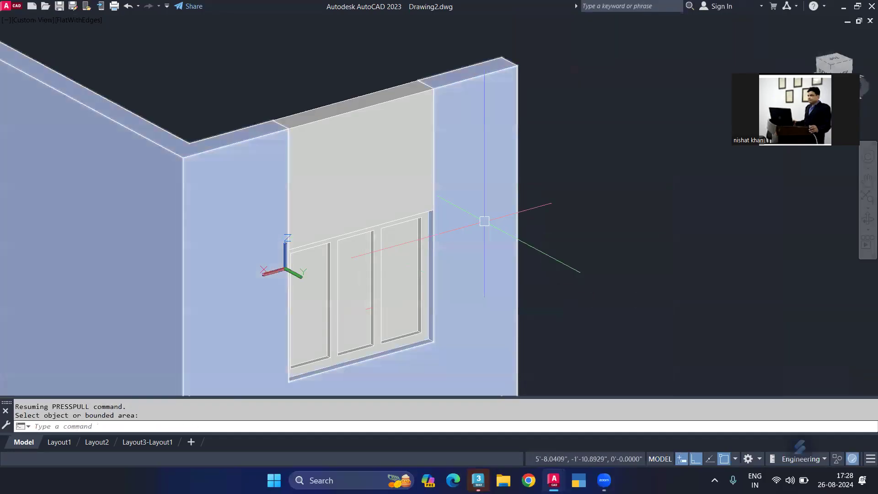
{"action": "key", "text": "Escape"}
{"action": "type", "text": "uni"}
{"action": "key", "text": "Return"}
Add the wall to the union so the lintel and wall form one solid.
{"action": "left_click", "coordinate": [392, 176]}
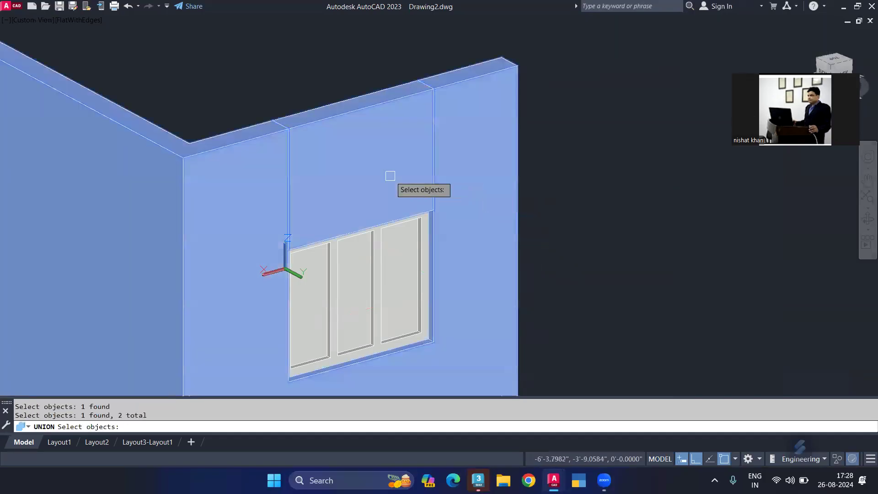
{"action": "scroll", "coordinate": [390, 176], "scroll_direction": "down", "scroll_amount": 4}
{"action": "middle_click_drag", "start_coordinate": [390, 176], "coordinate": [70, 177], "text": "shift"}
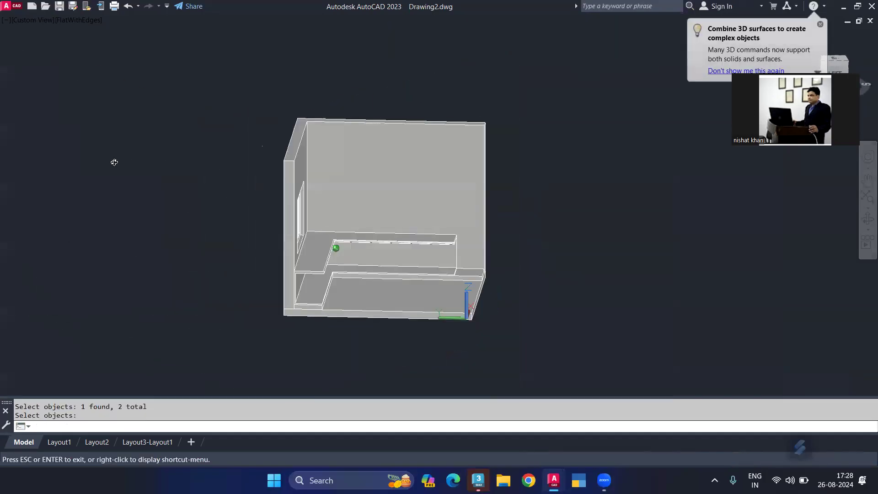
{"action": "key", "text": "Return"}
{"action": "scroll", "coordinate": [252, 206], "scroll_direction": "up", "scroll_amount": 2}
{"action": "scroll", "coordinate": [251, 206], "scroll_direction": "up", "scroll_amount": 3}
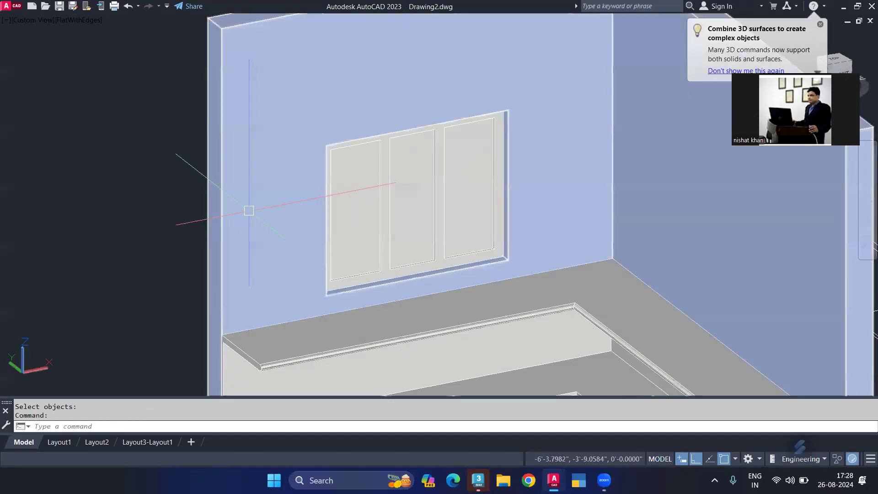
{"action": "scroll", "coordinate": [274, 183], "scroll_direction": "up", "scroll_amount": 2}
{"action": "scroll", "coordinate": [307, 210], "scroll_direction": "down", "scroll_amount": 3}
Orbit around the floor corner and open the Materials Browser with MA.
{"action": "key", "text": "Escape"}
{"action": "scroll", "coordinate": [306, 210], "scroll_direction": "down", "scroll_amount": 2}
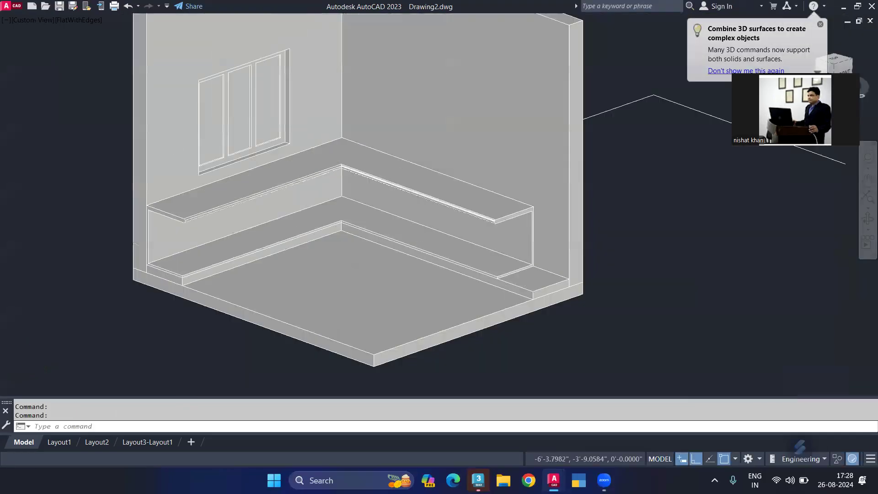
{"action": "scroll", "coordinate": [307, 210], "scroll_direction": "down", "scroll_amount": 2}
{"action": "scroll", "coordinate": [307, 210], "scroll_direction": "up", "scroll_amount": 6}
{"action": "middle_click_drag", "start_coordinate": [307, 210], "coordinate": [424, 206], "text": "shift"}
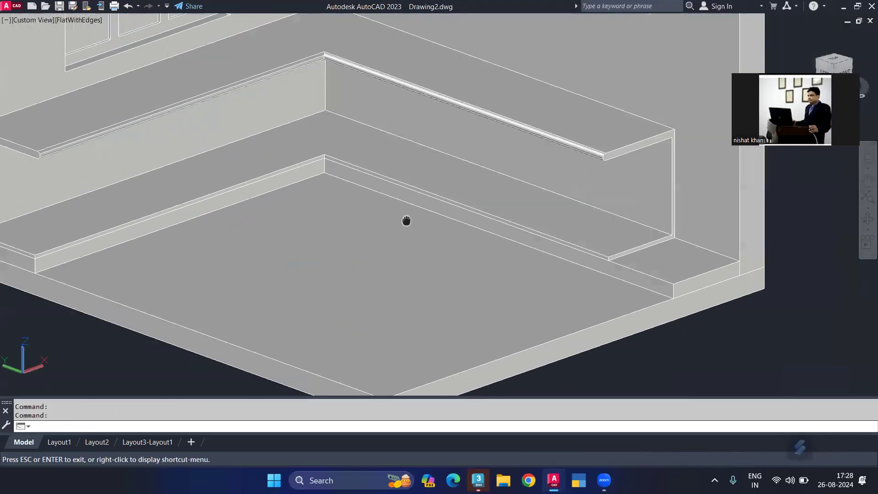
{"action": "scroll", "coordinate": [425, 207], "scroll_direction": "down", "scroll_amount": 4}
{"action": "scroll", "coordinate": [424, 207], "scroll_direction": "up", "scroll_amount": 3}
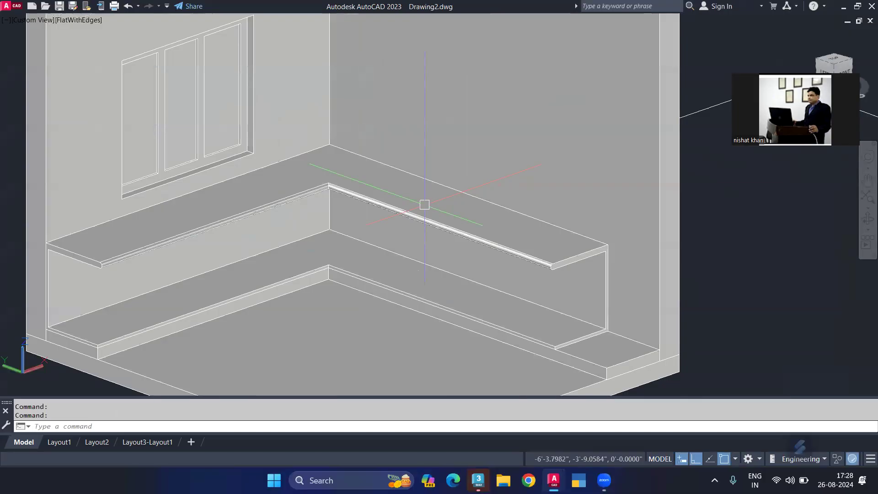
{"action": "type", "text": "ma"}
{"action": "key", "text": "Return"}
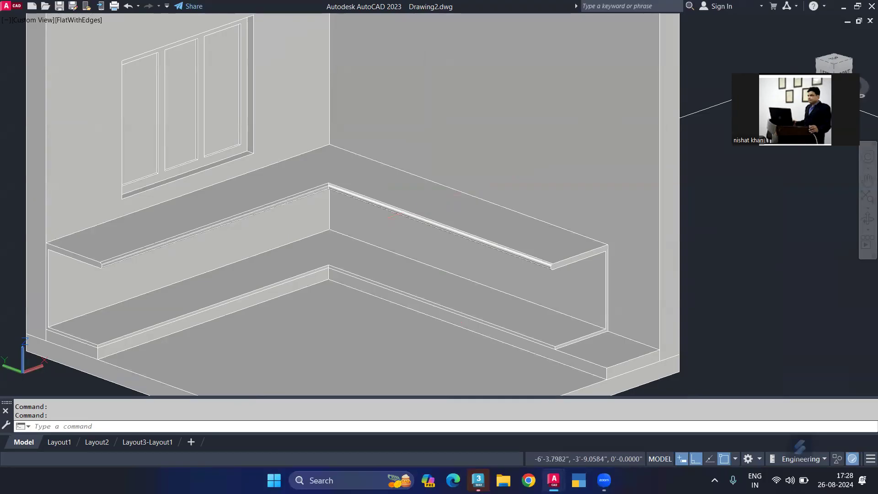
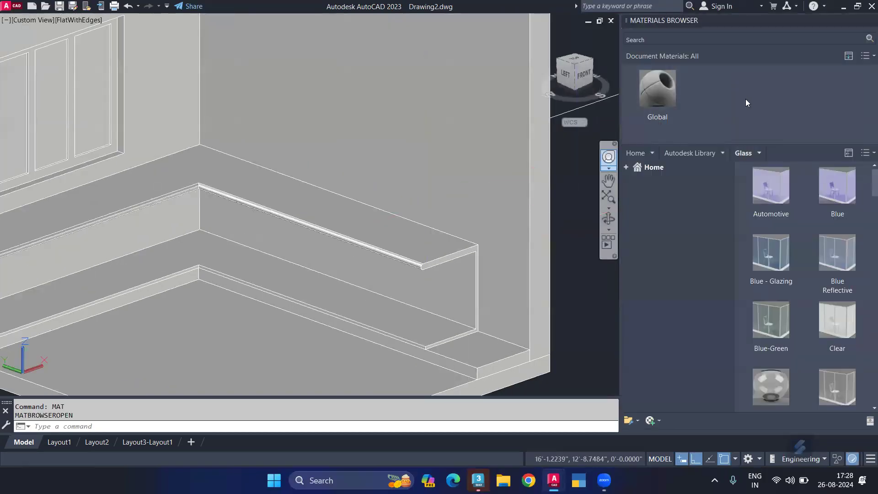
Apply the Autodesk Library concrete material Black Control Joints to the L-shaped bench.
{"action": "scroll", "coordinate": [801, 268], "scroll_direction": "down", "scroll_amount": 1}
{"action": "left_click", "coordinate": [626, 167]}
{"action": "left_click", "coordinate": [637, 189]}
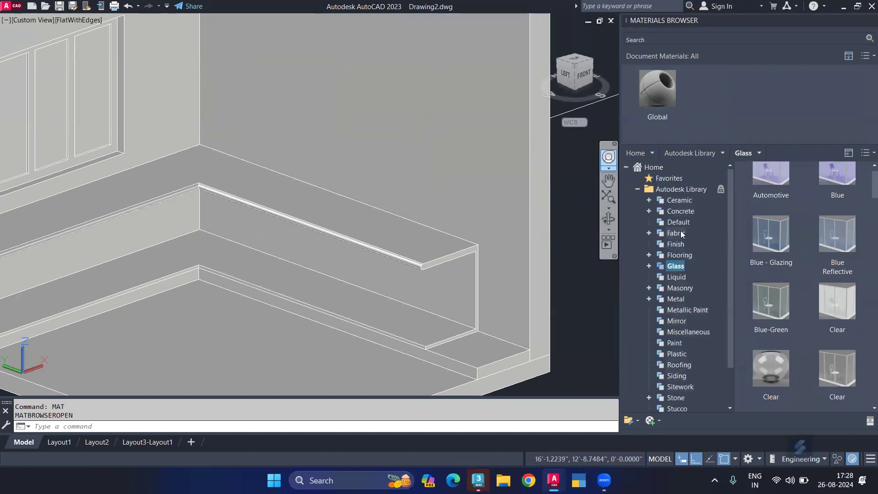
{"action": "left_click", "coordinate": [681, 211]}
{"action": "left_click_drag", "start_coordinate": [777, 187], "coordinate": [566, 216]}
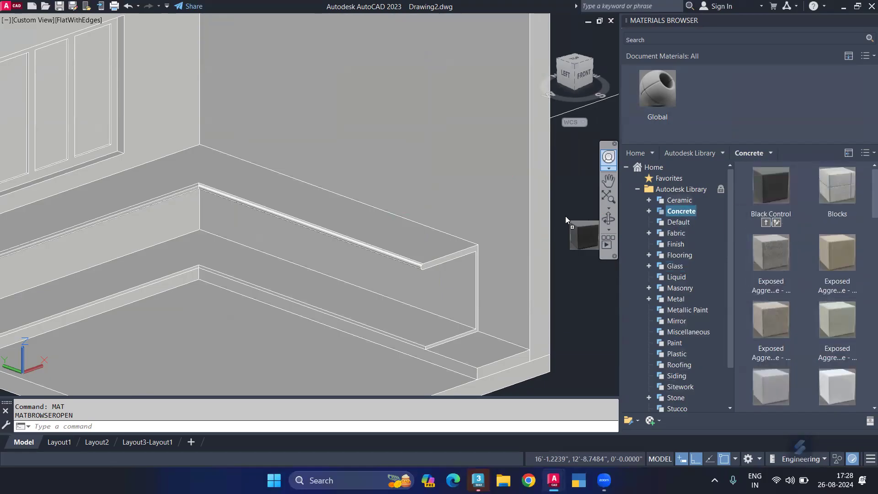
{"action": "left_click_drag", "start_coordinate": [411, 239], "coordinate": [411, 240]}
{"action": "middle_click_drag", "start_coordinate": [411, 240], "coordinate": [565, 259]}
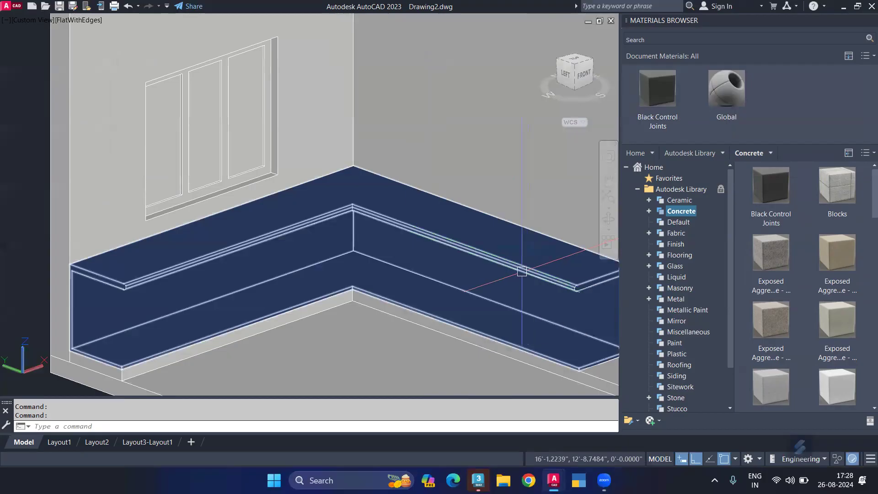
Zoom to the window wall and ungroup the window assembly into separate parts.
{"action": "middle_click_drag", "start_coordinate": [438, 241], "coordinate": [551, 314]}
{"action": "scroll", "coordinate": [303, 196], "scroll_direction": "up", "scroll_amount": 3}
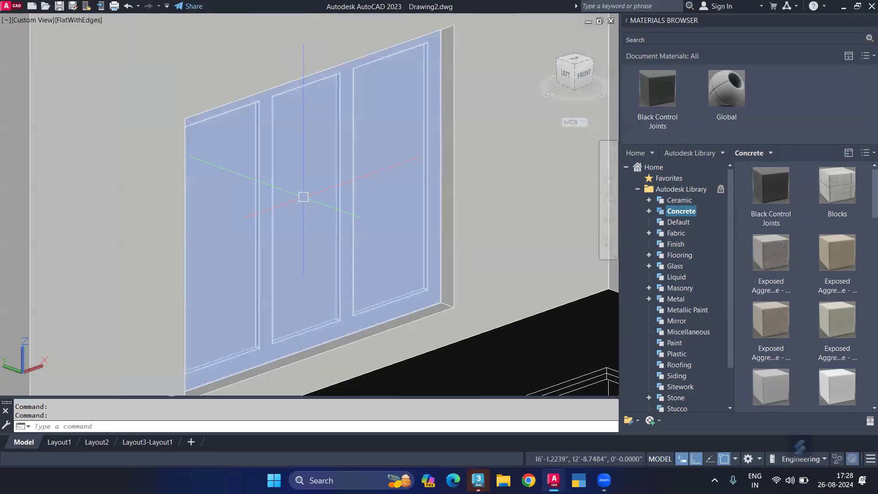
{"action": "scroll", "coordinate": [304, 193], "scroll_direction": "up", "scroll_amount": 3}
{"action": "left_click", "coordinate": [323, 173]}
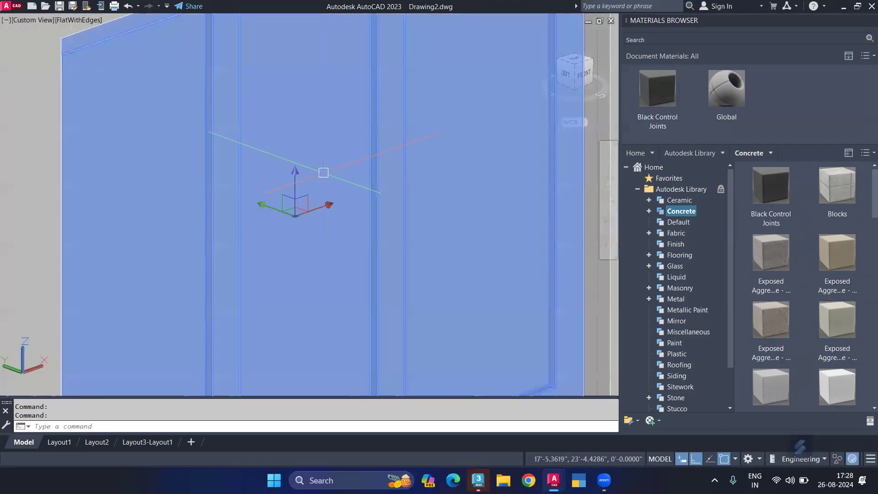
{"action": "type", "text": "ungroup"}
{"action": "key", "text": "Return"}
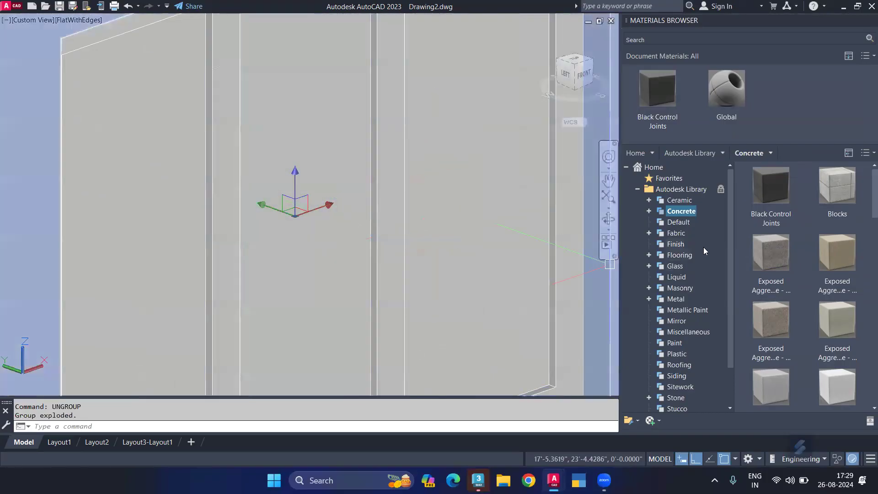
Apply Andiroba wood to the window frame.
{"action": "scroll", "coordinate": [670, 314], "scroll_direction": "down", "scroll_amount": 2}
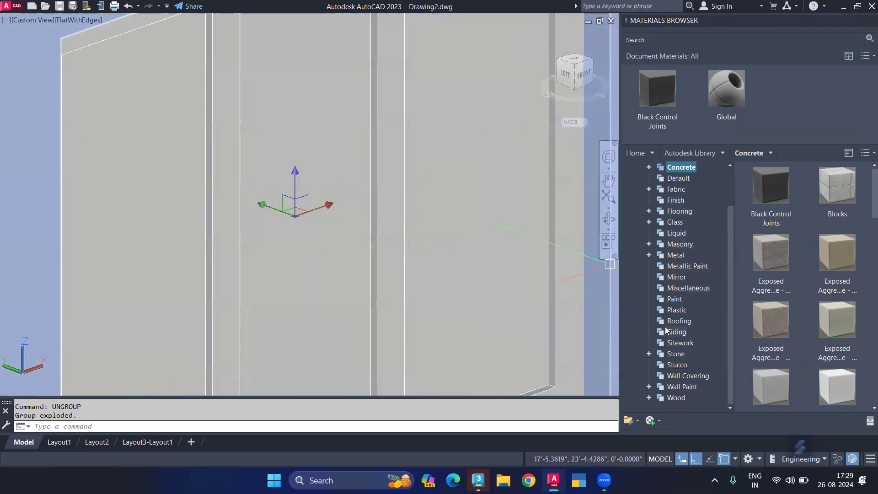
{"action": "left_click", "coordinate": [675, 398]}
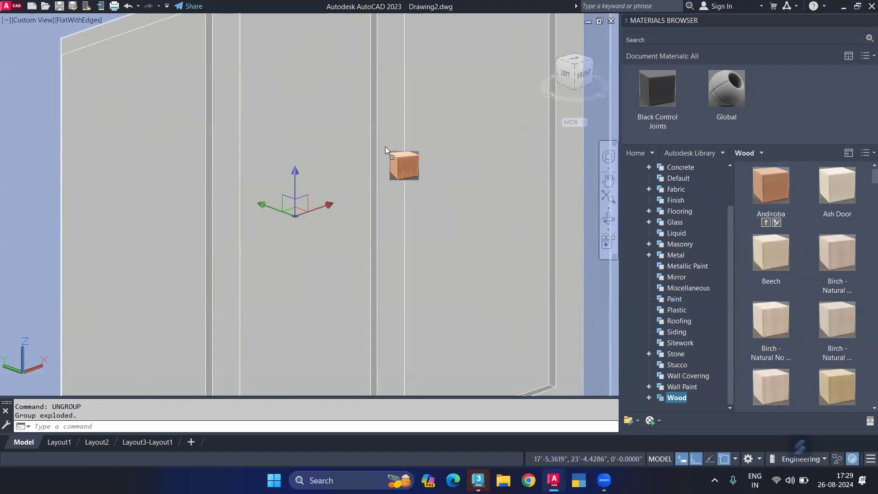
{"action": "left_click_drag", "start_coordinate": [385, 146], "coordinate": [382, 146]}
{"action": "middle_click_drag", "start_coordinate": [378, 204], "coordinate": [425, 252]}
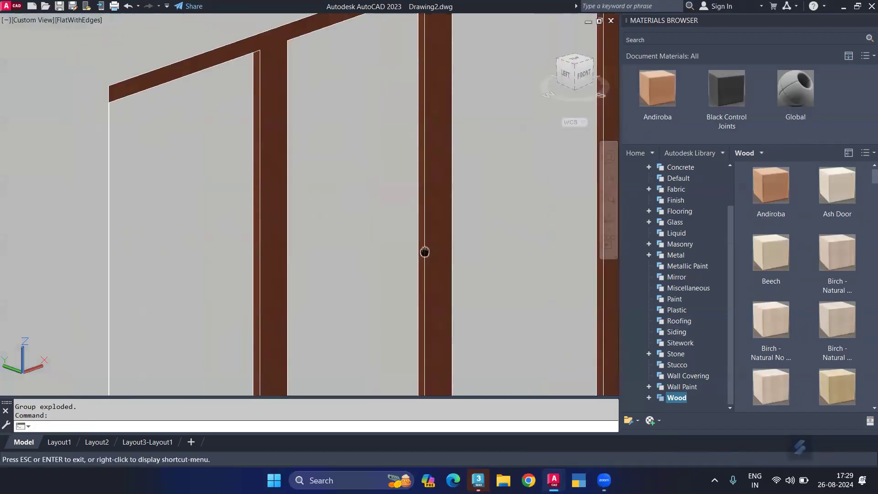
Apply Tinted - Blue-Green glass to the window's right pane.
{"action": "left_click", "coordinate": [671, 224]}
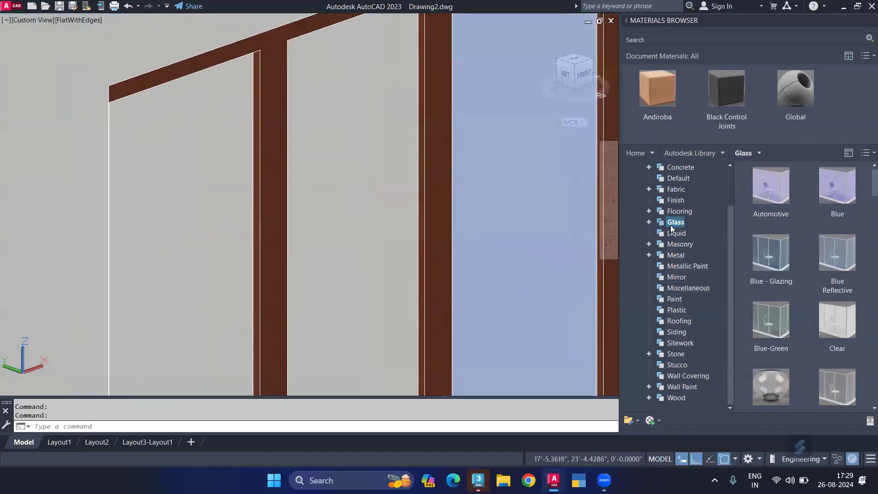
{"action": "scroll", "coordinate": [840, 263], "scroll_direction": "down", "scroll_amount": 3}
{"action": "scroll", "coordinate": [822, 297], "scroll_direction": "down", "scroll_amount": 4}
{"action": "scroll", "coordinate": [822, 287], "scroll_direction": "up", "scroll_amount": 2}
{"action": "scroll", "coordinate": [830, 284], "scroll_direction": "up", "scroll_amount": 3}
{"action": "scroll", "coordinate": [830, 281], "scroll_direction": "down", "scroll_amount": 5}
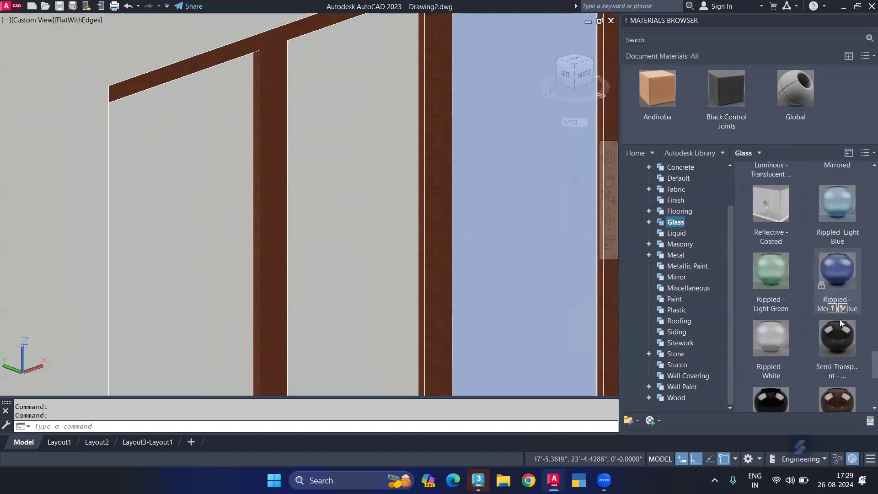
{"action": "left_click_drag", "start_coordinate": [837, 338], "coordinate": [359, 205]}
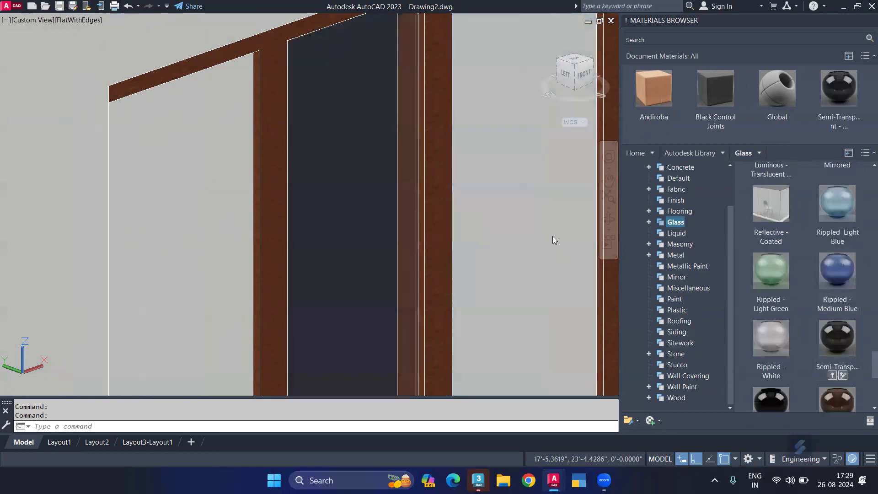
{"action": "scroll", "coordinate": [810, 340], "scroll_direction": "down", "scroll_amount": 3}
{"action": "mouse_move", "coordinate": [832, 295]}
{"action": "left_mouse_down"}
{"action": "mouse_move", "coordinate": [551, 223]}
{"action": "mouse_move", "coordinate": [528, 190]}
{"action": "left_mouse_up"}
{"action": "scroll", "coordinate": [503, 230], "scroll_direction": "down", "scroll_amount": 3}
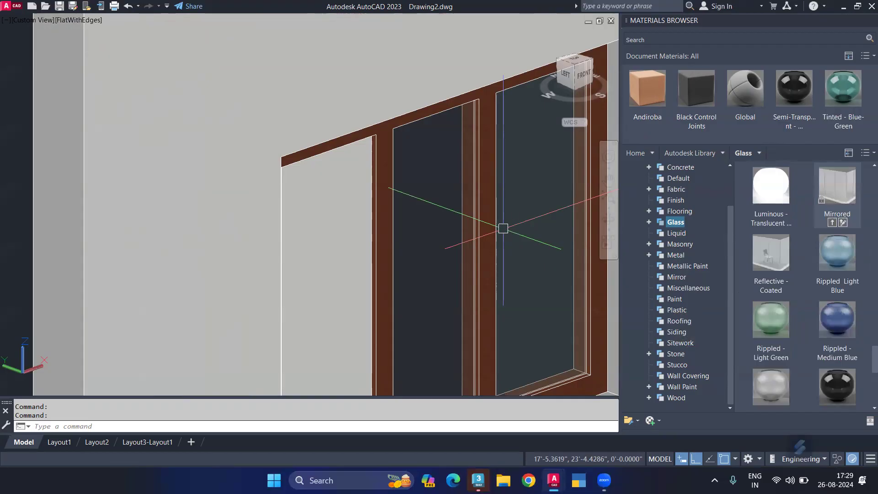
Copy the right pane's tinted glass onto the left pane with MATCHPROP.
{"action": "left_click", "coordinate": [530, 199]}
{"action": "type", "text": "a"}
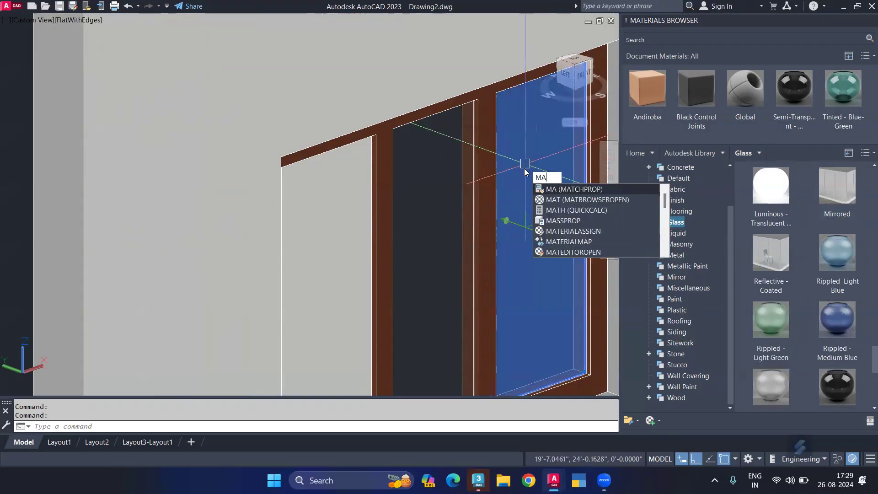
{"action": "left_click", "coordinate": [554, 192]}
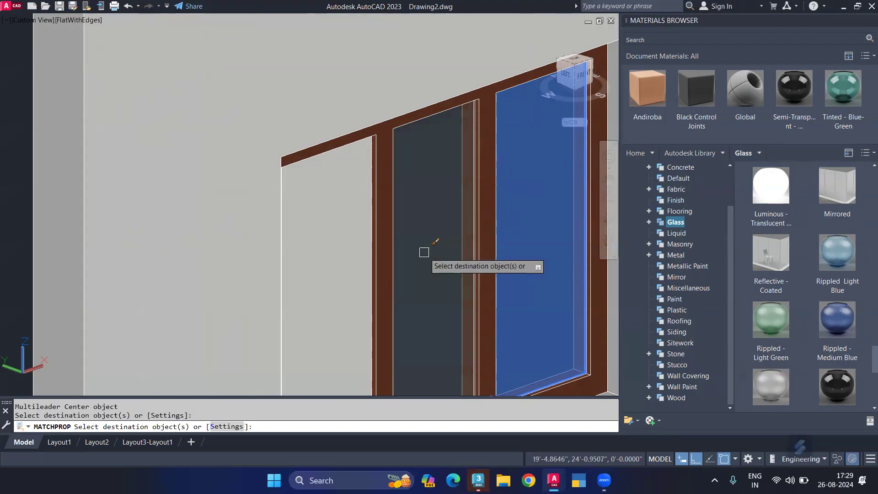
{"action": "left_click", "coordinate": [356, 282]}
{"action": "key", "text": "Return"}
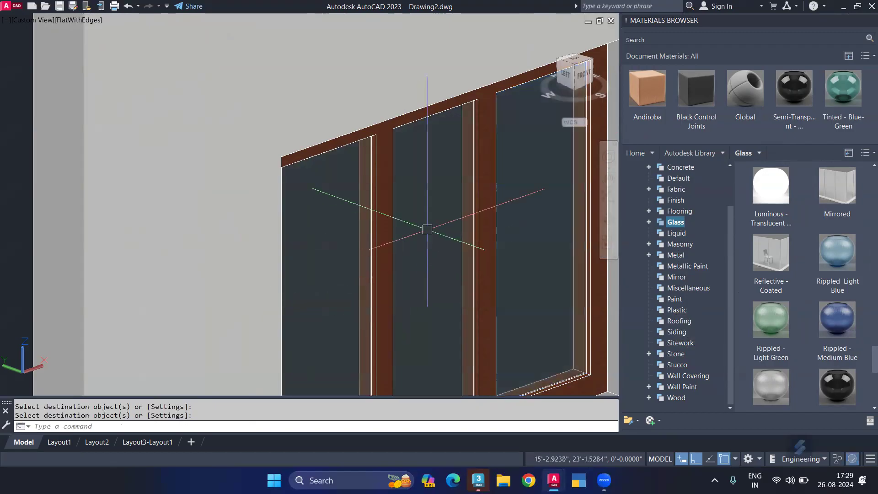
{"action": "scroll", "coordinate": [437, 220], "scroll_direction": "down", "scroll_amount": 3}
{"action": "key", "text": "Escape"}
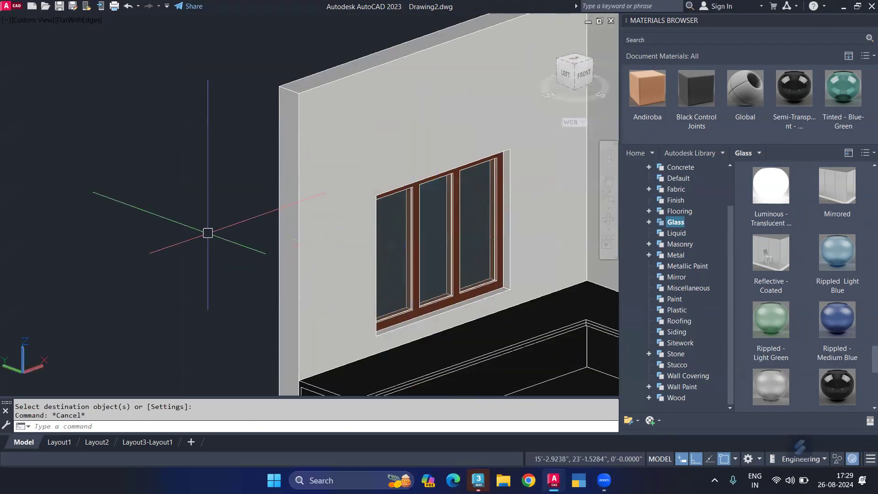
{"action": "middle_click_drag", "start_coordinate": [205, 233], "coordinate": [121, 185]}
{"action": "key", "text": "Escape"}
{"action": "scroll", "coordinate": [73, 180], "scroll_direction": "down", "scroll_amount": 3}
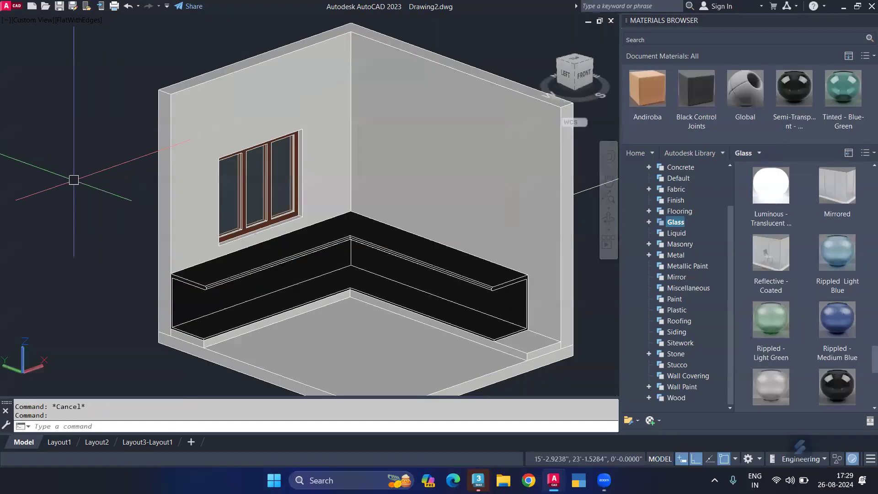
{"action": "scroll", "coordinate": [73, 180], "scroll_direction": "up", "scroll_amount": 1}
Select the room walls and try a paint material from the library.
{"action": "left_click", "coordinate": [147, 98]}
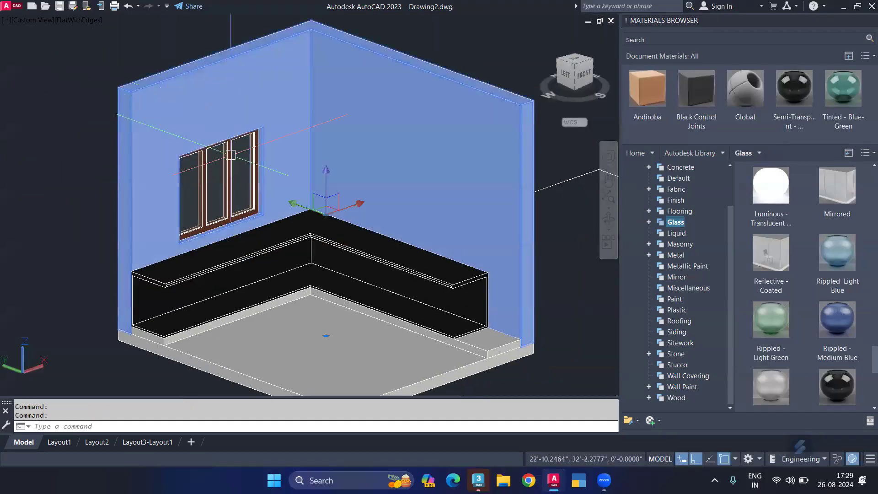
{"action": "left_click", "coordinate": [687, 303]}
{"action": "scroll", "coordinate": [799, 301], "scroll_direction": "down", "scroll_amount": 1}
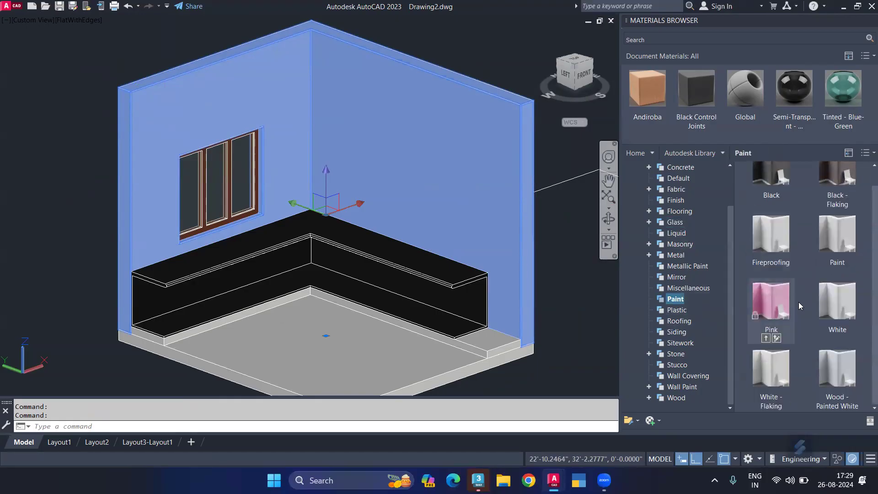
{"action": "scroll", "coordinate": [807, 291], "scroll_direction": "up", "scroll_amount": 1}
{"action": "left_click_drag", "start_coordinate": [819, 279], "coordinate": [457, 162]}
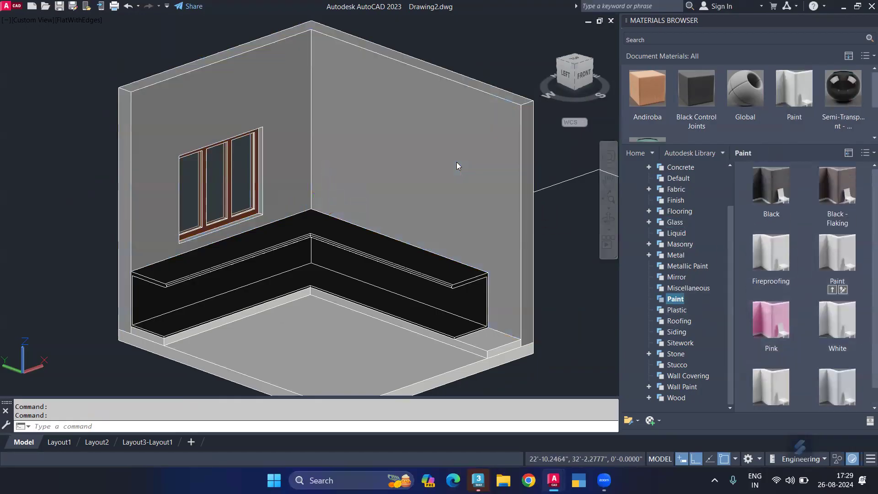
{"action": "middle_click_drag", "start_coordinate": [451, 163], "coordinate": [494, 109]}
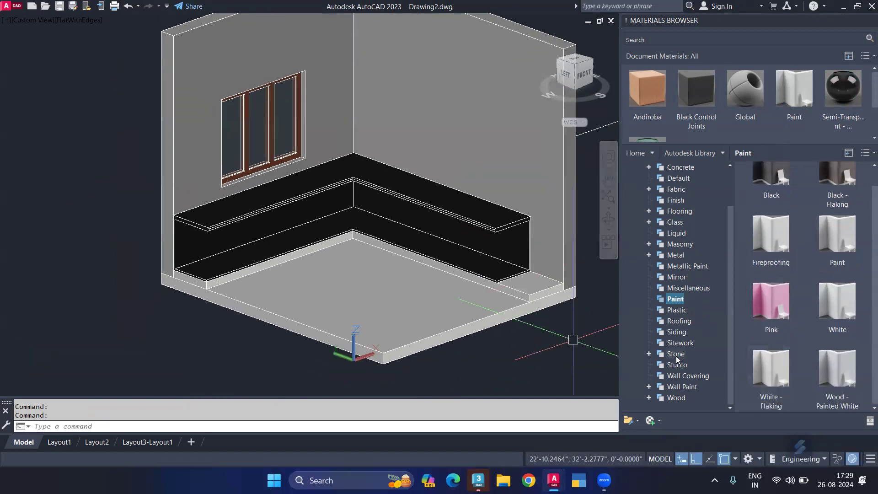
Try a Beechwood flooring material on the floor slab.
{"action": "left_click", "coordinate": [679, 211]}
{"action": "scroll", "coordinate": [799, 307], "scroll_direction": "down", "scroll_amount": 2}
{"action": "left_click_drag", "start_coordinate": [764, 259], "coordinate": [455, 283]}
{"action": "scroll", "coordinate": [353, 304], "scroll_direction": "up", "scroll_amount": 2}
{"action": "scroll", "coordinate": [349, 302], "scroll_direction": "up", "scroll_amount": 2}
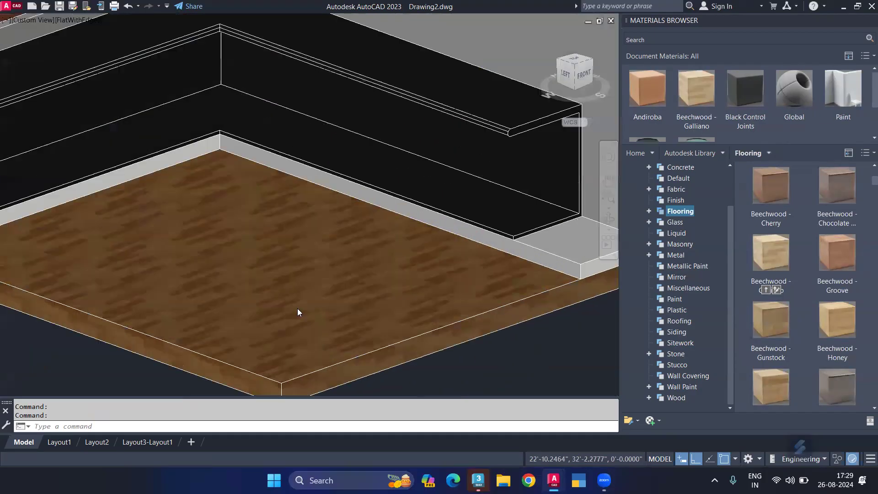
{"action": "scroll", "coordinate": [321, 306], "scroll_direction": "down", "scroll_amount": 3}
{"action": "left_click_drag", "start_coordinate": [771, 252], "coordinate": [451, 291]}
Apply a brown wood flooring material to the floor slab instead.
{"action": "scroll", "coordinate": [773, 316], "scroll_direction": "down", "scroll_amount": 3}
{"action": "scroll", "coordinate": [792, 323], "scroll_direction": "down", "scroll_amount": 3}
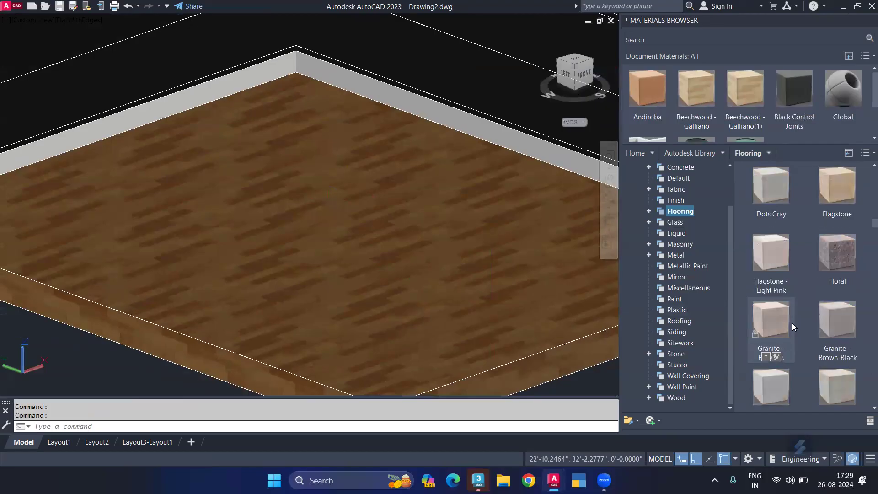
{"action": "left_click_drag", "start_coordinate": [836, 262], "coordinate": [394, 309]}
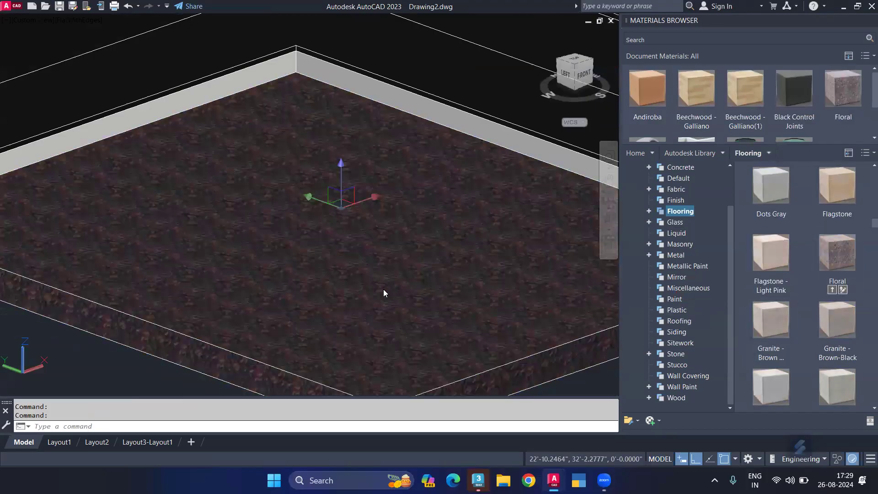
{"action": "scroll", "coordinate": [383, 289], "scroll_direction": "down", "scroll_amount": 2}
{"action": "scroll", "coordinate": [792, 321], "scroll_direction": "down", "scroll_amount": 3}
{"action": "left_click_drag", "start_coordinate": [829, 314], "coordinate": [485, 307]}
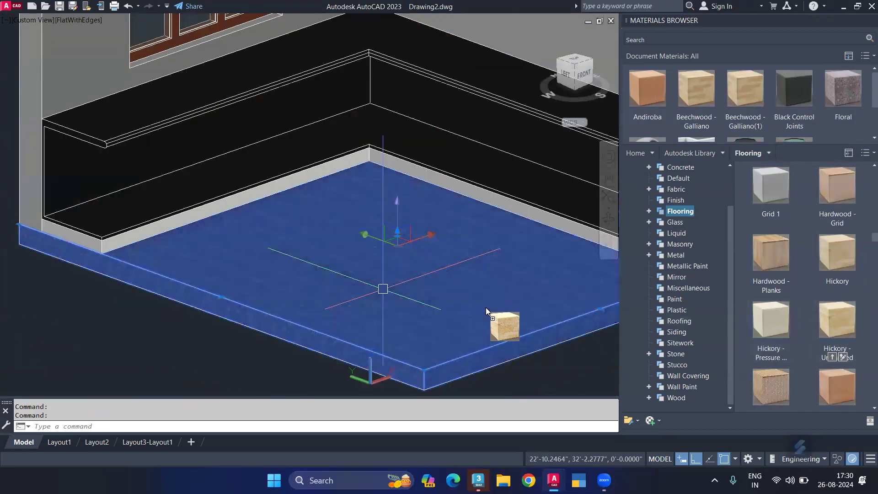
{"action": "scroll", "coordinate": [353, 291], "scroll_direction": "down", "scroll_amount": 2}
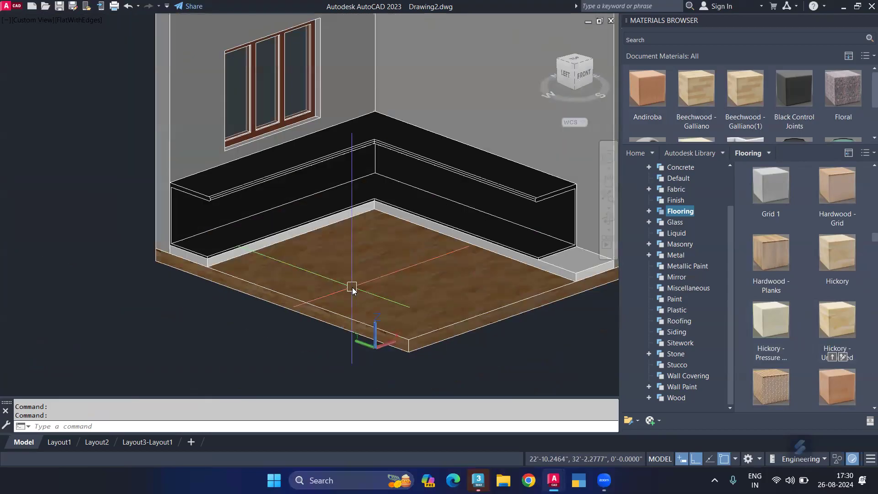
{"action": "scroll", "coordinate": [320, 279], "scroll_direction": "down", "scroll_amount": 1}
{"action": "scroll", "coordinate": [291, 251], "scroll_direction": "up", "scroll_amount": 1}
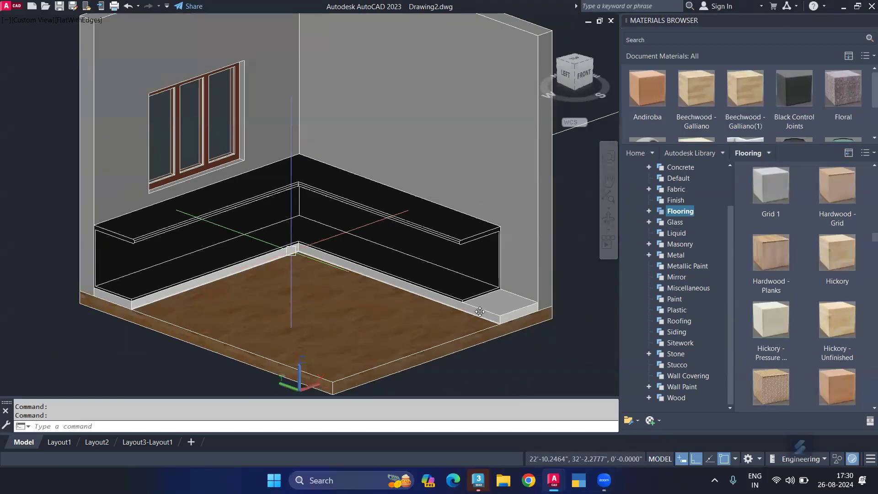
{"action": "scroll", "coordinate": [510, 246], "scroll_direction": "up", "scroll_amount": 3}
Try Flat - Broom Gray, then apply Flat - Gray 2 concrete to the bench base.
{"action": "scroll", "coordinate": [549, 274], "scroll_direction": "up", "scroll_amount": 2}
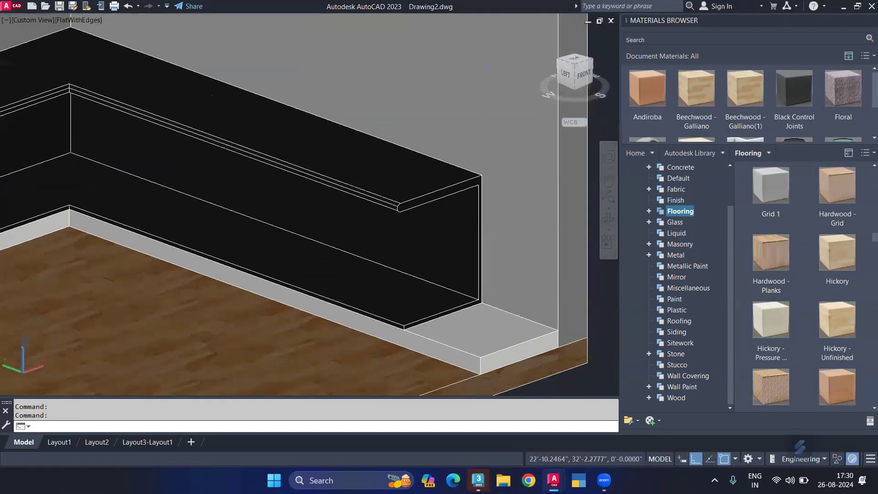
{"action": "scroll", "coordinate": [587, 284], "scroll_direction": "up", "scroll_amount": 2}
{"action": "left_click", "coordinate": [695, 167]}
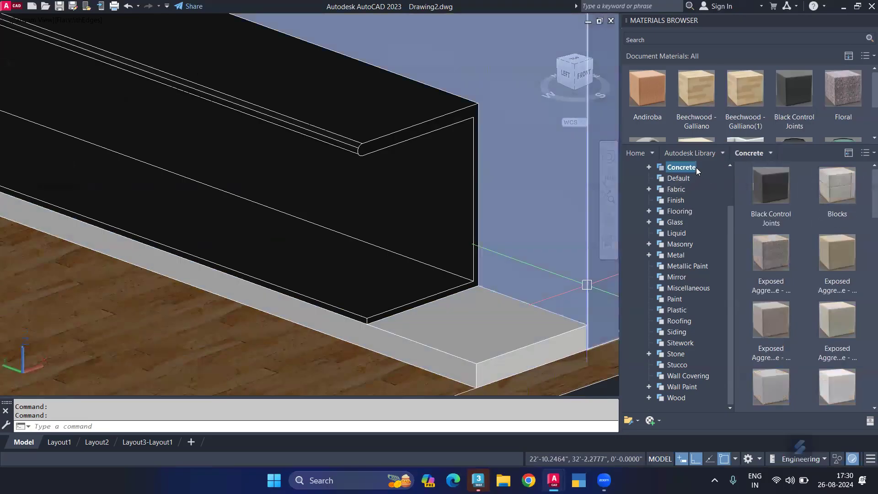
{"action": "scroll", "coordinate": [781, 301], "scroll_direction": "down", "scroll_amount": 3}
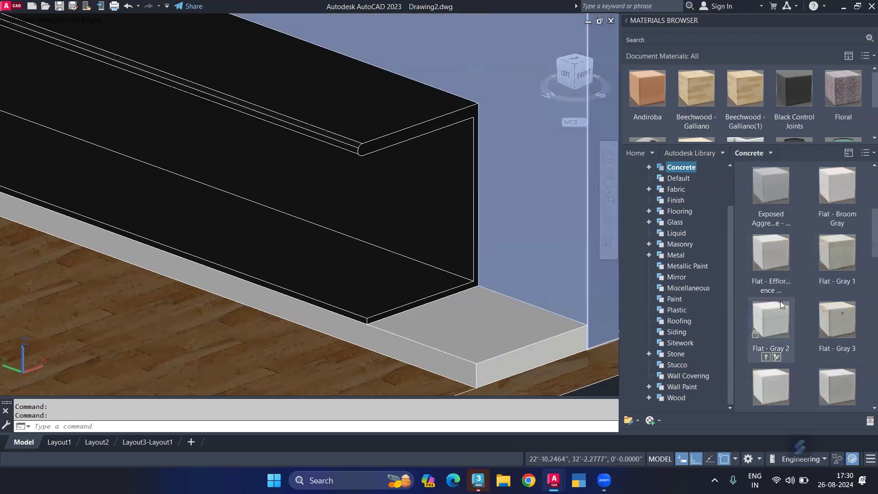
{"action": "left_click_drag", "start_coordinate": [511, 333], "coordinate": [508, 333]}
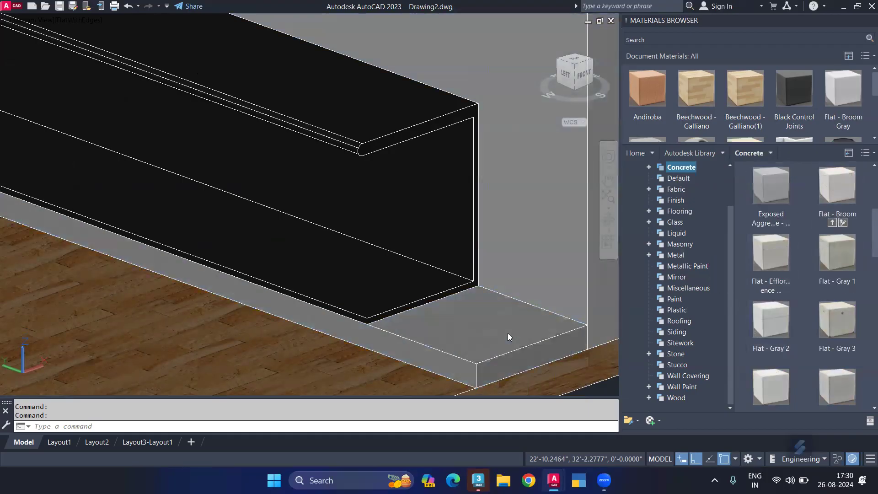
{"action": "mouse_move", "coordinate": [477, 334]}
{"action": "middle_mouse_down"}
{"action": "mouse_move", "coordinate": [394, 334]}
{"action": "mouse_move", "coordinate": [543, 331]}
{"action": "mouse_move", "coordinate": [484, 298]}
{"action": "middle_mouse_up"}
{"action": "scroll", "coordinate": [395, 334], "scroll_direction": "down", "scroll_amount": 2}
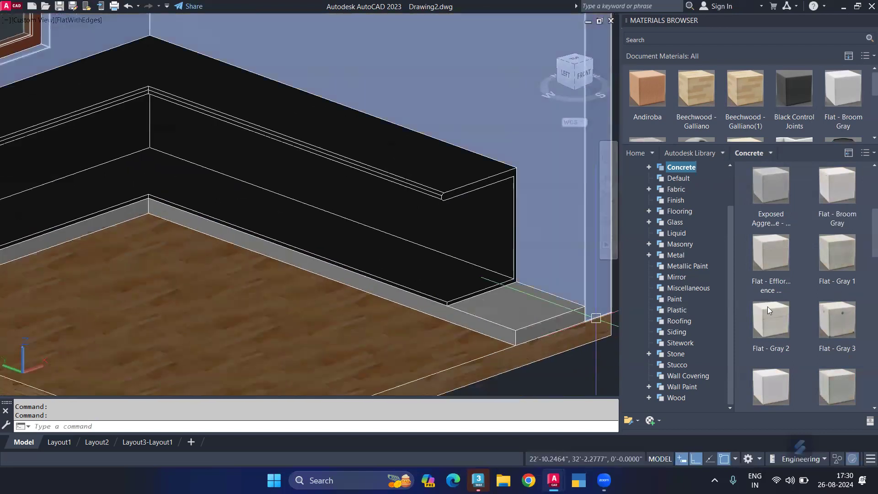
{"action": "left_click_drag", "start_coordinate": [771, 320], "coordinate": [526, 323]}
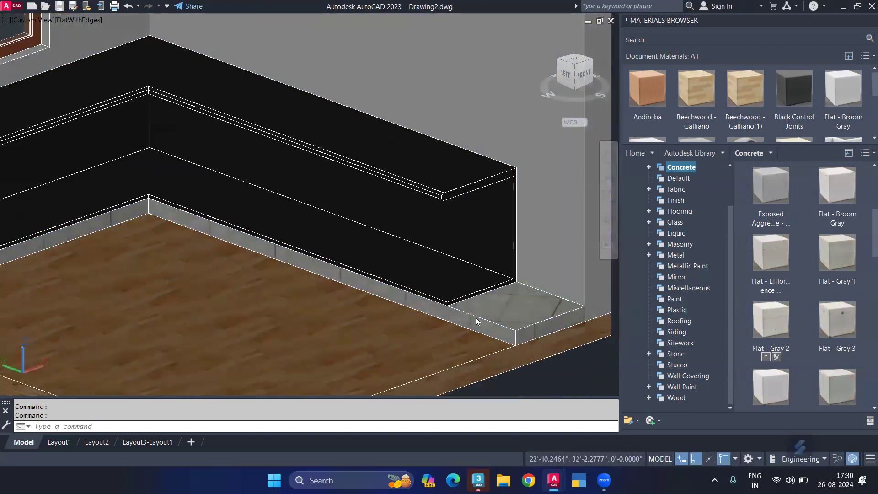
Give the bench base a darker concrete and the end slab Sand Blasted concrete.
{"action": "scroll", "coordinate": [476, 321], "scroll_direction": "up", "scroll_amount": 2}
{"action": "scroll", "coordinate": [806, 320], "scroll_direction": "down", "scroll_amount": 5}
{"action": "scroll", "coordinate": [807, 320], "scroll_direction": "down", "scroll_amount": 3}
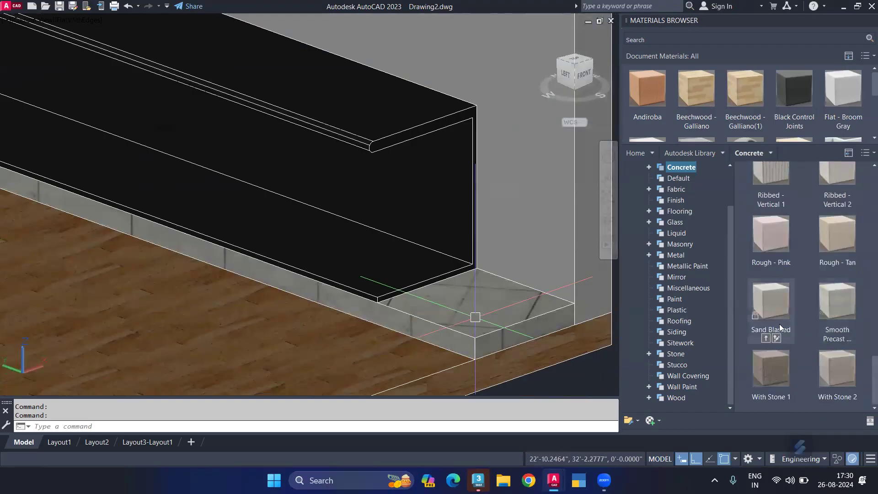
{"action": "left_click_drag", "start_coordinate": [825, 297], "coordinate": [427, 308]}
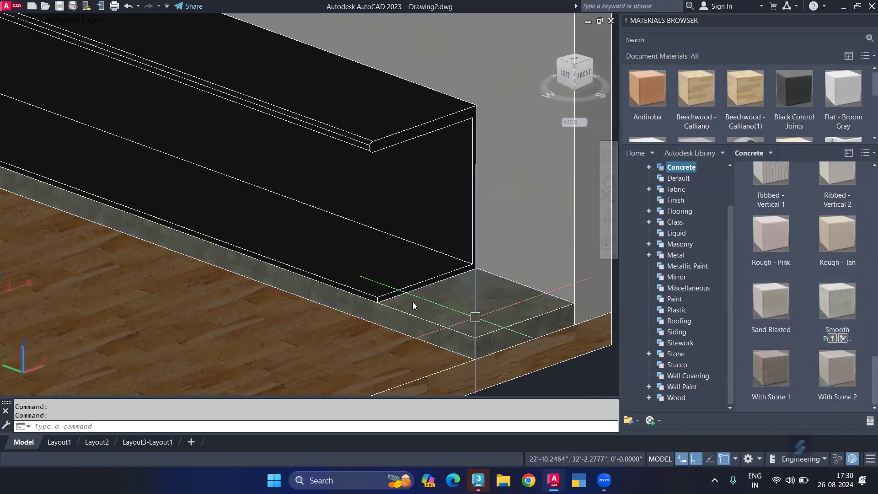
{"action": "left_click_drag", "start_coordinate": [783, 311], "coordinate": [492, 320]}
{"action": "middle_click_drag", "start_coordinate": [491, 320], "coordinate": [566, 306]}
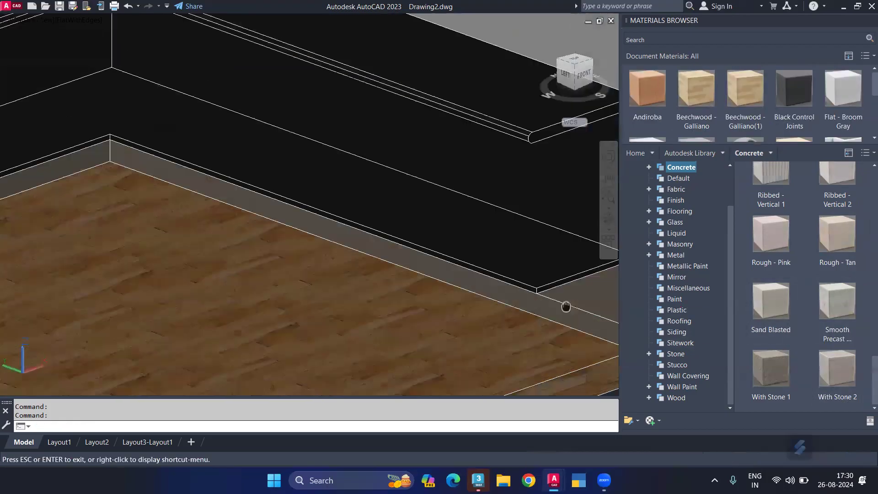
Close the Materials Browser and clear the selection.
{"action": "scroll", "coordinate": [566, 307], "scroll_direction": "down", "scroll_amount": 8}
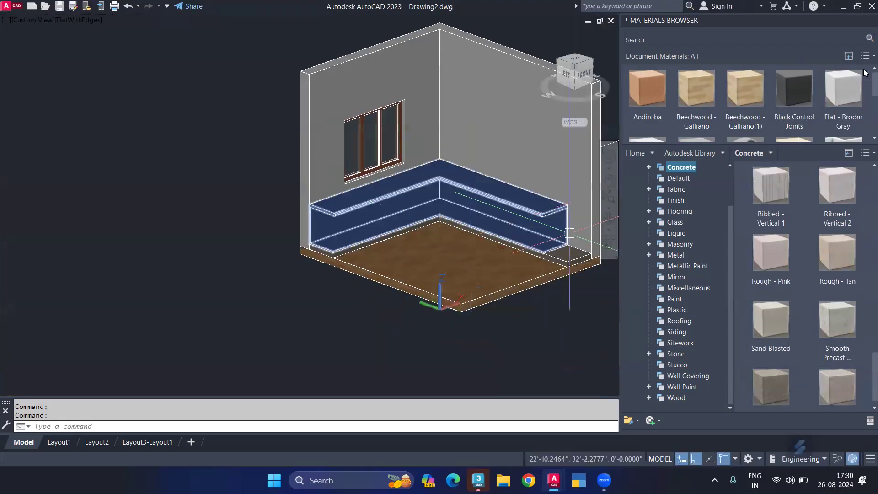
{"action": "left_click", "coordinate": [871, 20]}
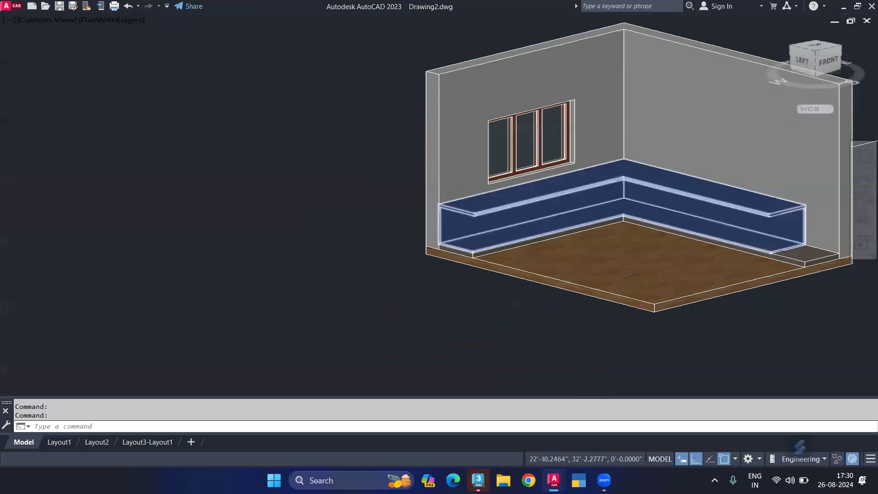
{"action": "key", "text": "Escape"}
{"action": "scroll", "coordinate": [604, 175], "scroll_direction": "up", "scroll_amount": 3}
{"action": "scroll", "coordinate": [582, 216], "scroll_direction": "up", "scroll_amount": 2}
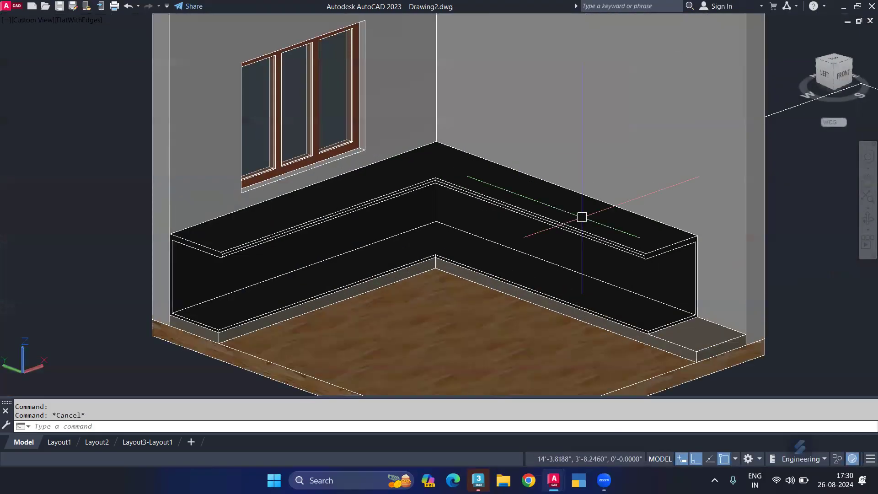
Switch to the Conceptual visual style and isolate the L-shaped bench.
{"action": "left_click", "coordinate": [77, 21]}
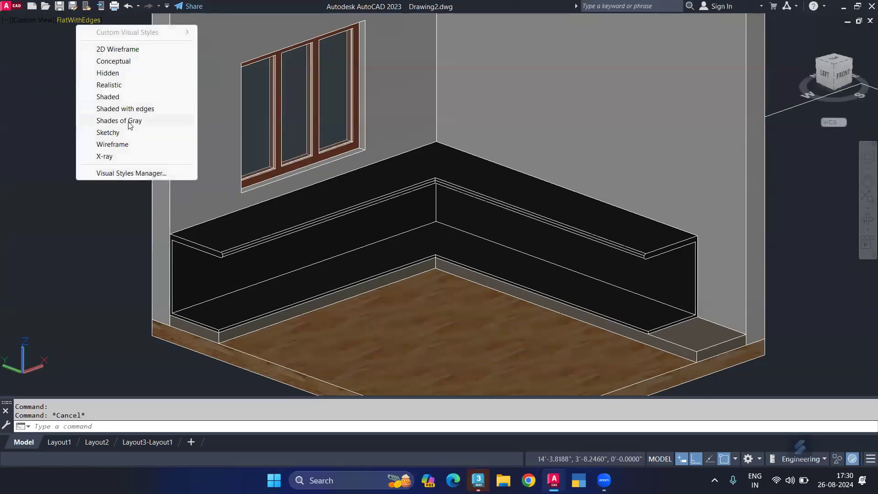
{"action": "left_click", "coordinate": [103, 66]}
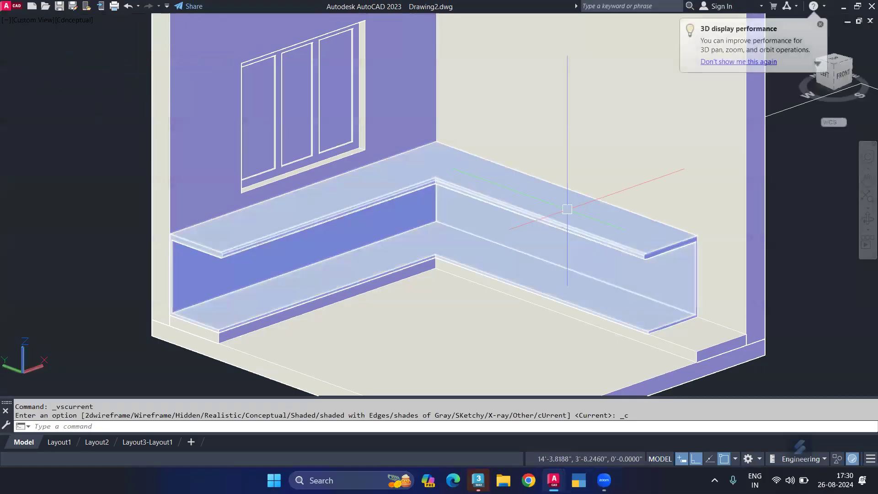
{"action": "mouse_move", "coordinate": [590, 255]}
{"action": "middle_mouse_down"}
{"action": "mouse_move", "coordinate": [516, 232]}
{"action": "mouse_move", "coordinate": [479, 281]}
{"action": "middle_mouse_up"}
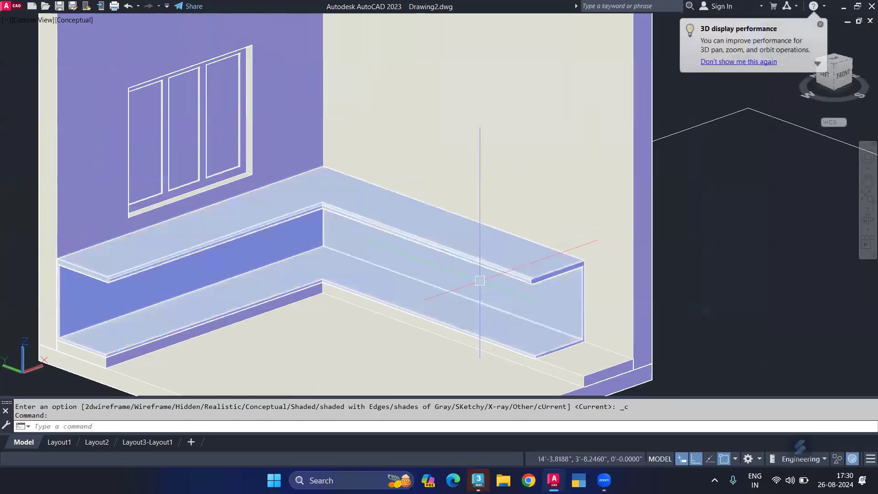
{"action": "left_click", "coordinate": [491, 258]}
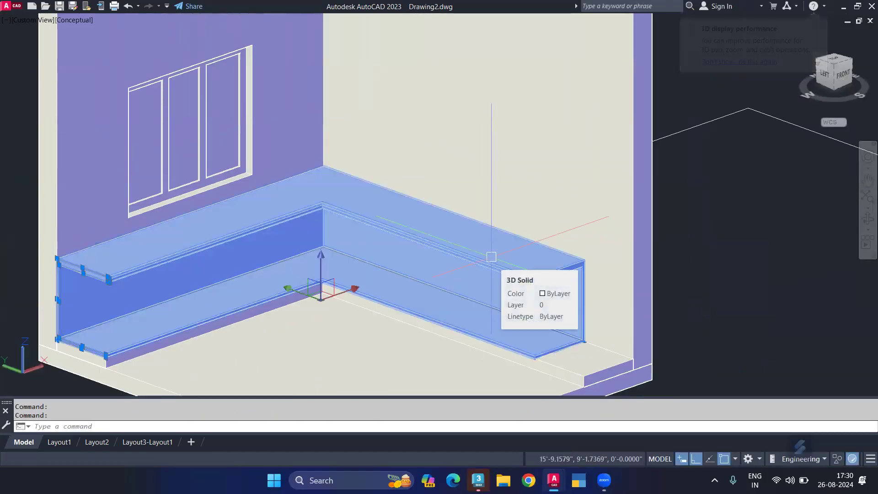
{"action": "type", "text": "is"}
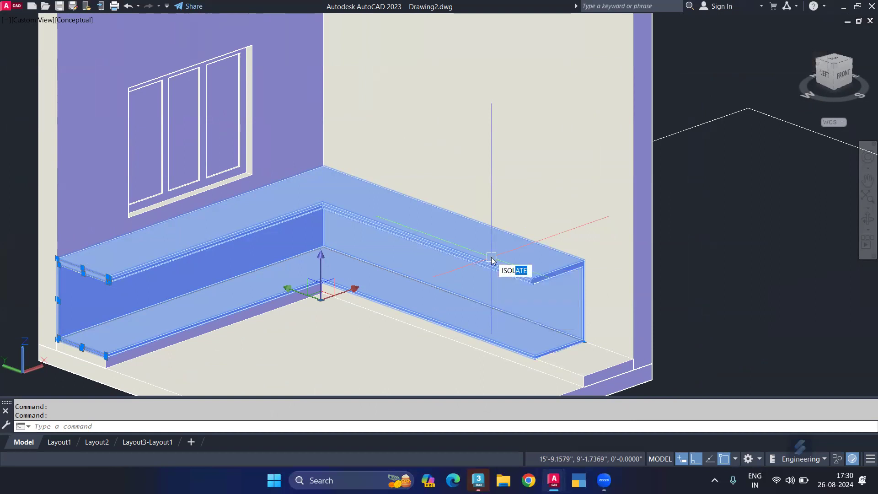
{"action": "key", "text": "Return"}
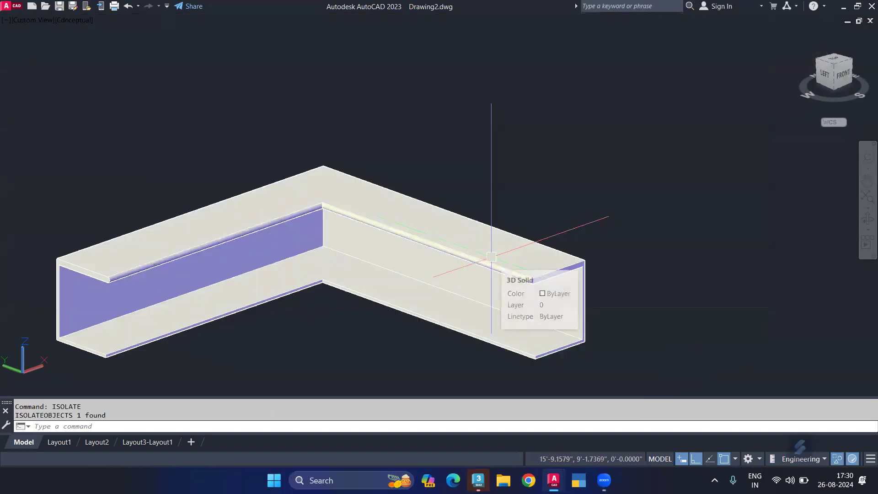
Show the bench in top plan view with the 2D Wireframe style.
{"action": "left_click", "coordinate": [491, 257]}
{"action": "type", "text": "pn"}
{"action": "key", "text": "Return"}
{"action": "key", "text": "Return"}
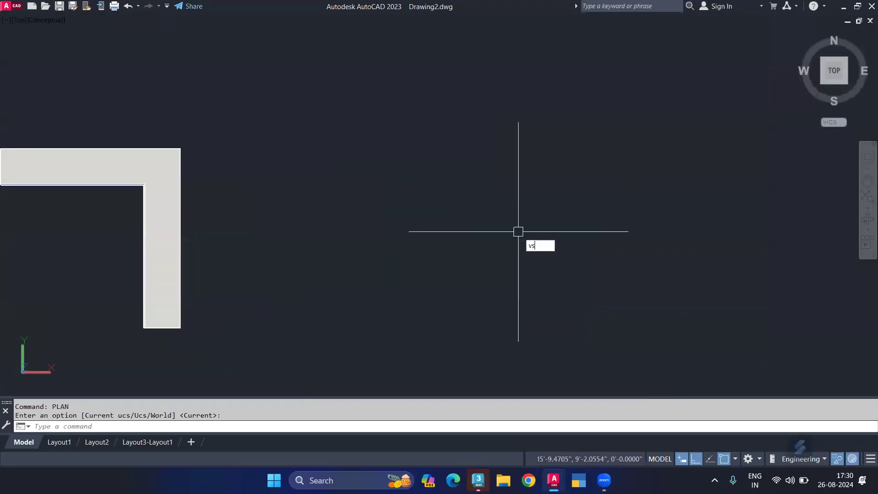
{"action": "key", "text": "Return"}
{"action": "type", "text": "2"}
{"action": "key", "text": "Return"}
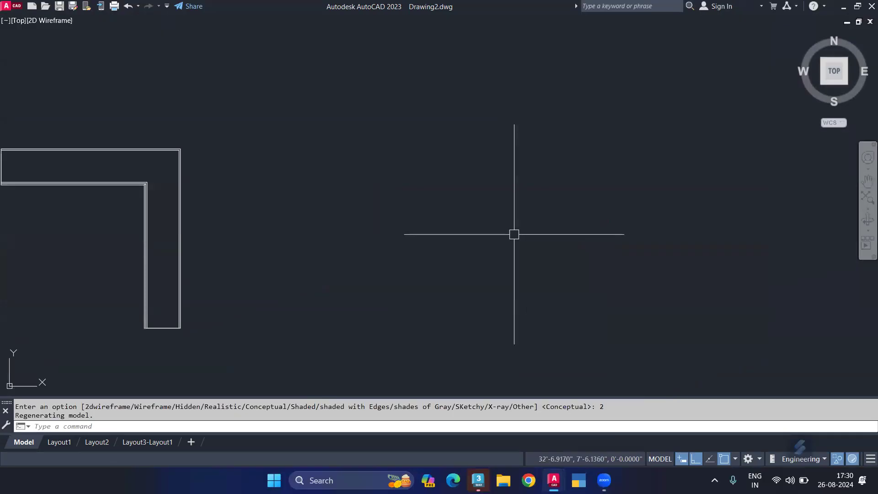
Pan and zoom to bring the end of the bench into view.
{"action": "middle_click_drag", "start_coordinate": [131, 284], "coordinate": [467, 363]}
{"action": "scroll", "coordinate": [344, 234], "scroll_direction": "up", "scroll_amount": 5}
{"action": "mouse_move", "coordinate": [343, 229]}
{"action": "middle_mouse_down"}
{"action": "mouse_move", "coordinate": [294, 249]}
{"action": "mouse_move", "coordinate": [294, 147]}
{"action": "middle_mouse_up"}
{"action": "scroll", "coordinate": [667, 300], "scroll_direction": "down", "scroll_amount": 3}
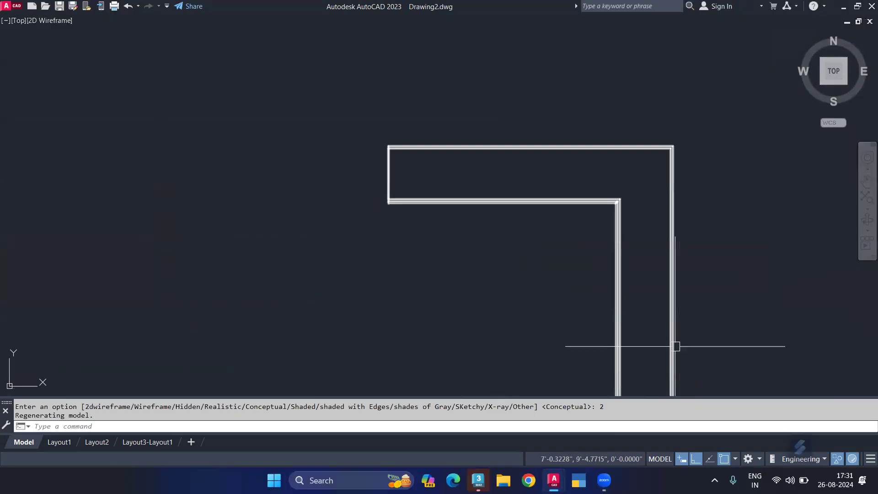
{"action": "middle_click_drag", "start_coordinate": [676, 347], "coordinate": [663, 279]}
{"action": "middle_click_drag", "start_coordinate": [530, 290], "coordinate": [660, 446]}
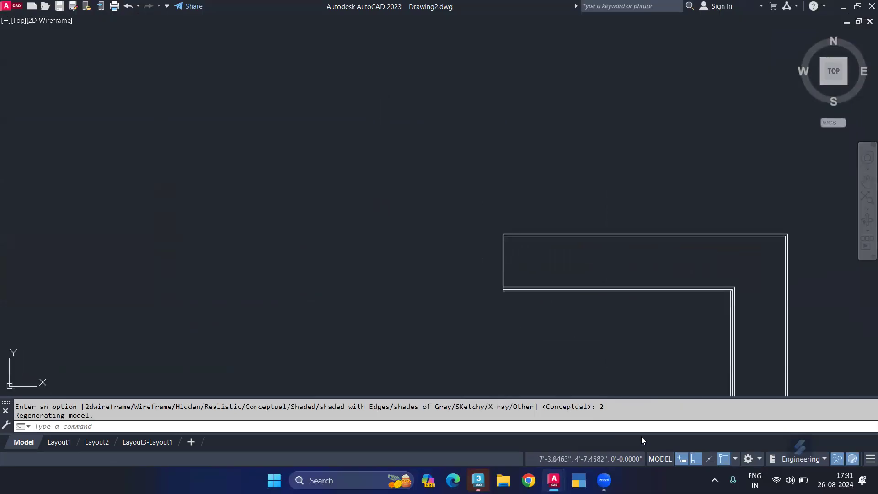
{"action": "scroll", "coordinate": [510, 246], "scroll_direction": "up", "scroll_amount": 3}
{"action": "mouse_move", "coordinate": [510, 245]}
{"action": "middle_mouse_down"}
{"action": "mouse_move", "coordinate": [512, 258]}
{"action": "mouse_move", "coordinate": [422, 262]}
{"action": "middle_mouse_up"}
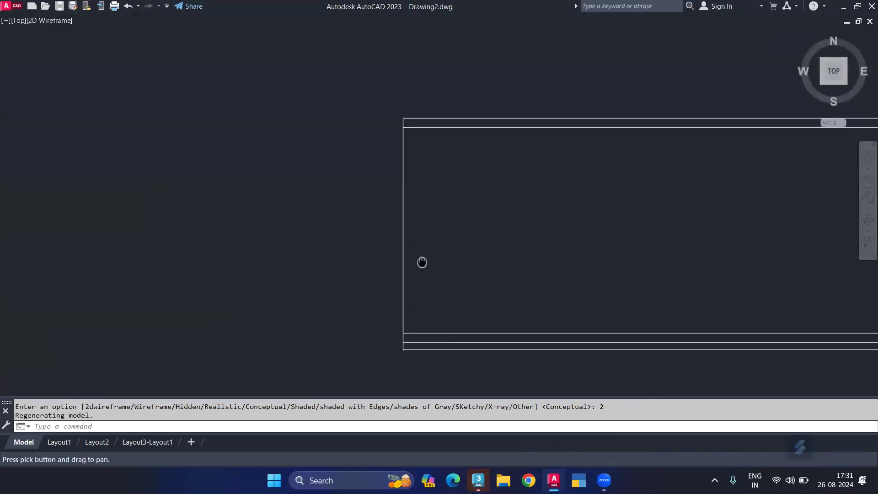
{"action": "type", "text": "rec"}
Draw a 24 by 20 rectangle on the bench top.
{"action": "key", "text": "Return"}
{"action": "type", "text": "REC"}
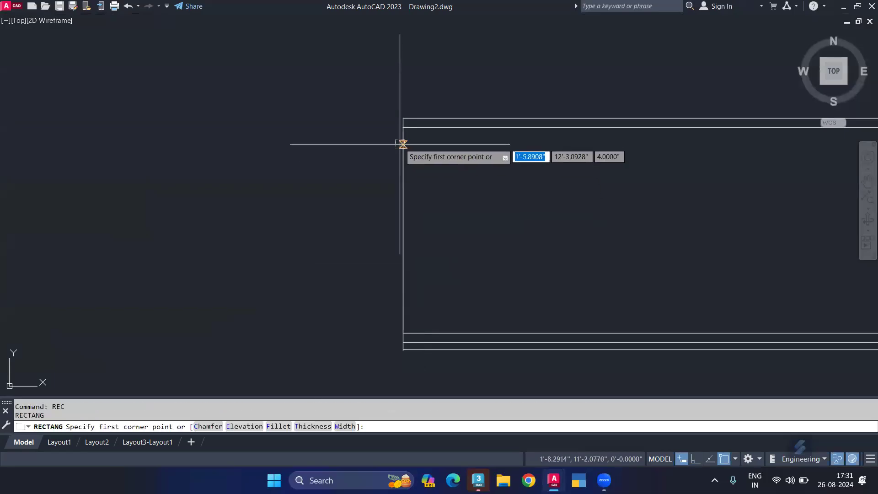
{"action": "left_click", "coordinate": [405, 129]}
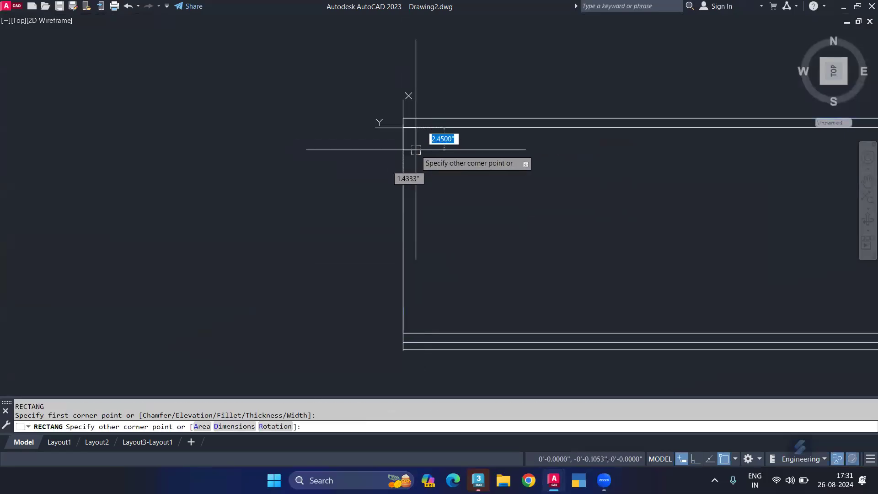
{"action": "key", "text": "Escape"}
{"action": "scroll", "coordinate": [405, 129], "scroll_direction": "up", "scroll_amount": 5}
{"action": "key", "text": "Return"}
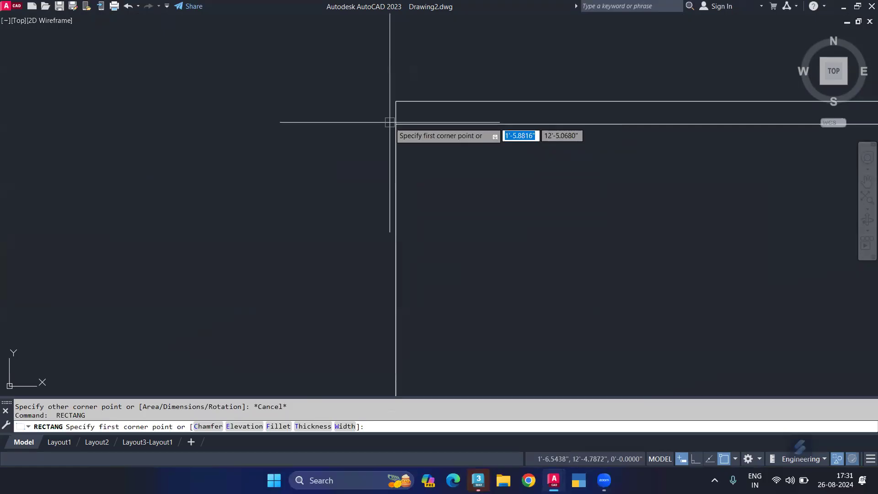
{"action": "left_click", "coordinate": [396, 124]}
{"action": "scroll", "coordinate": [457, 205], "scroll_direction": "up", "scroll_amount": 2}
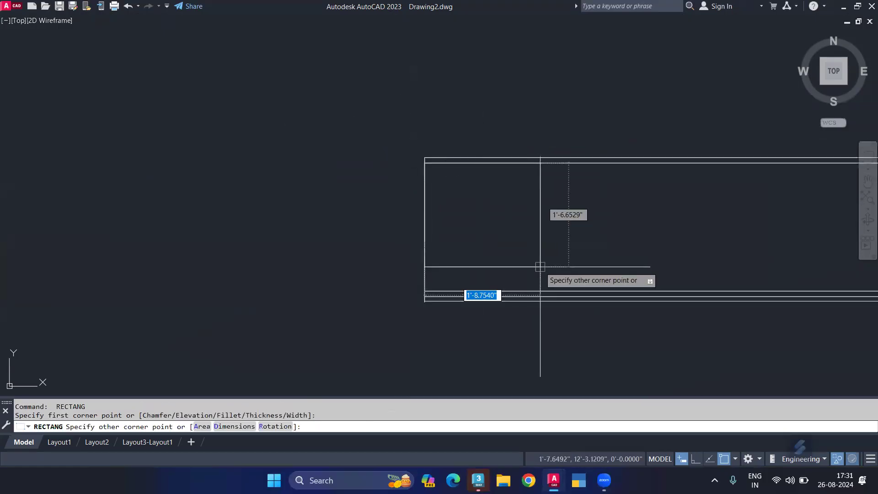
{"action": "type", "text": "d"}
{"action": "key", "text": "Return"}
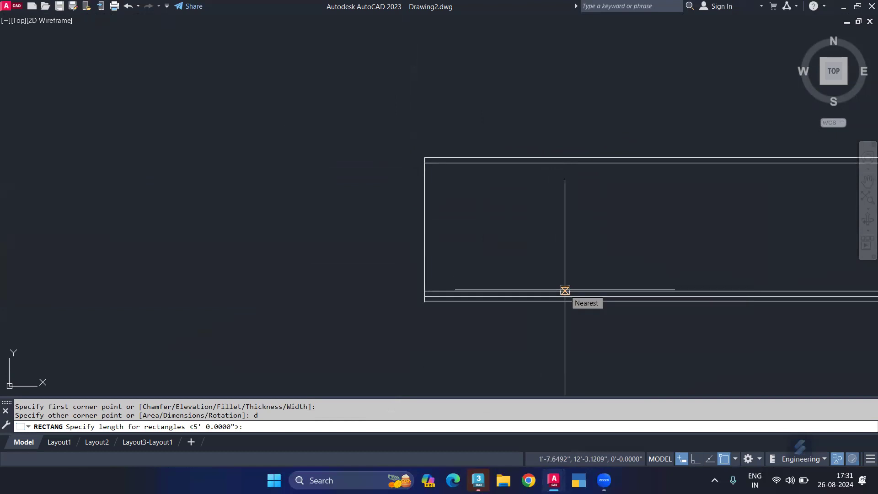
{"action": "type", "text": "24"}
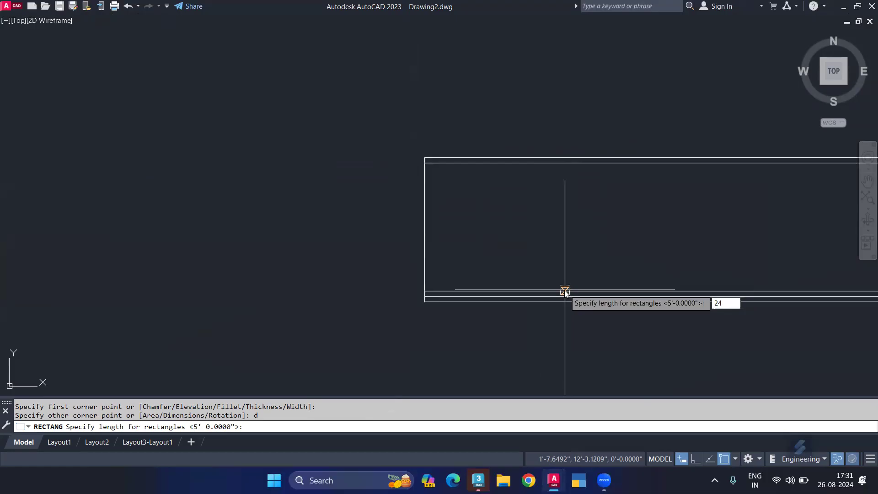
{"action": "key", "text": "Return"}
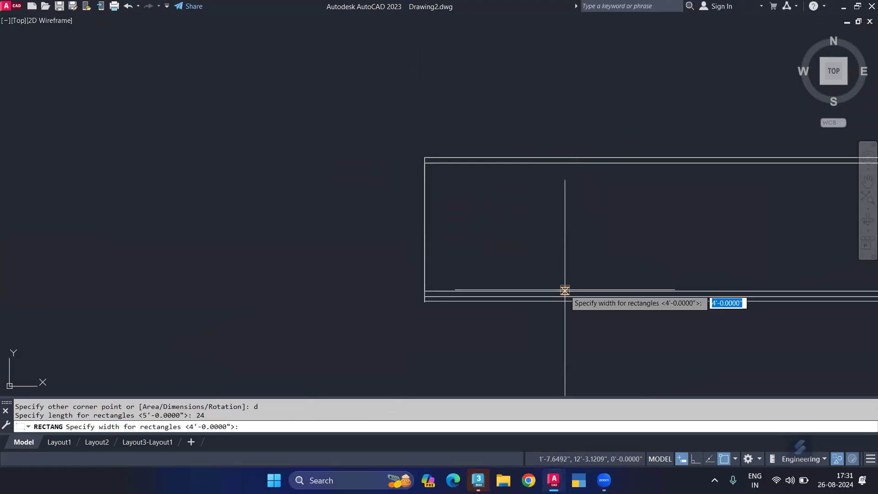
{"action": "type", "text": "2"}
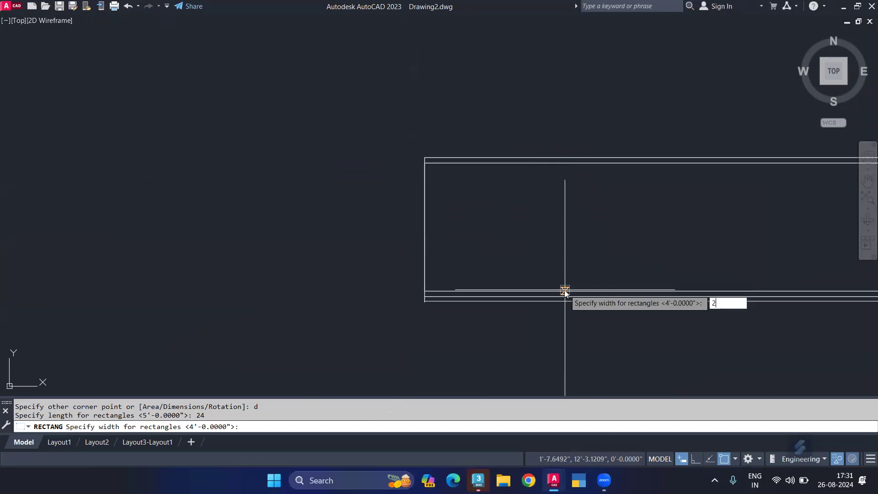
{"action": "key", "text": "Return"}
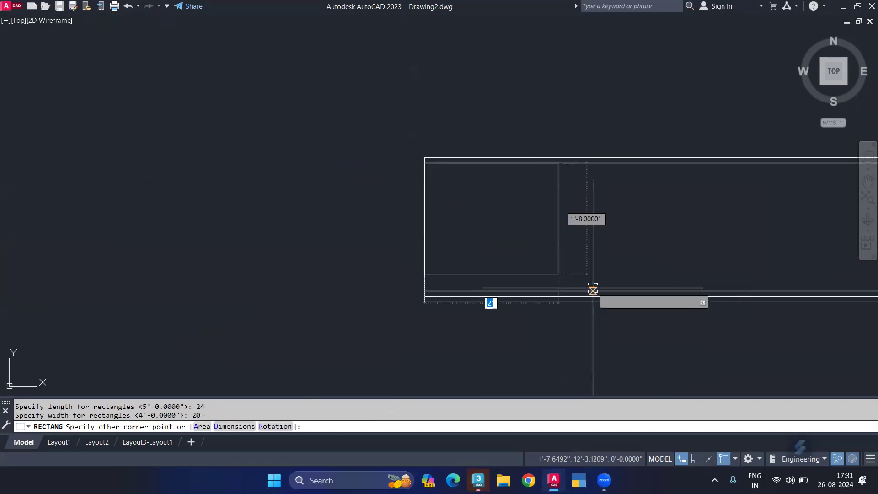
{"action": "left_click", "coordinate": [604, 285]}
Move the rectangle 1 unit down.
{"action": "left_click", "coordinate": [560, 273]}
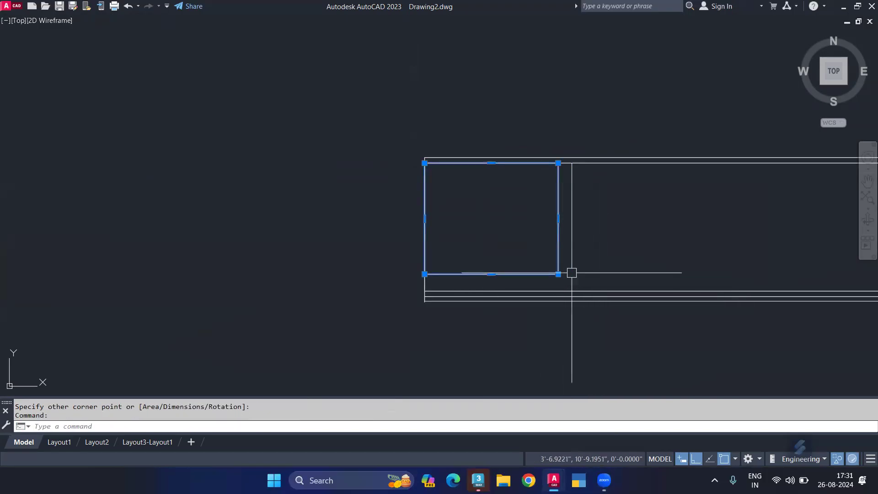
{"action": "type", "text": "m"}
{"action": "key", "text": "Return"}
{"action": "left_click", "coordinate": [594, 189]}
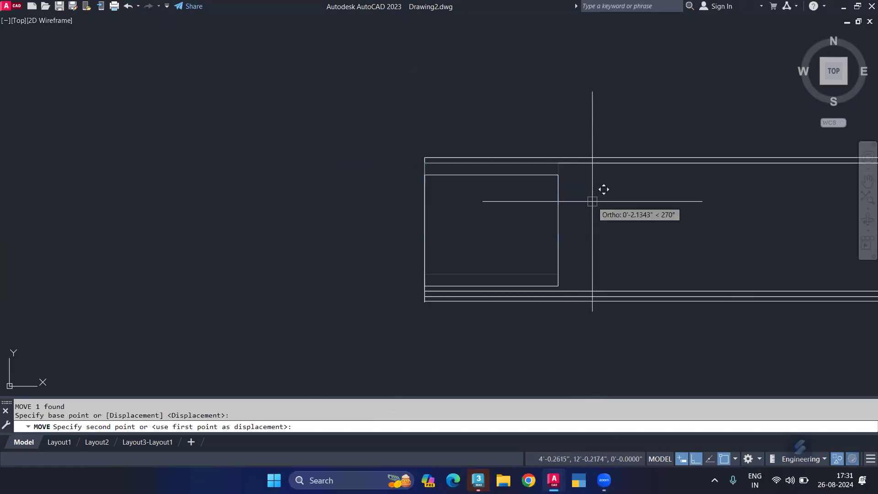
{"action": "type", "text": "1"}
{"action": "key", "text": "Return"}
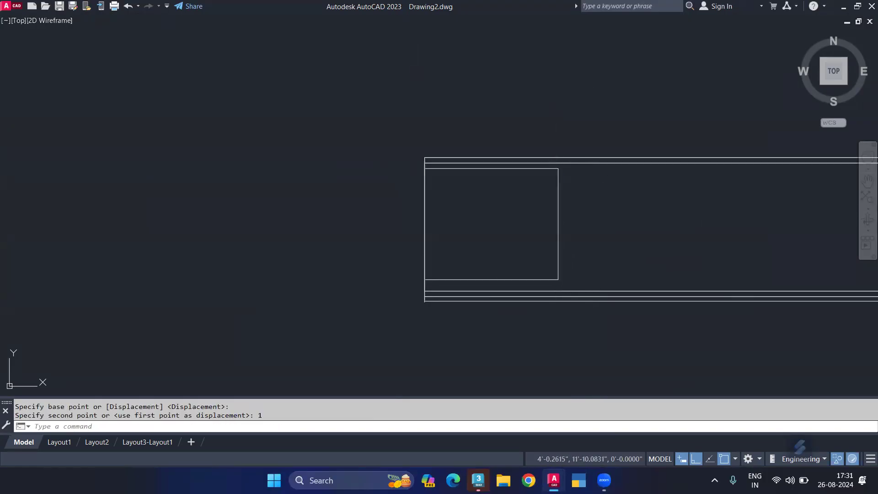
Move the rectangle 3 units sideways.
{"action": "left_click", "coordinate": [558, 227]}
{"action": "type", "text": "m"}
{"action": "key", "text": "Return"}
{"action": "left_click", "coordinate": [595, 231]}
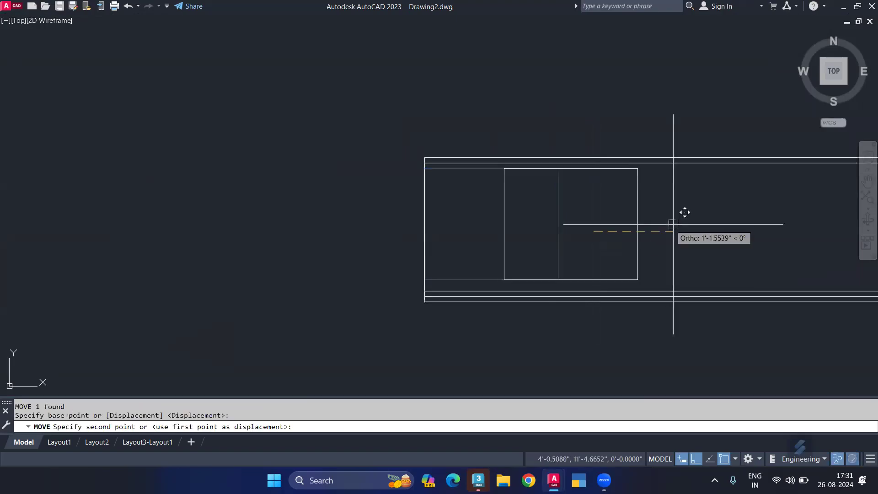
{"action": "type", "text": "3"}
{"action": "key", "text": "Return"}
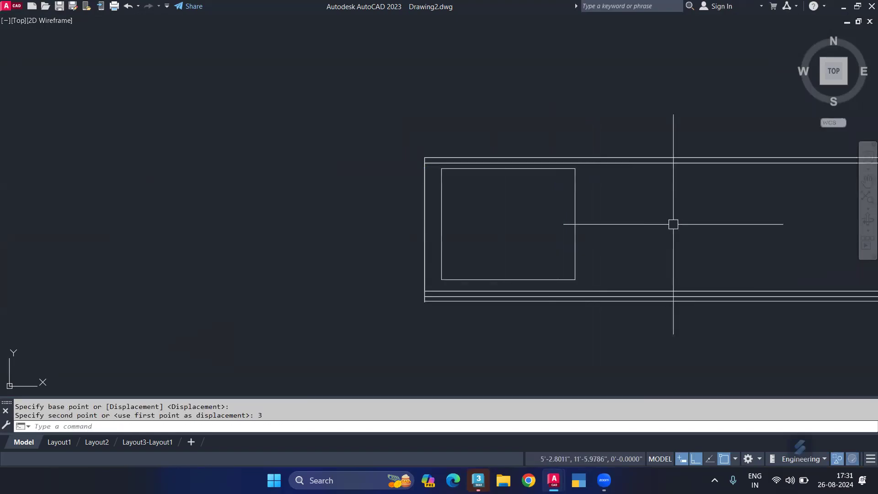
{"action": "left_click", "coordinate": [575, 209]}
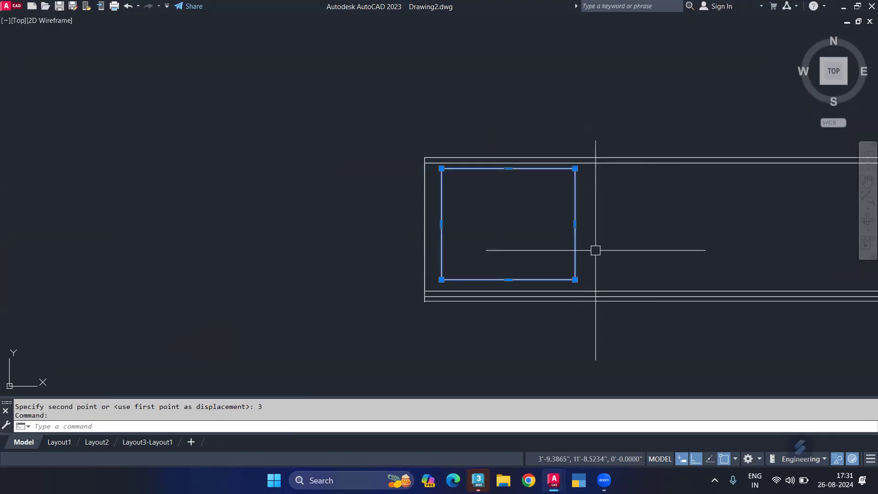
{"action": "key", "text": "Escape"}
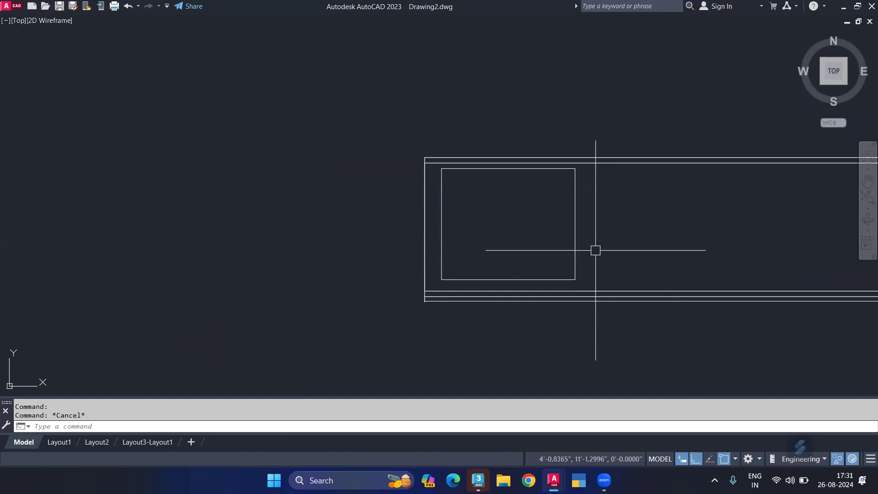
{"action": "type", "text": "f"}
Fillet all four rectangle corners at radius 3 using the Polyline option.
{"action": "key", "text": "Return"}
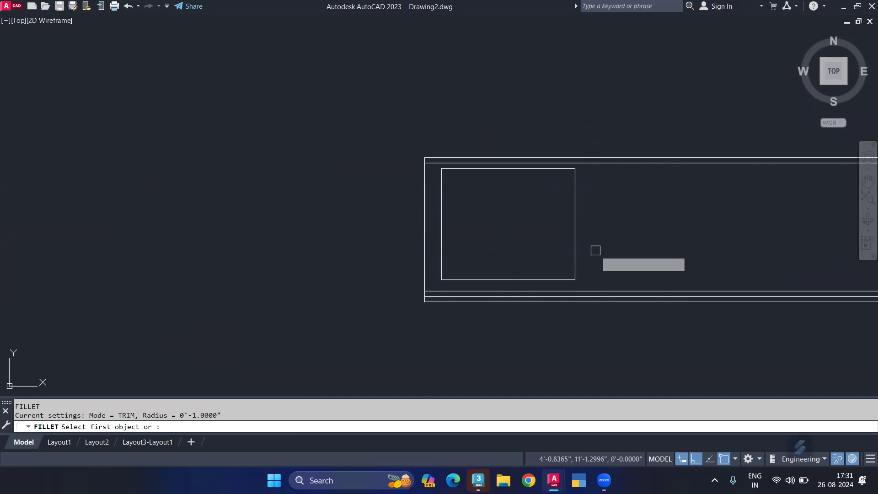
{"action": "type", "text": "r"}
{"action": "key", "text": "Return"}
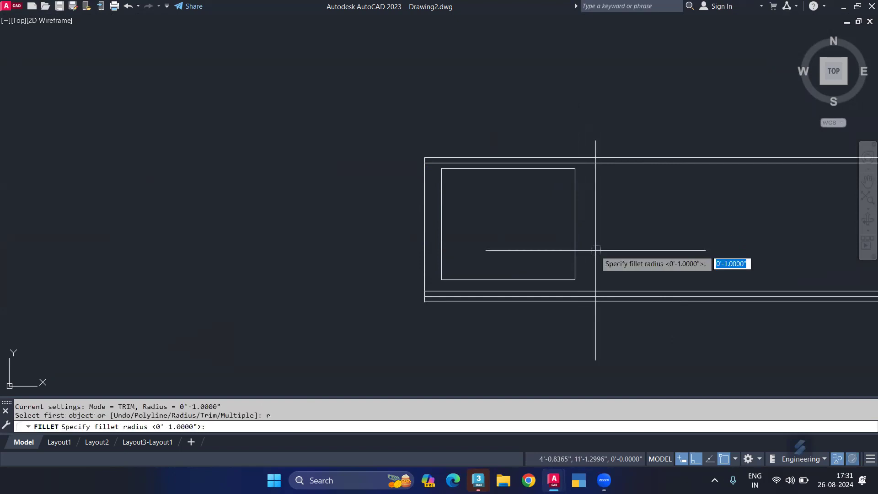
{"action": "type", "text": "3"}
{"action": "key", "text": "Return"}
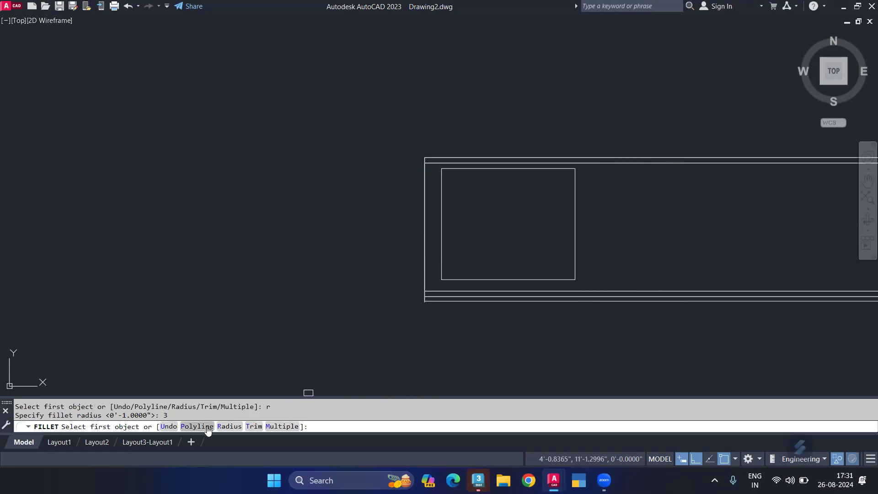
{"action": "left_click", "coordinate": [198, 427]}
{"action": "left_click", "coordinate": [456, 280]}
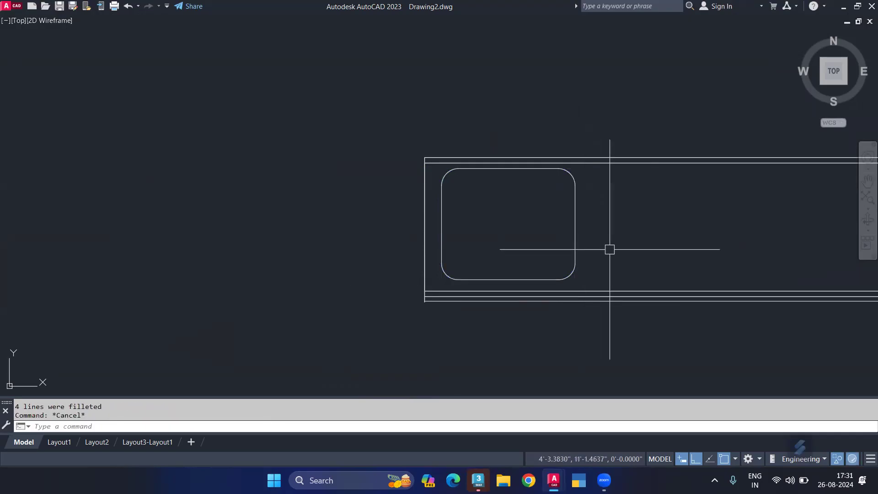
{"action": "type", "text": "v"}
{"action": "key", "text": "Return"}
Switch to SW Isometric view, shade the model with edges, and zoom in on the bench.
{"action": "type", "text": "swiso"}
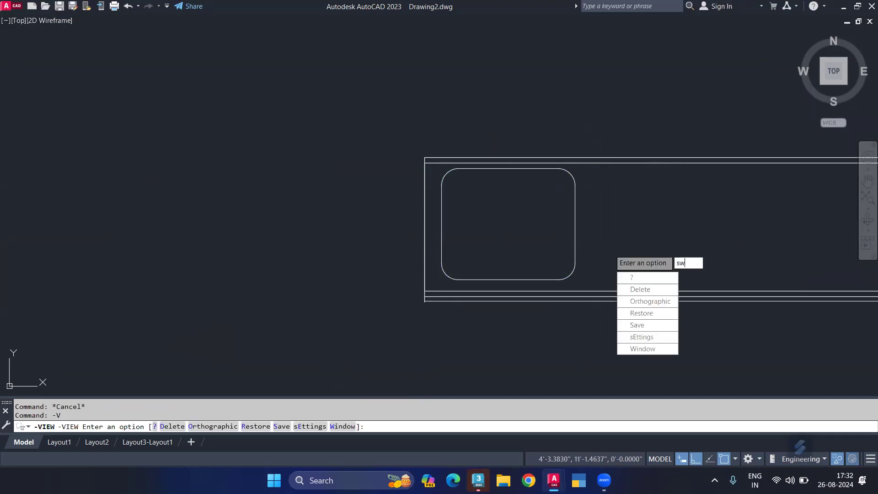
{"action": "key", "text": "Return"}
{"action": "type", "text": "sw"}
{"action": "key", "text": "Return"}
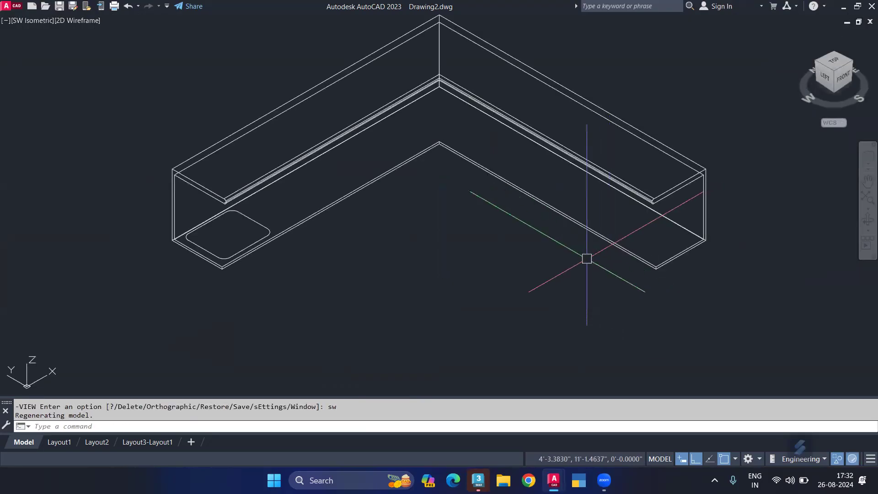
{"action": "type", "text": "SHADE"}
{"action": "key", "text": "Return"}
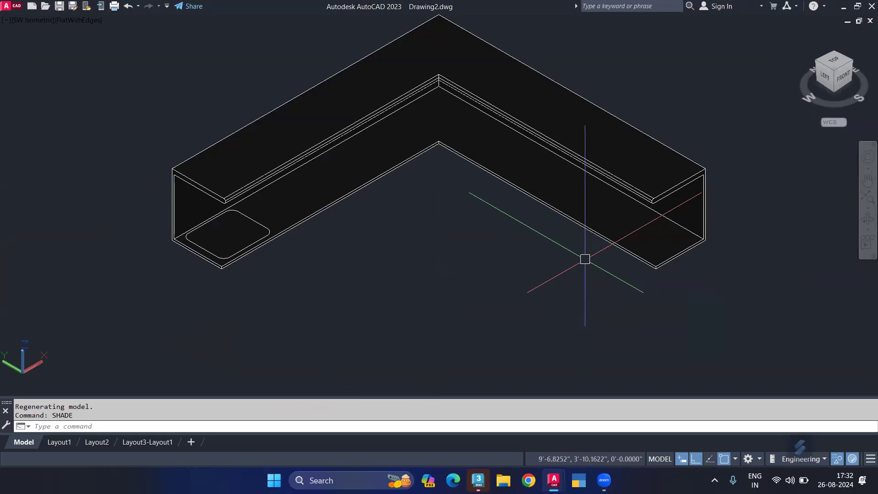
{"action": "scroll", "coordinate": [253, 224], "scroll_direction": "up", "scroll_amount": 3}
{"action": "left_click", "coordinate": [253, 224]}
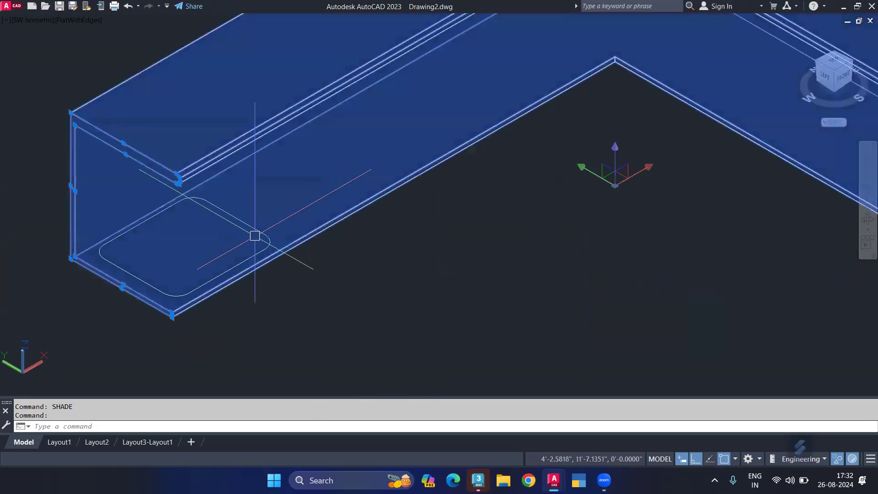
{"action": "key", "text": "Escape"}
{"action": "scroll", "coordinate": [216, 268], "scroll_direction": "up", "scroll_amount": 2}
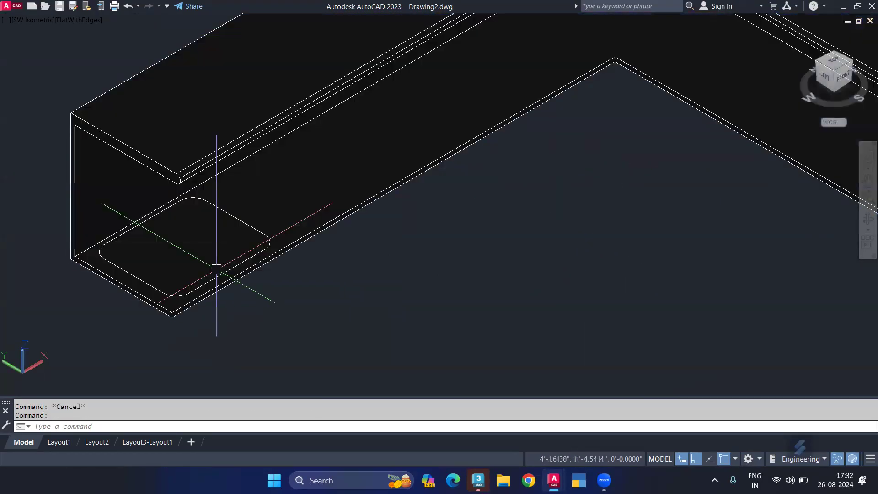
{"action": "scroll", "coordinate": [190, 290], "scroll_direction": "up", "scroll_amount": 3}
{"action": "scroll", "coordinate": [192, 290], "scroll_direction": "up", "scroll_amount": 1}
Raise the rounded rectangle vertically with the gizmo up to the bench top.
{"action": "left_click", "coordinate": [181, 299]}
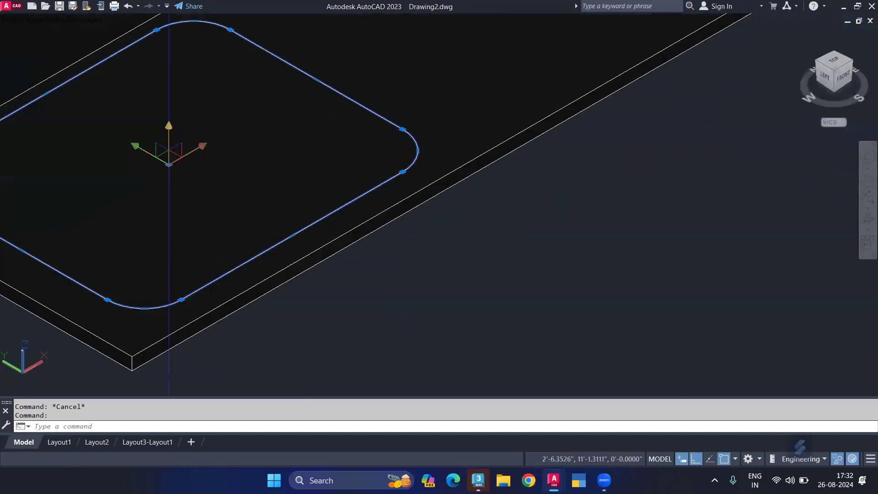
{"action": "left_click", "coordinate": [169, 151]}
{"action": "scroll", "coordinate": [167, 137], "scroll_direction": "down", "scroll_amount": 3}
{"action": "scroll", "coordinate": [167, 201], "scroll_direction": "down", "scroll_amount": 2}
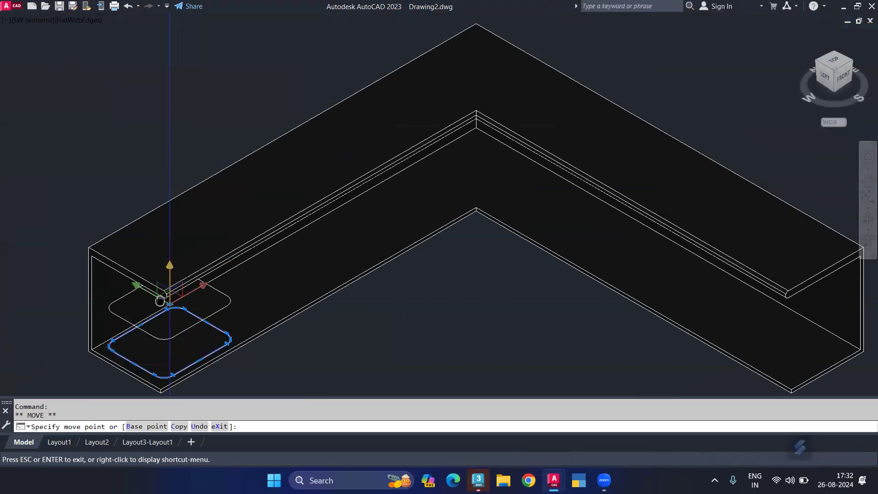
{"action": "left_click", "coordinate": [168, 178]}
{"action": "key", "text": "Escape"}
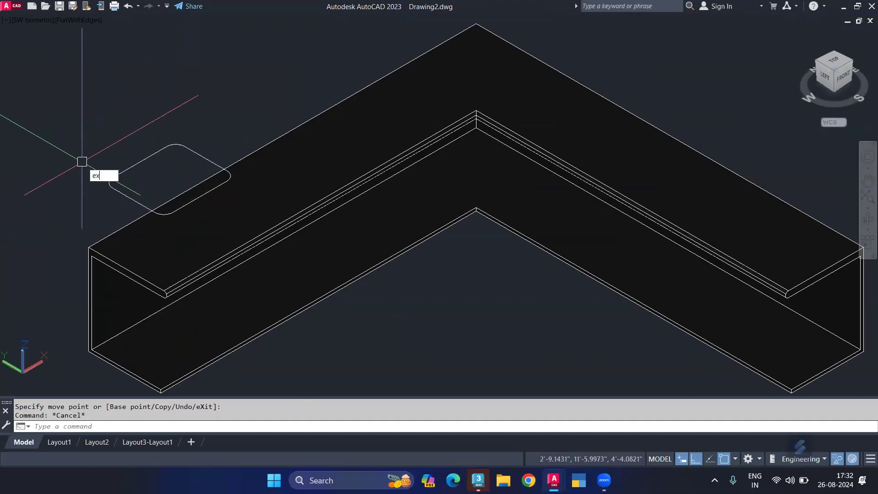
Extrude the rounded rectangle into a block through the bench, then start SUBTRACT.
{"action": "key", "text": "Return"}
{"action": "left_click", "coordinate": [108, 183]}
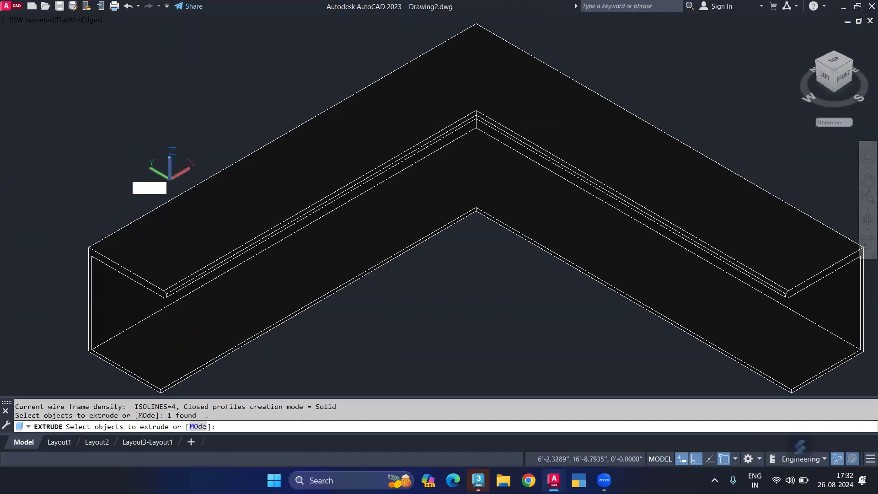
{"action": "key", "text": "Return"}
{"action": "key", "text": "Escape"}
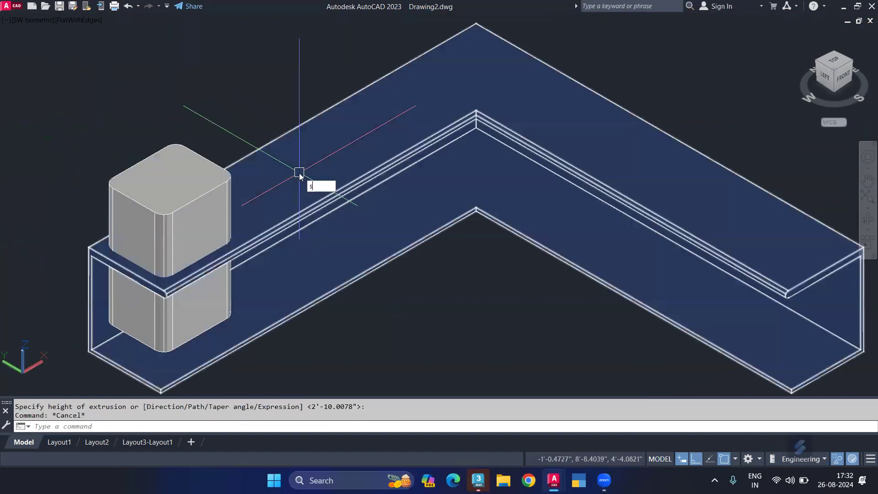
{"action": "type", "text": "ub"}
{"action": "key", "text": "Return"}
Subtract the rounded block from the L-shaped bench to cut the basin opening.
{"action": "left_click", "coordinate": [304, 178]}
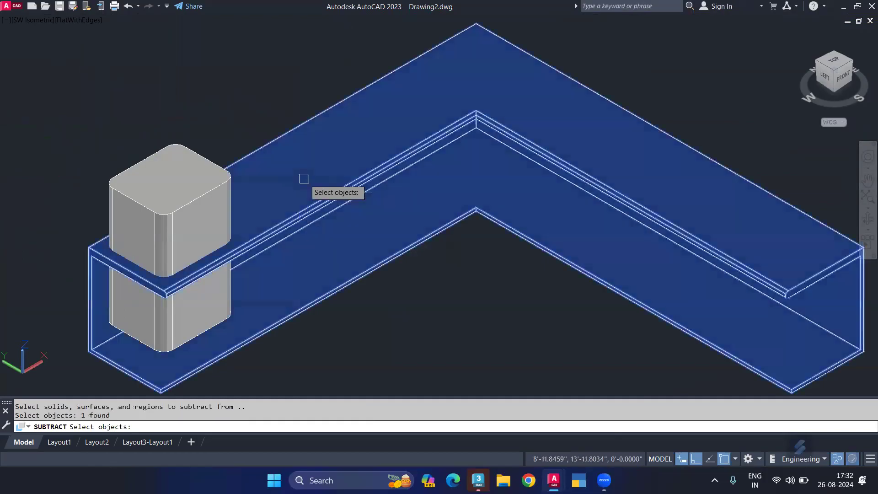
{"action": "key", "text": "Return"}
{"action": "left_click", "coordinate": [143, 202]}
{"action": "key", "text": "Return"}
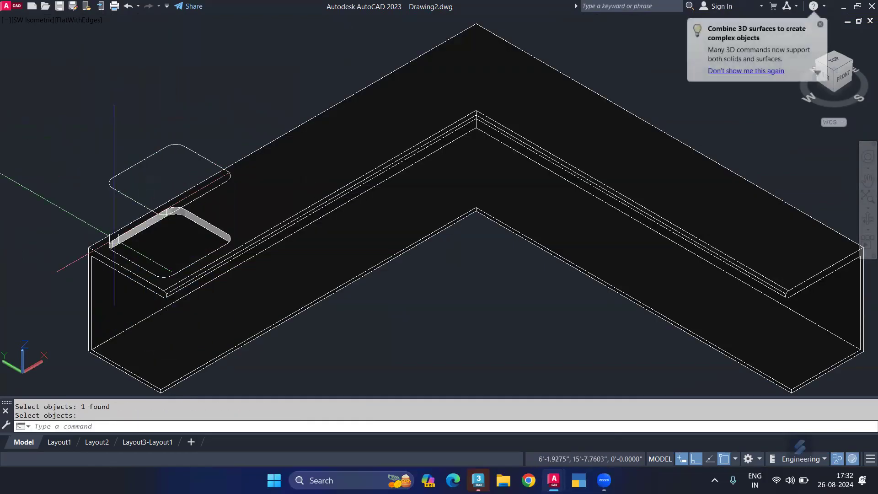
{"action": "mouse_move", "coordinate": [65, 217]}
{"action": "middle_mouse_down", "text": "shift"}
{"action": "mouse_move", "coordinate": [85, 239]}
{"action": "mouse_move", "coordinate": [105, 224]}
{"action": "middle_mouse_up", "text": "shift"}
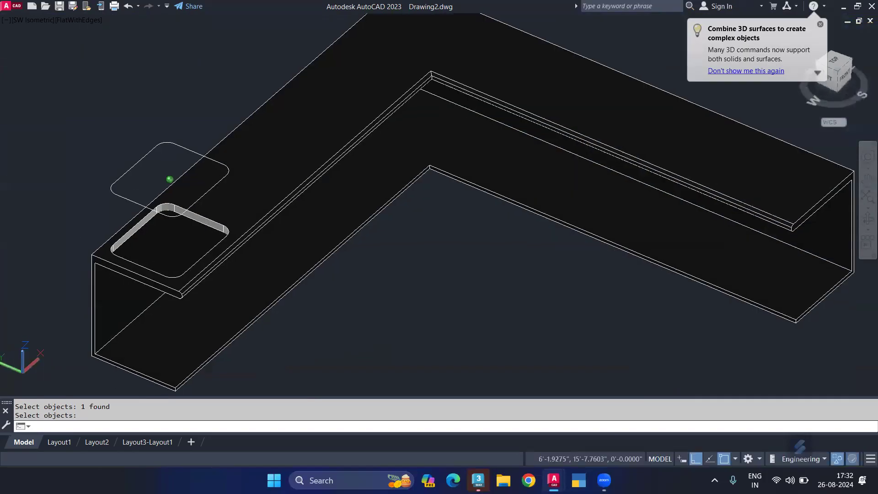
{"action": "scroll", "coordinate": [144, 209], "scroll_direction": "up", "scroll_amount": 3}
{"action": "scroll", "coordinate": [202, 149], "scroll_direction": "up", "scroll_amount": 2}
Extrude the rounded sink outline into a solid block 10 units tall.
{"action": "left_click", "coordinate": [202, 153]}
{"action": "type", "text": "m"}
{"action": "key", "text": "Return"}
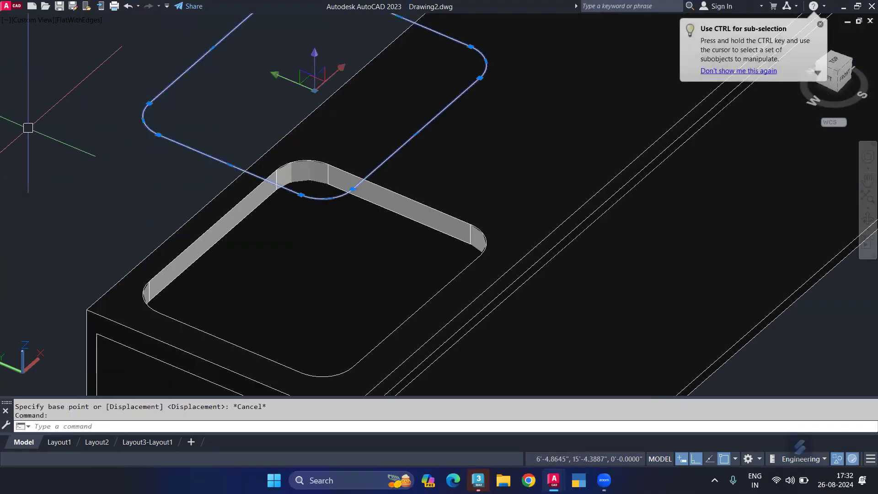
{"action": "type", "text": "ext"}
{"action": "key", "text": "Return"}
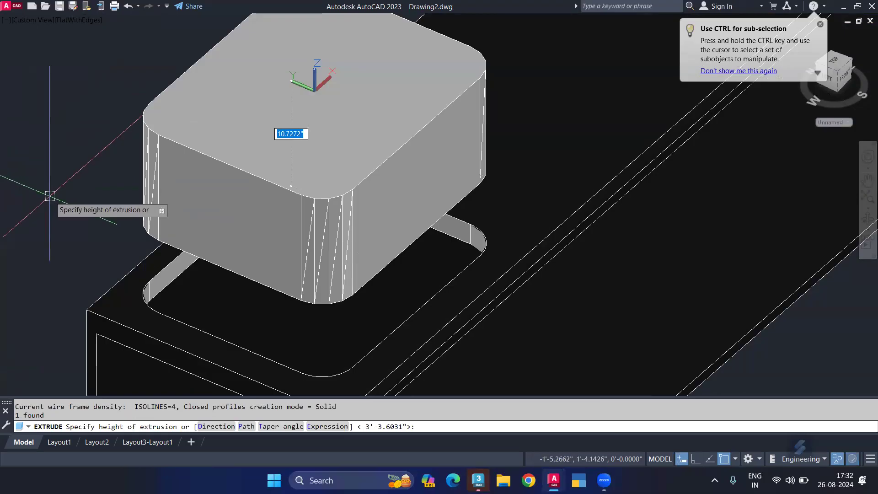
{"action": "type", "text": "10"}
{"action": "key", "text": "Return"}
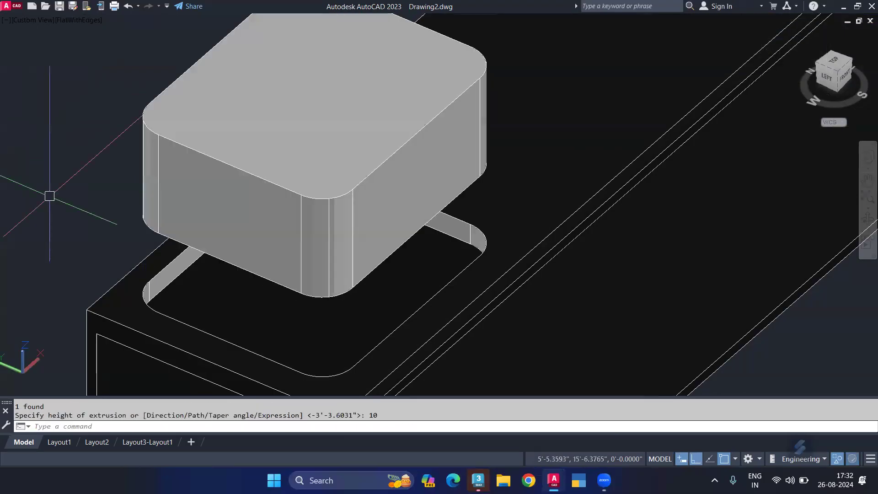
{"action": "middle_click_drag", "start_coordinate": [182, 196], "coordinate": [127, 231]}
Isolate the extruded rounded block, hiding the rest of the model.
{"action": "left_click", "coordinate": [129, 189]}
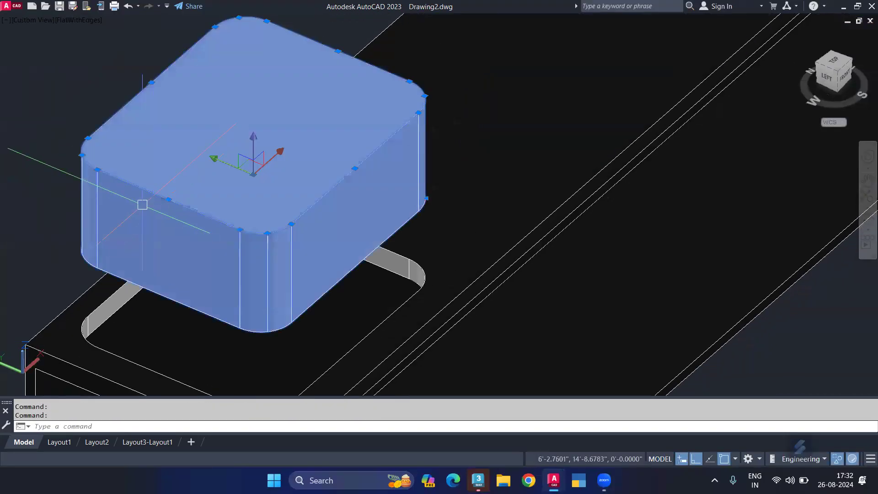
{"action": "mouse_move", "coordinate": [130, 189]}
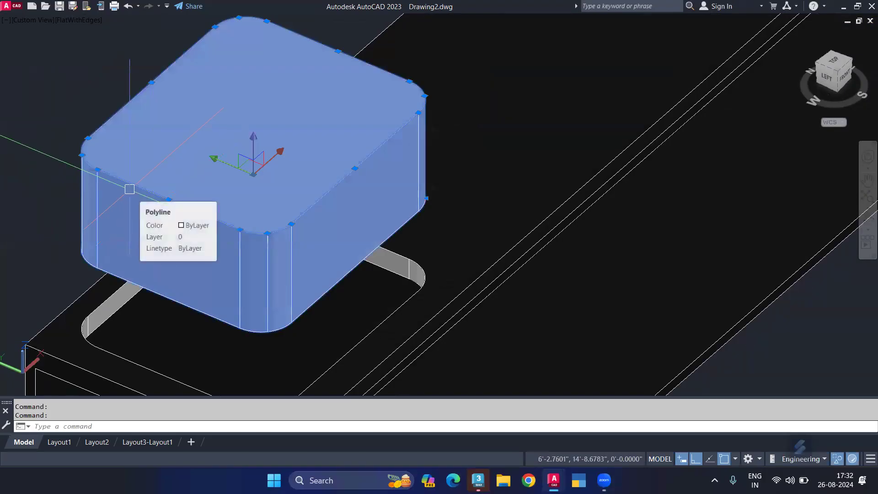
{"action": "type", "text": "is"}
{"action": "key", "text": "Return"}
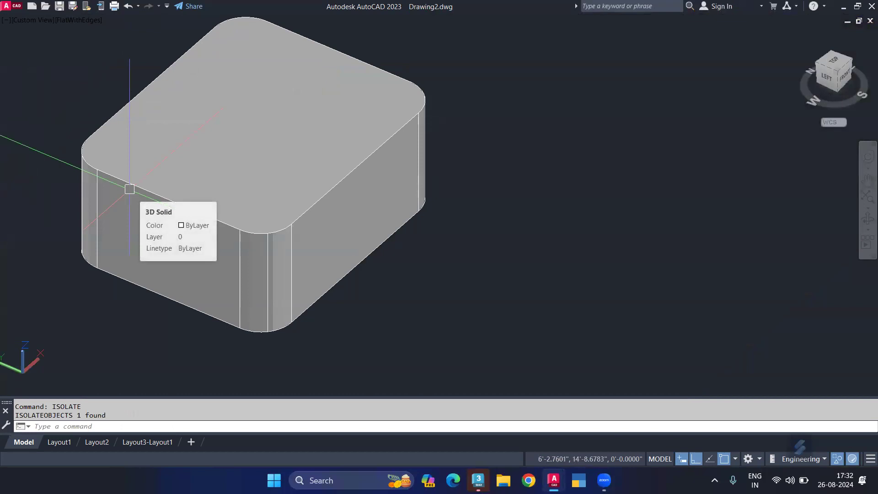
Trial-shell the block with its top face removed and offset 1, then undo it.
{"action": "type", "text": "s"}
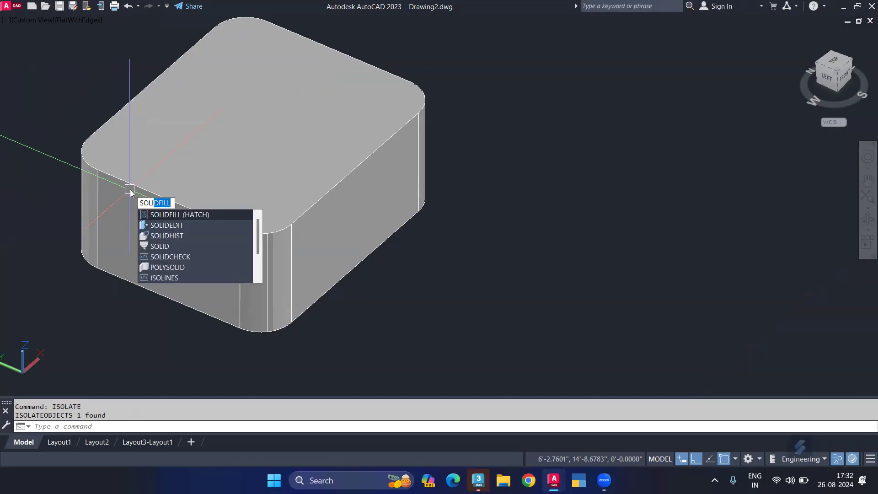
{"action": "left_click", "coordinate": [176, 226]}
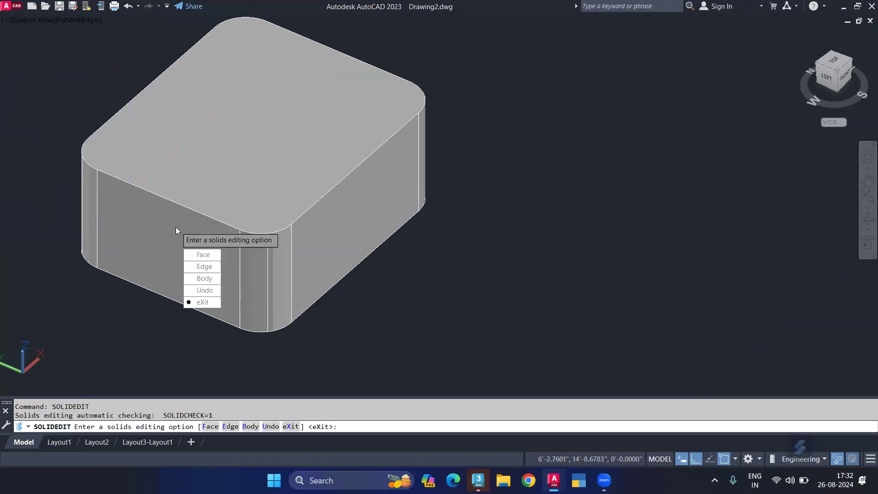
{"action": "left_click", "coordinate": [207, 279]}
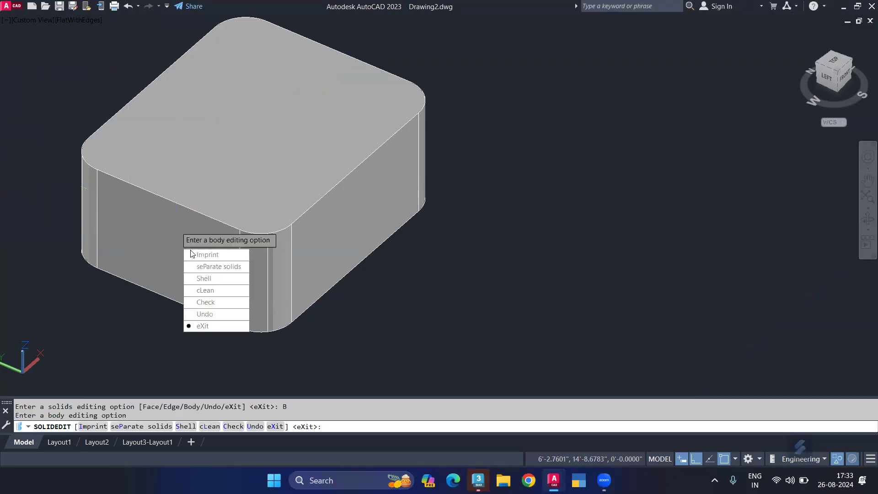
{"action": "left_click", "coordinate": [186, 426]}
{"action": "left_click", "coordinate": [194, 186]}
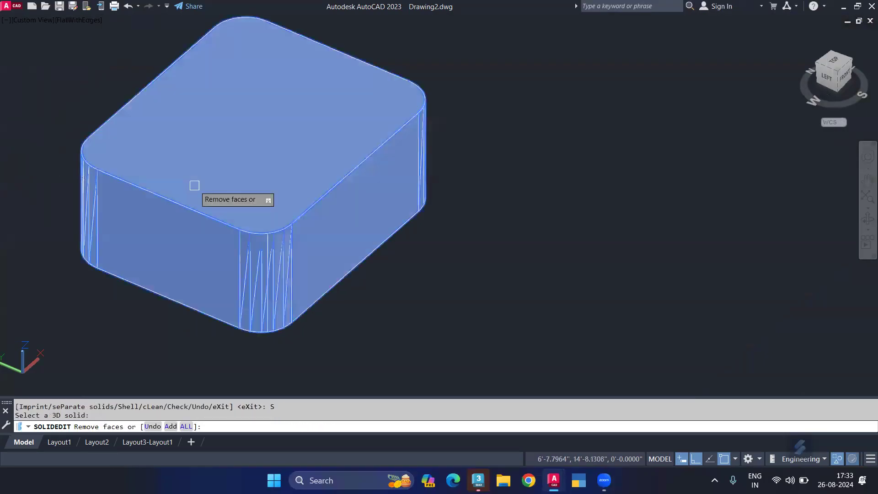
{"action": "left_click", "coordinate": [230, 162]}
{"action": "key", "text": "Return"}
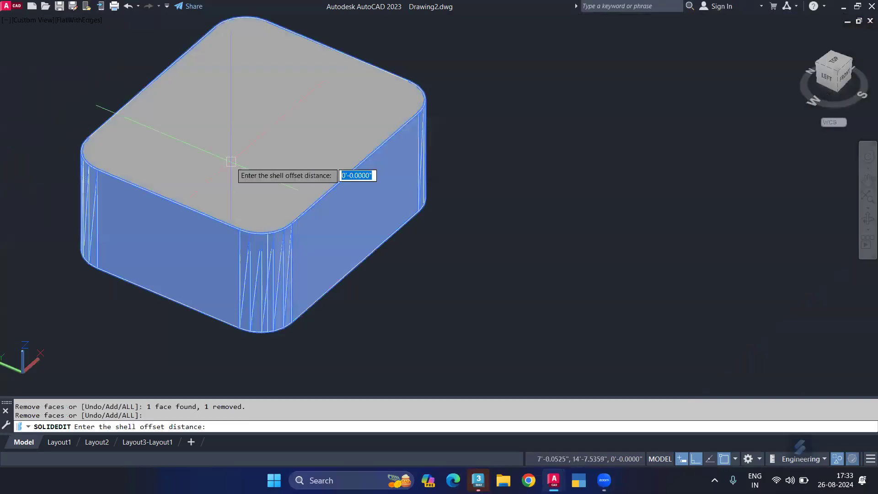
{"action": "type", "text": "1"}
{"action": "key", "text": "Return"}
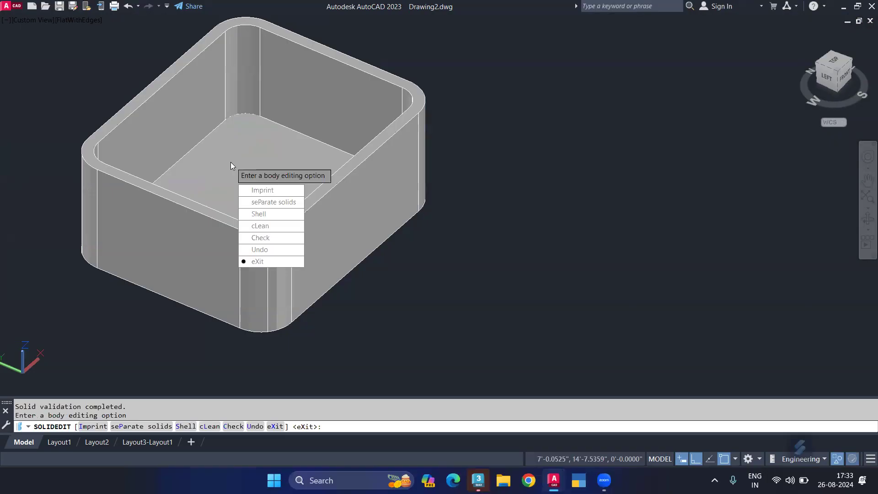
{"action": "type", "text": "u"}
{"action": "key", "text": "Return"}
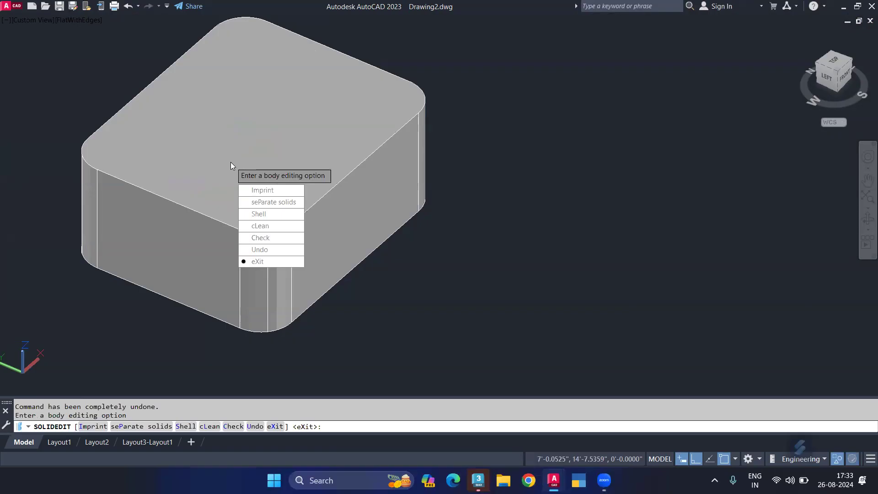
Shell the block with offset 1 removing its top face, then cancel and undo.
{"action": "key", "text": "Down"}
{"action": "key", "text": "Down"}
{"action": "key", "text": "Down"}
{"action": "key", "text": "Return"}
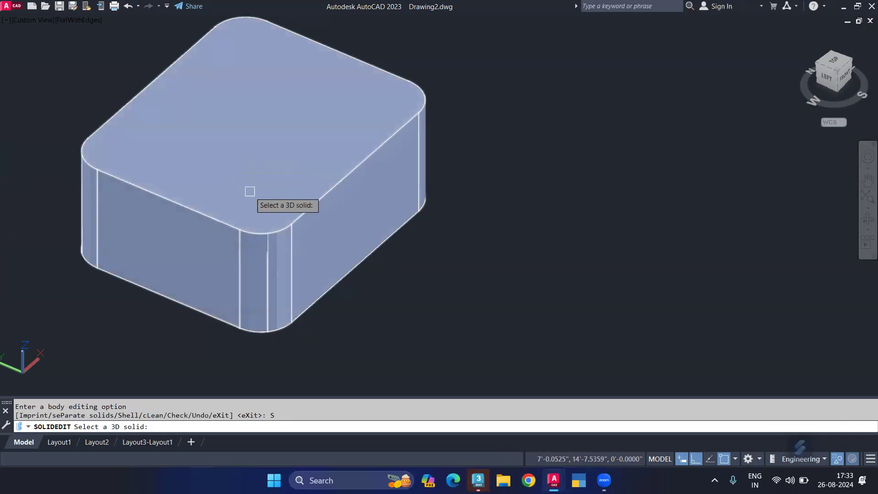
{"action": "left_click", "coordinate": [250, 191]}
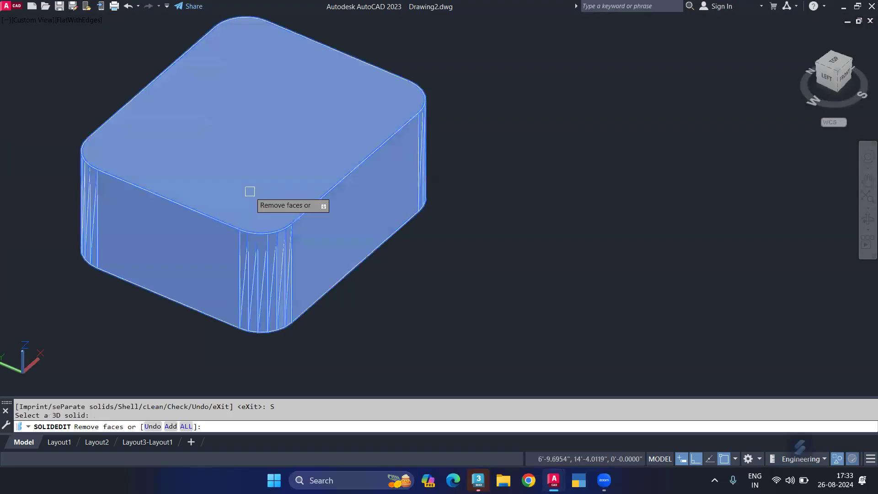
{"action": "left_click", "coordinate": [250, 191]}
{"action": "middle_click_drag", "start_coordinate": [273, 177], "coordinate": [321, 209], "text": "shift"}
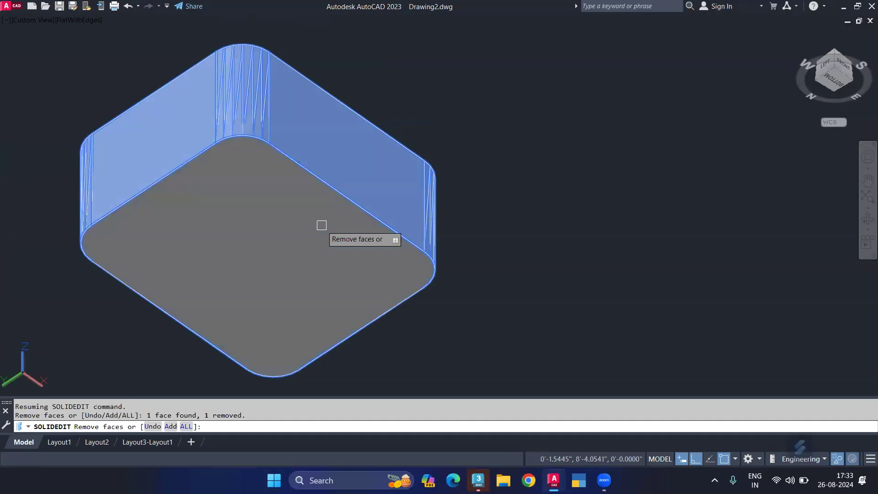
{"action": "key", "text": "Return"}
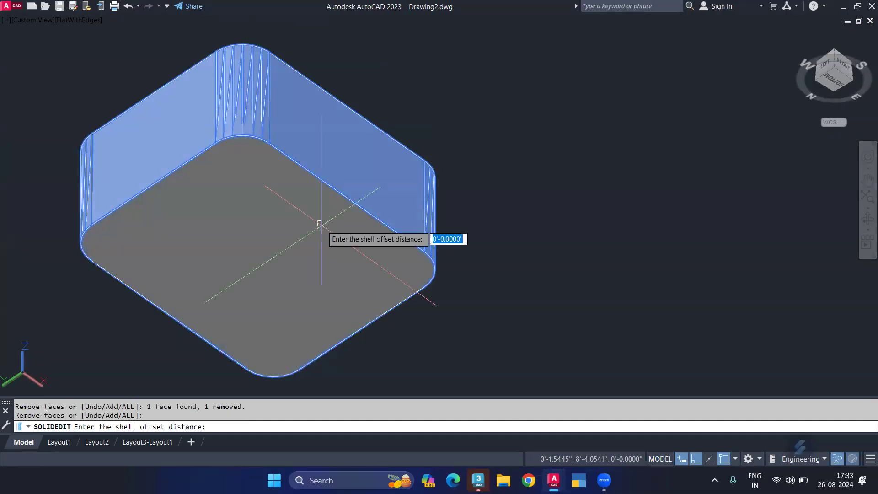
{"action": "type", "text": "1"}
{"action": "key", "text": "Return"}
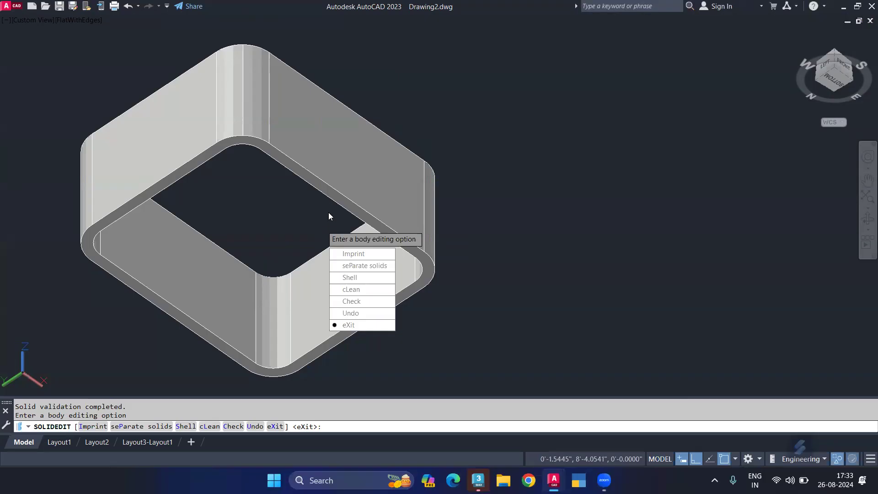
{"action": "key", "text": "Escape"}
{"action": "key", "text": "ctrl+z"}
Rerun SOLIDEDIT Body Shell, remove the top face, accept the thickness, and exit.
{"action": "type", "text": "SOLIDFILL"}
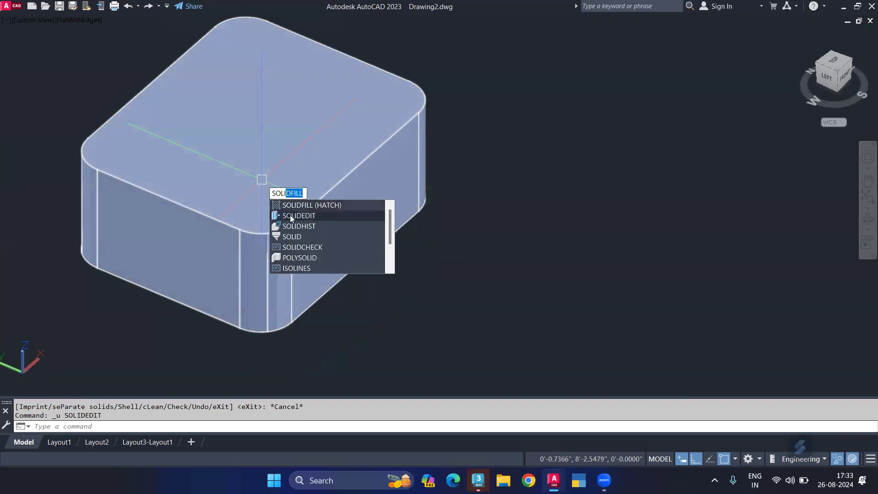
{"action": "left_click", "coordinate": [284, 215]}
{"action": "left_click", "coordinate": [301, 250]}
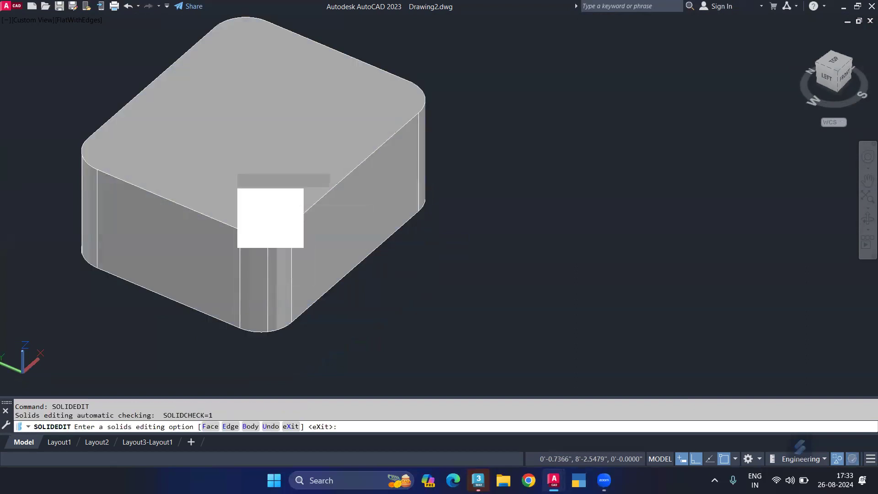
{"action": "left_click", "coordinate": [270, 218]}
{"action": "left_click", "coordinate": [228, 160]}
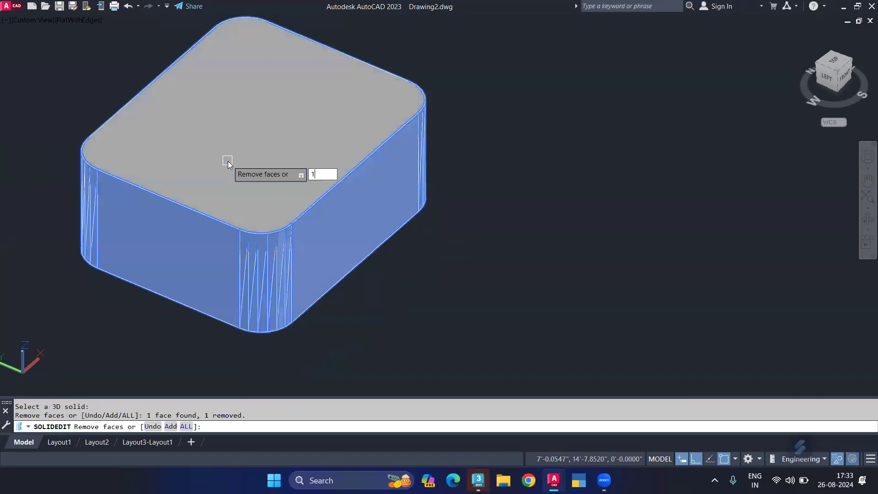
{"action": "key", "text": "BackSpace"}
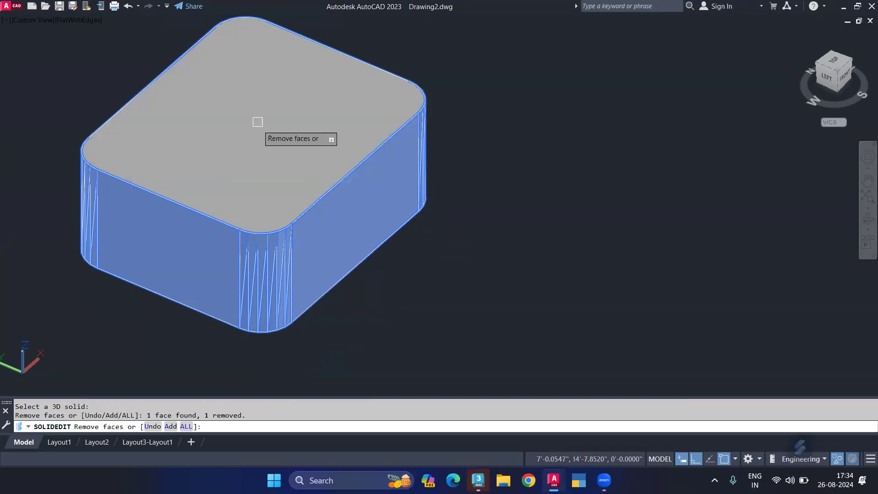
{"action": "key", "text": "Return"}
{"action": "key", "text": "Return"}
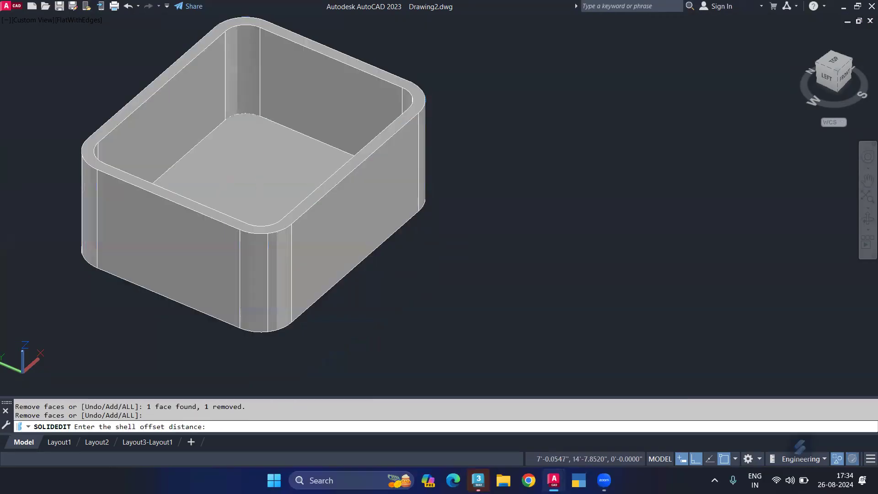
{"action": "key", "text": "Return"}
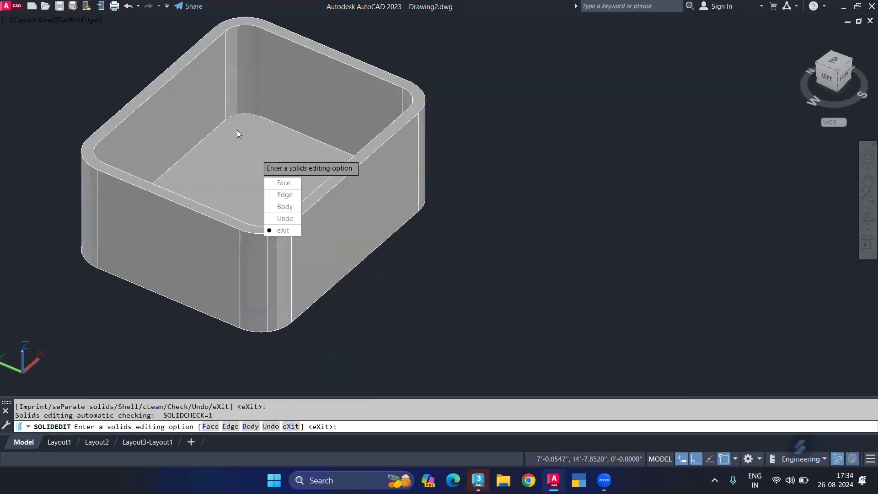
{"action": "key", "text": "Return"}
Fillet the basin's first inner bottom edge with a 1-inch radius.
{"action": "scroll", "coordinate": [255, 130], "scroll_direction": "up", "scroll_amount": 3}
{"action": "scroll", "coordinate": [253, 115], "scroll_direction": "up", "scroll_amount": 3}
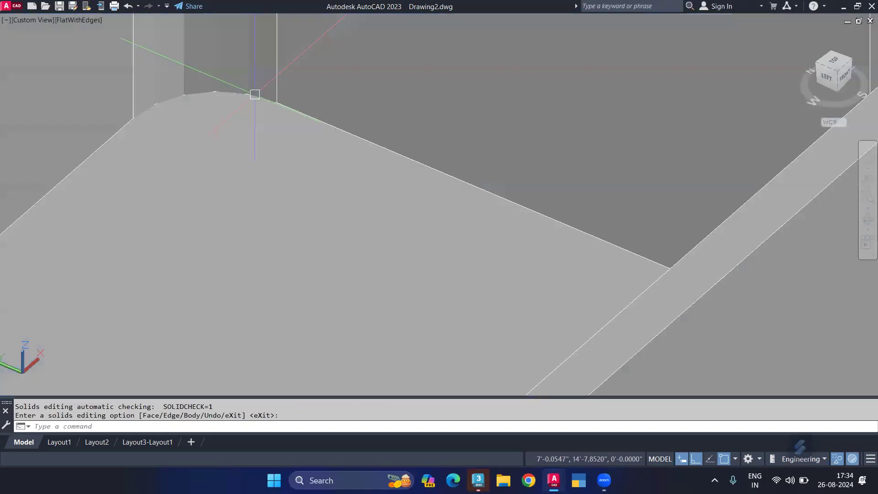
{"action": "scroll", "coordinate": [253, 92], "scroll_direction": "up", "scroll_amount": 2}
{"action": "type", "text": "fill"}
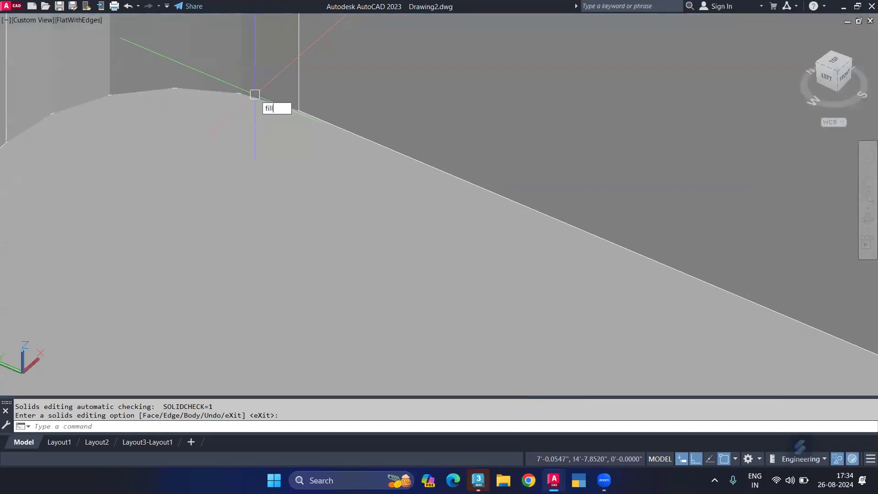
{"action": "left_click", "coordinate": [290, 142]}
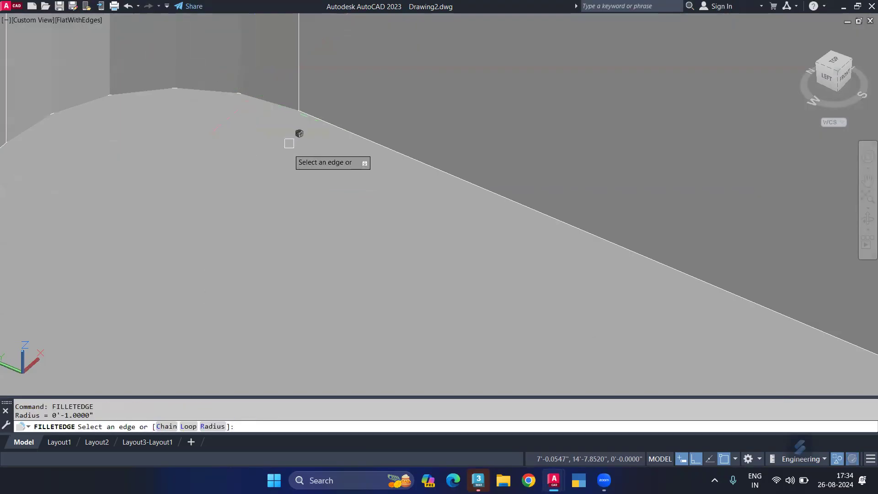
{"action": "left_click", "coordinate": [213, 426]}
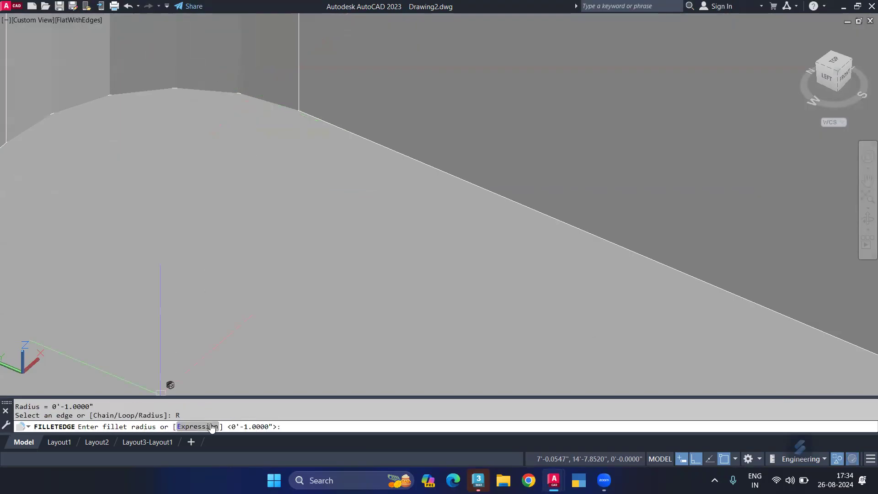
{"action": "type", "text": "1"}
{"action": "key", "text": "Return"}
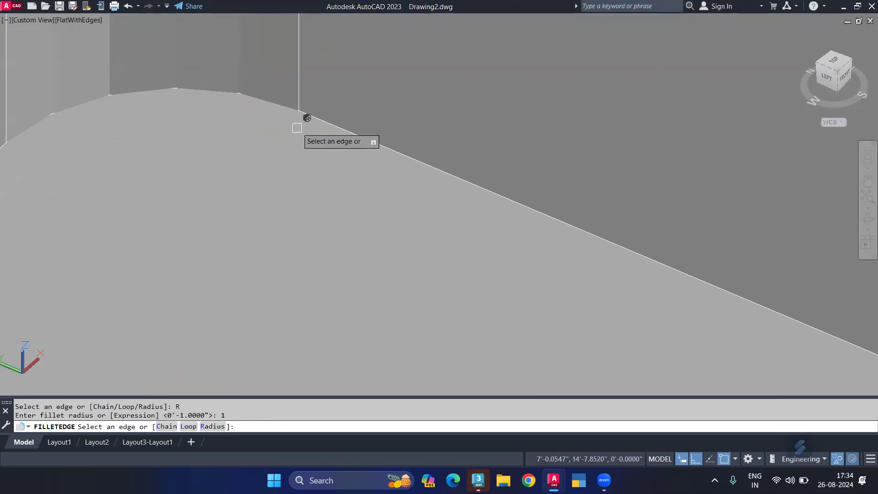
{"action": "scroll", "coordinate": [302, 108], "scroll_direction": "up", "scroll_amount": 2}
{"action": "left_click", "coordinate": [297, 104]}
{"action": "key", "text": "Return"}
{"action": "key", "text": "Return"}
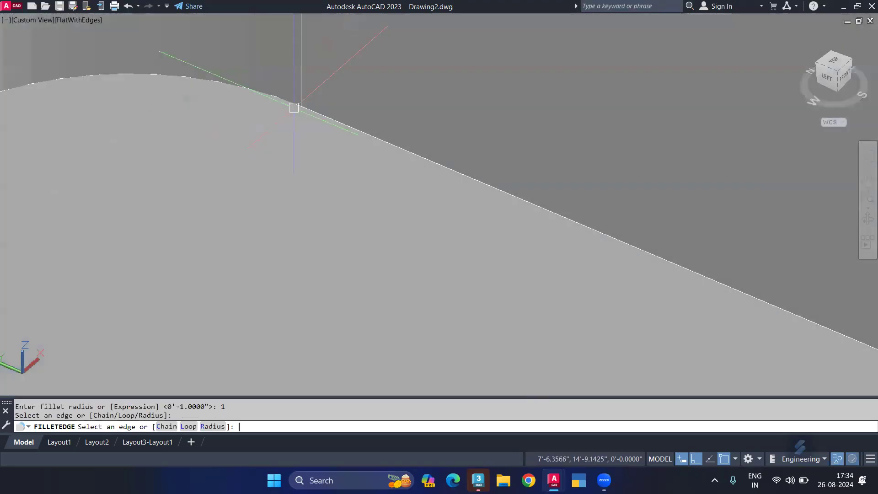
Try filleting further bottom edges, the diagonal edge and the curved corner.
{"action": "key", "text": "Return"}
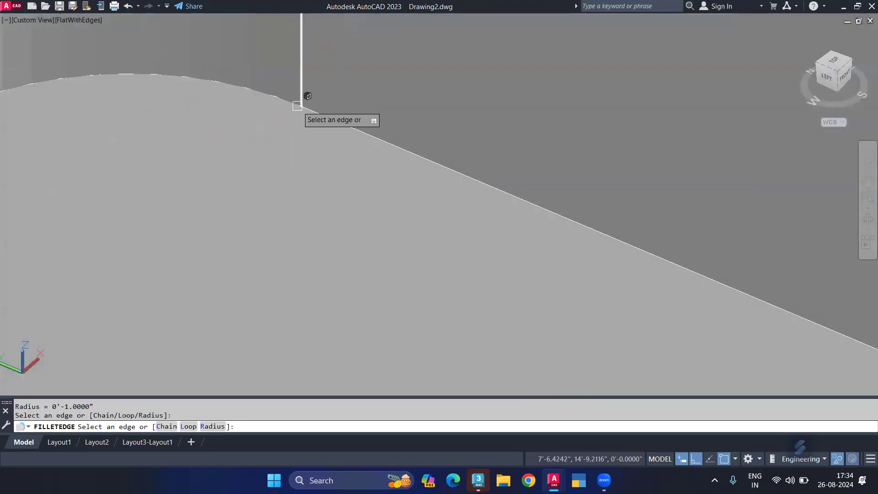
{"action": "left_click", "coordinate": [304, 110]}
{"action": "left_click", "coordinate": [313, 111]}
{"action": "mouse_move", "coordinate": [231, 79]}
{"action": "middle_mouse_down"}
{"action": "mouse_move", "coordinate": [177, 90]}
{"action": "mouse_move", "coordinate": [310, 88]}
{"action": "middle_mouse_up"}
{"action": "left_click", "coordinate": [302, 97]}
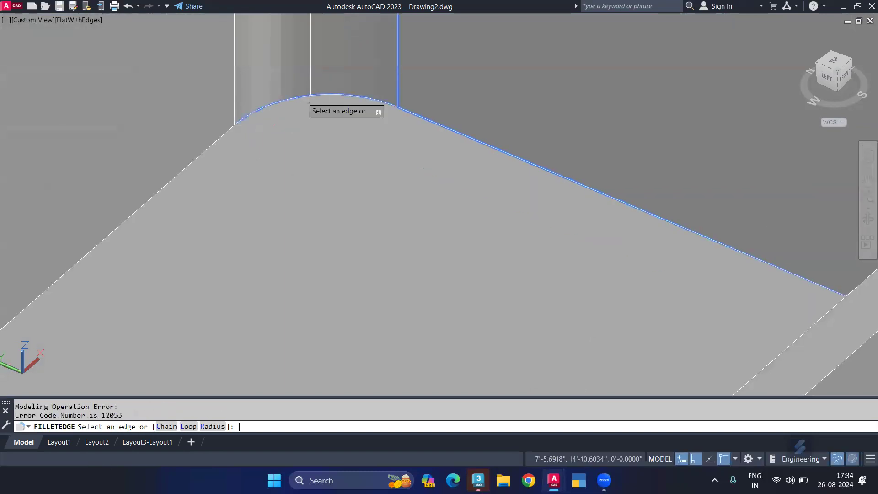
{"action": "key", "text": "Return"}
{"action": "key", "text": "Return"}
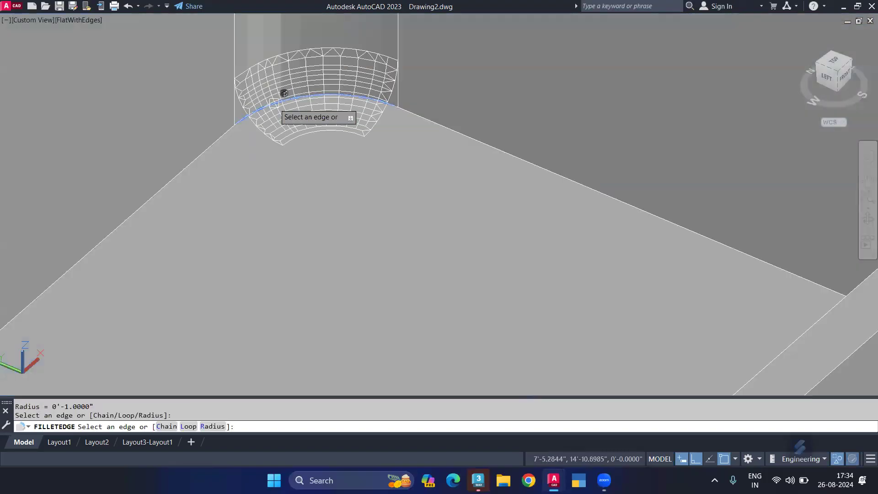
{"action": "left_click", "coordinate": [284, 93]}
{"action": "key", "text": "Return"}
{"action": "key", "text": "Return"}
Fillet the bottom edges along the side wall and the back wall.
{"action": "key", "text": "Return"}
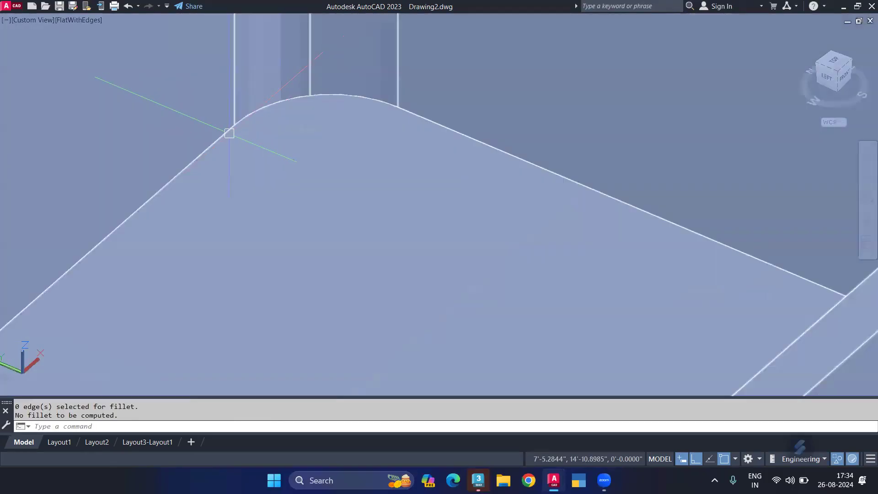
{"action": "key", "text": "Return"}
{"action": "scroll", "coordinate": [229, 133], "scroll_direction": "up", "scroll_amount": 3}
{"action": "left_click", "coordinate": [229, 131]}
{"action": "key", "text": "Return"}
{"action": "middle_click_drag", "start_coordinate": [386, 77], "coordinate": [266, 162]}
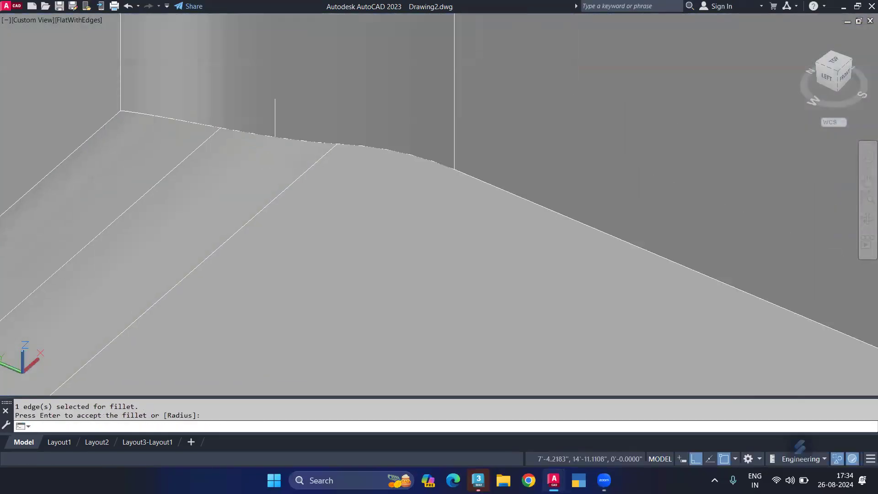
{"action": "key", "text": "Return"}
{"action": "key", "text": "Return"}
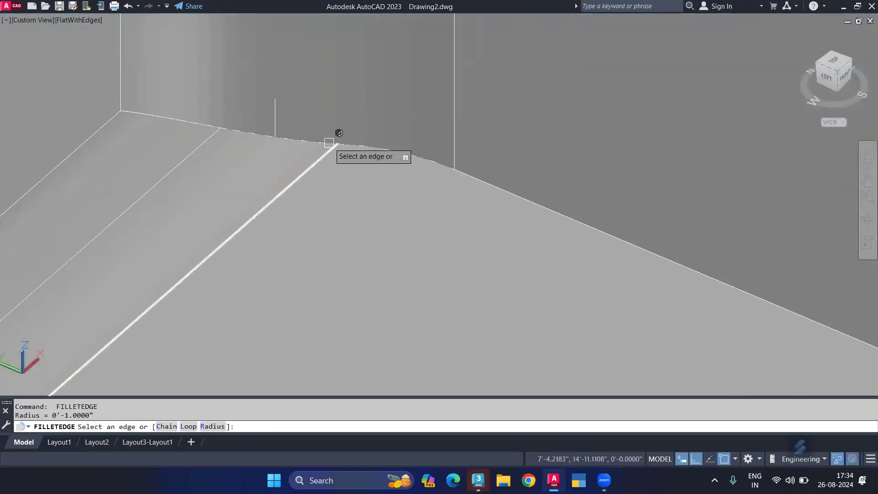
{"action": "left_click", "coordinate": [329, 143]}
{"action": "scroll", "coordinate": [329, 143], "scroll_direction": "up", "scroll_amount": 4}
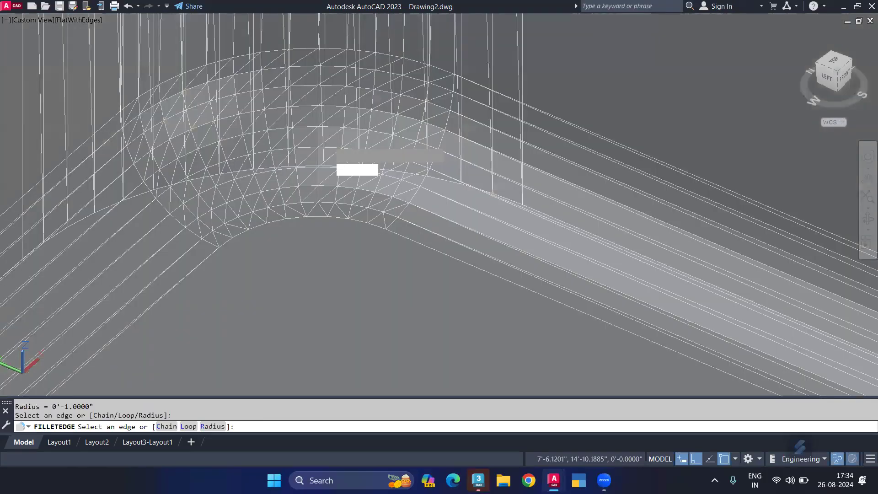
{"action": "key", "text": "Return"}
{"action": "key", "text": "Return"}
{"action": "scroll", "coordinate": [325, 137], "scroll_direction": "down", "scroll_amount": 4}
{"action": "scroll", "coordinate": [324, 138], "scroll_direction": "down", "scroll_amount": 2}
Orbit and pan around the basin, stepping back to the earlier corner view.
{"action": "mouse_move", "coordinate": [325, 137]}
{"action": "middle_mouse_down", "text": "shift"}
{"action": "mouse_move", "coordinate": [325, 88]}
{"action": "mouse_move", "coordinate": [275, 261]}
{"action": "middle_mouse_up", "text": "shift"}
{"action": "scroll", "coordinate": [197, 132], "scroll_direction": "up", "scroll_amount": 3}
{"action": "scroll", "coordinate": [197, 131], "scroll_direction": "up", "scroll_amount": 2}
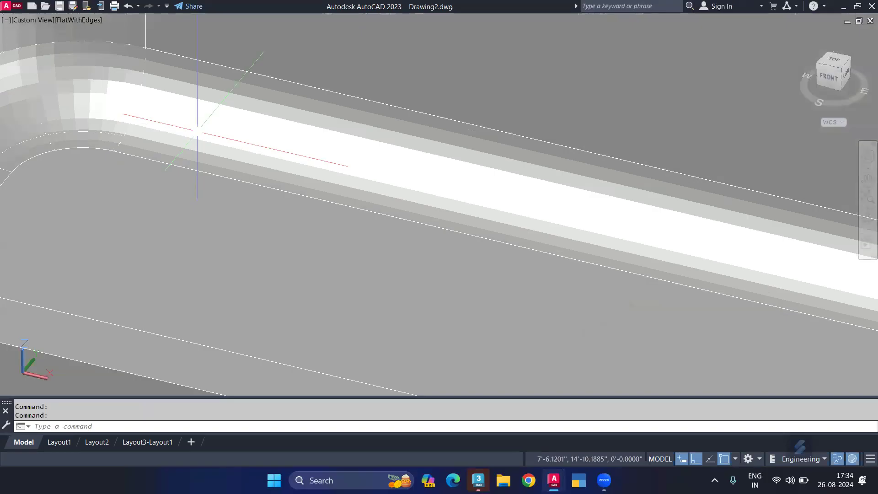
{"action": "mouse_move", "coordinate": [197, 130]}
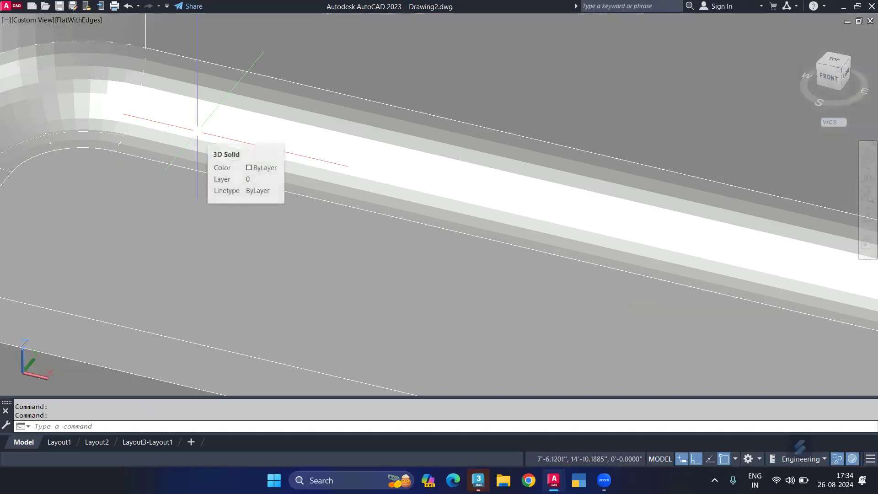
{"action": "key", "text": "ctrl+z"}
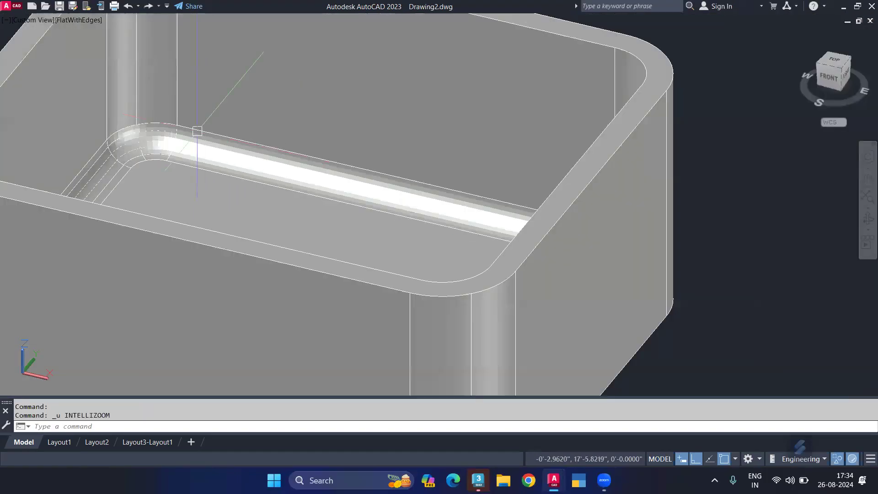
{"action": "key", "text": "ctrl+z"}
{"action": "key", "text": "ctrl+z"}
{"action": "key", "text": "ctrl+z"}
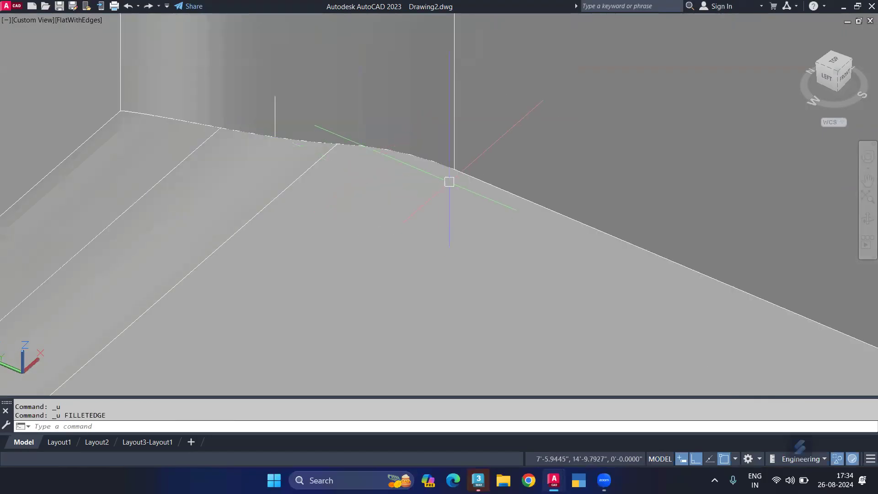
{"action": "scroll", "coordinate": [235, 157], "scroll_direction": "down", "scroll_amount": 5}
{"action": "mouse_move", "coordinate": [169, 202]}
{"action": "middle_mouse_down"}
{"action": "mouse_move", "coordinate": [102, 206]}
{"action": "mouse_move", "coordinate": [446, 176]}
{"action": "middle_mouse_up"}
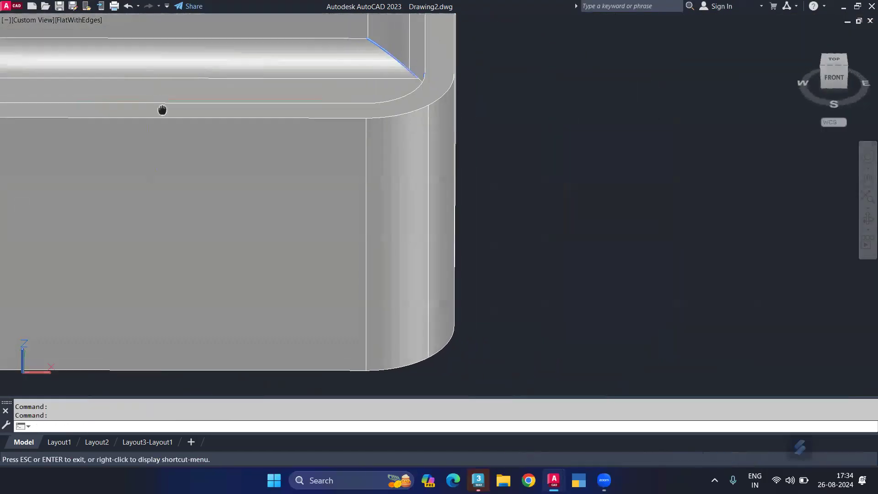
{"action": "scroll", "coordinate": [163, 110], "scroll_direction": "up", "scroll_amount": 3}
{"action": "key", "text": "ctrl+z"}
{"action": "key", "text": "ctrl+z"}
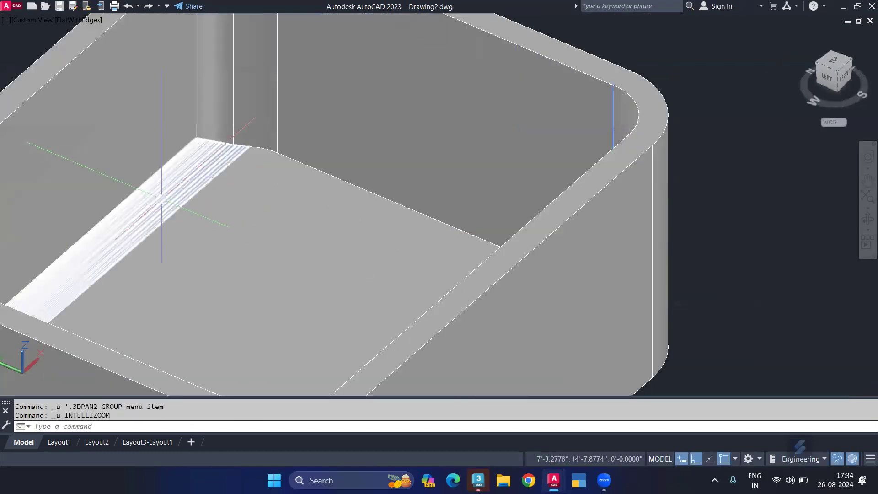
{"action": "key", "text": "ctrl+z"}
{"action": "key", "text": "ctrl+z"}
{"action": "key", "text": "ctrl+z"}
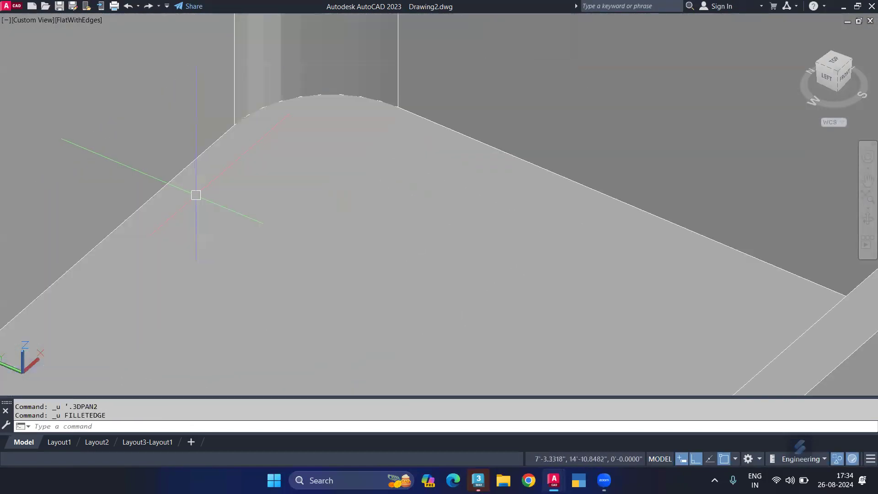
Fillet the bottom edge along the left wall with the 1-inch radius.
{"action": "type", "text": "fi"}
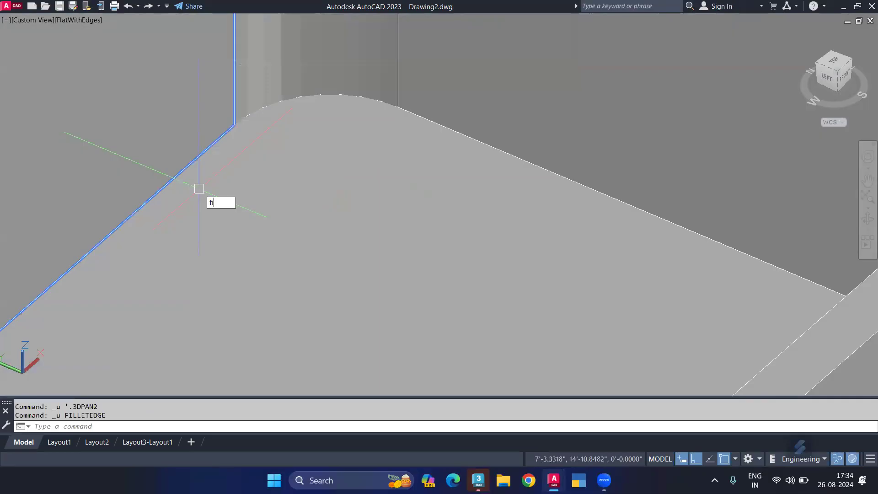
{"action": "type", "text": "l"}
{"action": "left_click", "coordinate": [248, 231]}
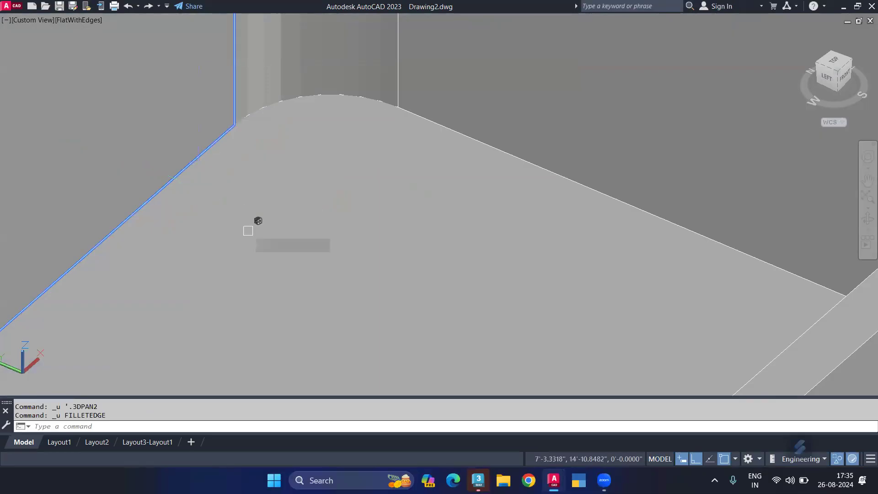
{"action": "left_click", "coordinate": [215, 426]}
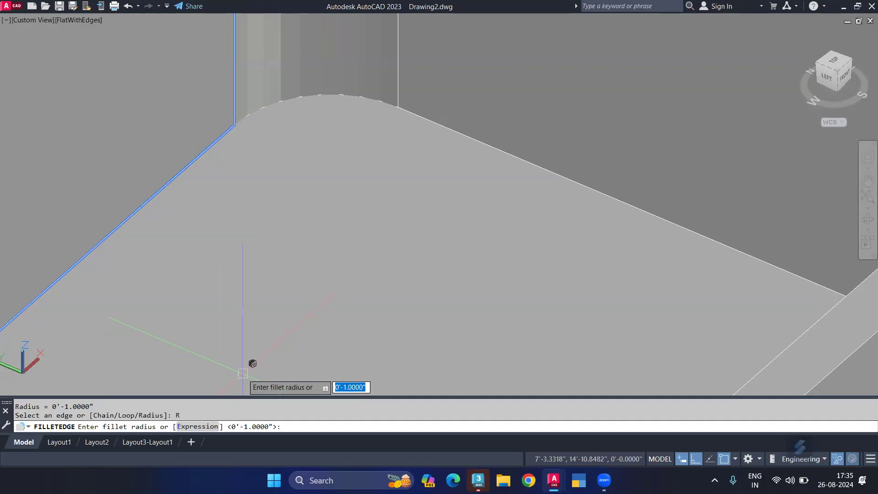
{"action": "key", "text": "Return"}
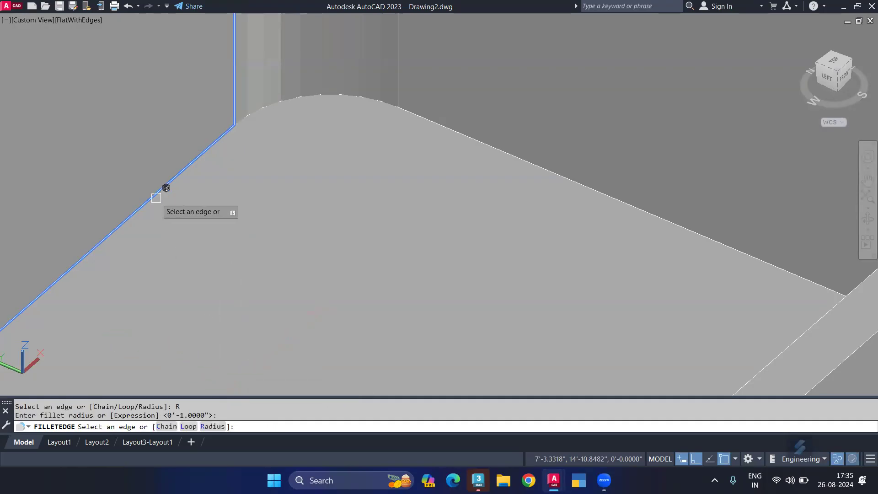
{"action": "left_click", "coordinate": [156, 197]}
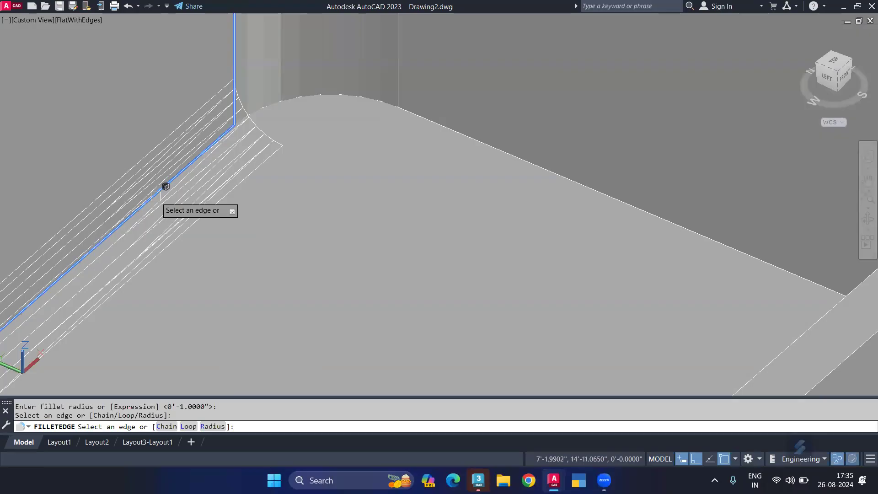
{"action": "key", "text": "Return"}
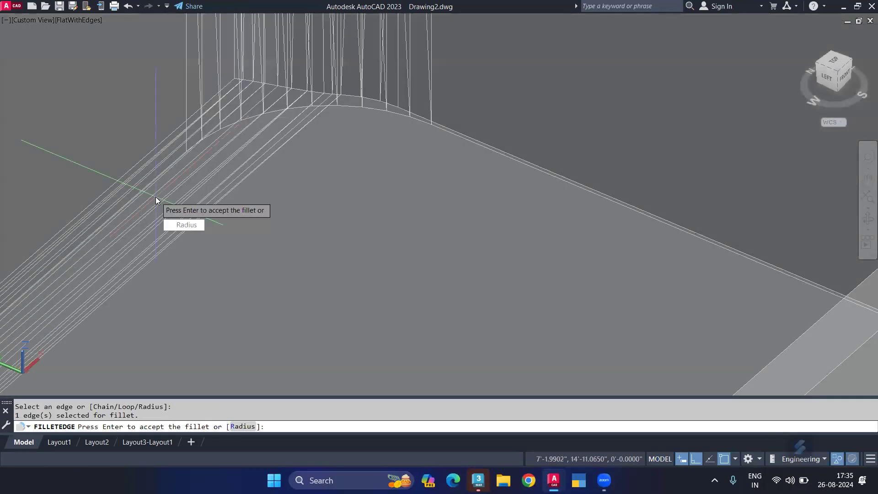
{"action": "key", "text": "Return"}
Fillet the remaining inner corner edge of the basin.
{"action": "left_click", "coordinate": [156, 197]}
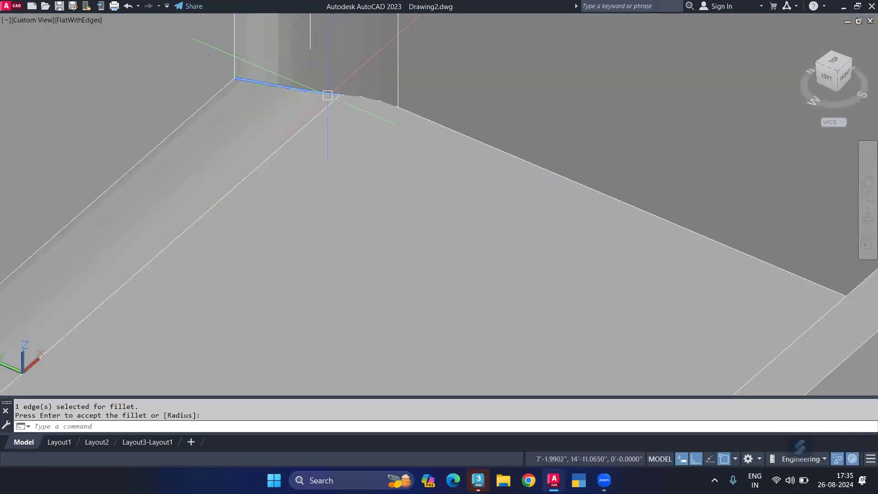
{"action": "key", "text": "Return"}
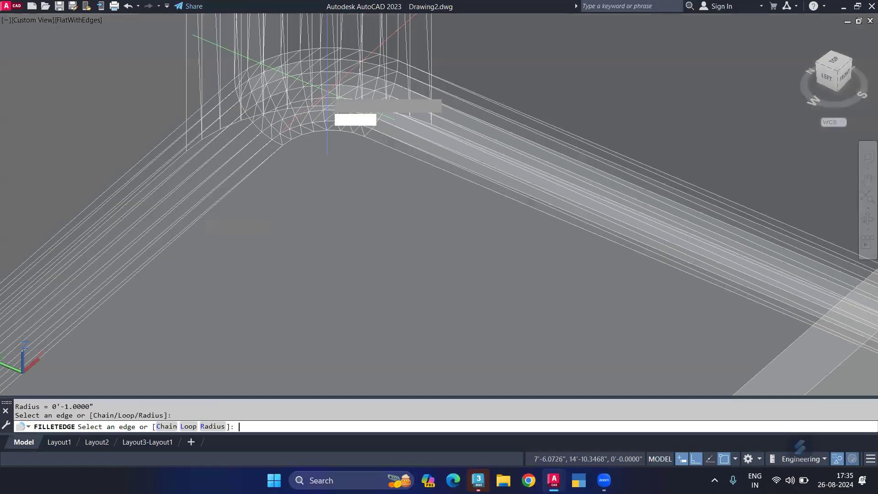
{"action": "left_click", "coordinate": [330, 95]}
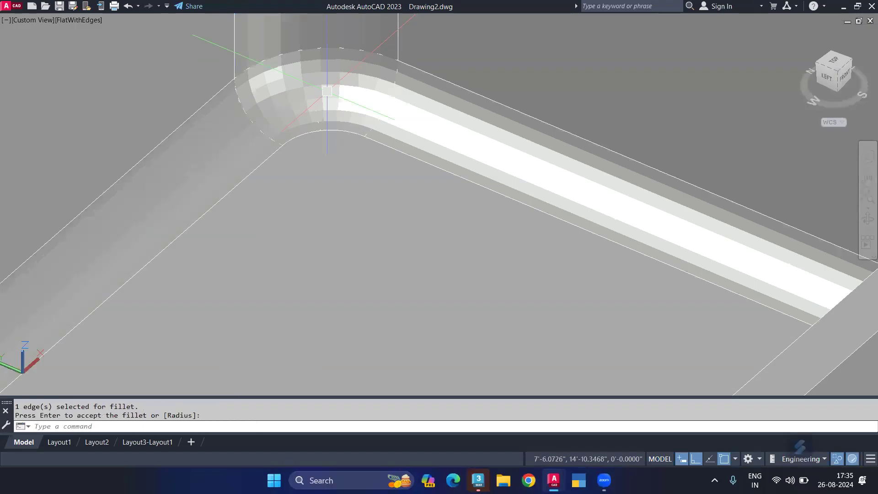
{"action": "mouse_move", "coordinate": [308, 176]}
{"action": "middle_mouse_down", "text": "shift"}
{"action": "mouse_move", "coordinate": [470, 189]}
{"action": "mouse_move", "coordinate": [204, 217]}
{"action": "middle_mouse_up", "text": "shift"}
{"action": "key", "text": "Return"}
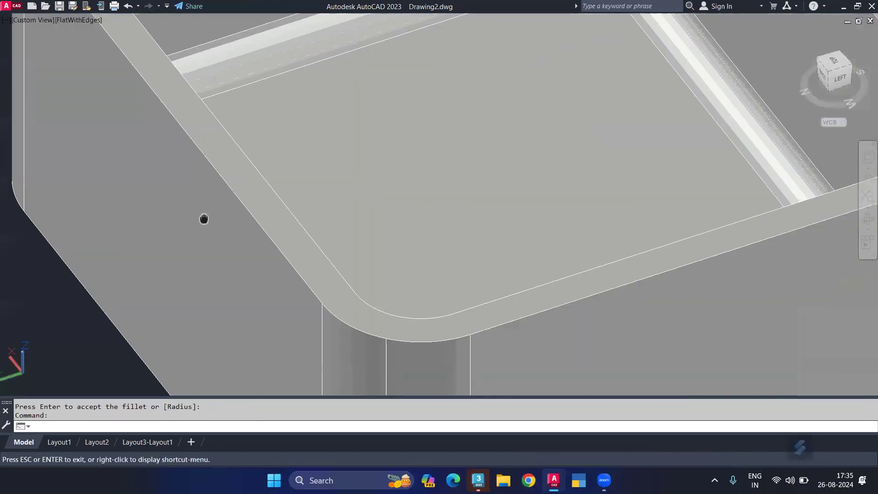
Orbit to view the whole basin and start FILLETEDGE with a 0.25 radius.
{"action": "scroll", "coordinate": [204, 218], "scroll_direction": "down", "scroll_amount": 5}
{"action": "mouse_move", "coordinate": [294, 198]}
{"action": "middle_mouse_down", "text": "shift"}
{"action": "mouse_move", "coordinate": [250, 175]}
{"action": "mouse_move", "coordinate": [205, 98]}
{"action": "middle_mouse_up", "text": "shift"}
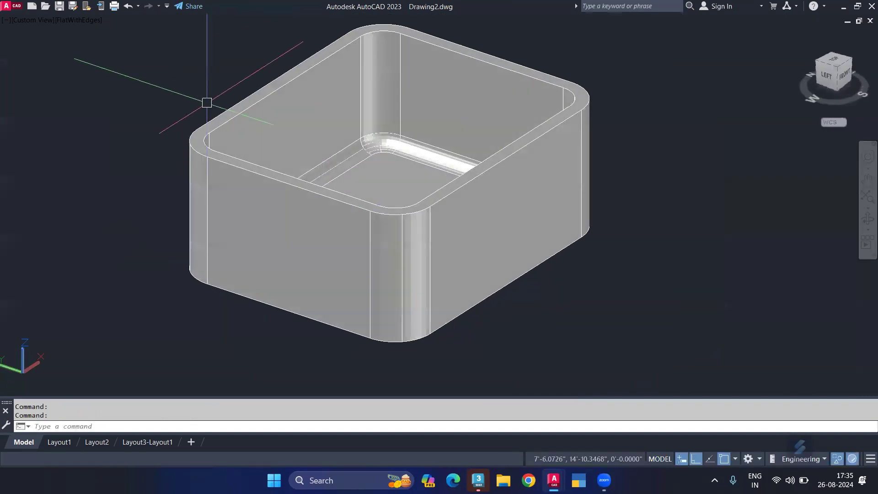
{"action": "scroll", "coordinate": [239, 112], "scroll_direction": "up", "scroll_amount": 3}
{"action": "scroll", "coordinate": [249, 135], "scroll_direction": "up", "scroll_amount": 2}
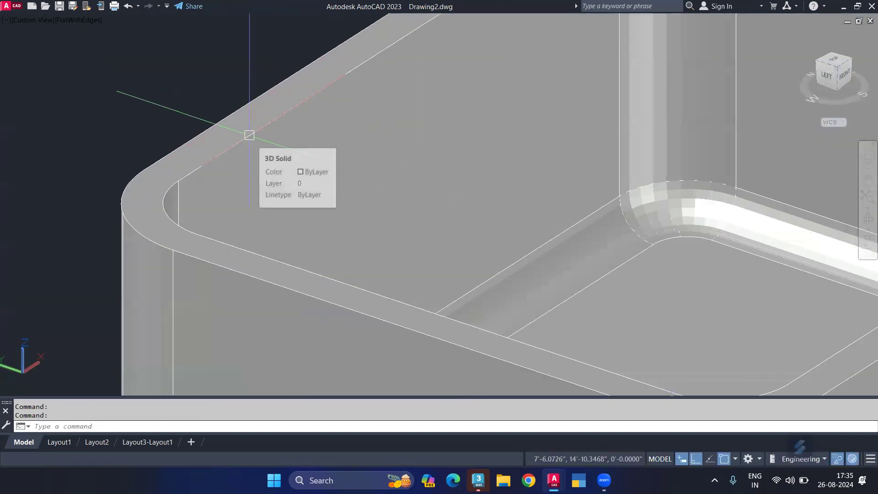
{"action": "type", "text": "fietedge"}
{"action": "key", "text": "Return"}
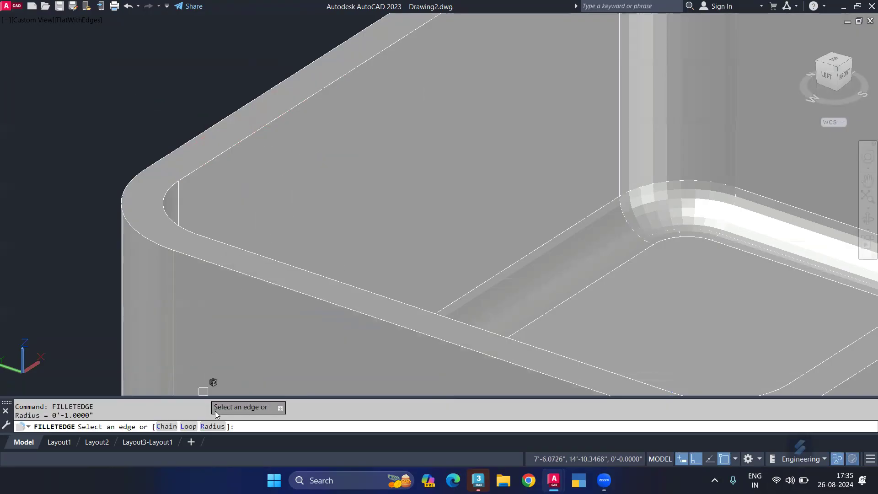
{"action": "left_click", "coordinate": [214, 426]}
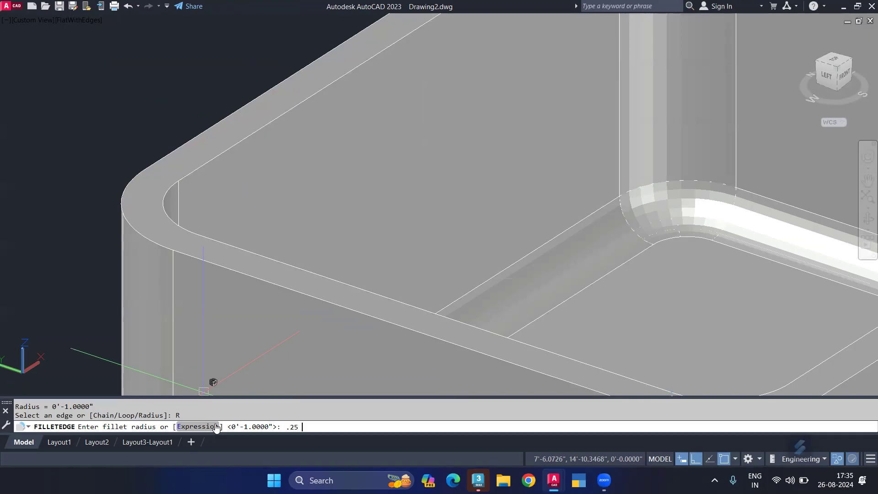
{"action": "key", "text": "Return"}
Fillet the sink box's rounded corner edge with the 0.25 radius.
{"action": "left_click", "coordinate": [205, 167]}
{"action": "key", "text": "Return"}
{"action": "key", "text": "Return"}
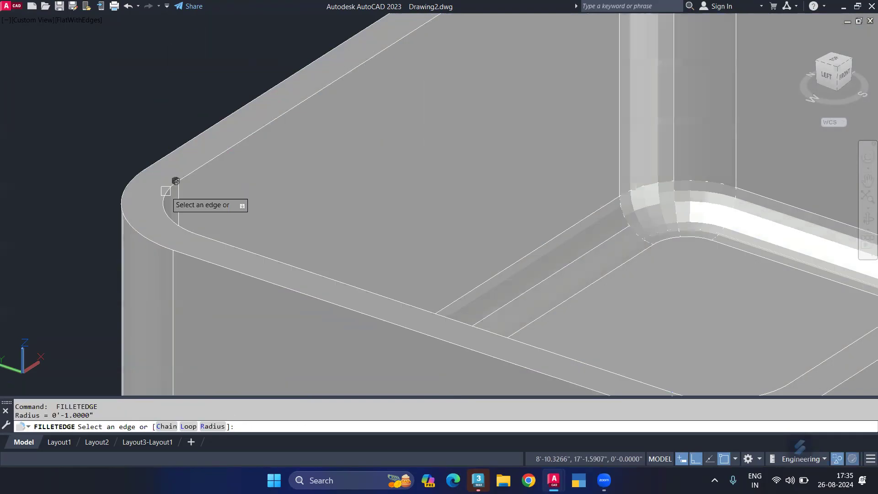
{"action": "left_click", "coordinate": [165, 190]}
{"action": "key", "text": "Return"}
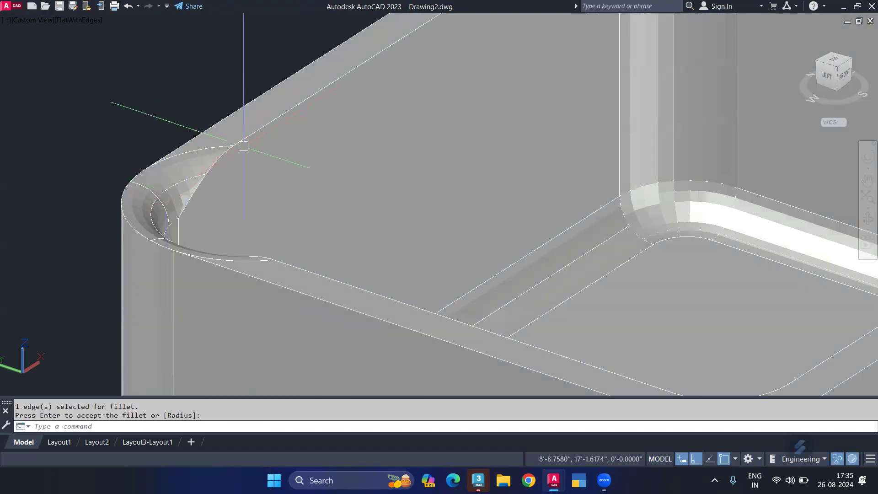
{"action": "key", "text": "Return"}
{"action": "key", "text": "Return"}
{"action": "left_click", "coordinate": [252, 123]}
{"action": "key", "text": "Return"}
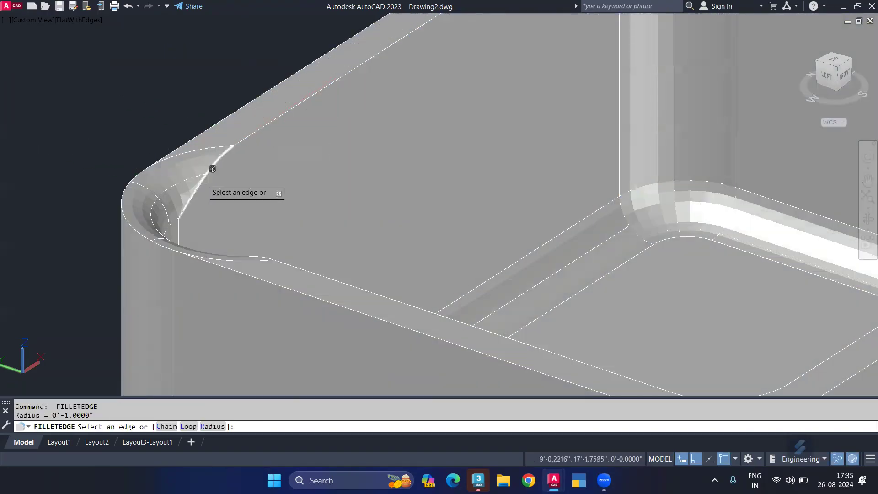
Attempt to round the upper rim edges, then undo the failed rim fillets.
{"action": "scroll", "coordinate": [212, 168], "scroll_direction": "down", "scroll_amount": 5}
{"action": "mouse_move", "coordinate": [232, 201]}
{"action": "middle_mouse_down", "text": "shift"}
{"action": "mouse_move", "coordinate": [66, 203]}
{"action": "mouse_move", "coordinate": [105, 197]}
{"action": "middle_mouse_up", "text": "shift"}
{"action": "scroll", "coordinate": [229, 129], "scroll_direction": "up", "scroll_amount": 6}
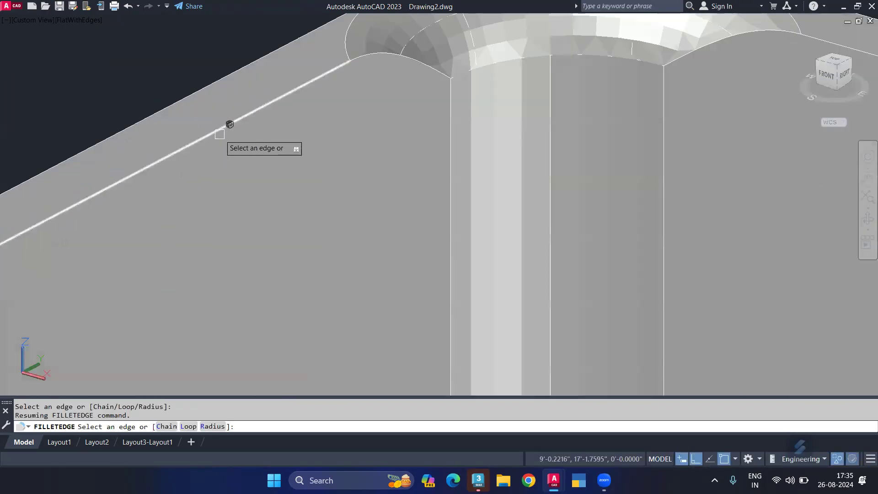
{"action": "left_click", "coordinate": [220, 134]}
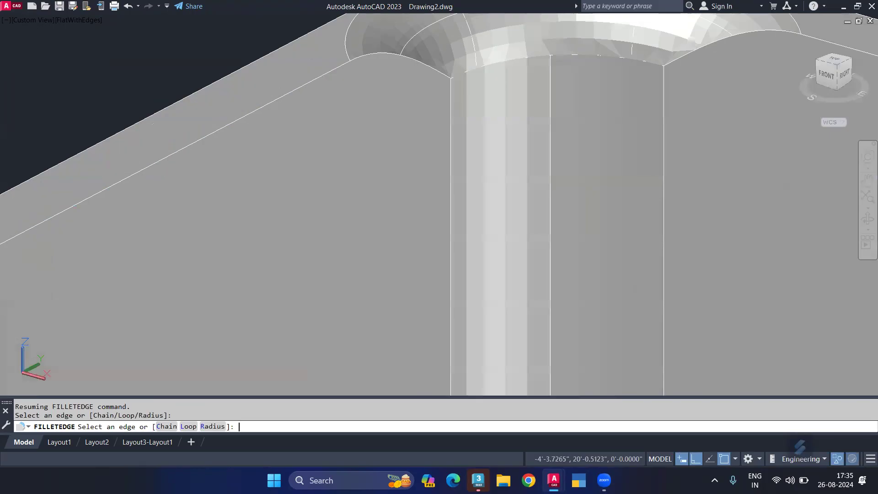
{"action": "left_click", "coordinate": [336, 96]}
{"action": "key", "text": "Return"}
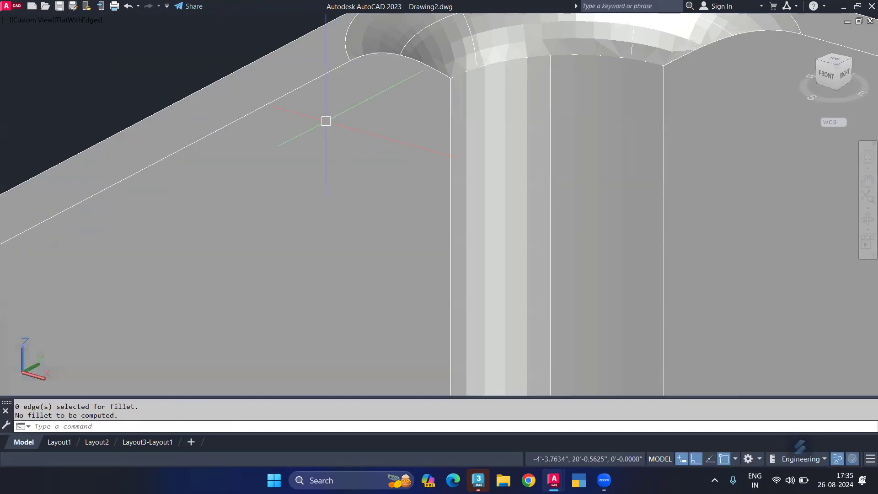
{"action": "key", "text": "ctrl+z"}
{"action": "key", "text": "ctrl+z"}
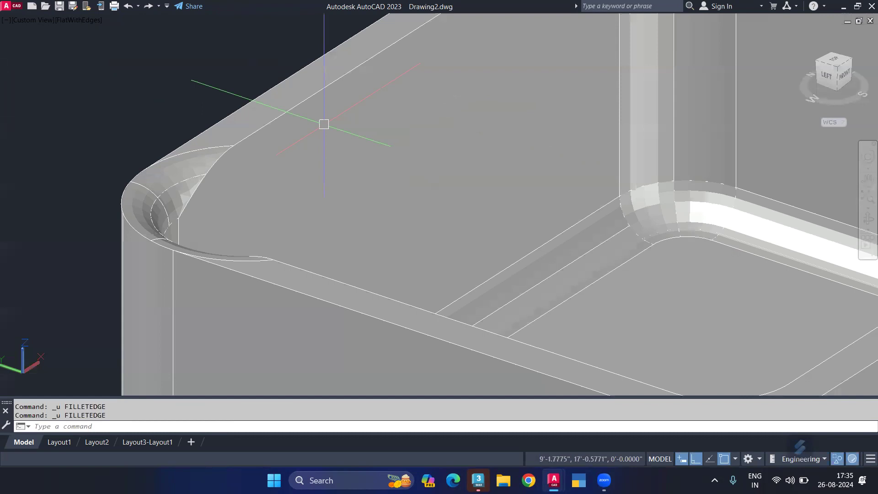
Move the sink box from its top corner down into the countertop's sink opening.
{"action": "scroll", "coordinate": [324, 124], "scroll_direction": "down", "scroll_amount": 2}
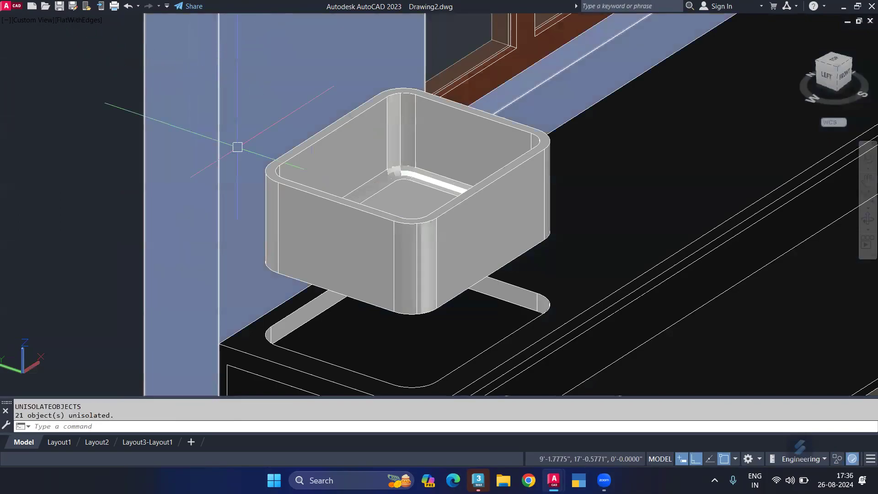
{"action": "middle_click_drag", "start_coordinate": [237, 145], "coordinate": [237, 118]}
{"action": "left_click_drag", "start_coordinate": [237, 117], "coordinate": [231, 106]}
{"action": "key", "text": "Escape"}
{"action": "left_click", "coordinate": [382, 166]}
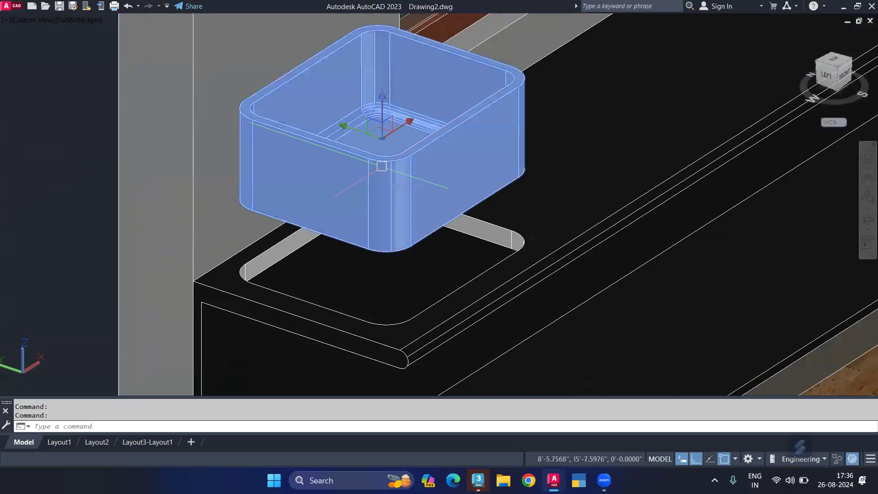
{"action": "key", "text": "m"}
{"action": "key", "text": "Return"}
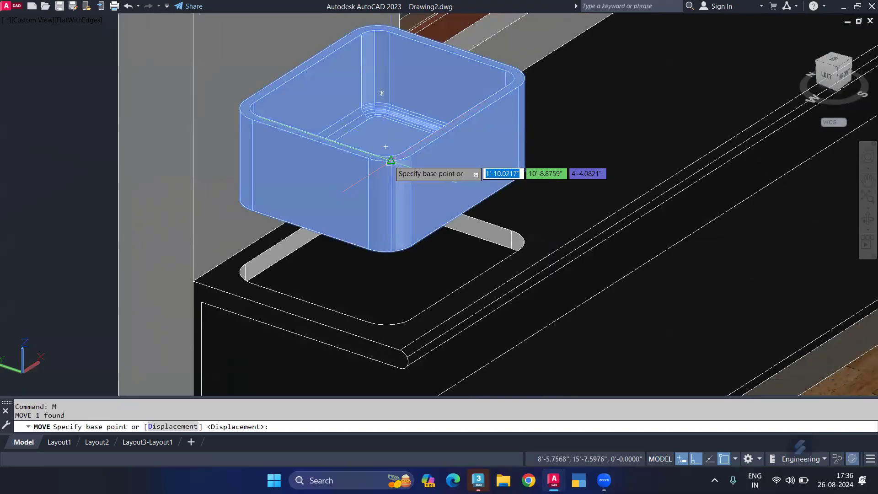
{"action": "left_click", "coordinate": [389, 161]}
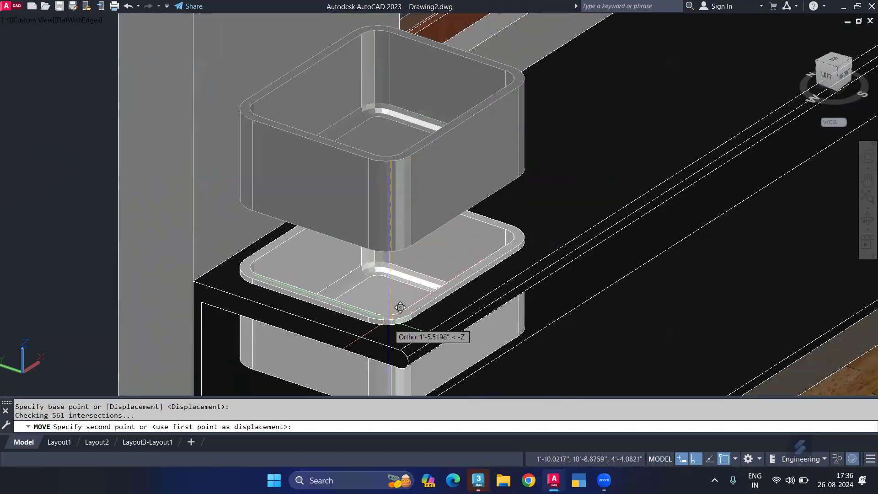
{"action": "left_click", "coordinate": [390, 326]}
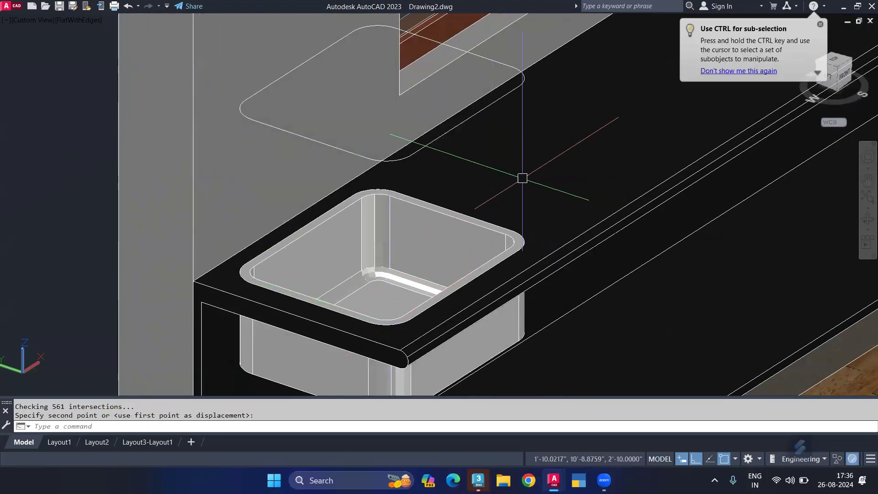
Begin a union, then try and cancel MATCHPROP with the countertop as source.
{"action": "type", "text": "uni"}
{"action": "key", "text": "Return"}
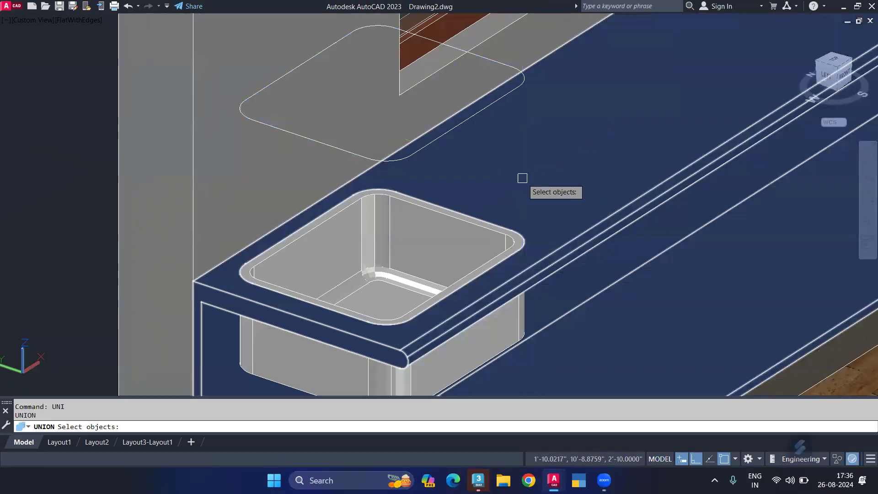
{"action": "type", "text": "a"}
{"action": "key", "text": "Return"}
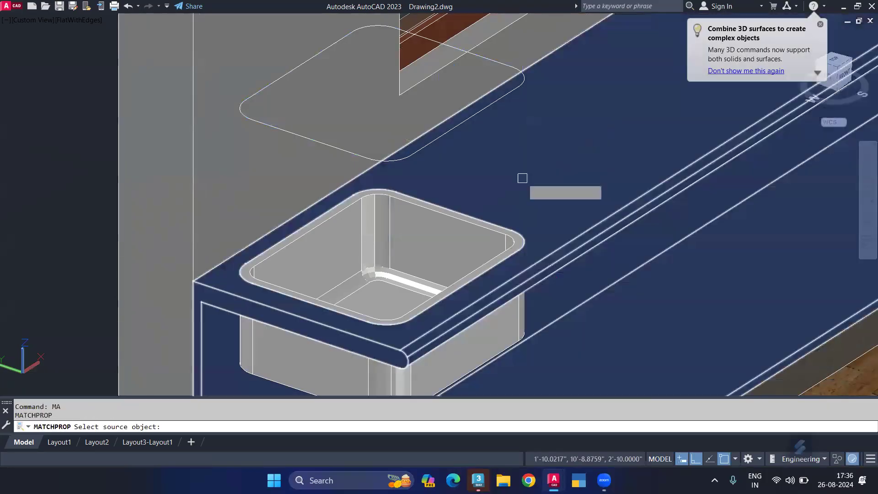
{"action": "left_click", "coordinate": [522, 180]}
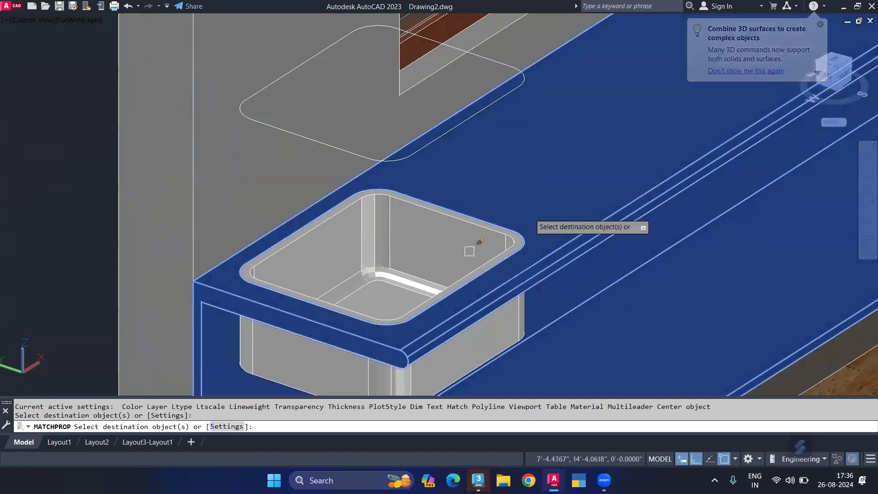
{"action": "key", "text": "Escape"}
Retry copying the countertop's properties, then abandon the property copy.
{"action": "scroll", "coordinate": [498, 234], "scroll_direction": "up", "scroll_amount": 2}
{"action": "scroll", "coordinate": [502, 232], "scroll_direction": "up", "scroll_amount": 2}
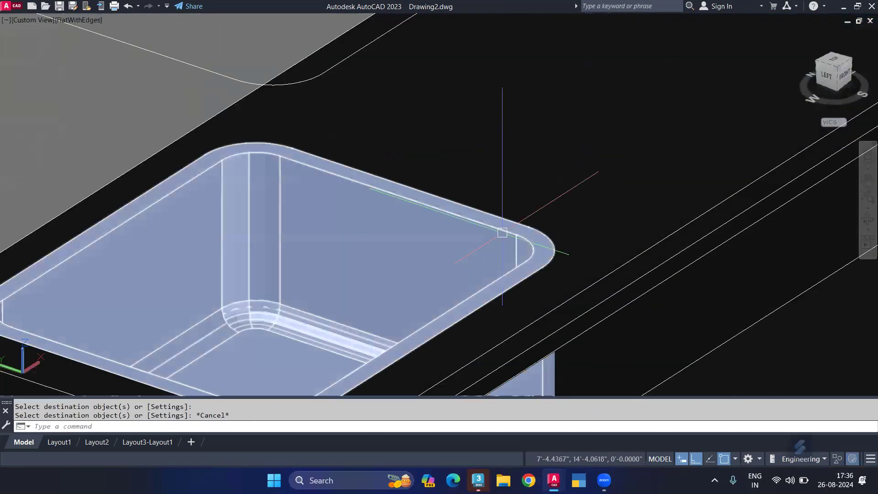
{"action": "key", "text": "Return"}
{"action": "left_click", "coordinate": [575, 214]}
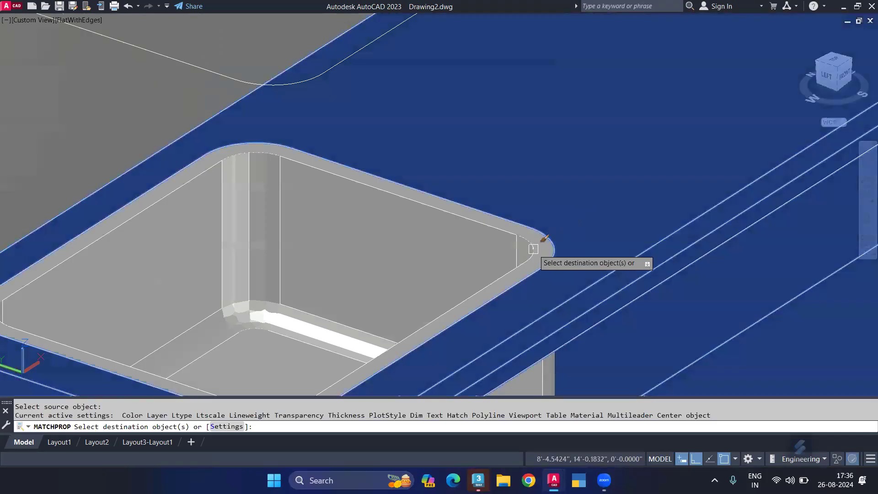
{"action": "key", "text": "Return"}
{"action": "scroll", "coordinate": [586, 192], "scroll_direction": "down", "scroll_amount": 4}
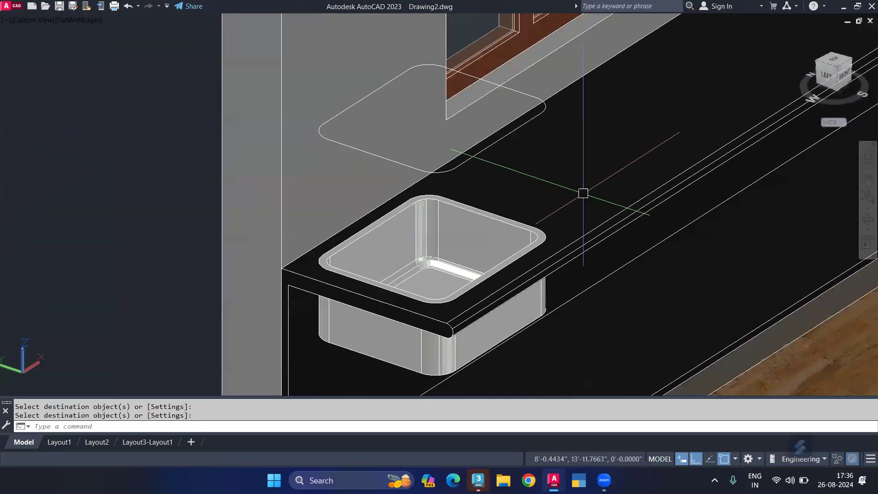
{"action": "middle_click_drag", "start_coordinate": [600, 201], "coordinate": [480, 199]}
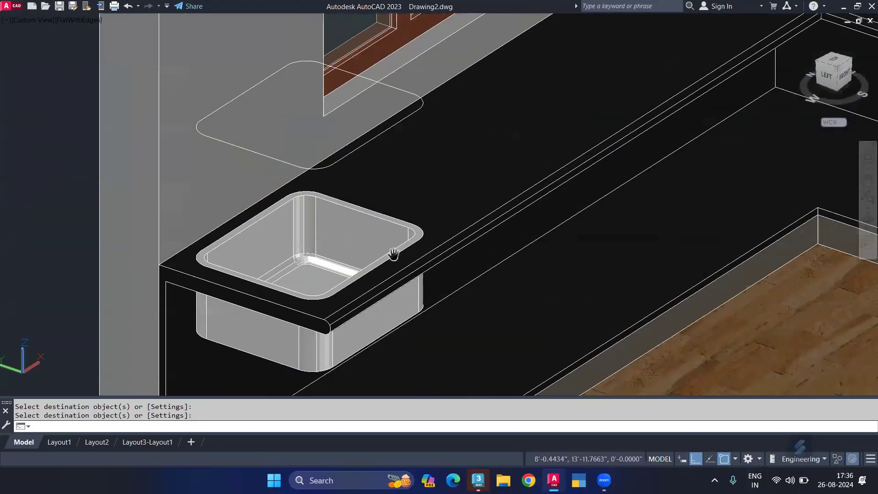
{"action": "key", "text": "Return"}
{"action": "scroll", "coordinate": [393, 249], "scroll_direction": "up", "scroll_amount": 3}
Run UNION and select the countertop and the sink box.
{"action": "type", "text": "union"}
{"action": "key", "text": "Return"}
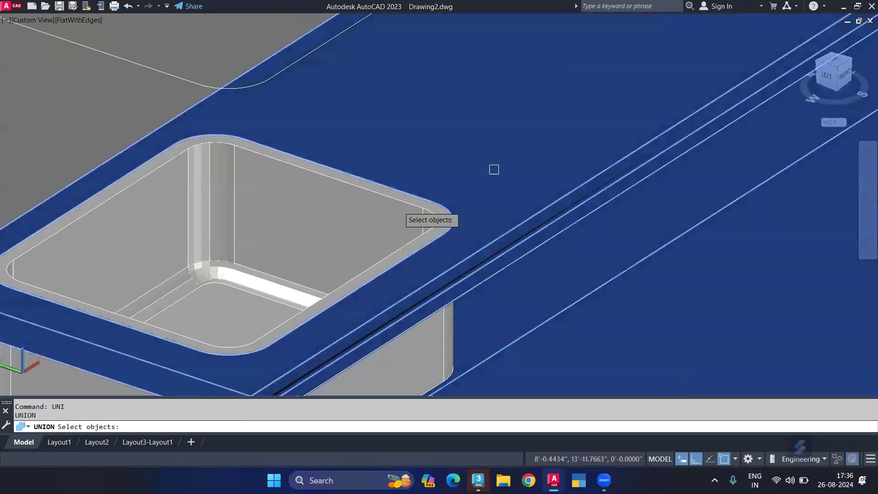
{"action": "left_click", "coordinate": [494, 169]}
{"action": "scroll", "coordinate": [386, 208], "scroll_direction": "down", "scroll_amount": 2}
{"action": "left_click", "coordinate": [390, 205]}
{"action": "scroll", "coordinate": [390, 205], "scroll_direction": "down", "scroll_amount": 2}
Complete the union and orbit and pan to an isometric view of the whole room.
{"action": "mouse_move", "coordinate": [389, 204]}
{"action": "middle_mouse_down", "text": "shift"}
{"action": "mouse_move", "coordinate": [315, 205]}
{"action": "mouse_move", "coordinate": [358, 234]}
{"action": "mouse_move", "coordinate": [276, 214]}
{"action": "mouse_move", "coordinate": [315, 200]}
{"action": "mouse_move", "coordinate": [340, 208]}
{"action": "mouse_move", "coordinate": [337, 239]}
{"action": "mouse_move", "coordinate": [344, 206]}
{"action": "mouse_move", "coordinate": [267, 206]}
{"action": "middle_mouse_up", "text": "shift"}
{"action": "key", "text": "Return"}
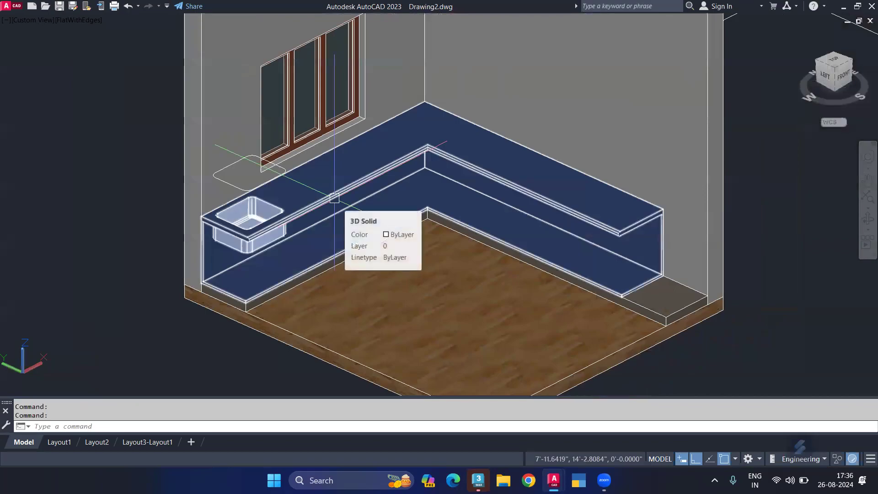
{"action": "mouse_move", "coordinate": [374, 135]}
{"action": "middle_mouse_down"}
{"action": "mouse_move", "coordinate": [283, 163]}
{"action": "mouse_move", "coordinate": [251, 192]}
{"action": "middle_mouse_up"}
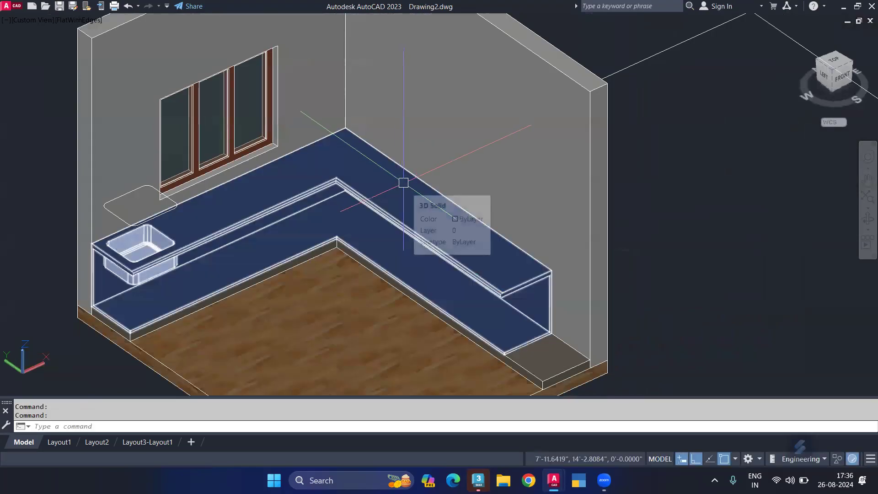